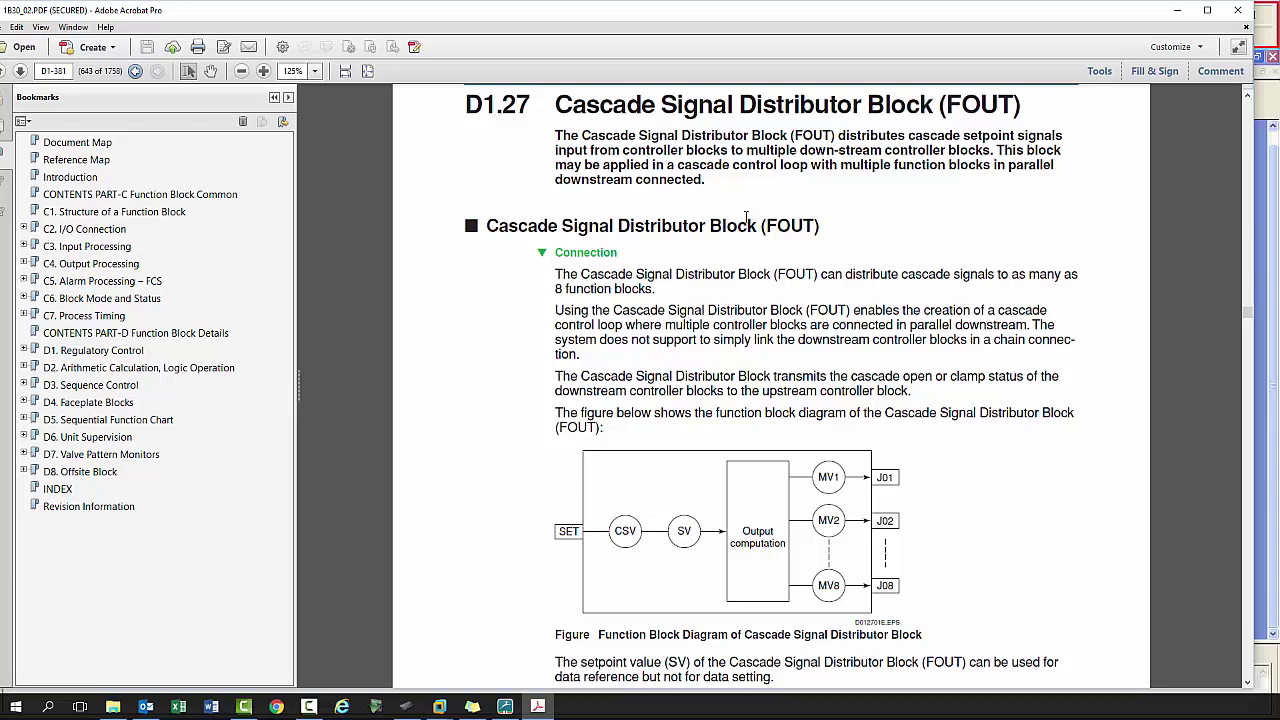
- Scroll the manual past the FOUT block diagram to the application example on page D1-382
{"action": "scroll", "coordinate": [746, 217], "scroll_direction": "down", "scroll_amount": 3}
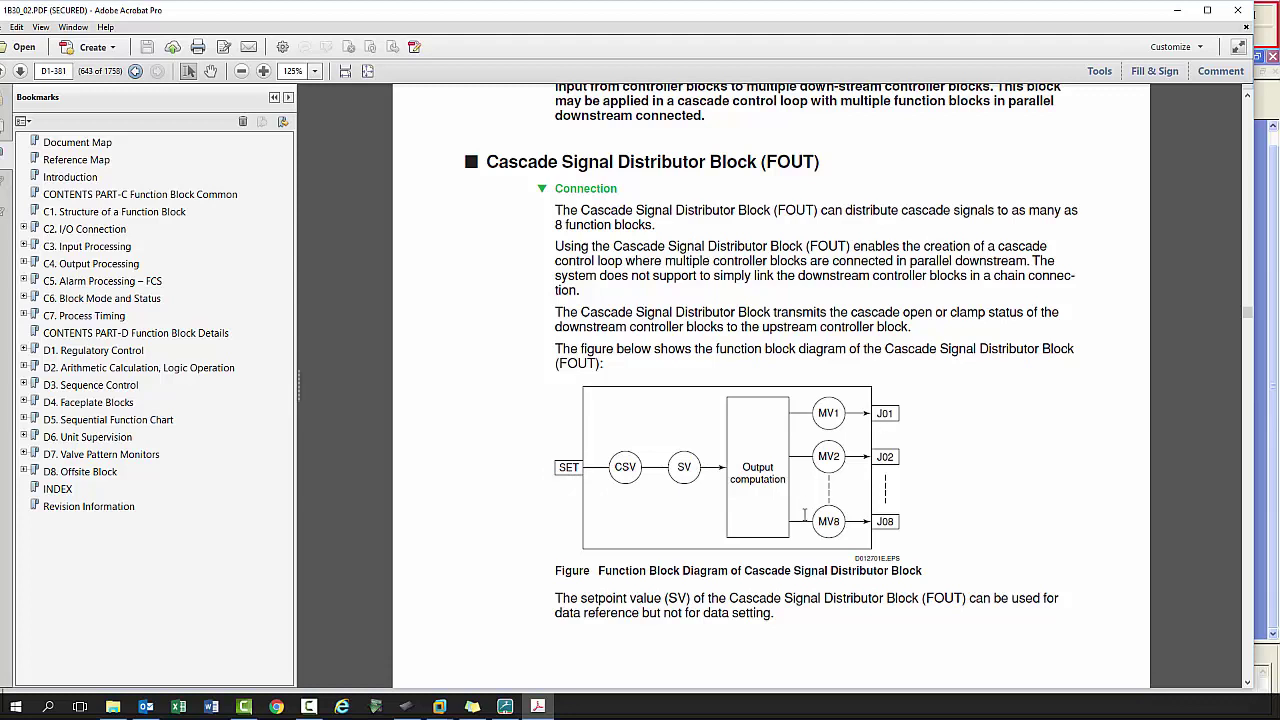
{"action": "scroll", "coordinate": [804, 514], "scroll_direction": "down", "scroll_amount": 5}
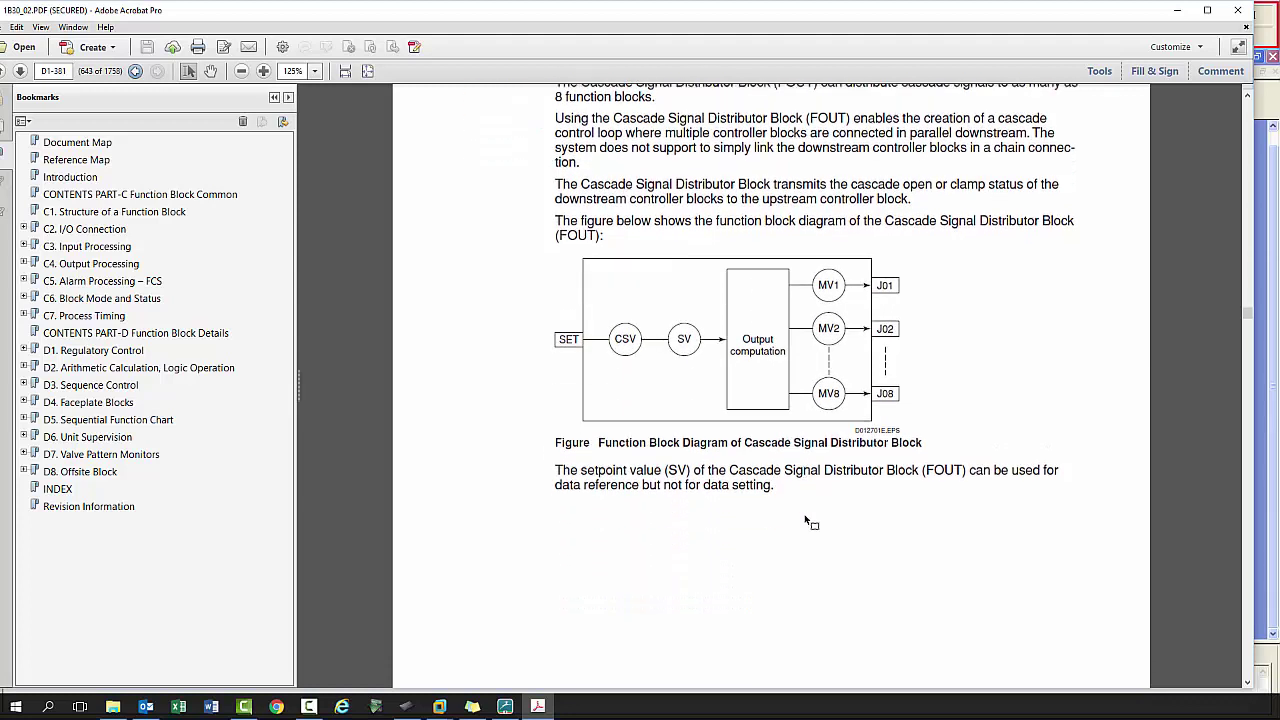
{"action": "scroll", "coordinate": [807, 518], "scroll_direction": "down", "scroll_amount": 5}
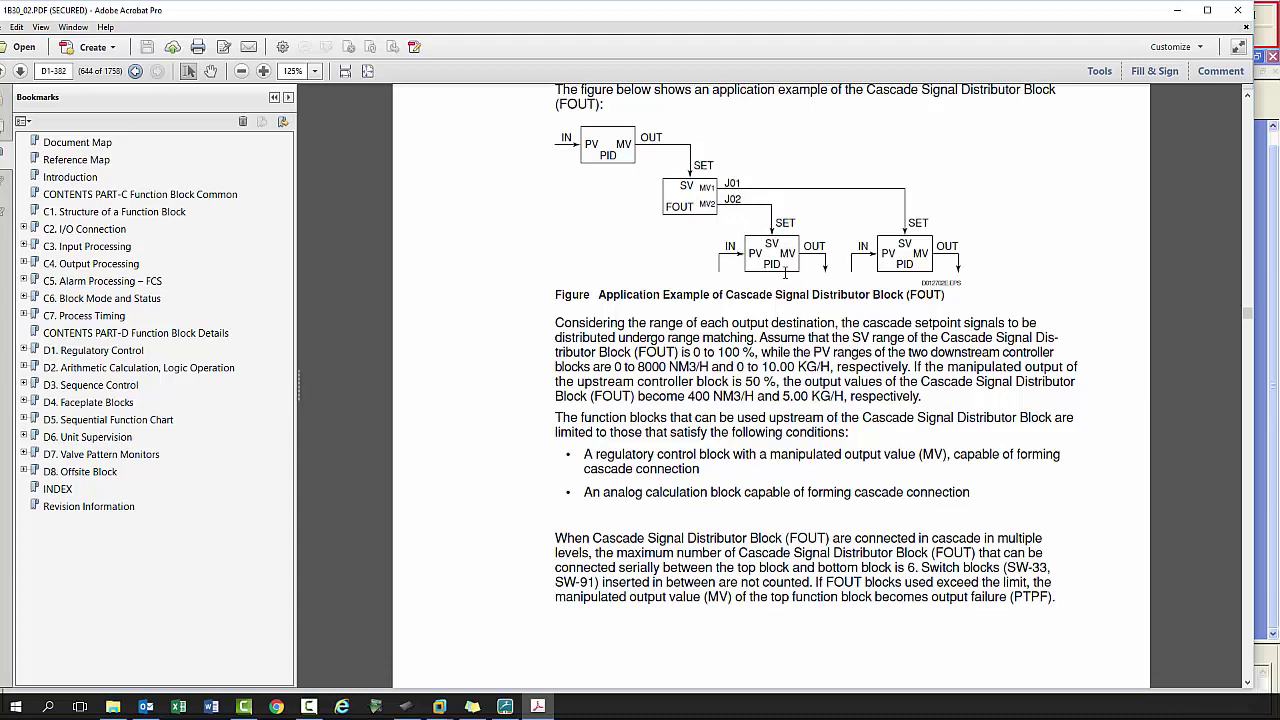
- Hand-write the ranges 0-100, 0-10 and 0-100 on the FOUT example figure
{"action": "key", "text": "alt+Tab"}
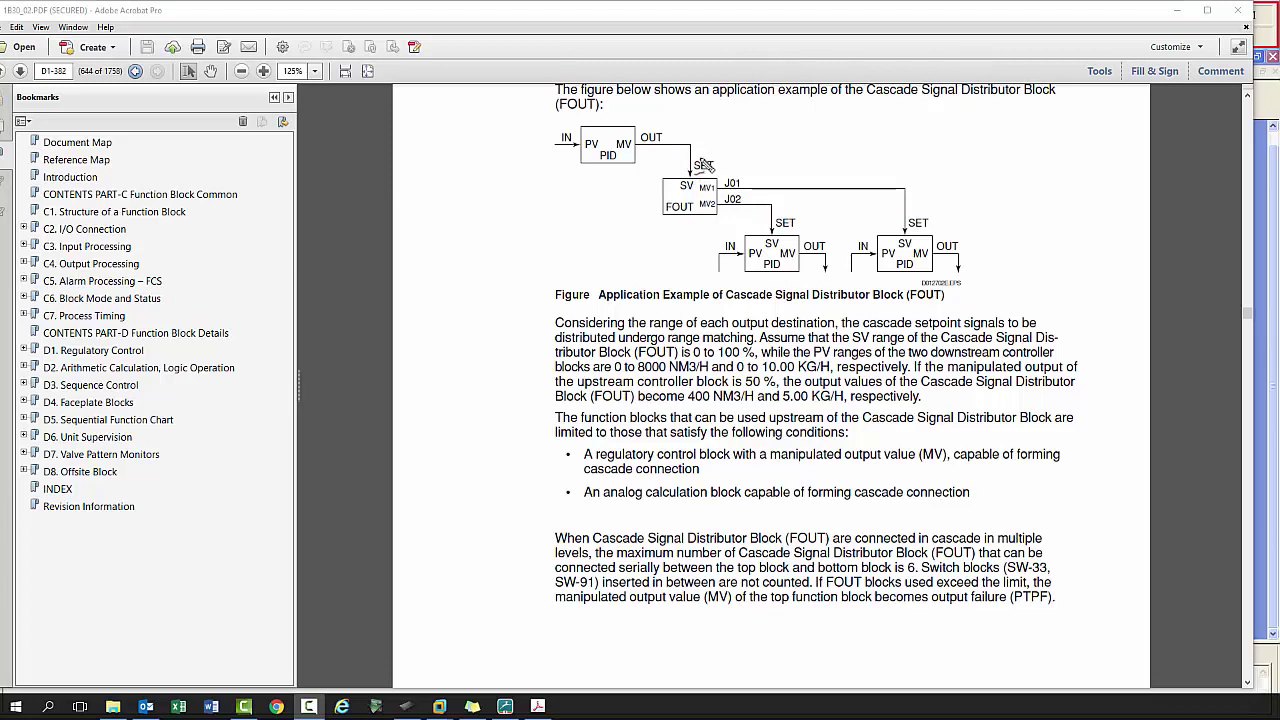
{"action": "left_click_drag", "start_coordinate": [698, 148], "coordinate": [758, 155]}
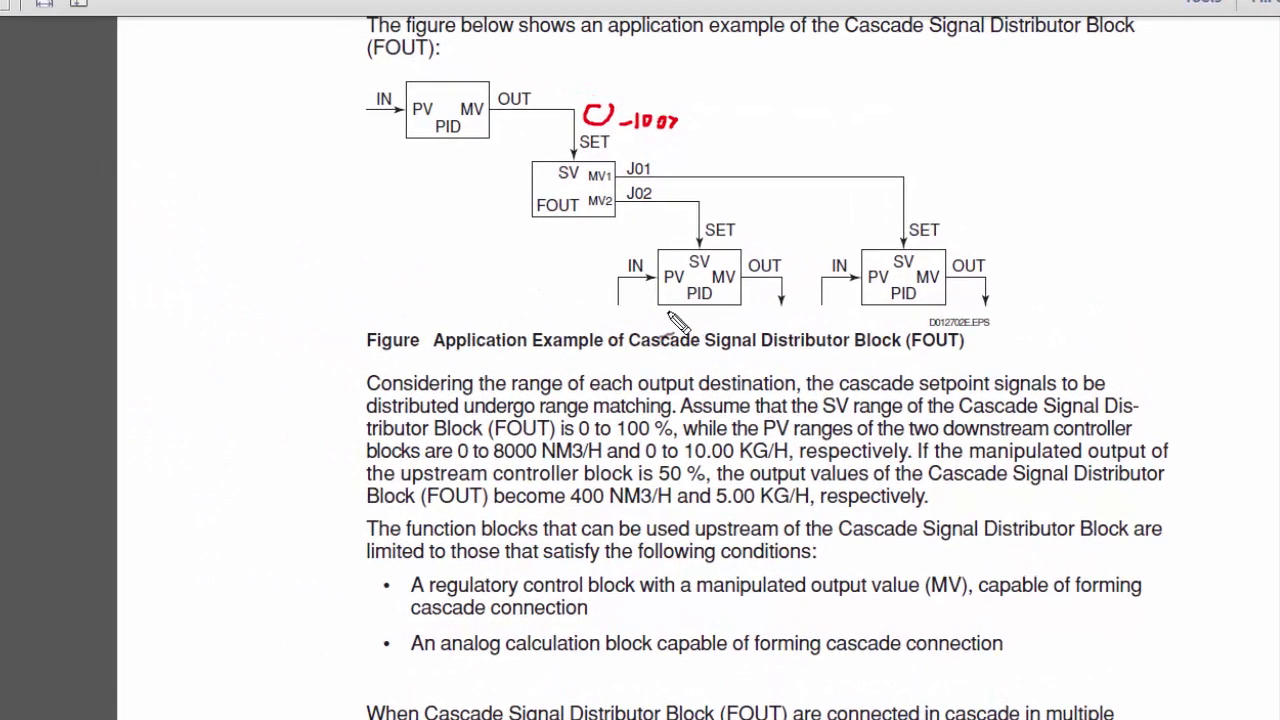
{"action": "mouse_move", "coordinate": [752, 214]}
{"action": "left_mouse_down"}
{"action": "mouse_move", "coordinate": [744, 228]}
{"action": "mouse_move", "coordinate": [754, 216]}
{"action": "mouse_move", "coordinate": [790, 226]}
{"action": "left_mouse_up"}
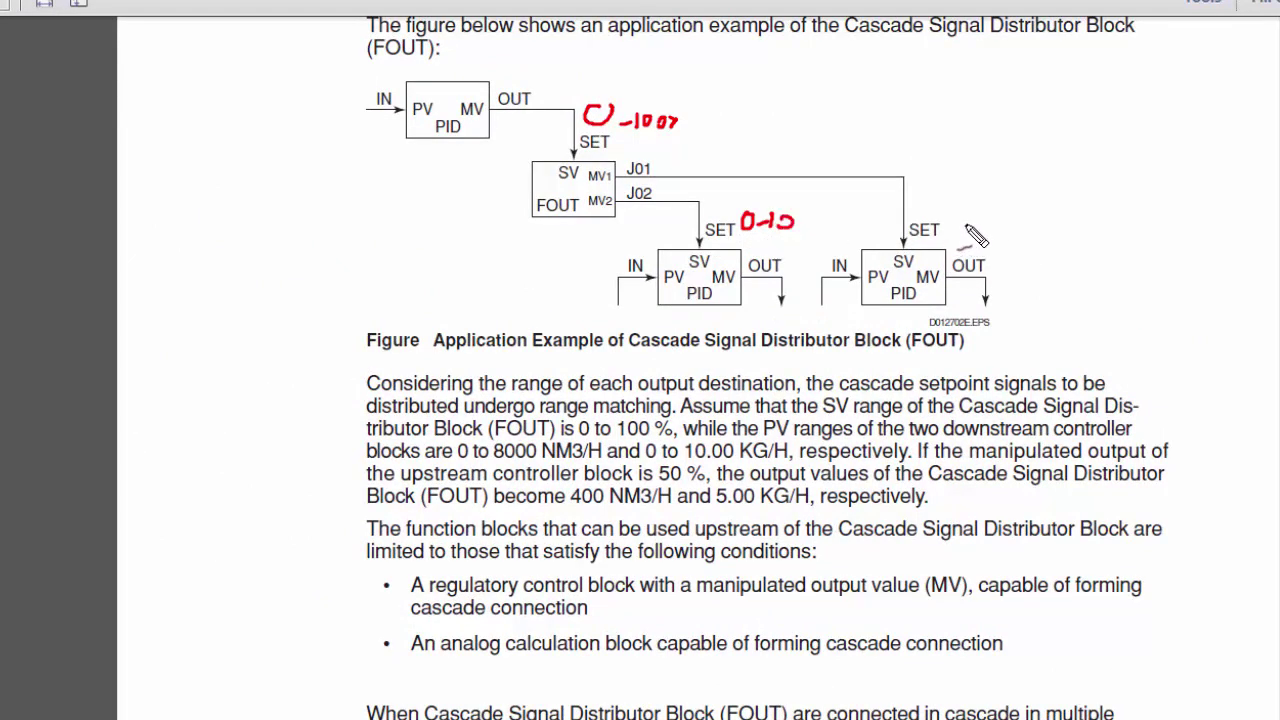
{"action": "left_click_drag", "start_coordinate": [966, 226], "coordinate": [1028, 236]}
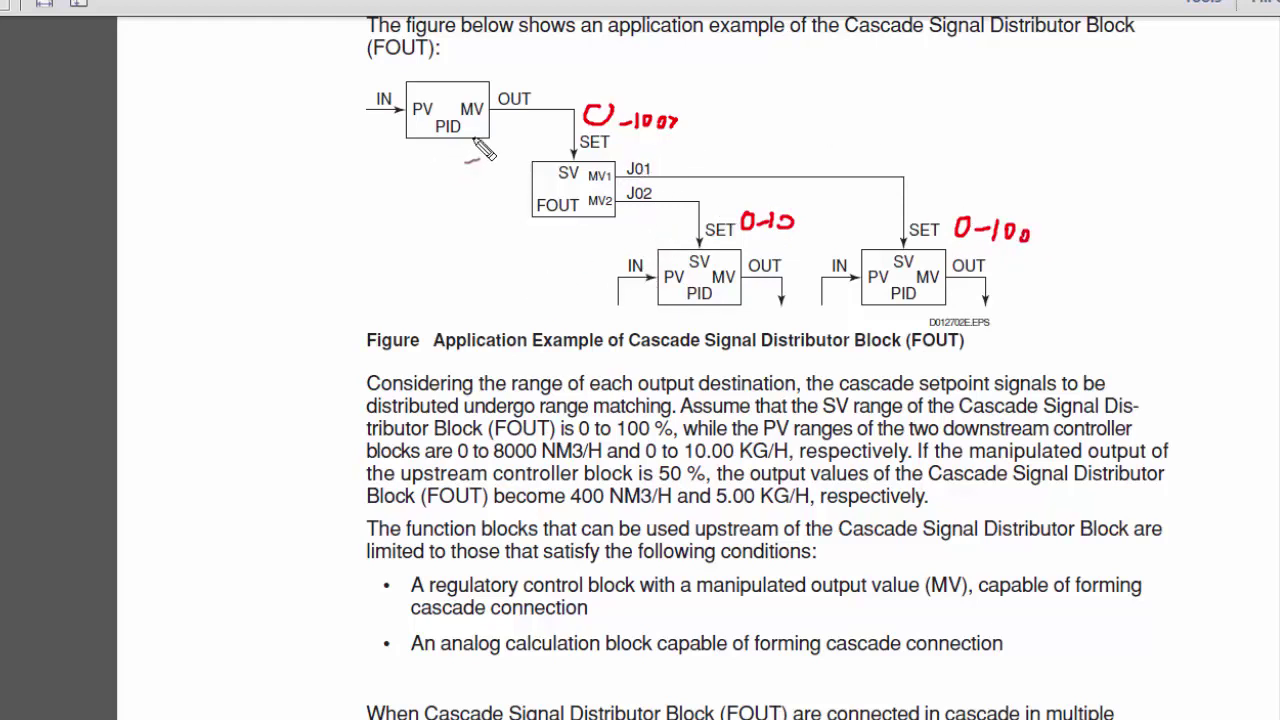
- Note the 50% upstream output and resulting setpoints 5 and 50, then clear the markup
{"action": "left_click_drag", "start_coordinate": [504, 120], "coordinate": [533, 137]}
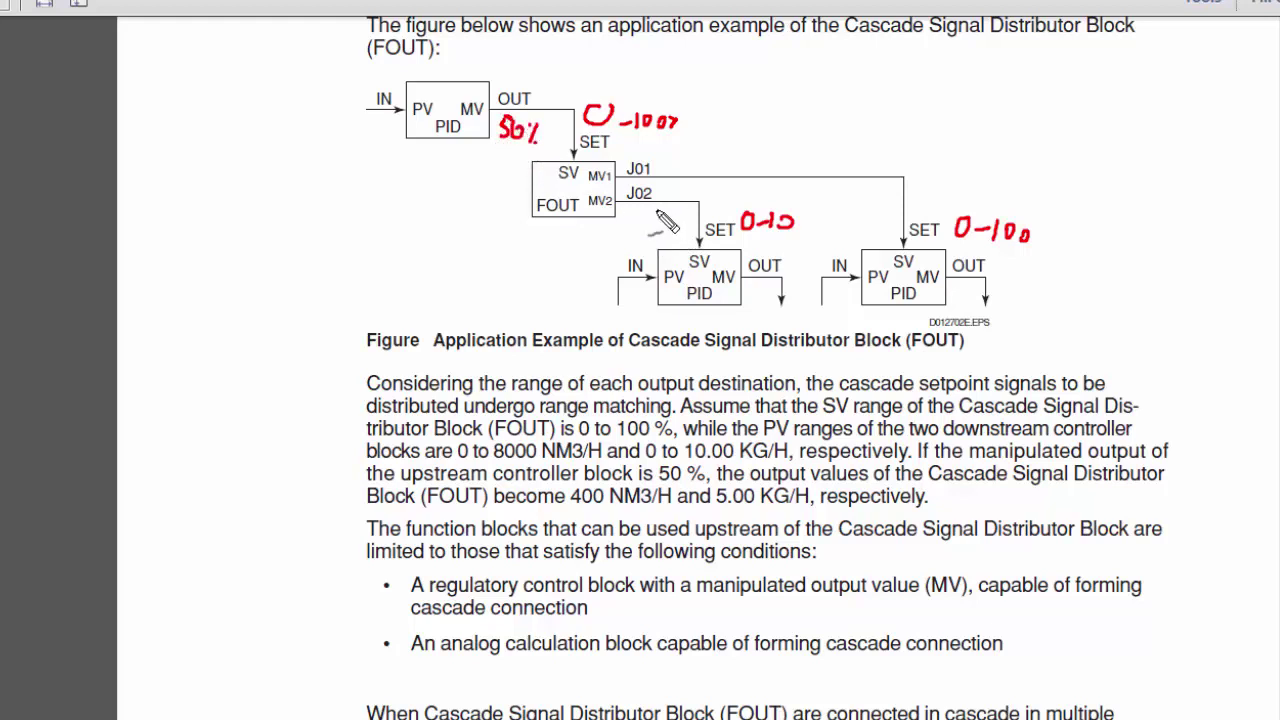
{"action": "left_click_drag", "start_coordinate": [666, 211], "coordinate": [656, 230]}
{"action": "mouse_move", "coordinate": [924, 181]}
{"action": "left_mouse_down"}
{"action": "mouse_move", "coordinate": [915, 198]}
{"action": "mouse_move", "coordinate": [936, 184]}
{"action": "left_mouse_up"}
{"action": "left_click", "coordinate": [932, 193]}
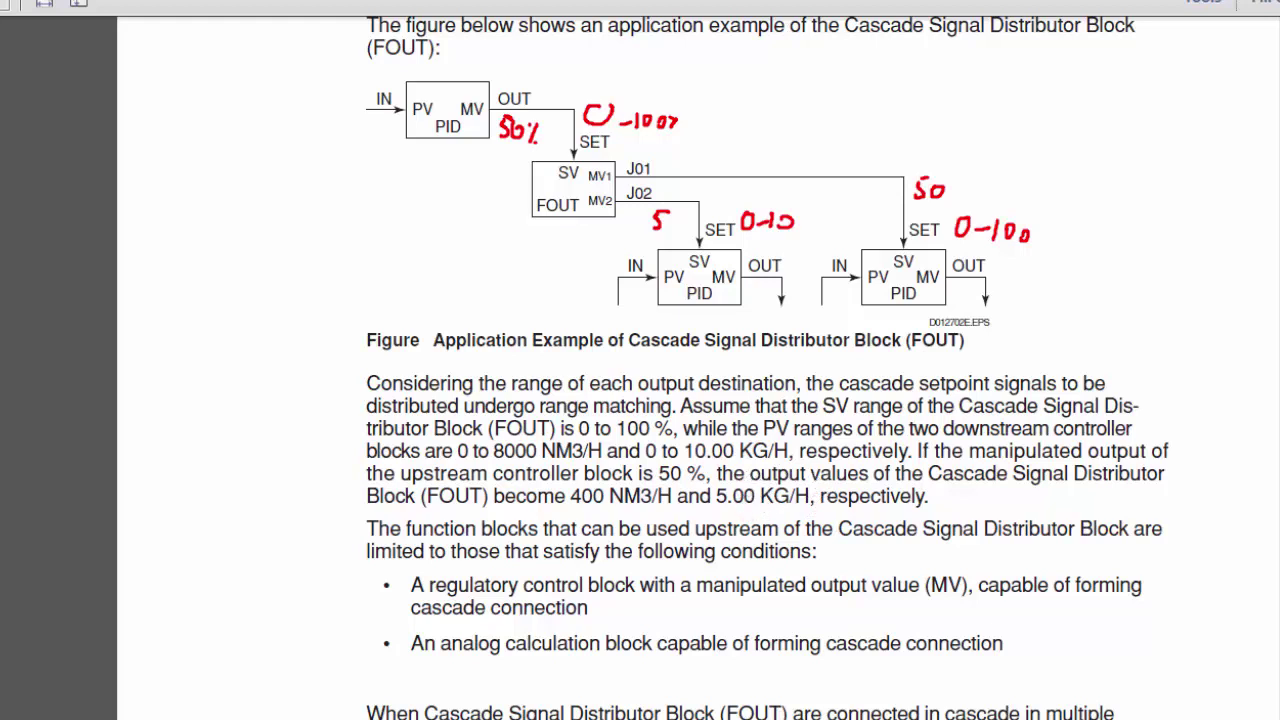
{"action": "key", "text": "Escape"}
- Scroll past the J01–J08 connection table to the Control Computation Processing table
{"action": "scroll", "coordinate": [685, 525], "scroll_direction": "down", "scroll_amount": 2}
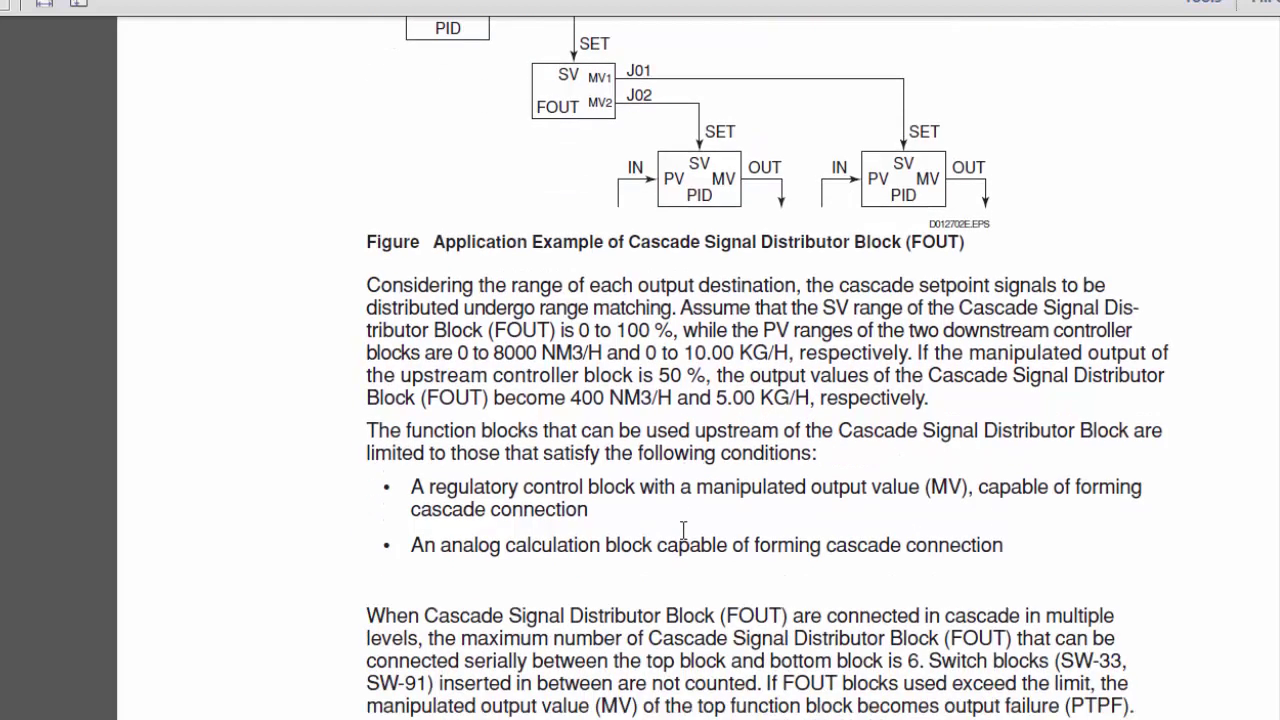
{"action": "scroll", "coordinate": [683, 530], "scroll_direction": "down", "scroll_amount": 5}
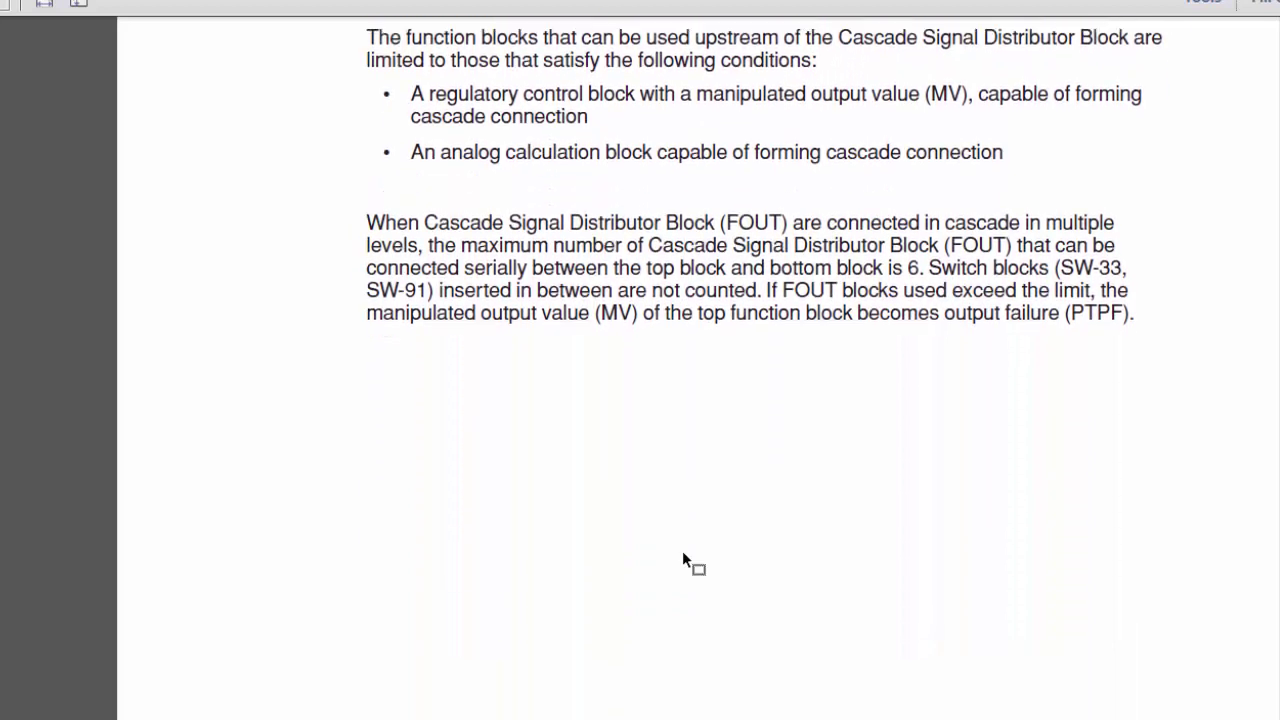
{"action": "scroll", "coordinate": [683, 555], "scroll_direction": "down", "scroll_amount": 12}
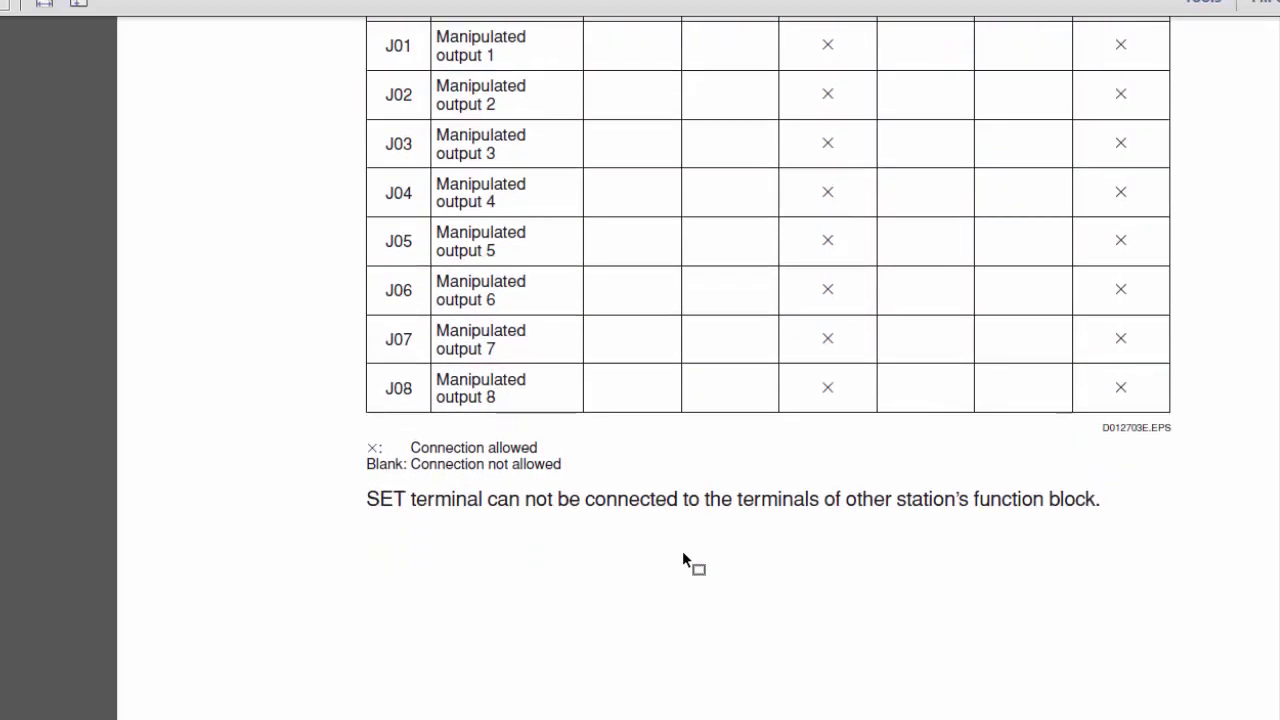
{"action": "scroll", "coordinate": [683, 555], "scroll_direction": "down", "scroll_amount": 10}
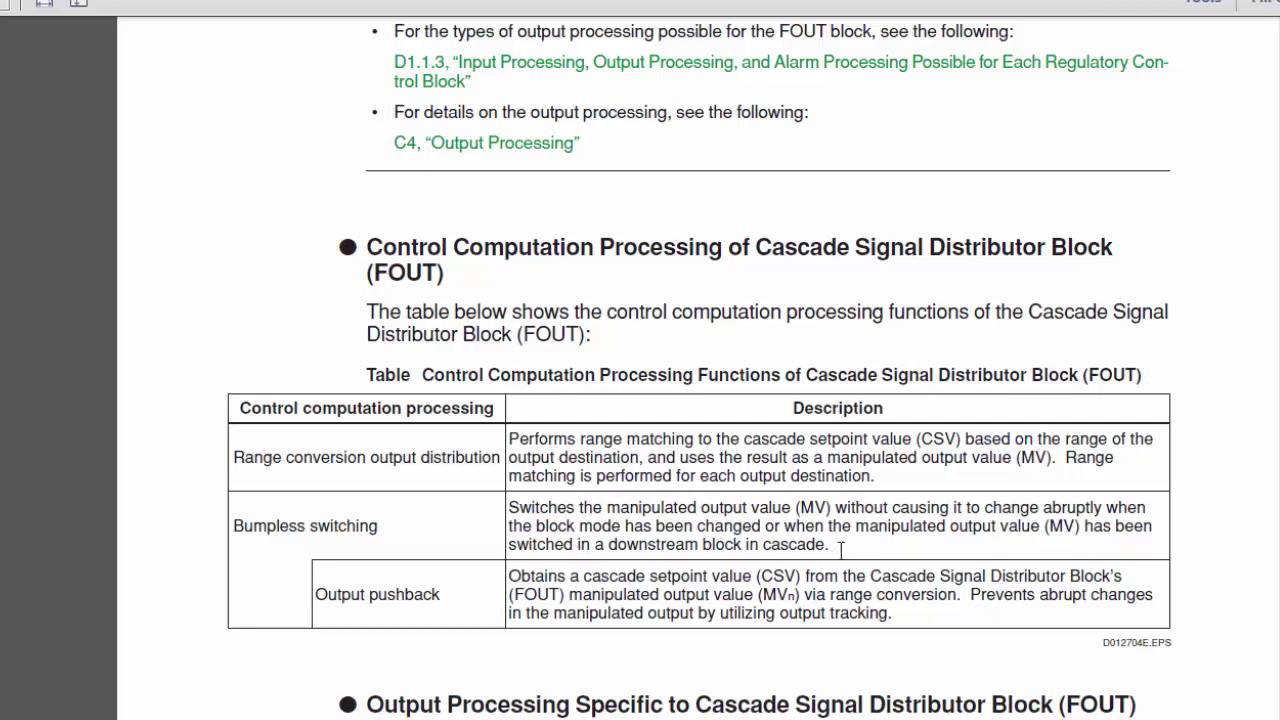
- Read through the Range Conversion Output Distribution, SV Range and Bumpless Switching sections
{"action": "scroll", "coordinate": [840, 548], "scroll_direction": "down", "scroll_amount": 10}
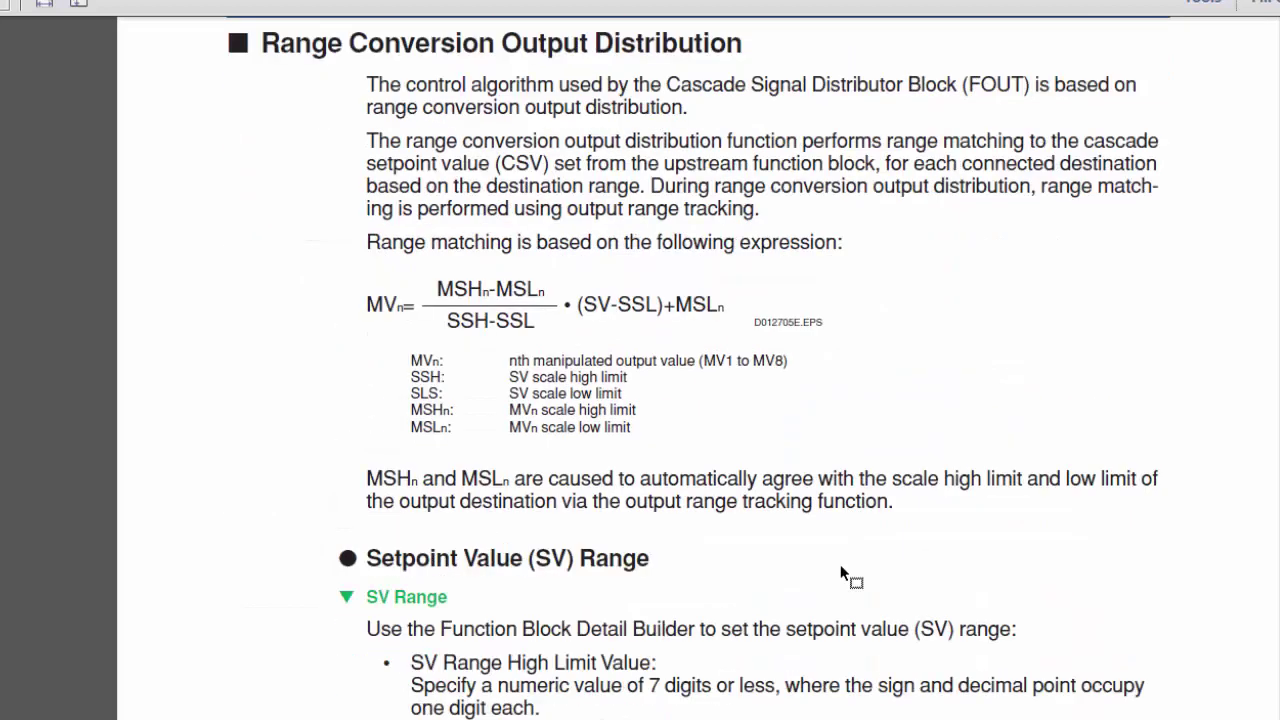
{"action": "scroll", "coordinate": [840, 565], "scroll_direction": "down", "scroll_amount": 10}
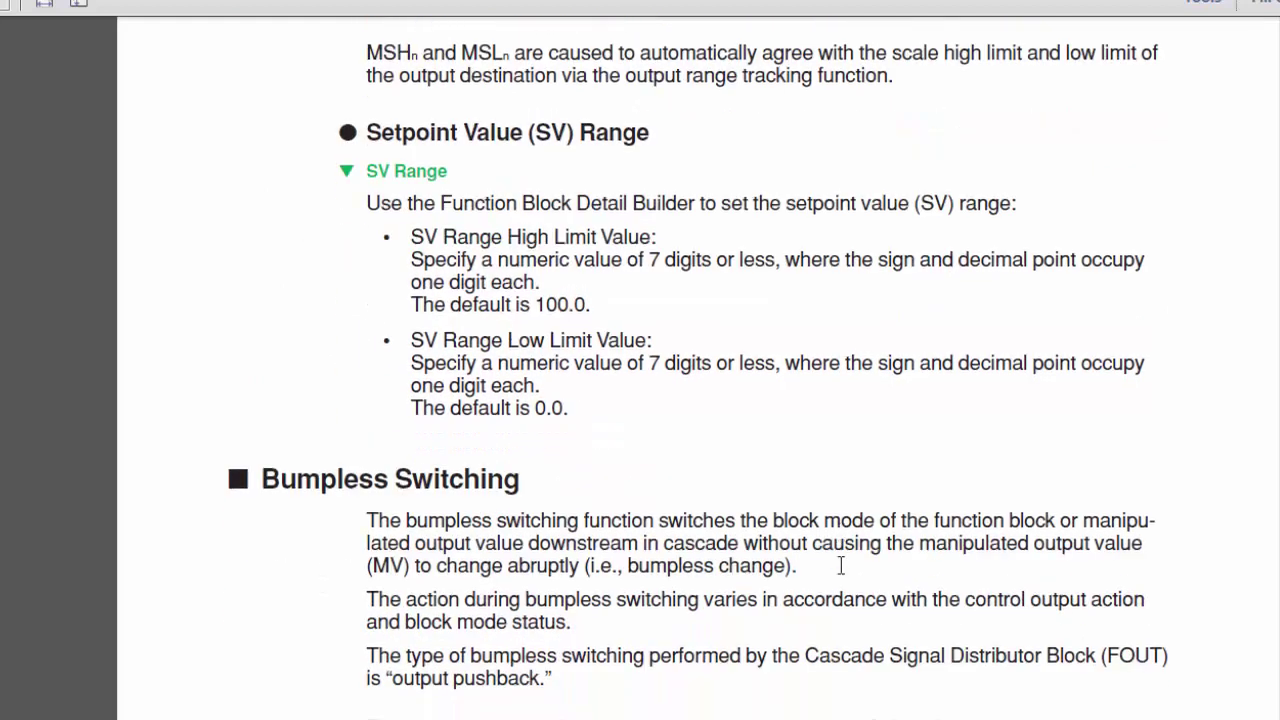
{"action": "scroll", "coordinate": [841, 565], "scroll_direction": "down", "scroll_amount": 1}
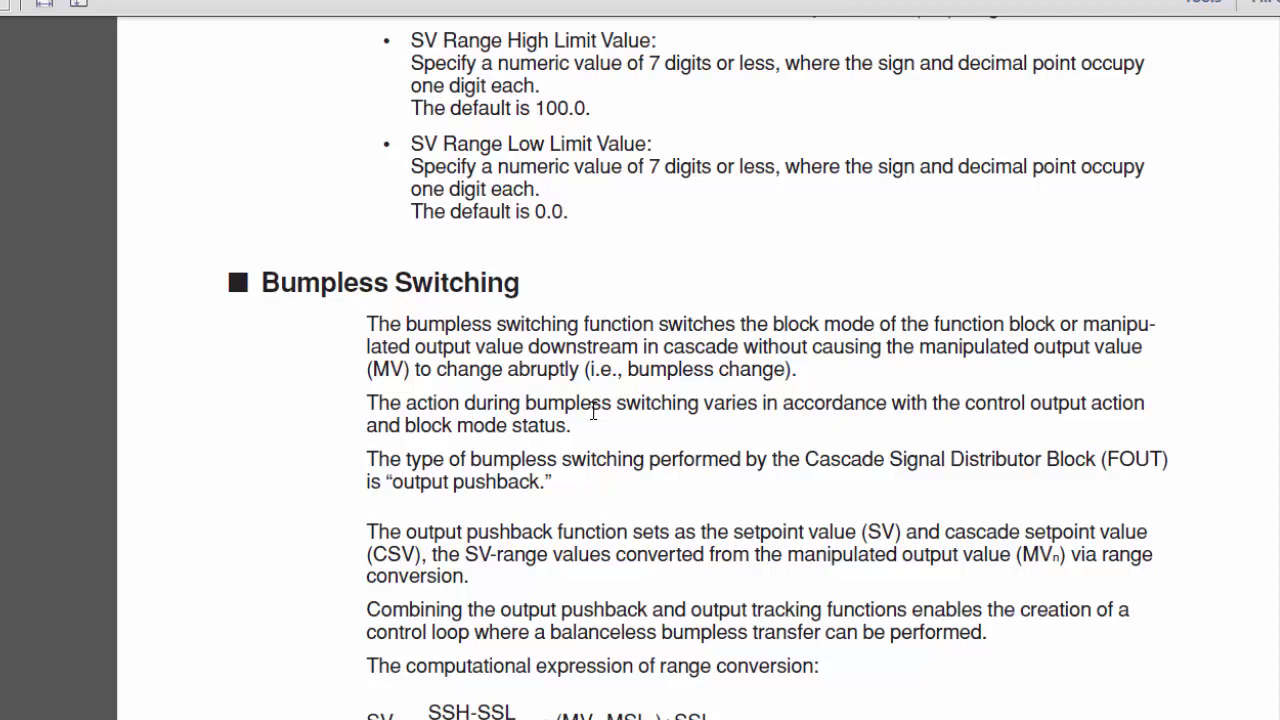
{"action": "scroll", "coordinate": [600, 409], "scroll_direction": "down", "scroll_amount": 10}
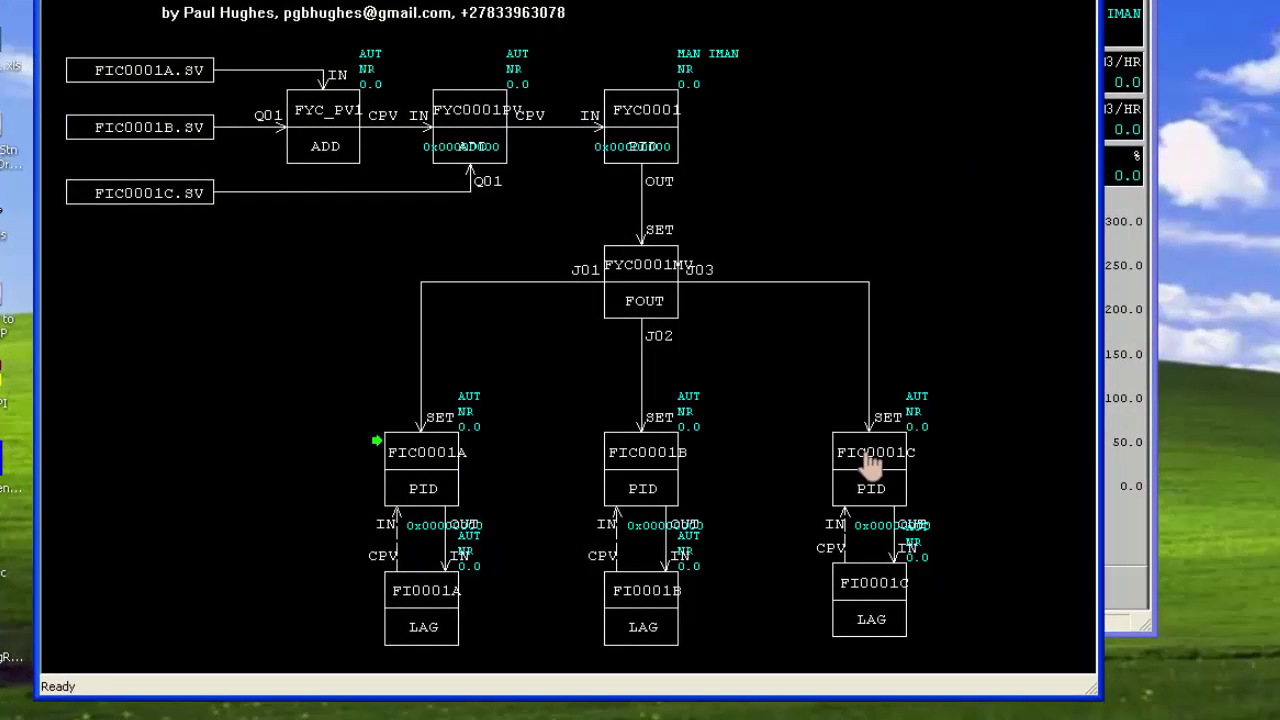
- Call up the FIC0001C leg faceplate from the load allocator drawing
{"action": "left_click", "coordinate": [868, 460]}
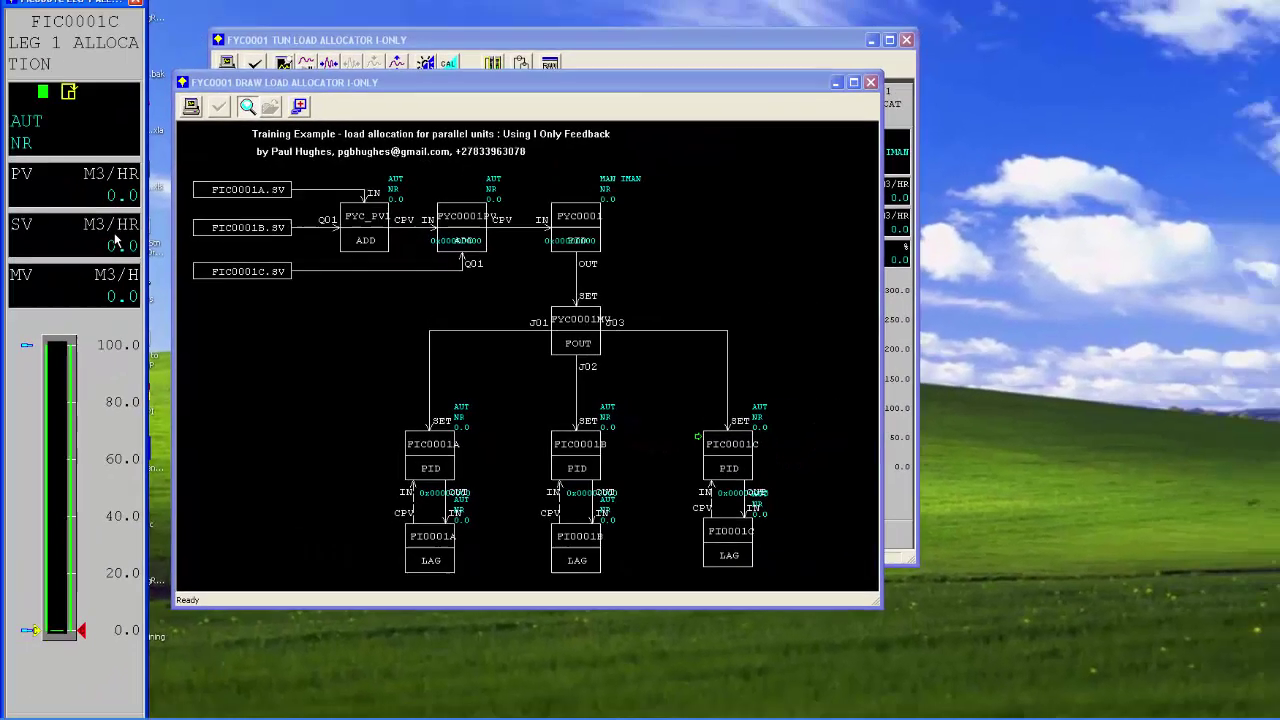
- Enter a setpoint of 10 M3/HR on the FIC0001C faceplate
{"action": "left_click", "coordinate": [117, 244]}
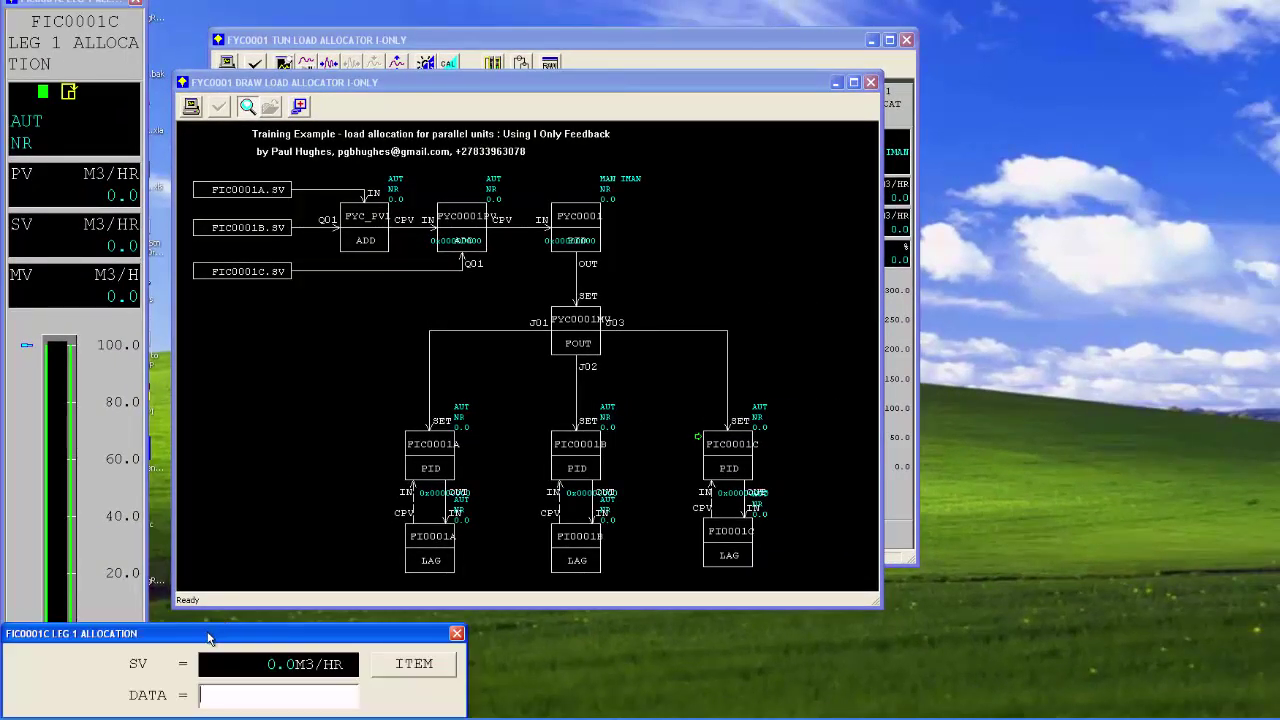
{"action": "type", "text": "10"}
{"action": "key", "text": "Return"}
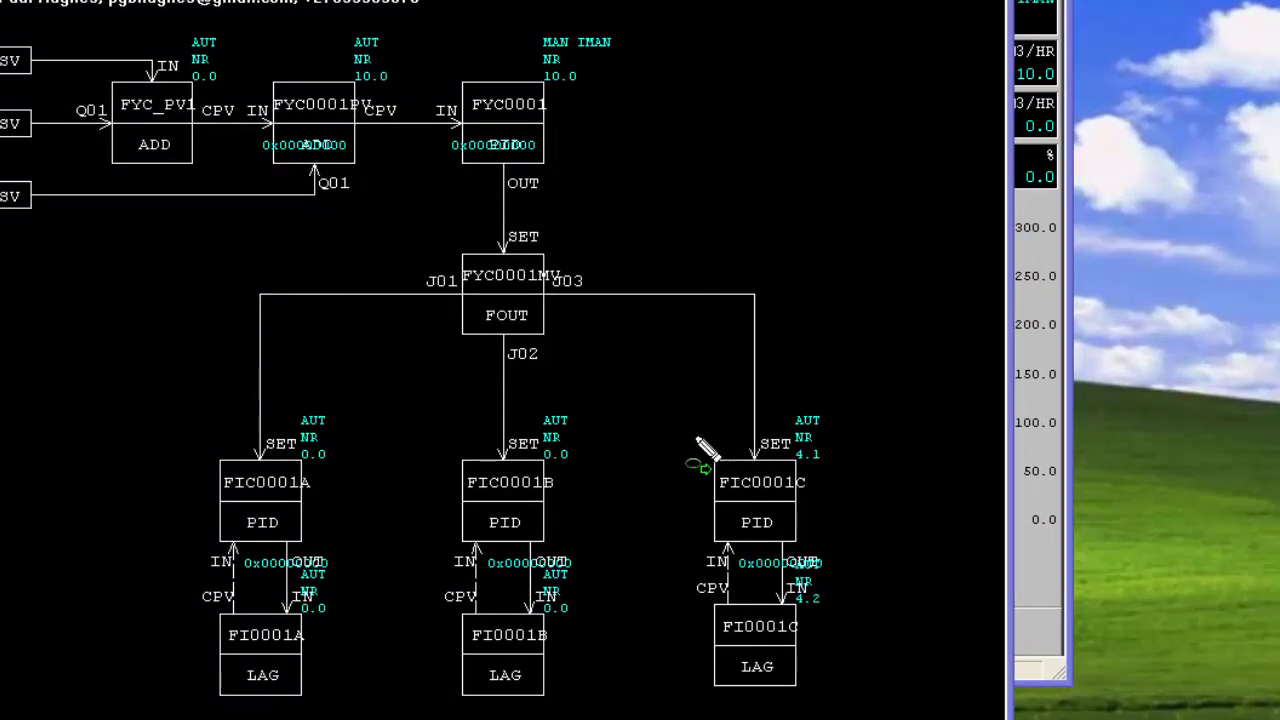
{"action": "mouse_move", "coordinate": [800, 448]}
{"action": "left_mouse_down"}
{"action": "mouse_move", "coordinate": [818, 470]}
{"action": "mouse_move", "coordinate": [832, 466]}
{"action": "left_mouse_up"}
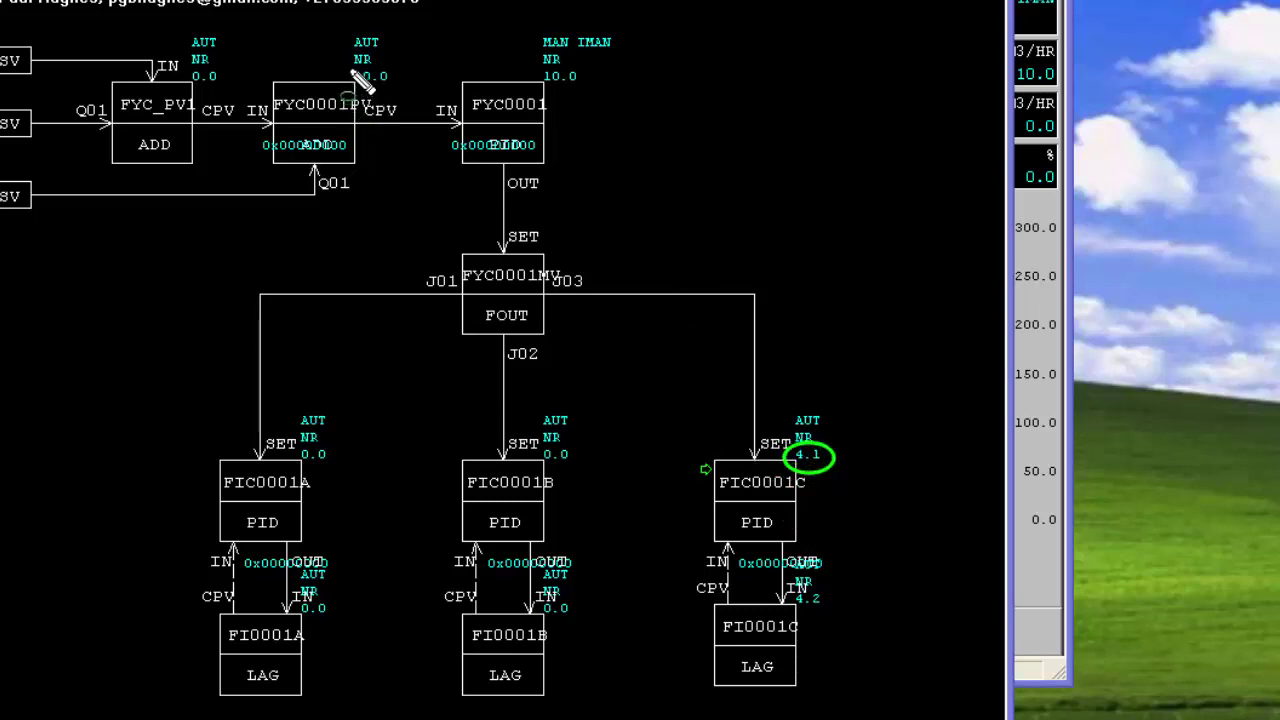
{"action": "left_click_drag", "start_coordinate": [349, 70], "coordinate": [408, 100]}
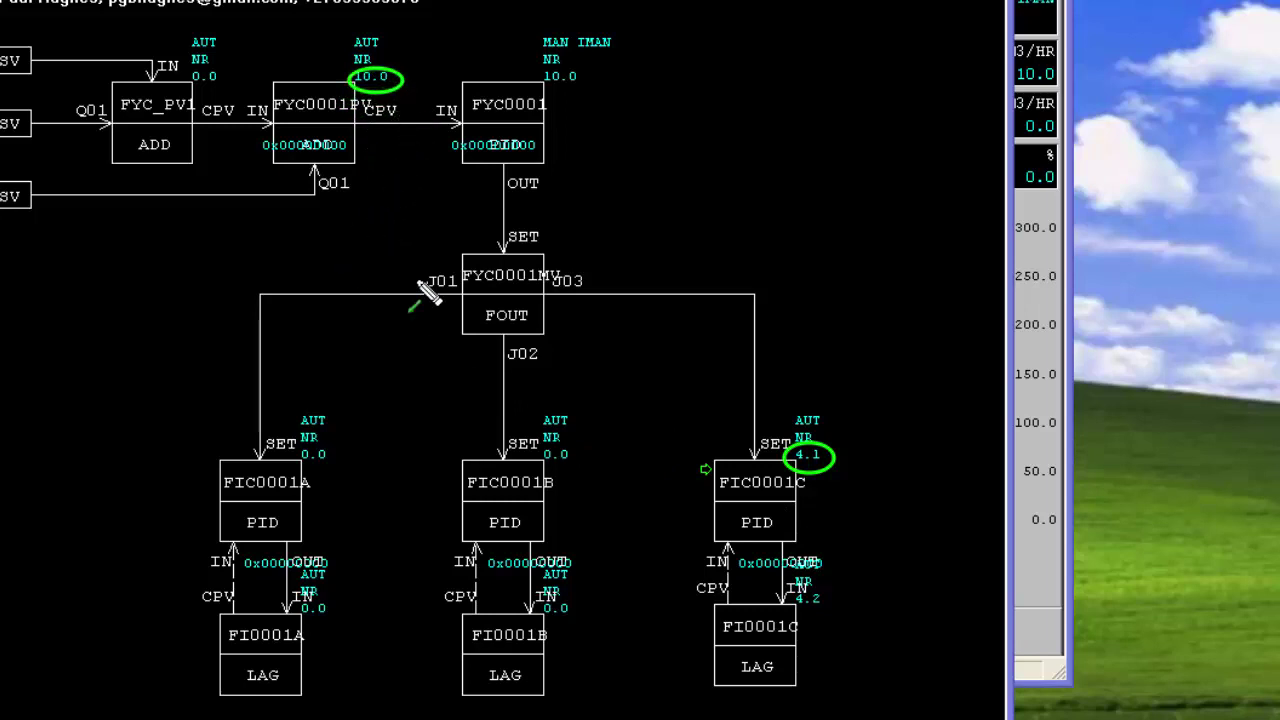
{"action": "mouse_move", "coordinate": [703, 482]}
{"action": "left_mouse_down"}
{"action": "mouse_move", "coordinate": [486, 371]}
{"action": "mouse_move", "coordinate": [329, 323]}
{"action": "mouse_move", "coordinate": [250, 203]}
{"action": "left_mouse_up"}
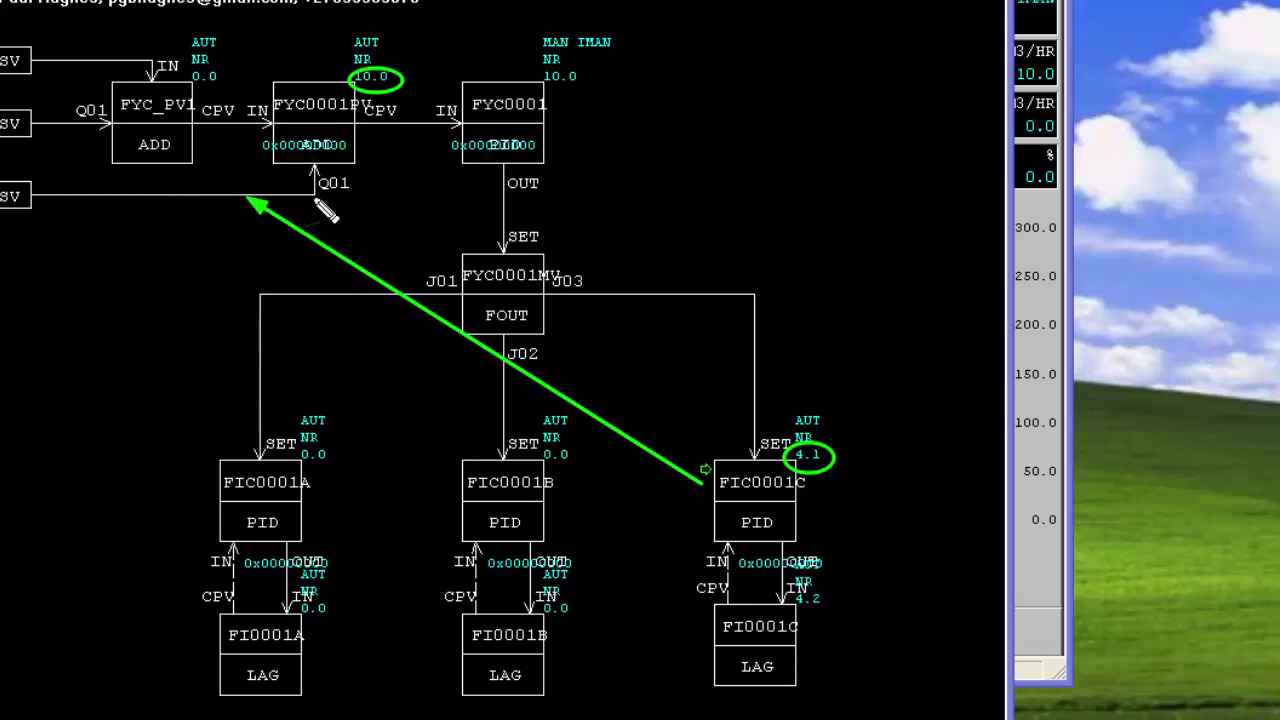
{"action": "mouse_move", "coordinate": [308, 200]}
{"action": "left_mouse_down"}
{"action": "mouse_move", "coordinate": [308, 212]}
{"action": "mouse_move", "coordinate": [323, 199]}
{"action": "left_mouse_up"}
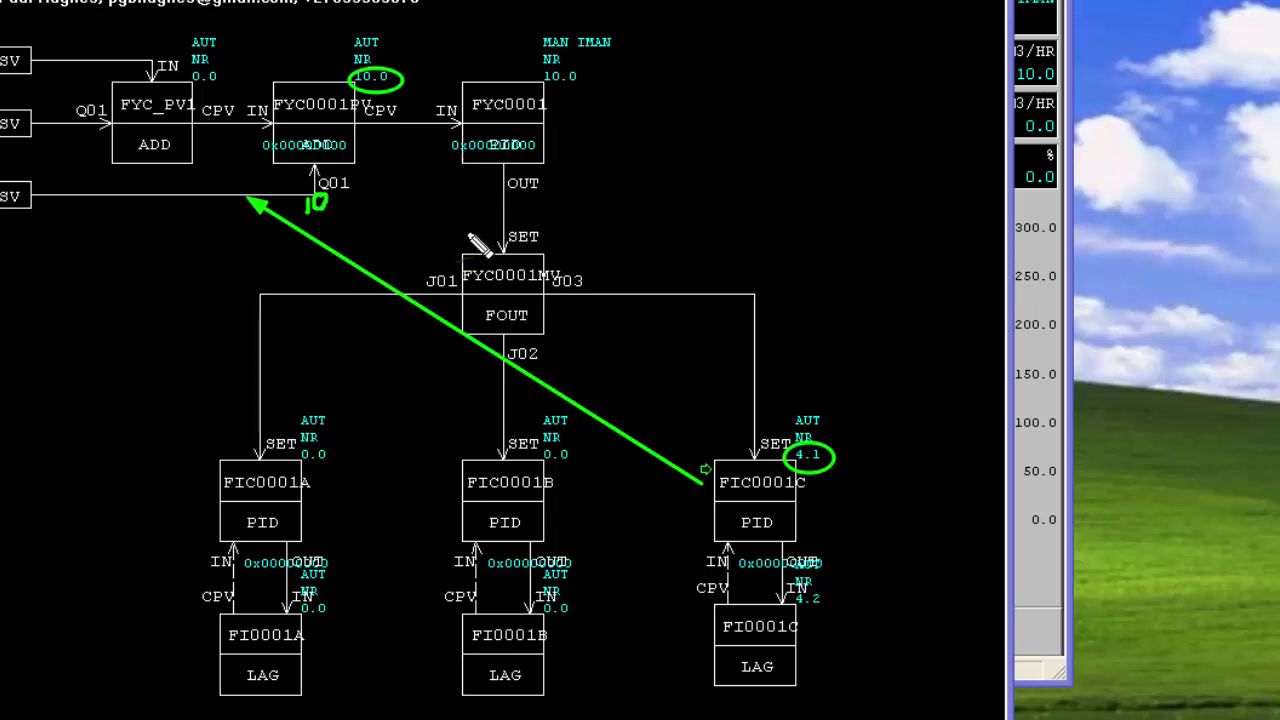
{"action": "left_click_drag", "start_coordinate": [580, 70], "coordinate": [590, 86]}
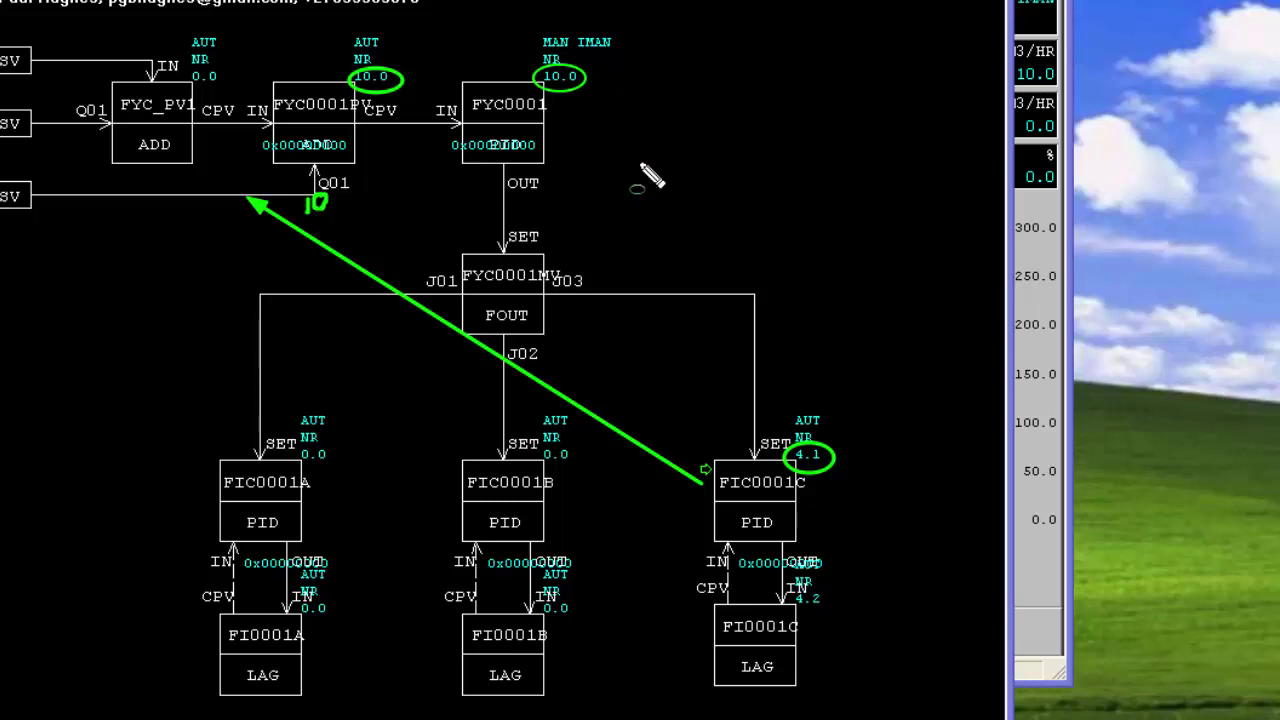
{"action": "key", "text": "Escape"}
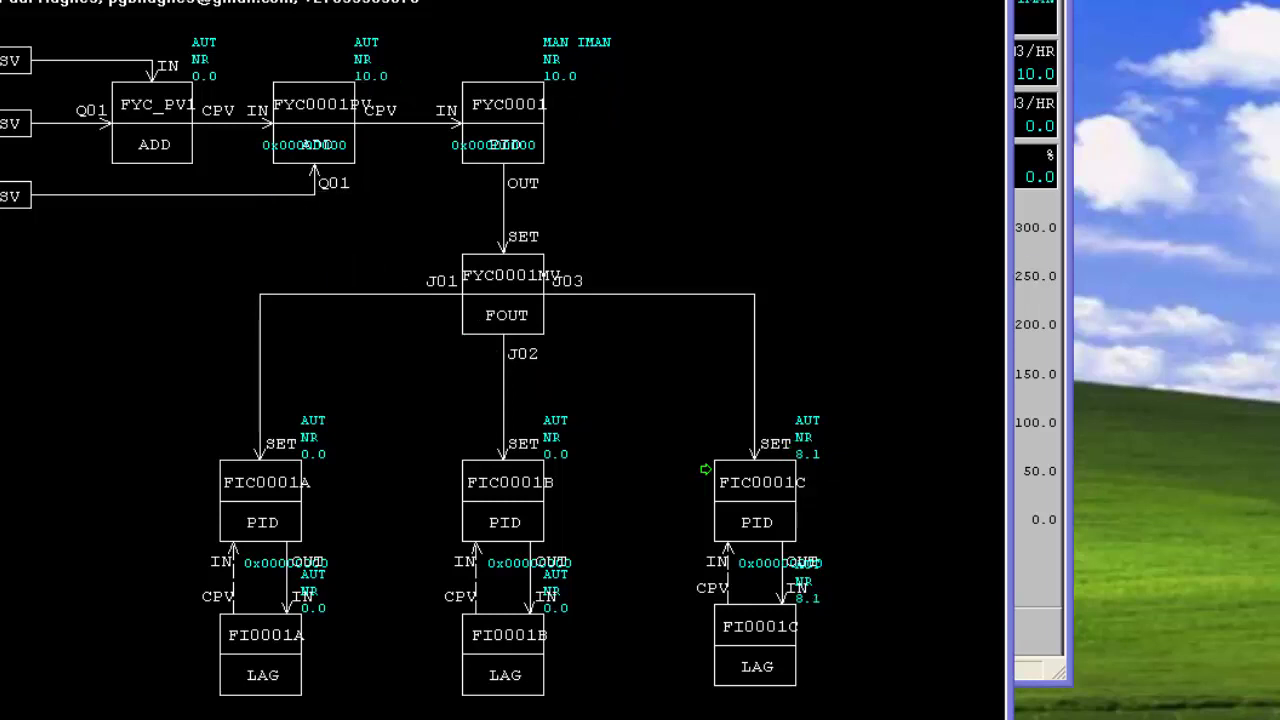
{"action": "key", "text": "Escape"}
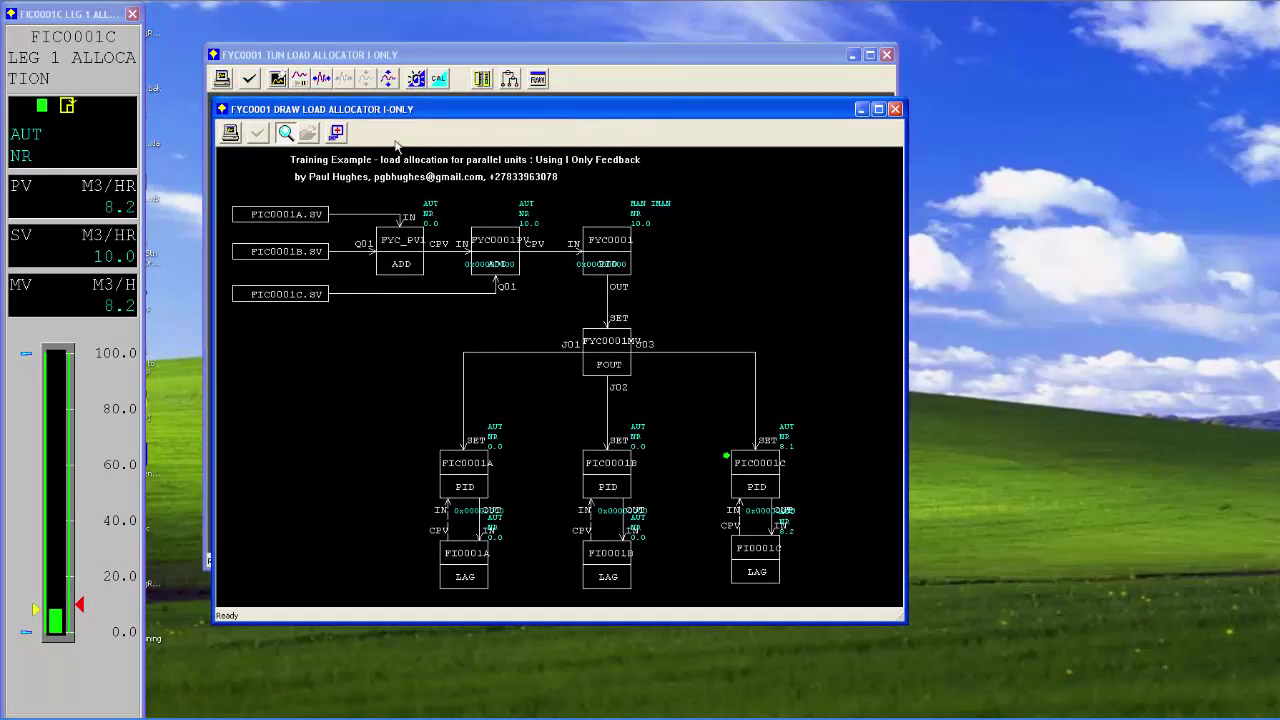
- Place the FYC0001 faceplate beside FIC0001C and switch the allocator from MAN to AUT
{"action": "left_click", "coordinate": [607, 252]}
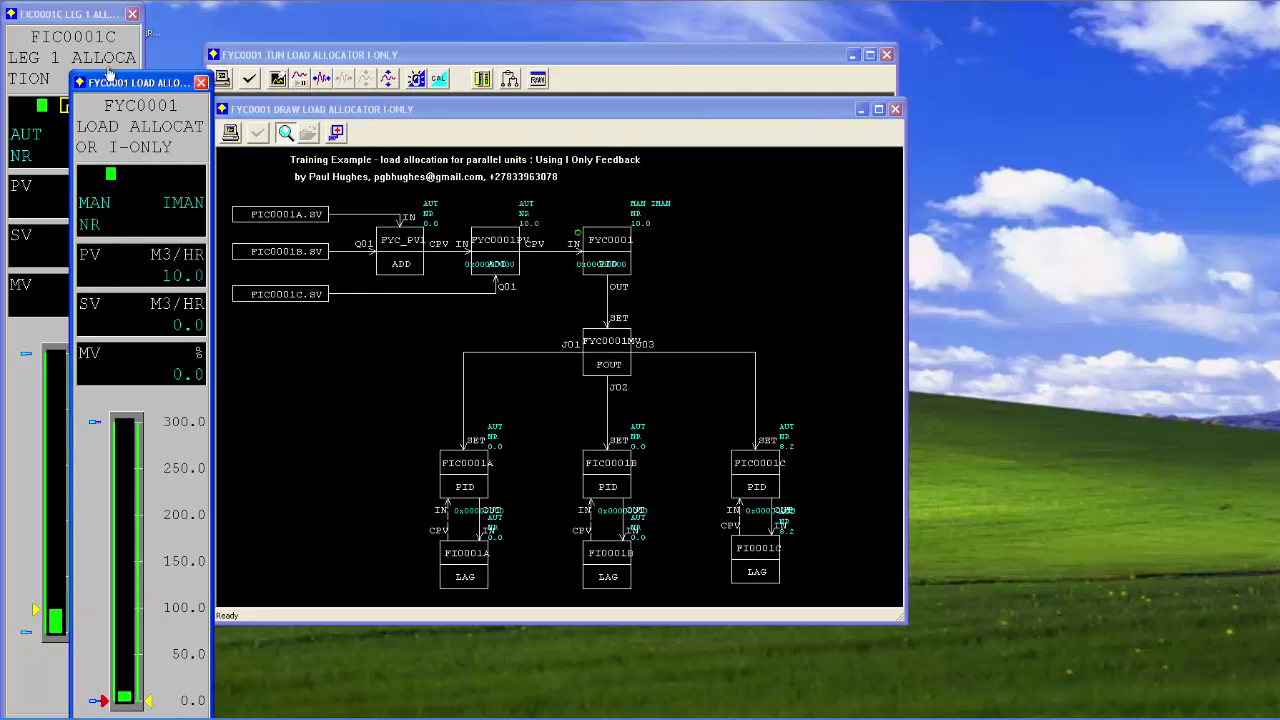
{"action": "left_click_drag", "start_coordinate": [82, 20], "coordinate": [371, 48]}
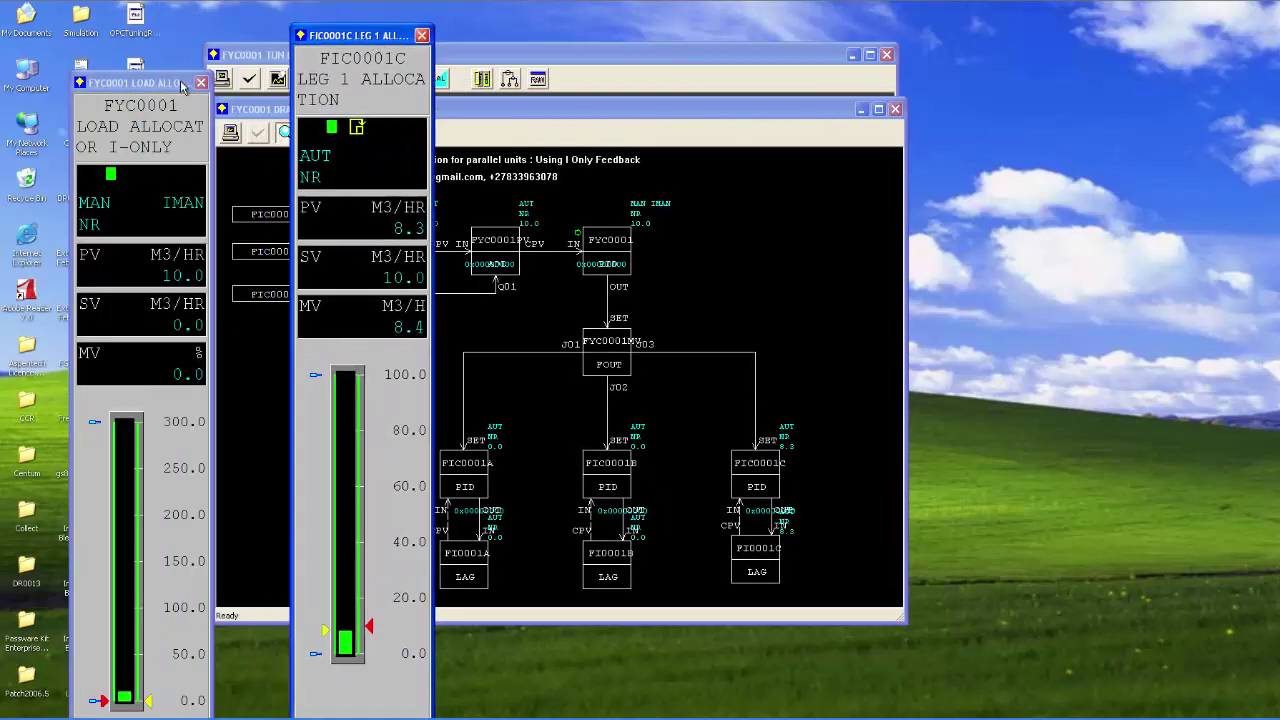
{"action": "left_click_drag", "start_coordinate": [168, 84], "coordinate": [249, 37]}
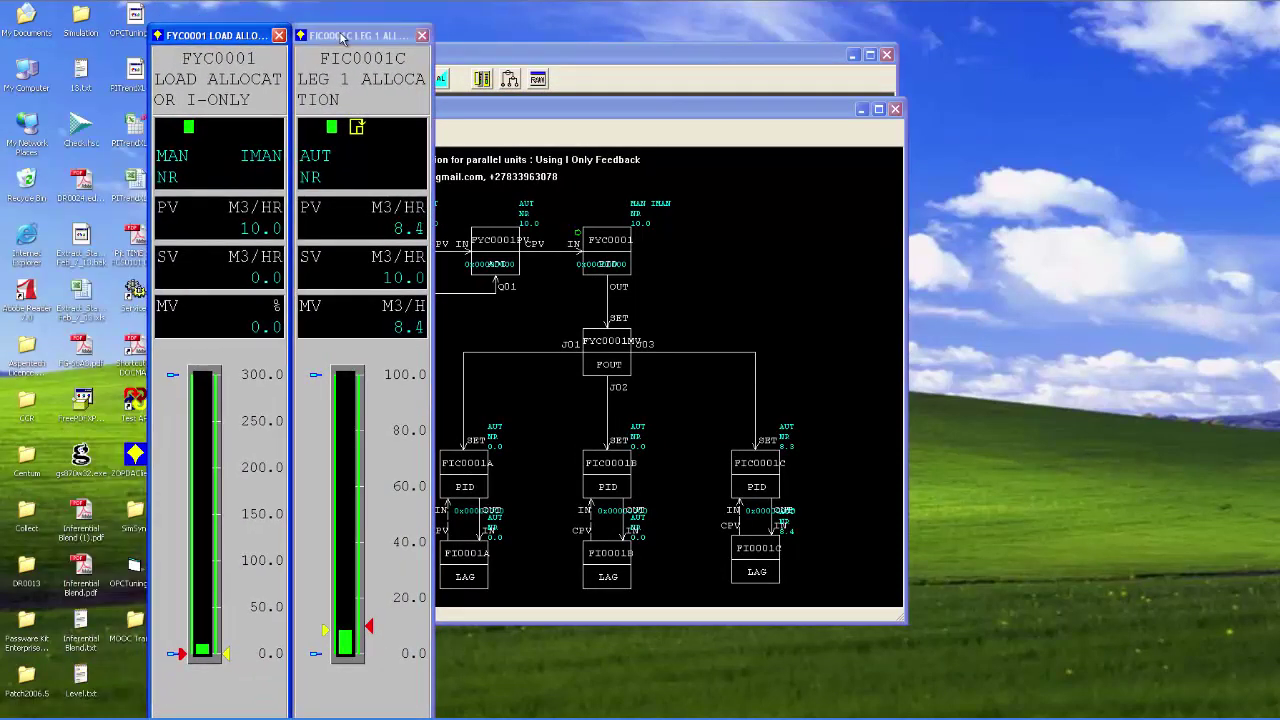
{"action": "left_click", "coordinate": [176, 168]}
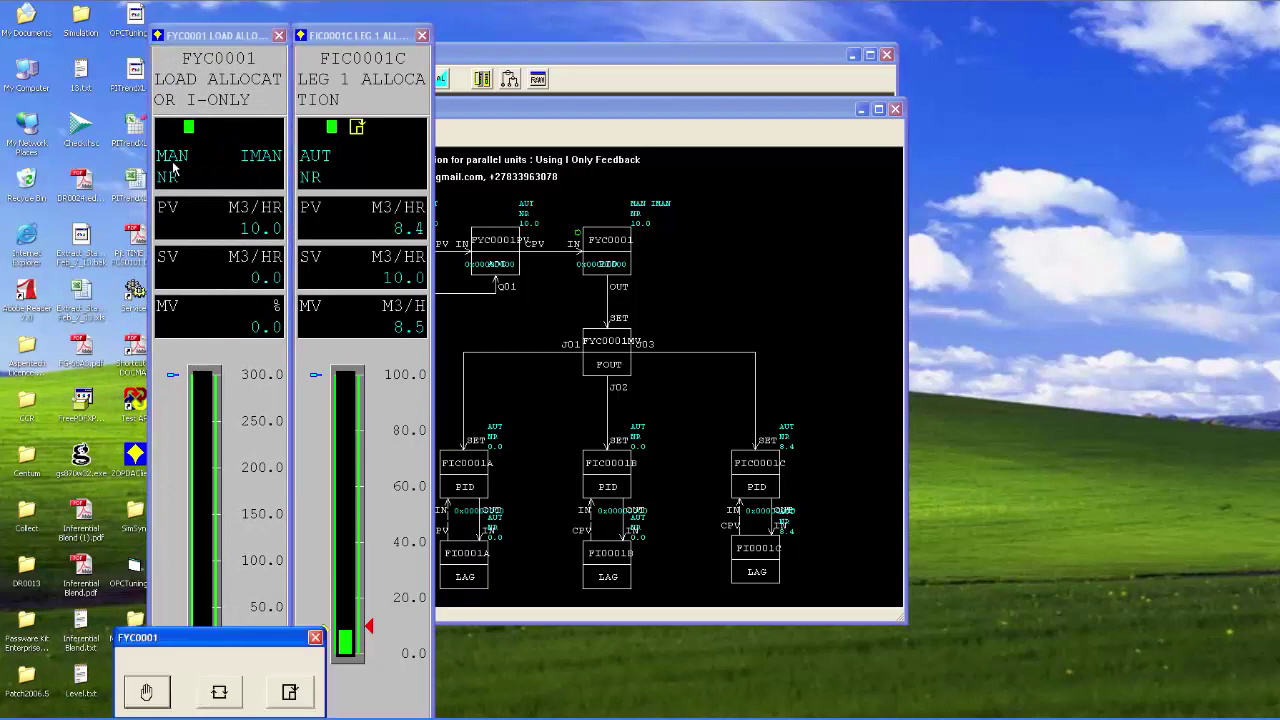
{"action": "left_click", "coordinate": [219, 692]}
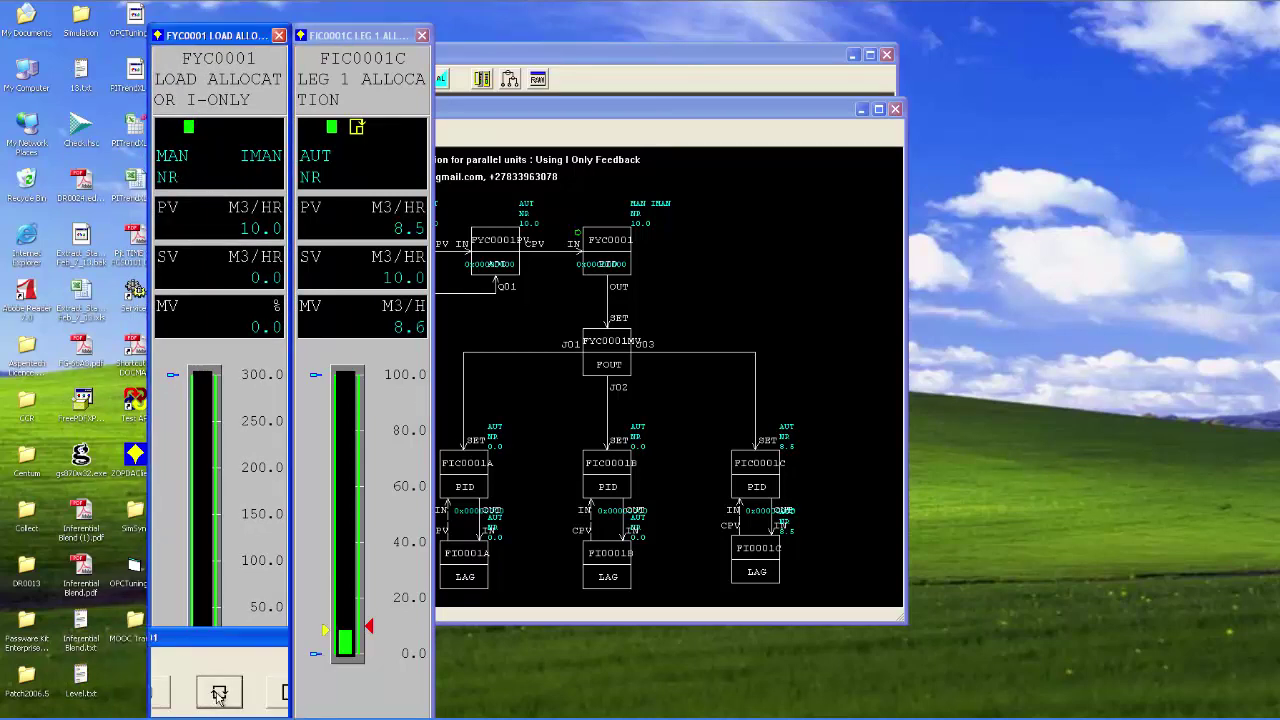
{"action": "left_click", "coordinate": [727, 161]}
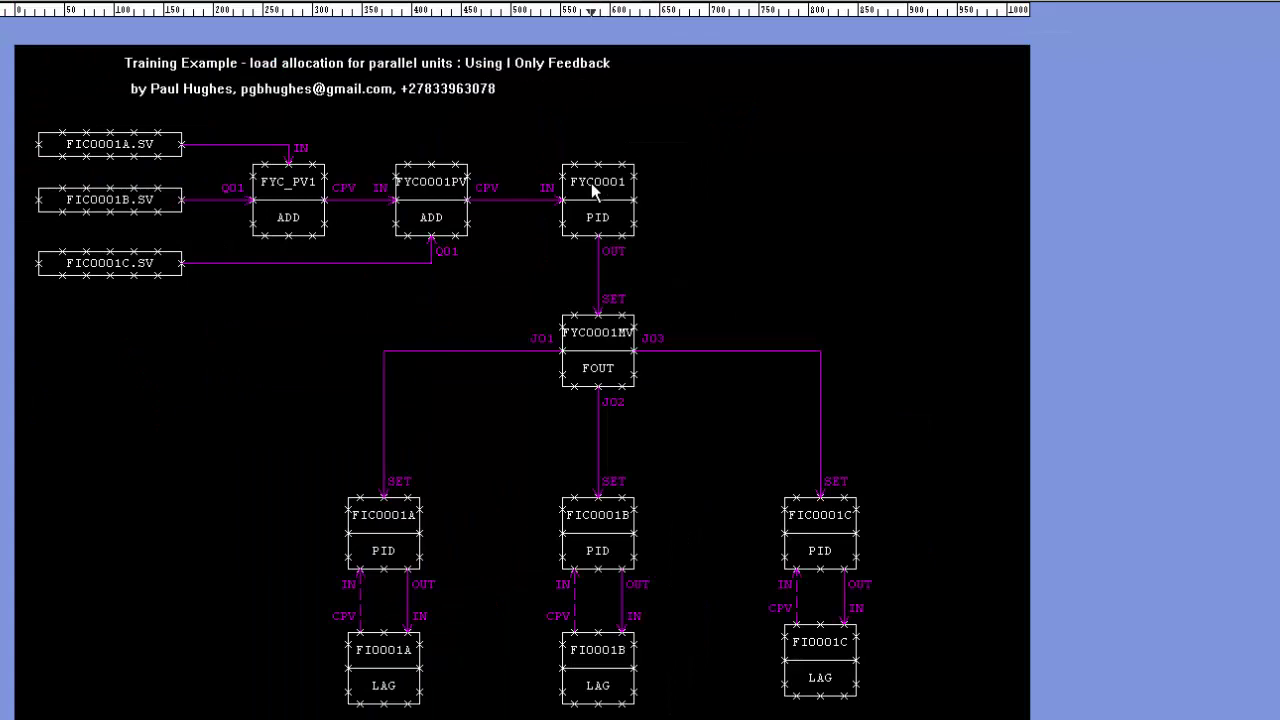
- Open the Edit Detail definition of the FYC0001 PID block
{"action": "left_click", "coordinate": [591, 183]}
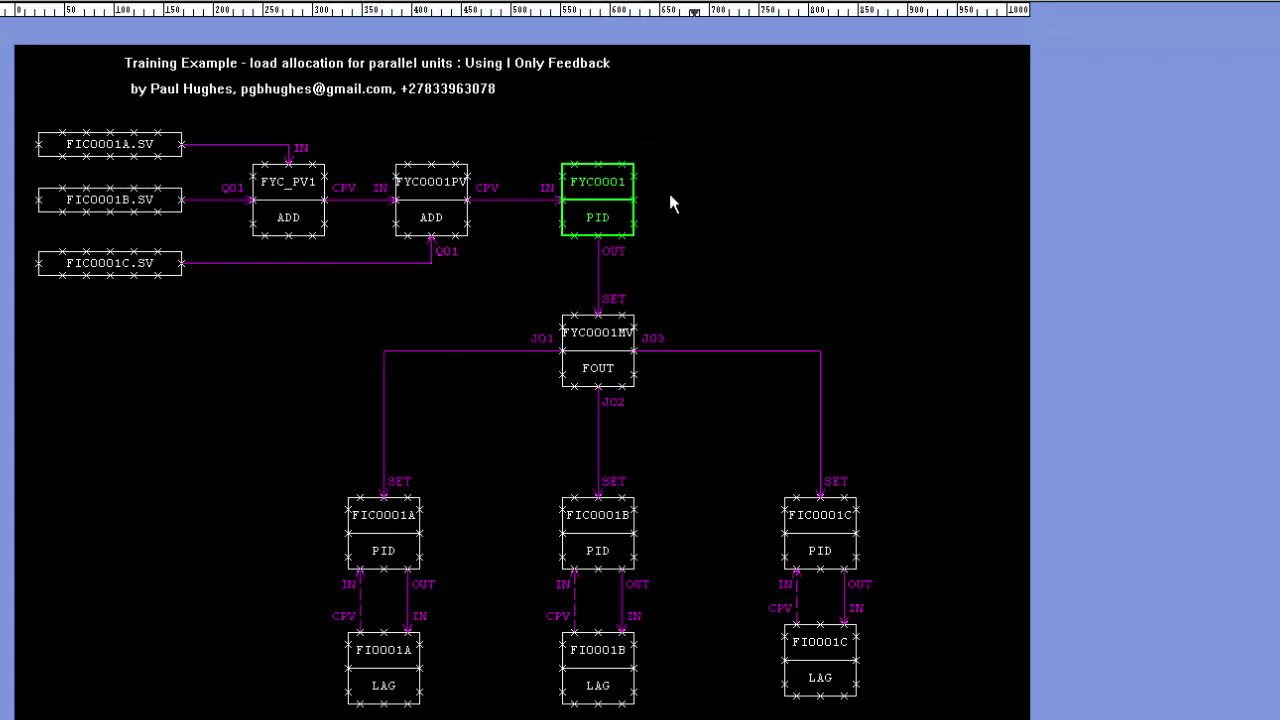
{"action": "left_click", "coordinate": [668, 189]}
{"action": "right_click", "coordinate": [595, 188]}
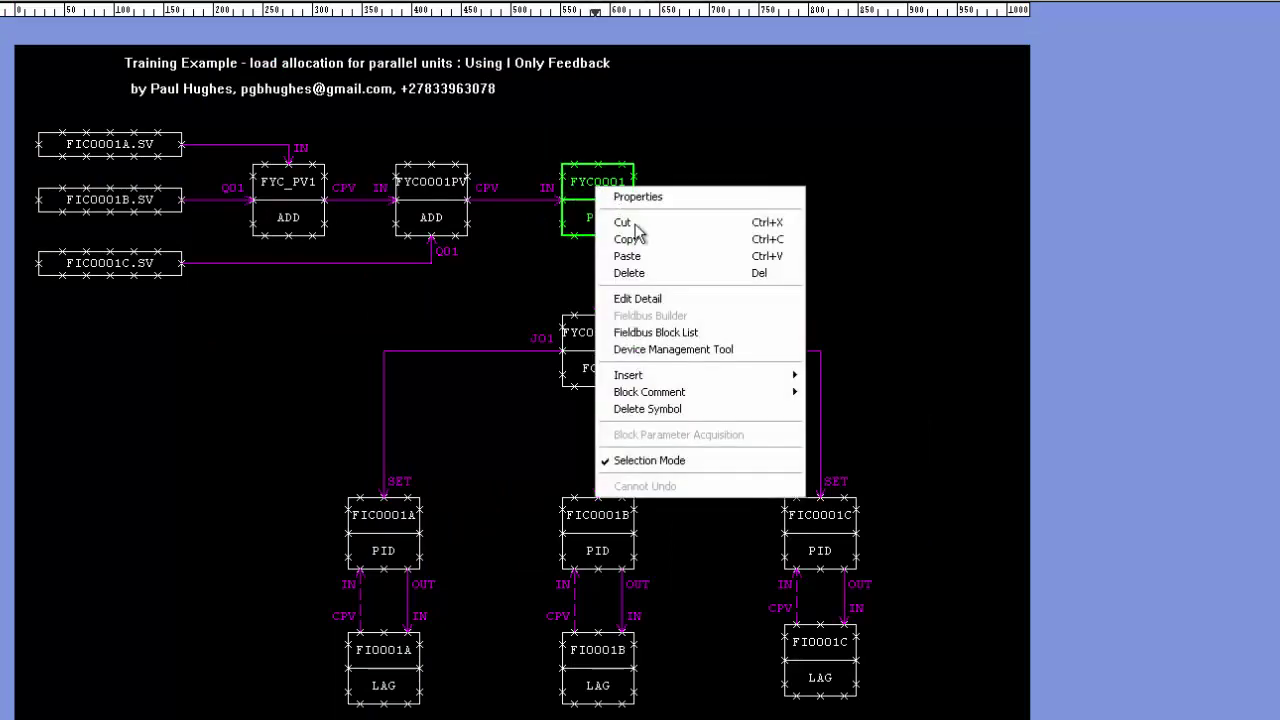
{"action": "left_click", "coordinate": [656, 299]}
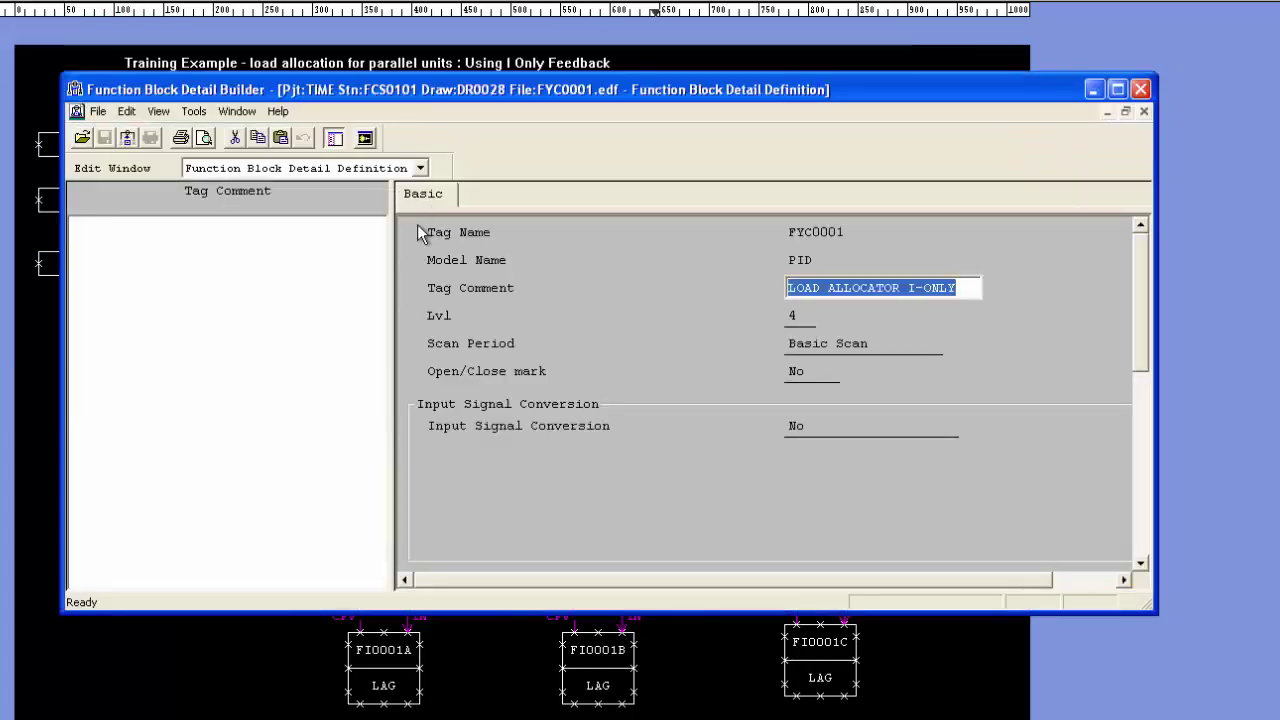
{"action": "scroll", "coordinate": [856, 352], "scroll_direction": "down", "scroll_amount": 8}
{"action": "scroll", "coordinate": [856, 352], "scroll_direction": "down", "scroll_amount": 2}
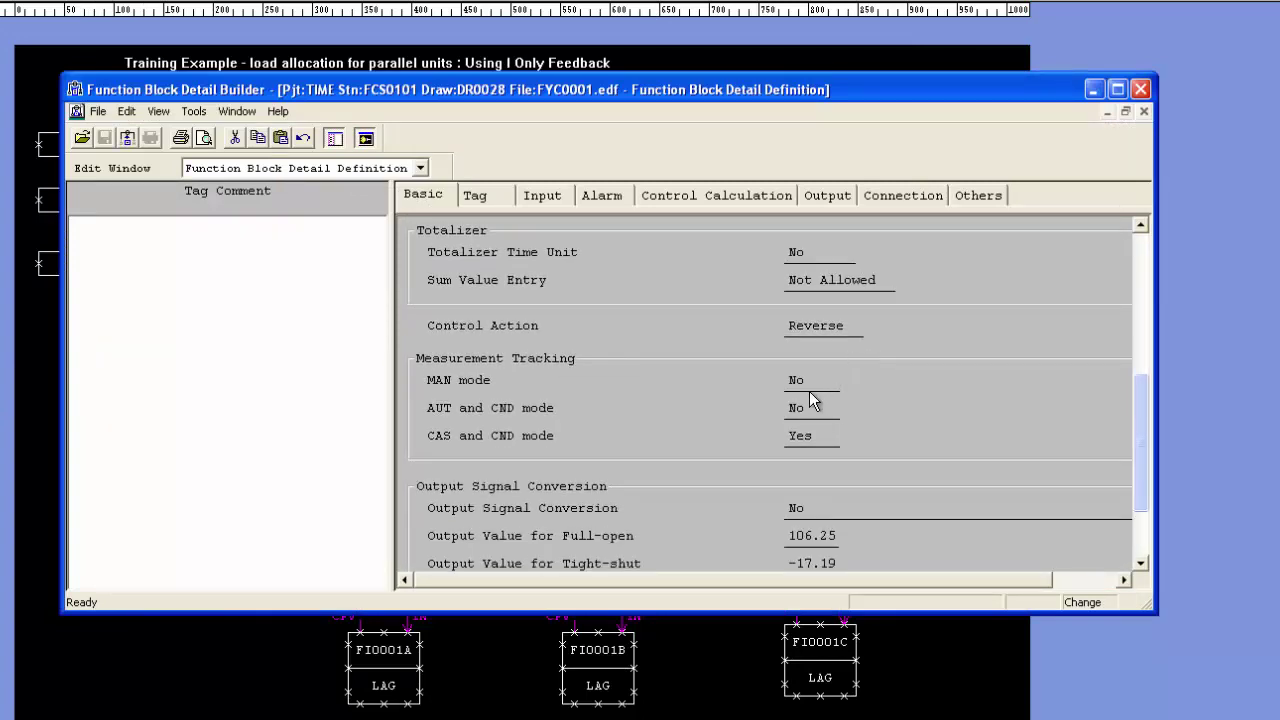
- Set MAN and AUT/CND measurement tracking to 1:Yes, save, and download to the FCS
{"action": "left_click", "coordinate": [813, 384]}
{"action": "left_click", "coordinate": [829, 380]}
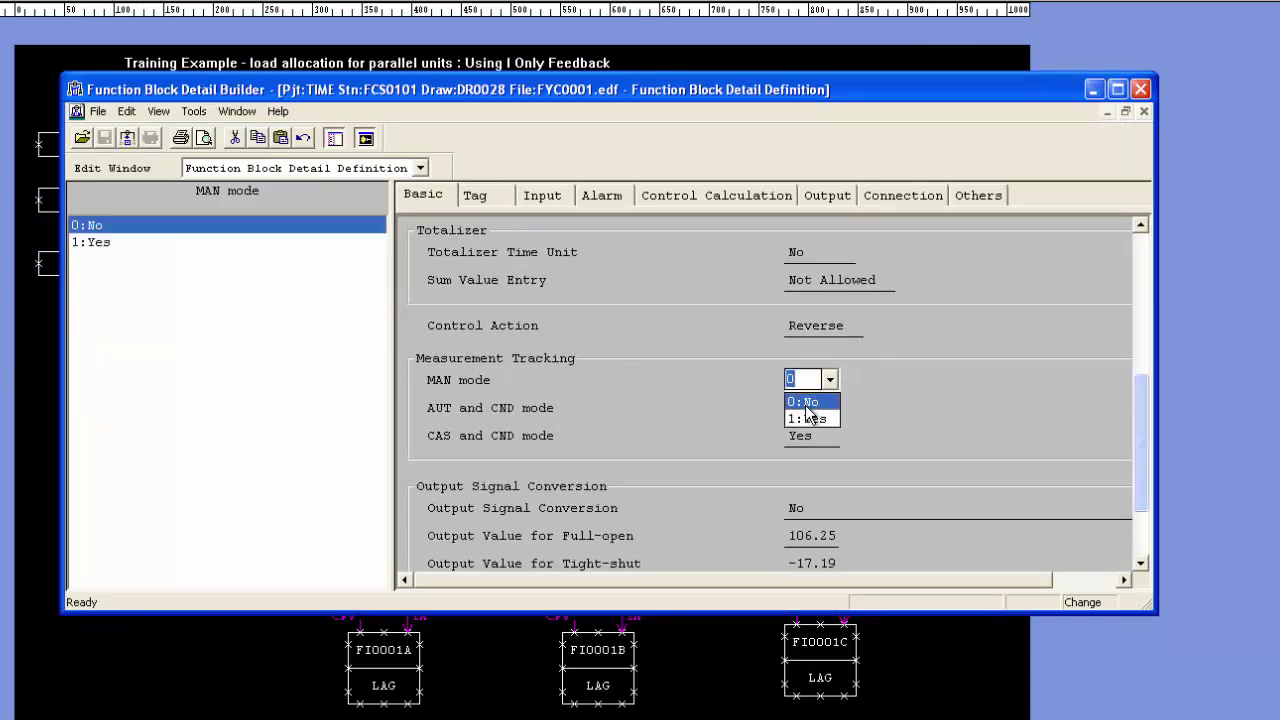
{"action": "left_click", "coordinate": [810, 419]}
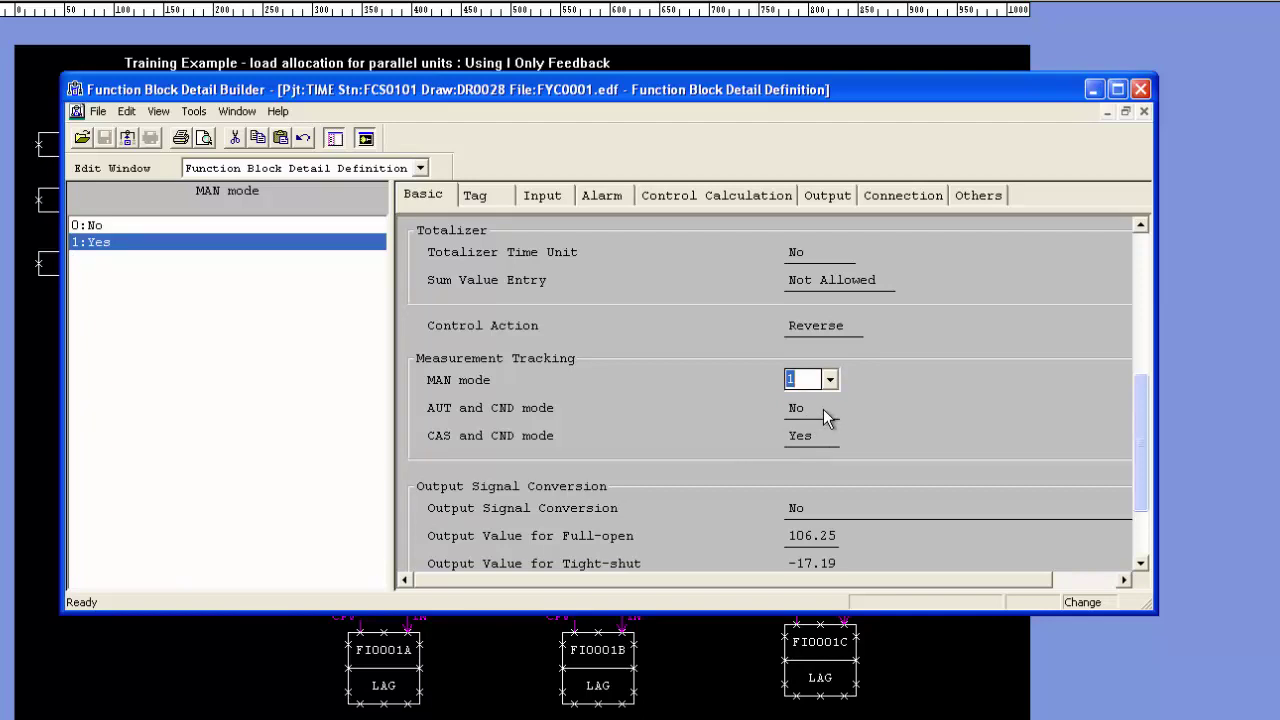
{"action": "left_click", "coordinate": [823, 409]}
{"action": "left_click", "coordinate": [830, 408]}
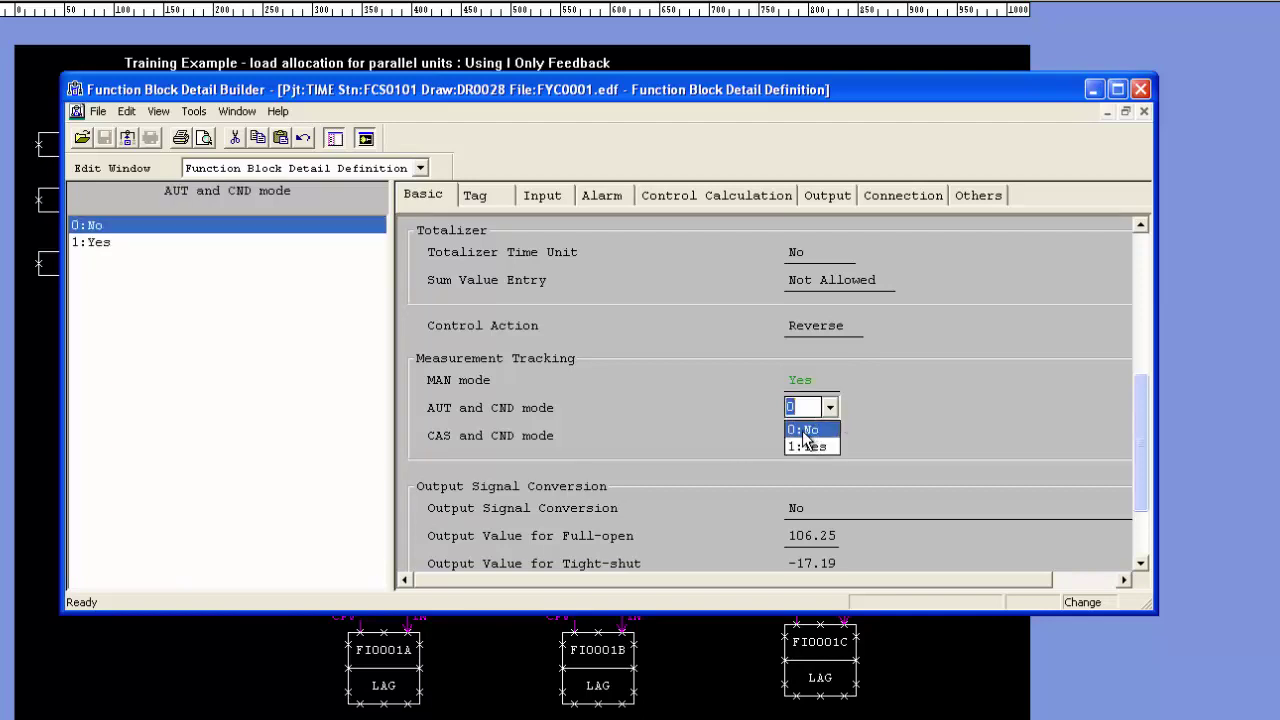
{"action": "left_click", "coordinate": [808, 445]}
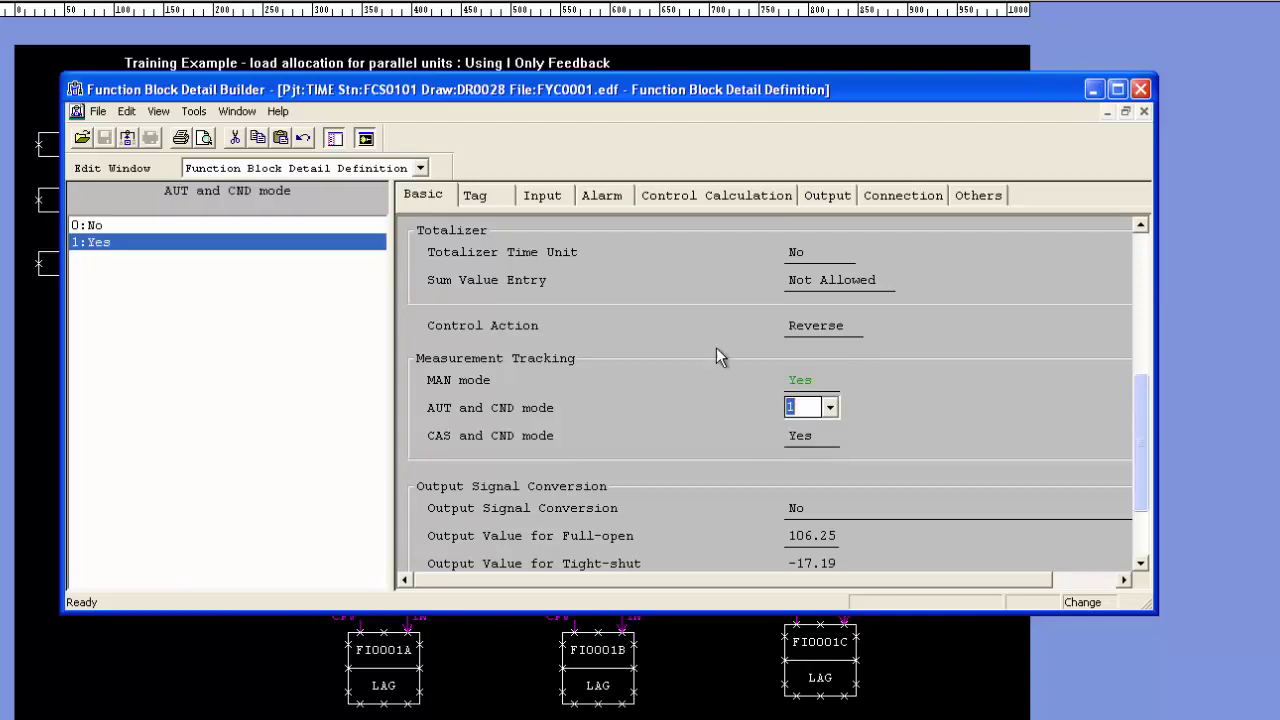
{"action": "left_click", "coordinate": [127, 139]}
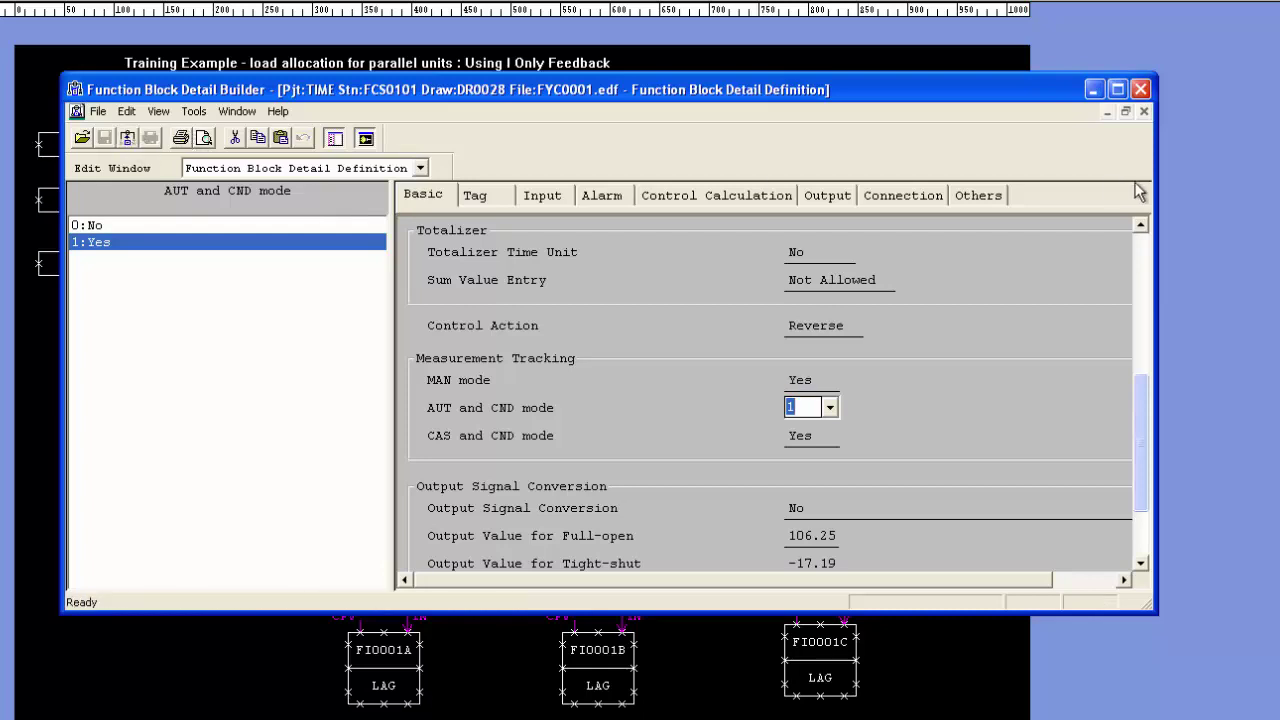
{"action": "left_click", "coordinate": [1140, 89]}
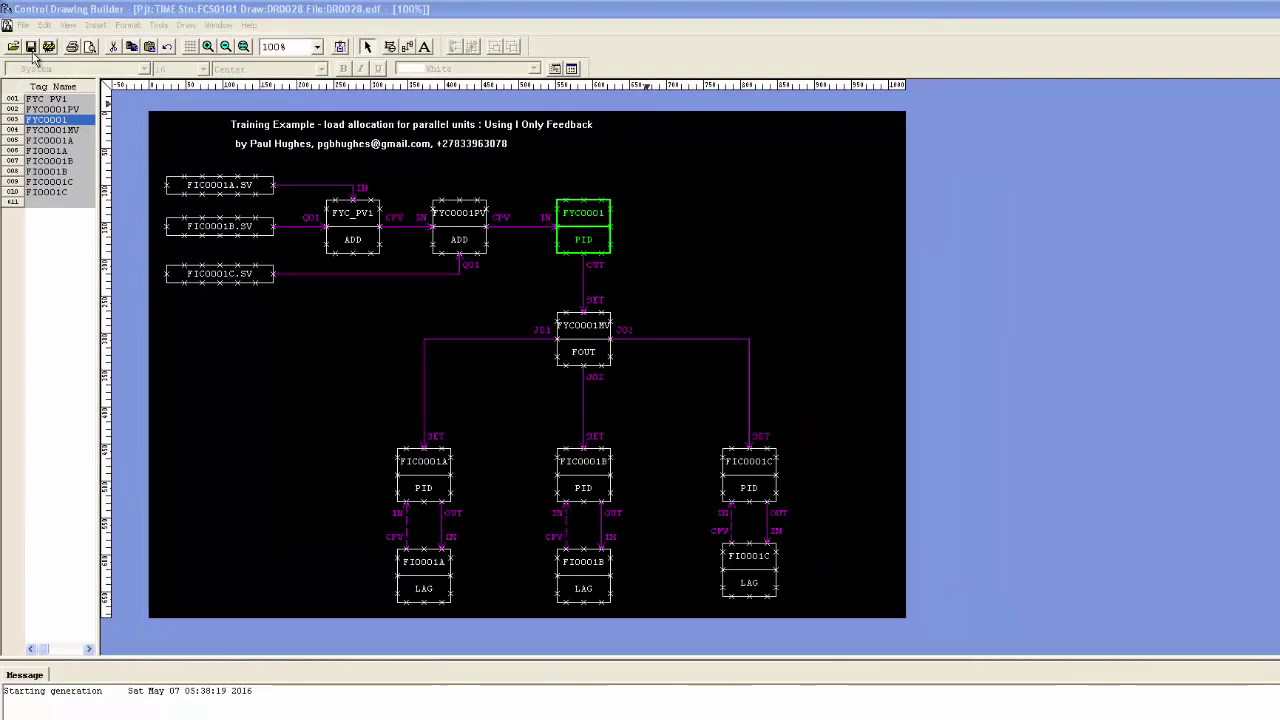
{"action": "left_click", "coordinate": [31, 47]}
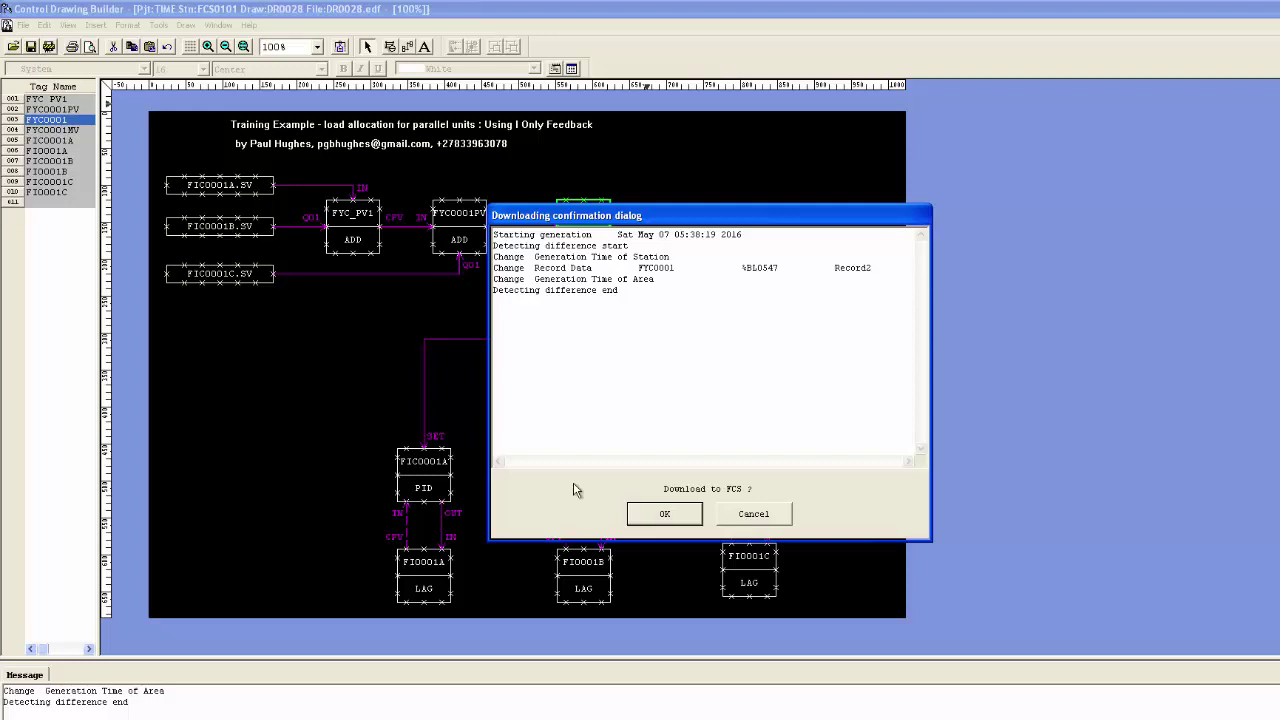
{"action": "left_click", "coordinate": [665, 514]}
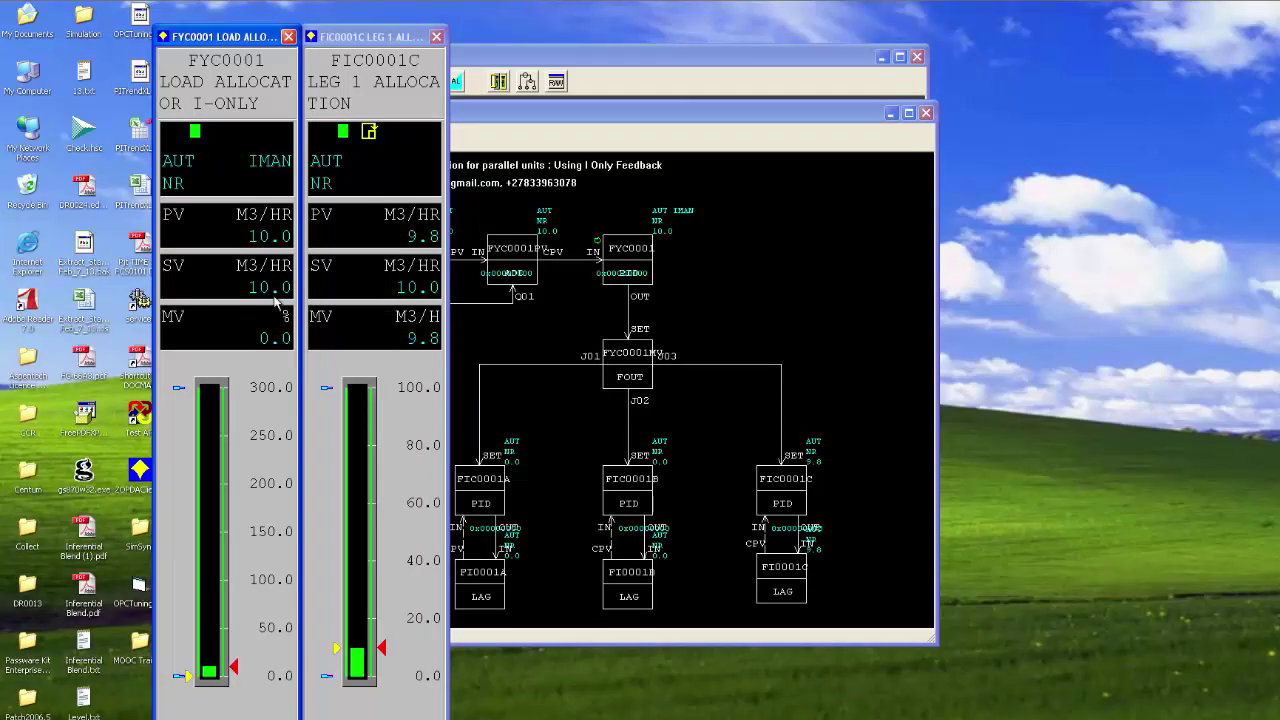
- Step FIC0001C's setpoint to 15.0 M3/HR and mark its link to FYC0001's PV
{"action": "left_click", "coordinate": [420, 290]}
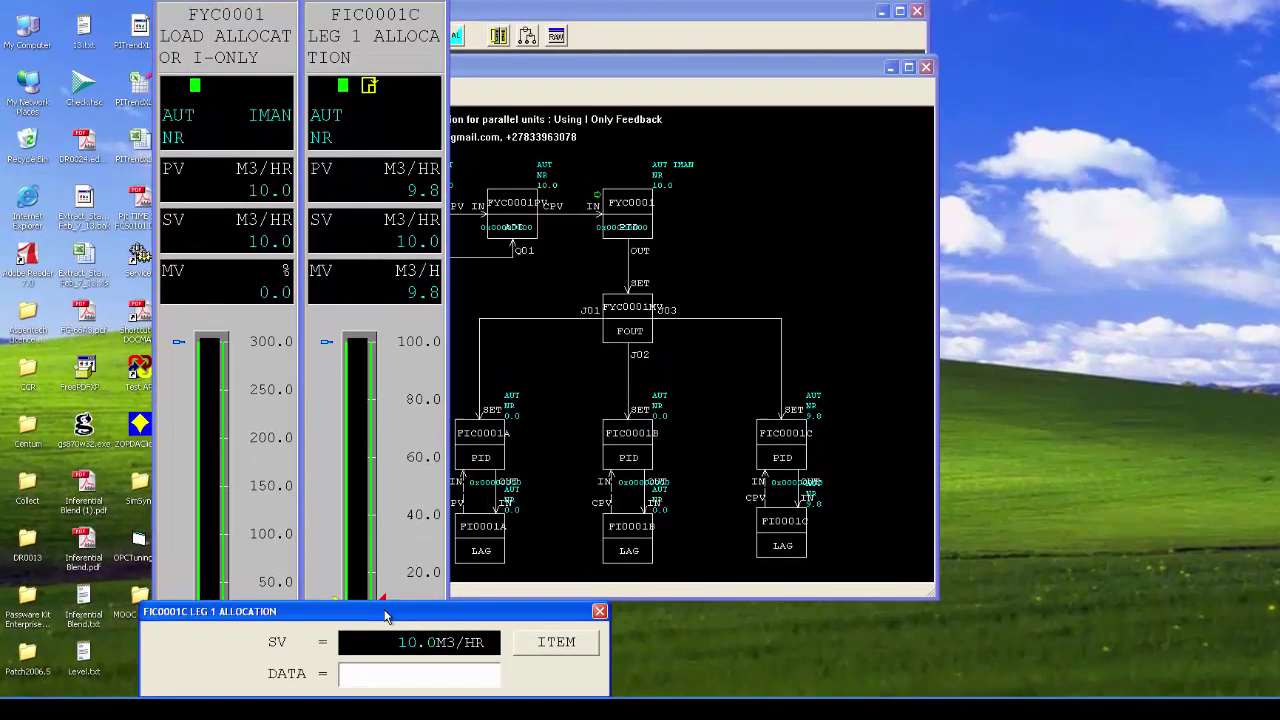
{"action": "left_click_drag", "start_coordinate": [386, 617], "coordinate": [690, 314]}
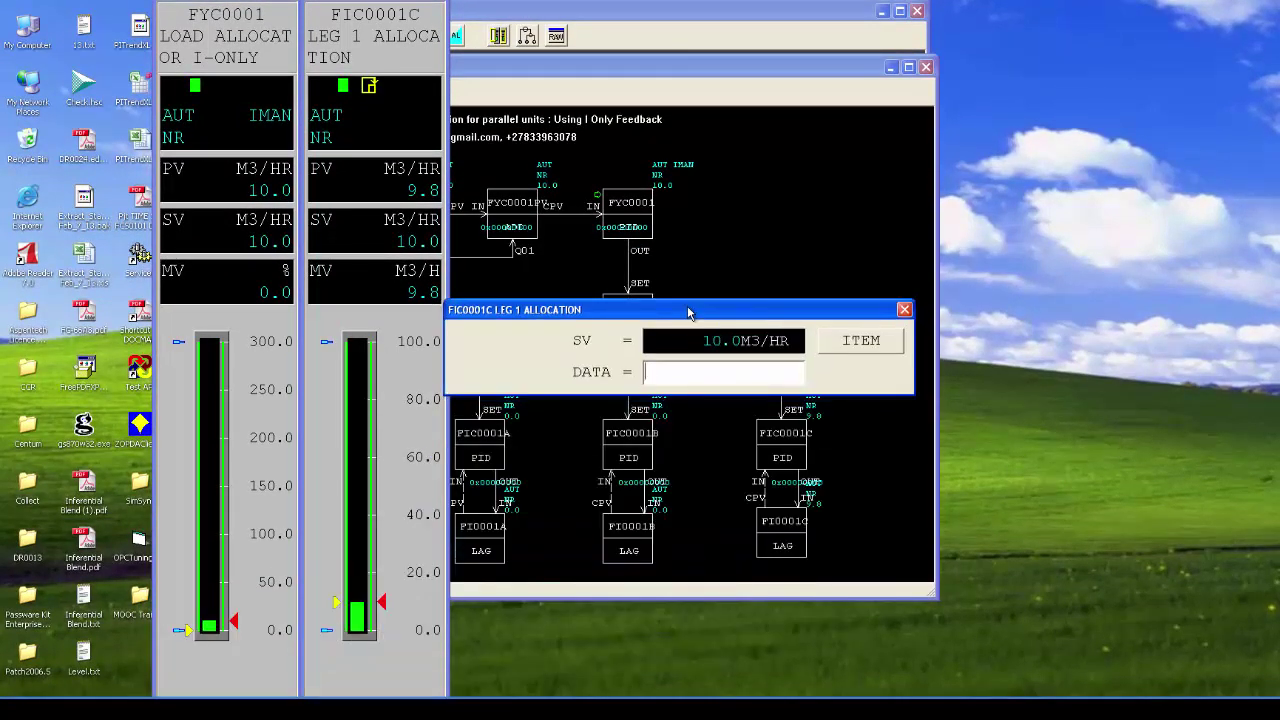
{"action": "key", "text": "Return"}
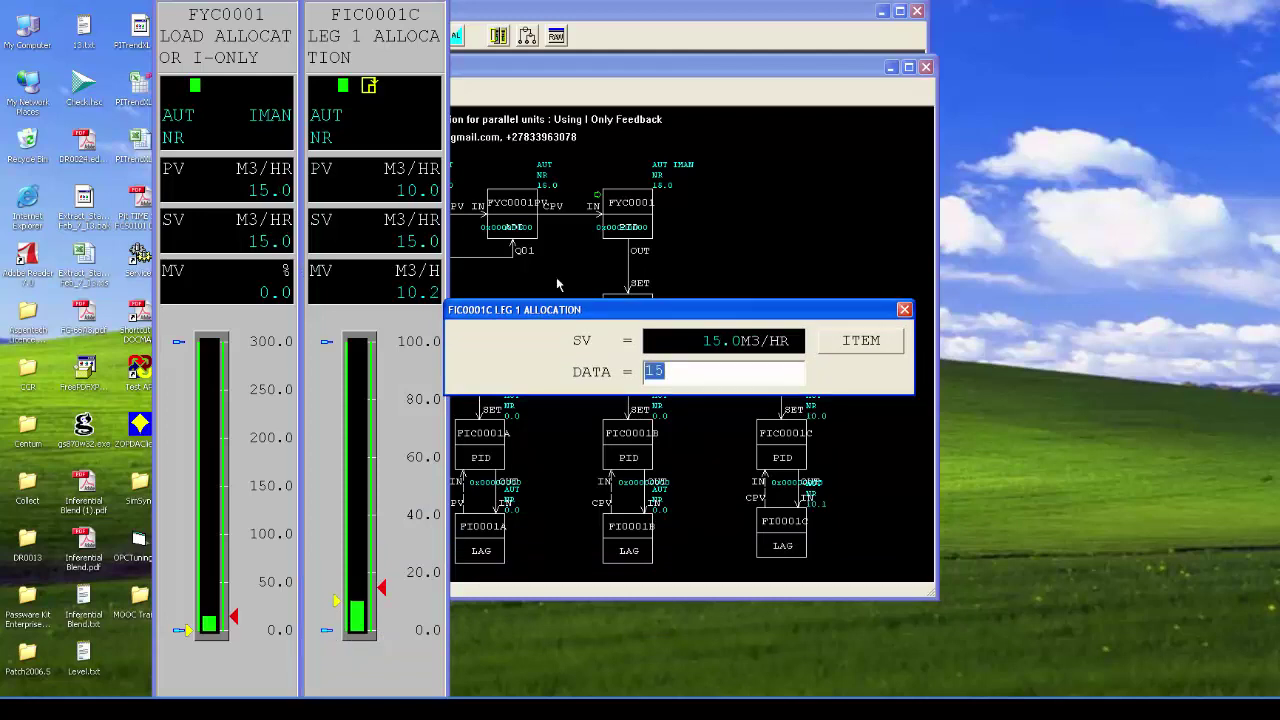
{"action": "left_click", "coordinate": [904, 309]}
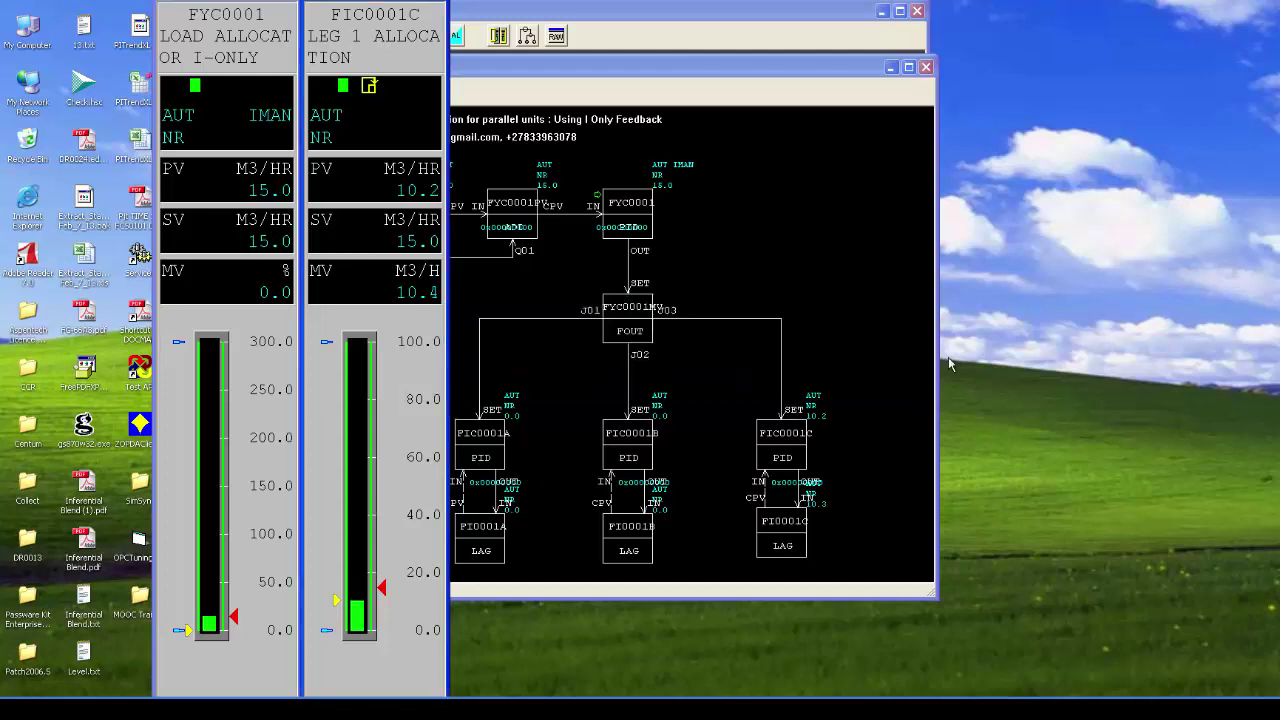
{"action": "mouse_move", "coordinate": [405, 248]}
{"action": "left_mouse_down"}
{"action": "mouse_move", "coordinate": [290, 190]}
{"action": "mouse_move", "coordinate": [232, 236]}
{"action": "left_mouse_up"}
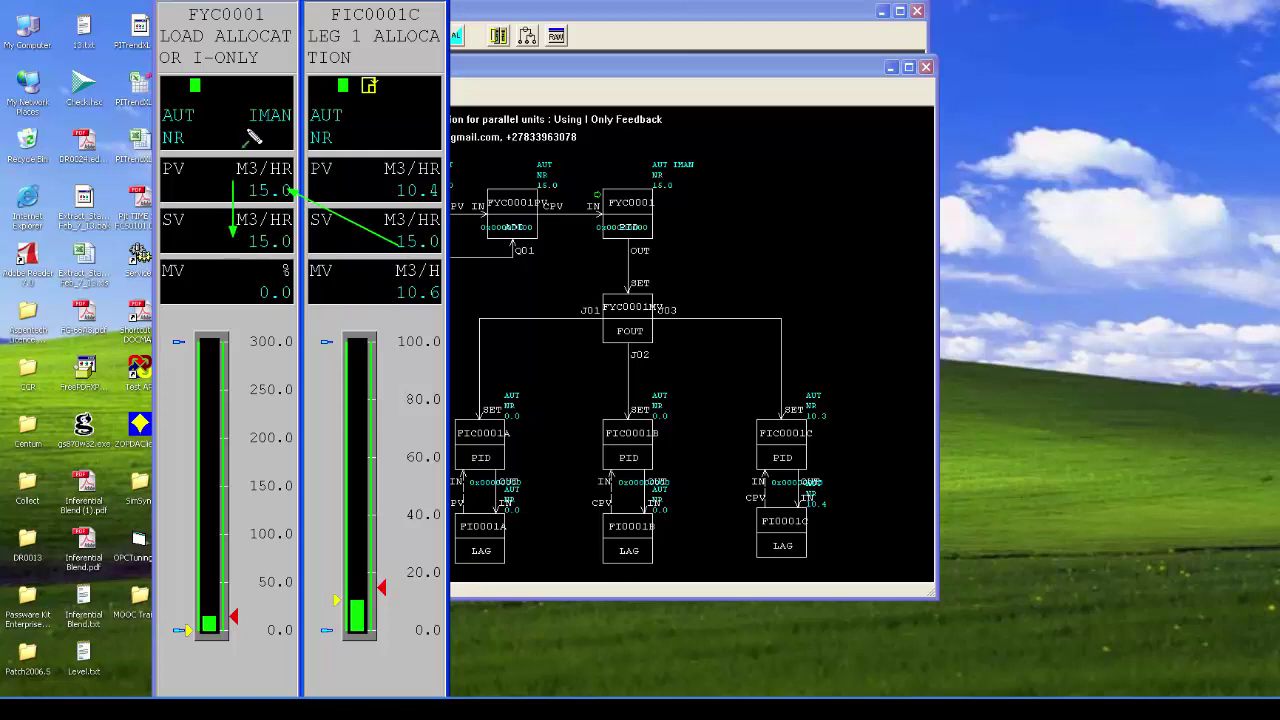
{"action": "mouse_move", "coordinate": [246, 118]}
{"action": "left_mouse_down"}
{"action": "mouse_move", "coordinate": [272, 94]}
{"action": "mouse_move", "coordinate": [286, 136]}
{"action": "left_mouse_up"}
{"action": "mouse_move", "coordinate": [675, 207]}
{"action": "left_mouse_down"}
{"action": "mouse_move", "coordinate": [709, 219]}
{"action": "mouse_move", "coordinate": [718, 205]}
{"action": "left_mouse_up"}
{"action": "left_click", "coordinate": [705, 213]}
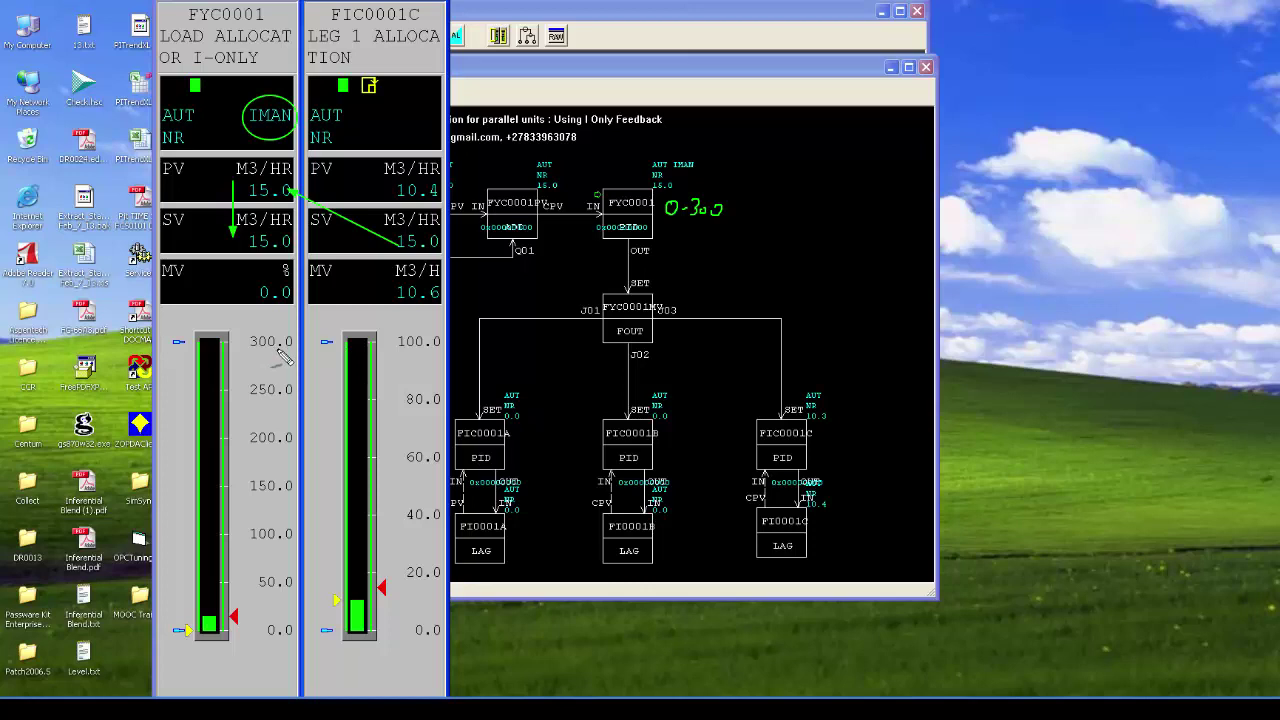
{"action": "left_click_drag", "start_coordinate": [250, 354], "coordinate": [289, 349]}
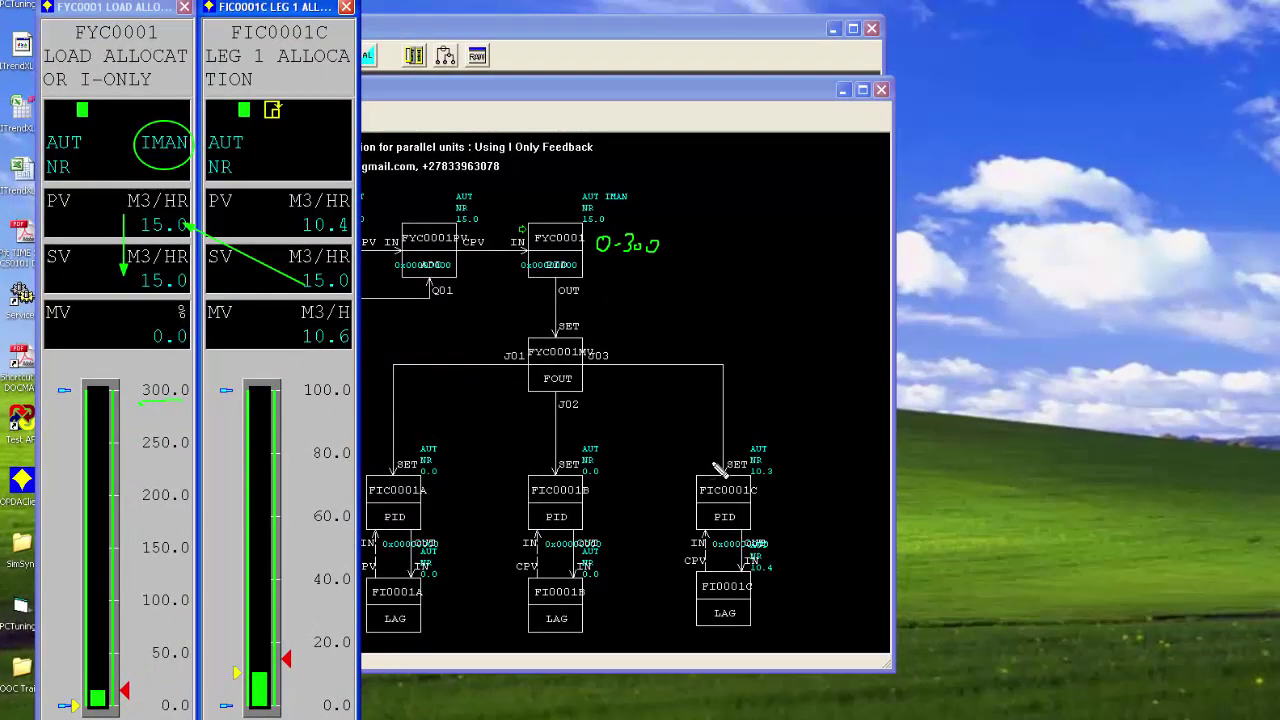
{"action": "mouse_move", "coordinate": [774, 494]}
{"action": "left_mouse_down"}
{"action": "mouse_move", "coordinate": [797, 506]}
{"action": "mouse_move", "coordinate": [819, 495]}
{"action": "left_mouse_up"}
{"action": "left_click_drag", "start_coordinate": [358, 403], "coordinate": [298, 402]}
{"action": "key", "text": "Escape"}
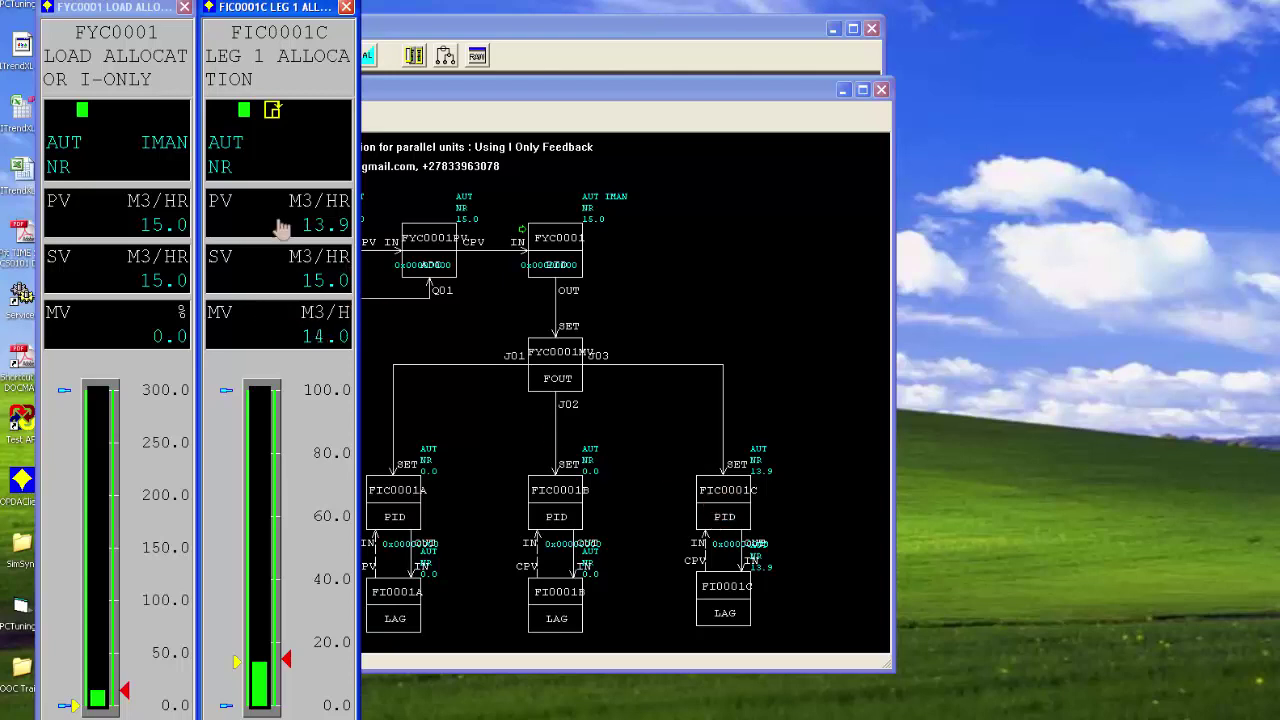
- Change FIC0001C's integral time from 20.0 to 5.0 s via Tuning, then call up FIC0001B
{"action": "right_click", "coordinate": [295, 68]}
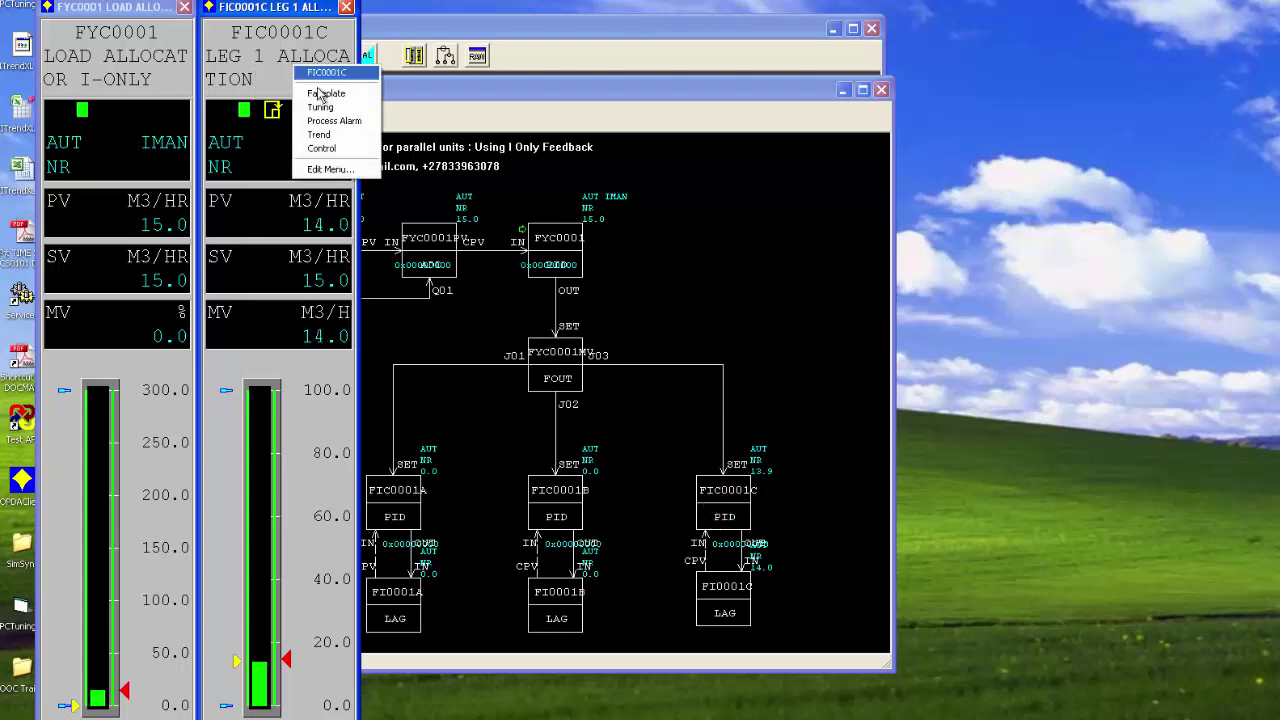
{"action": "left_click", "coordinate": [320, 107]}
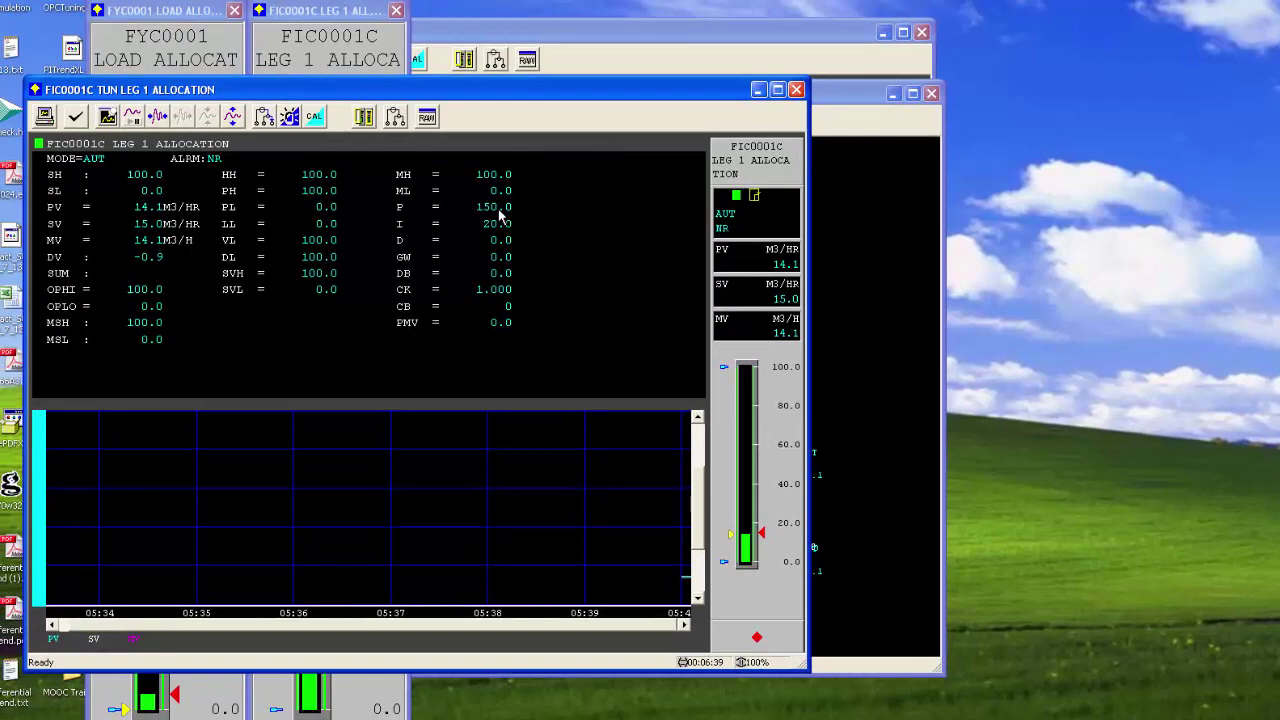
{"action": "left_click", "coordinate": [404, 226]}
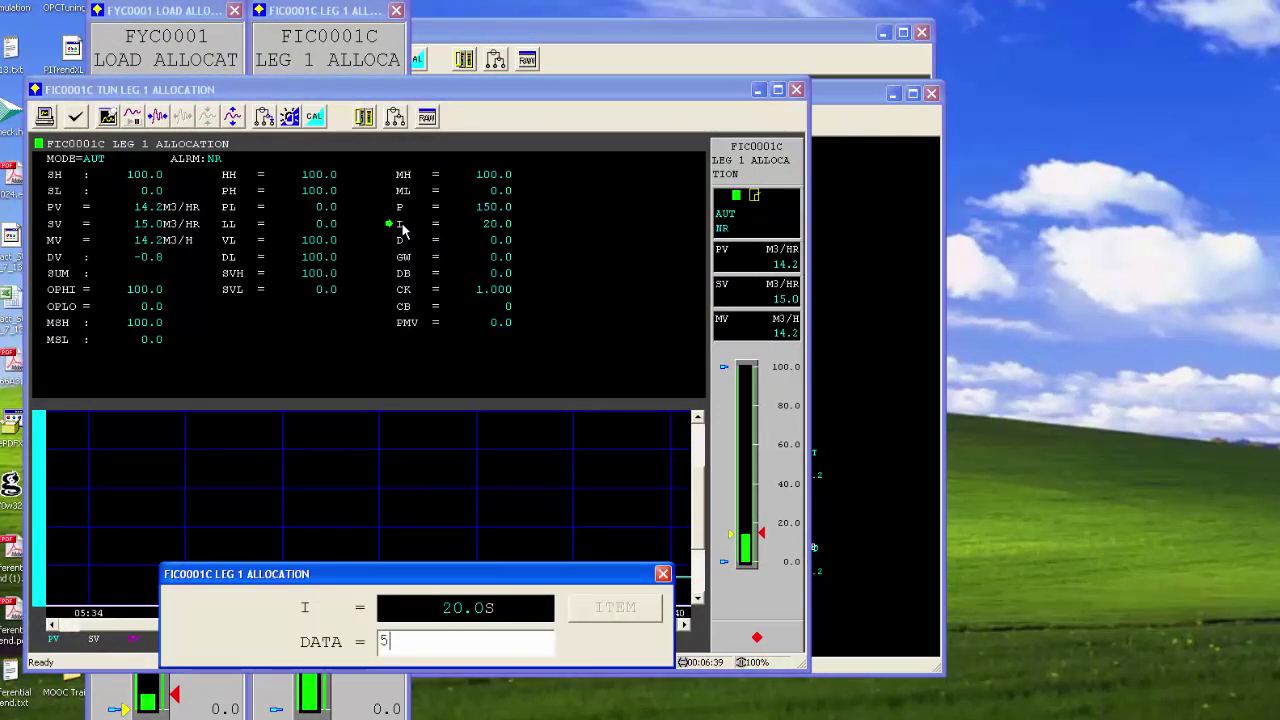
{"action": "type", "text": "5"}
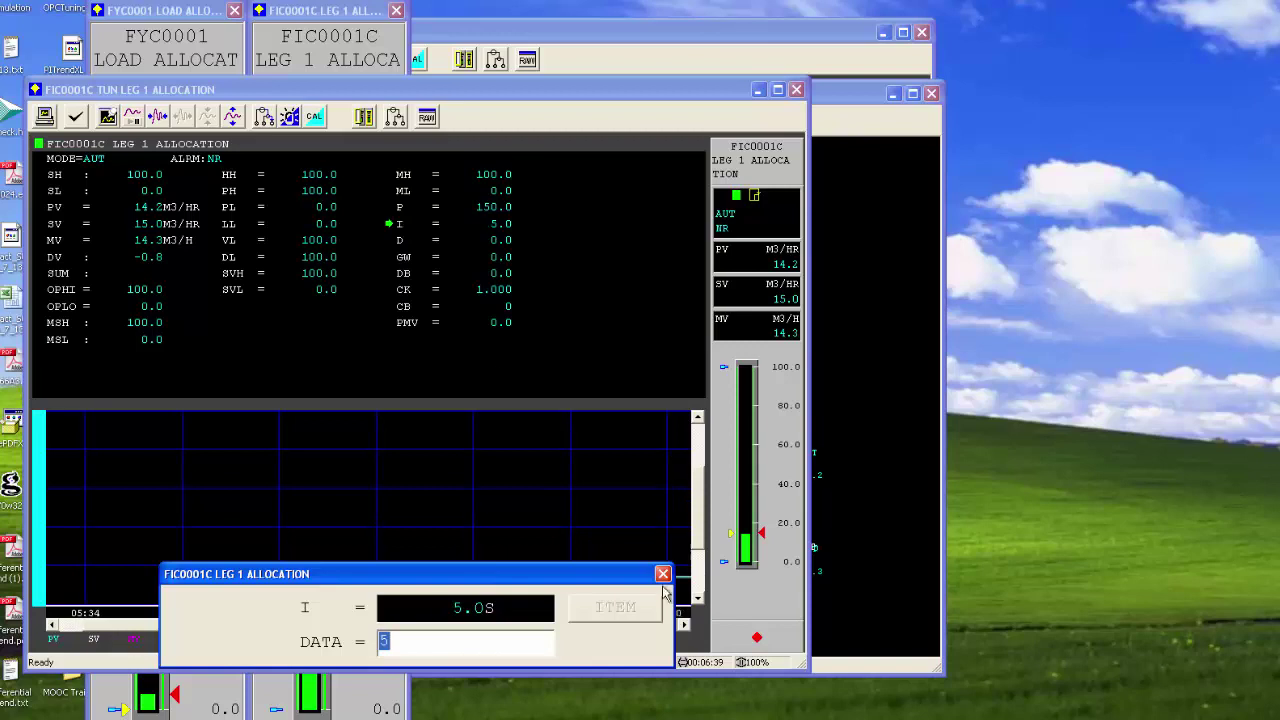
{"action": "key", "text": "Escape"}
{"action": "left_click", "coordinate": [796, 89]}
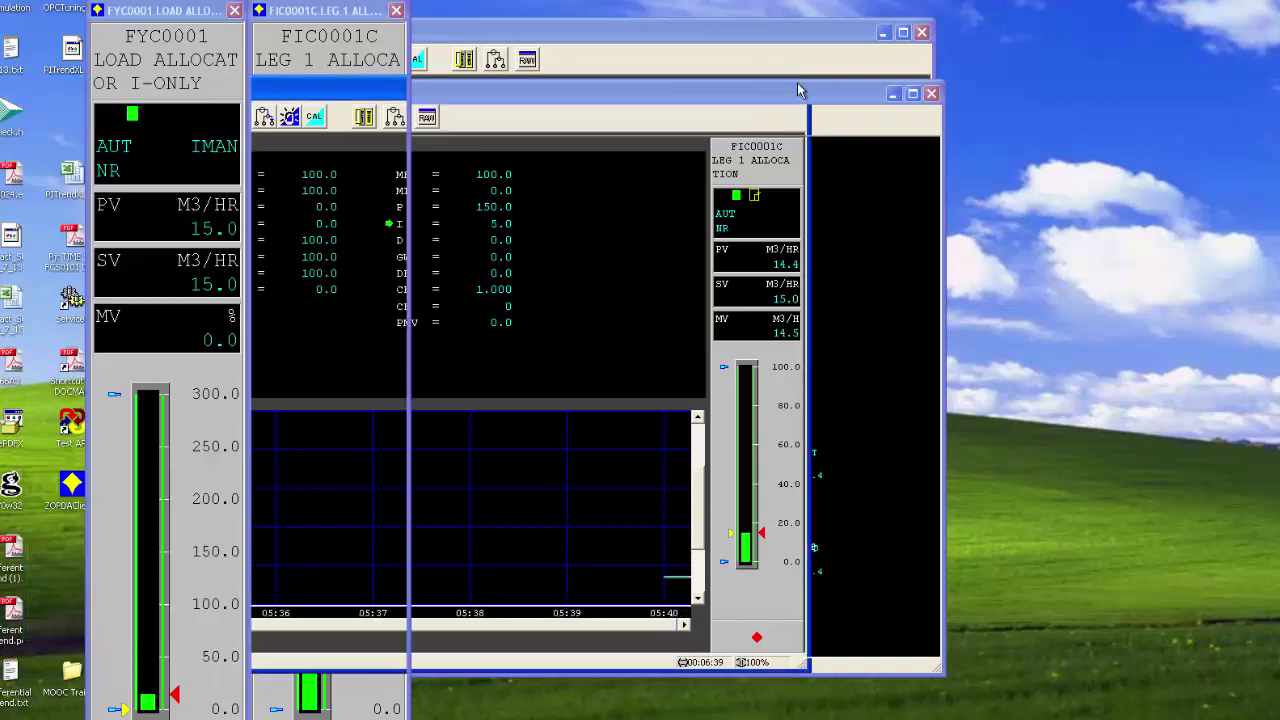
{"action": "double_click", "coordinate": [597, 503]}
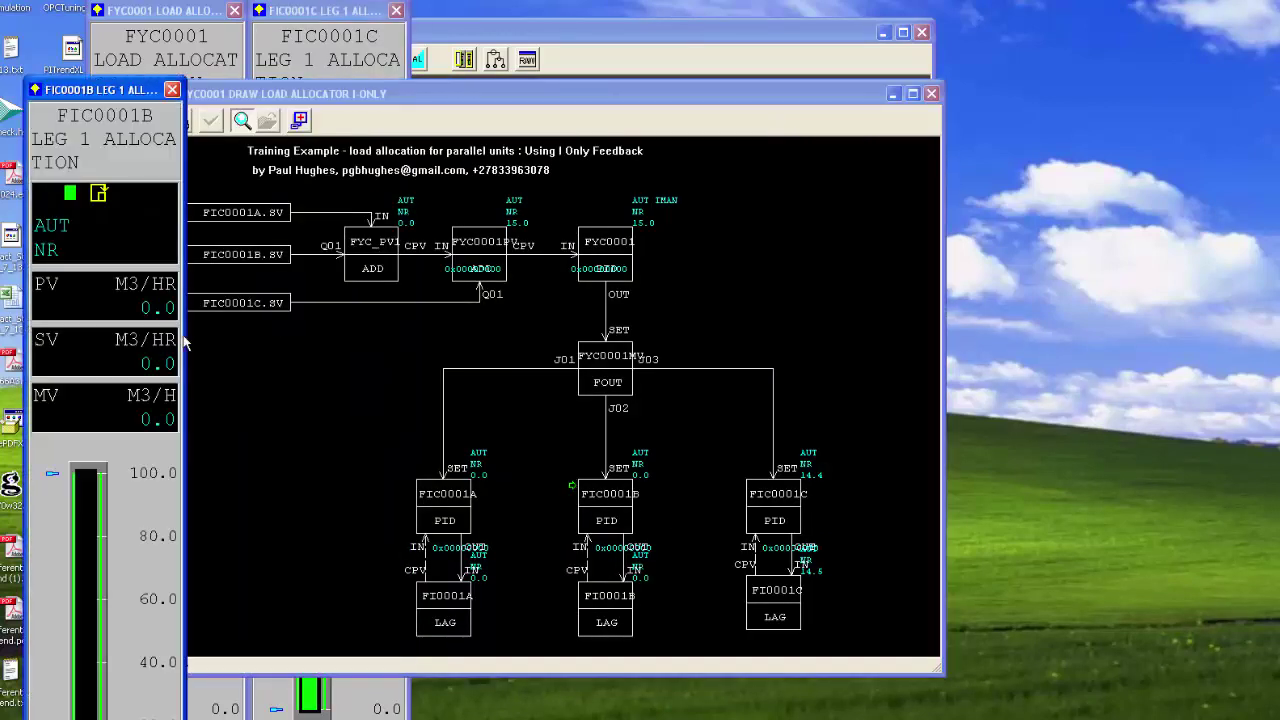
- Inspect the FI0001C lag block's tuning values, then close the tuning view
{"action": "right_click", "coordinate": [758, 598]}
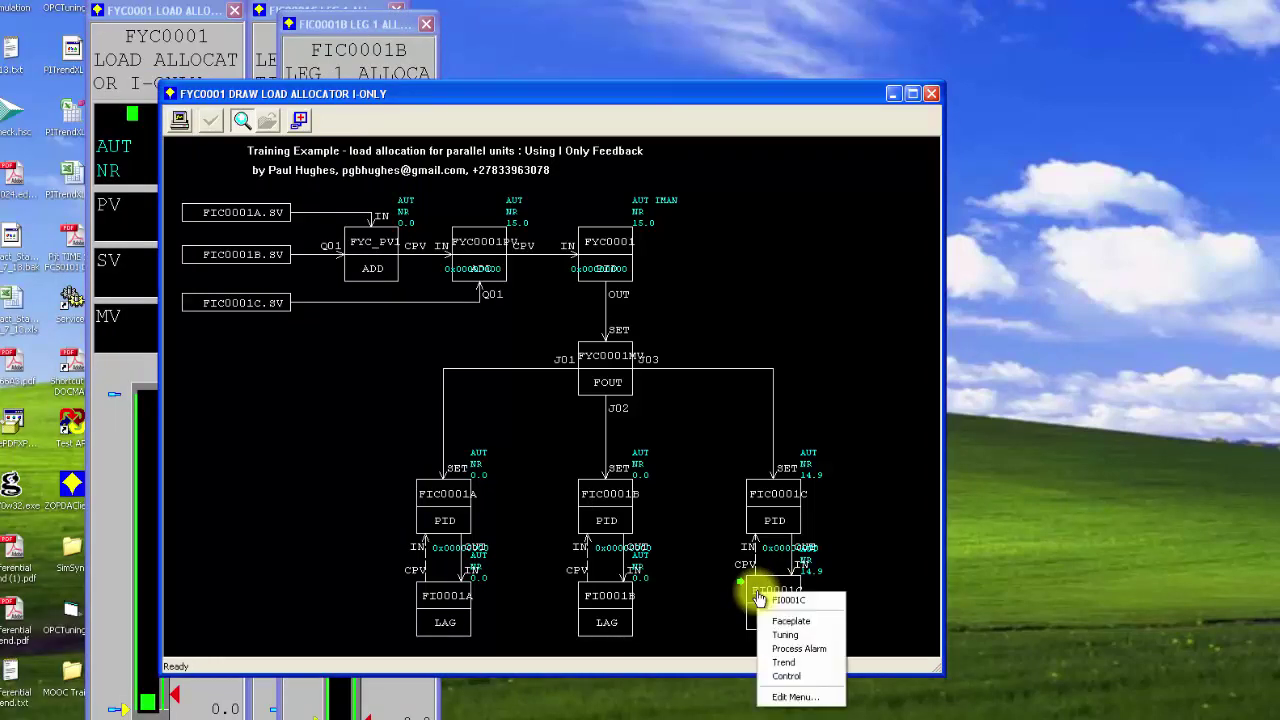
{"action": "left_click", "coordinate": [776, 630]}
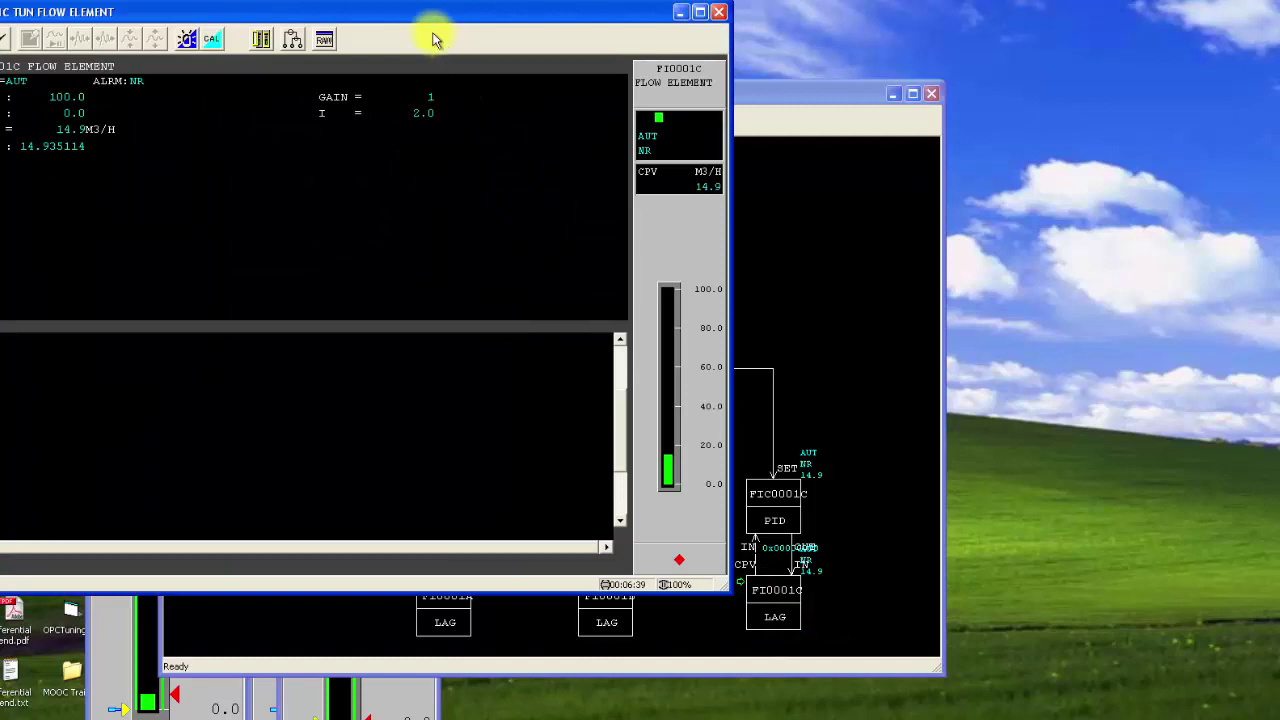
{"action": "left_click_drag", "start_coordinate": [423, 17], "coordinate": [587, 20]}
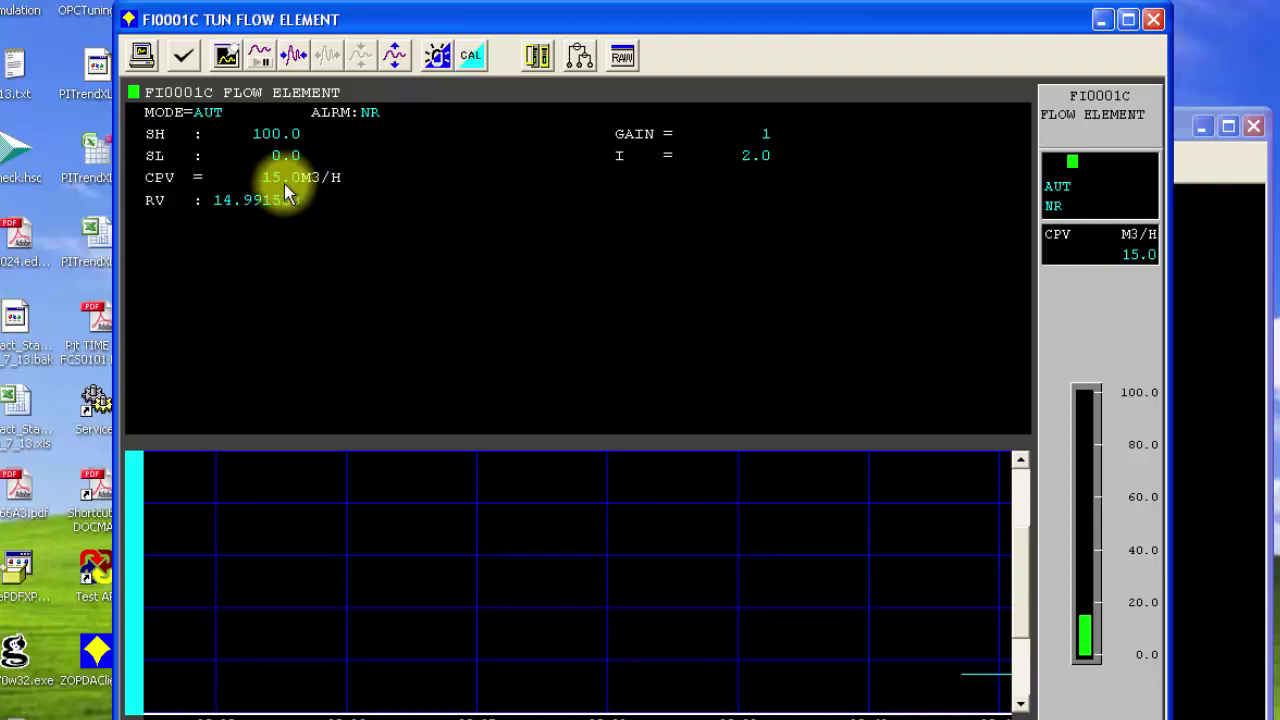
{"action": "left_click", "coordinate": [1155, 23]}
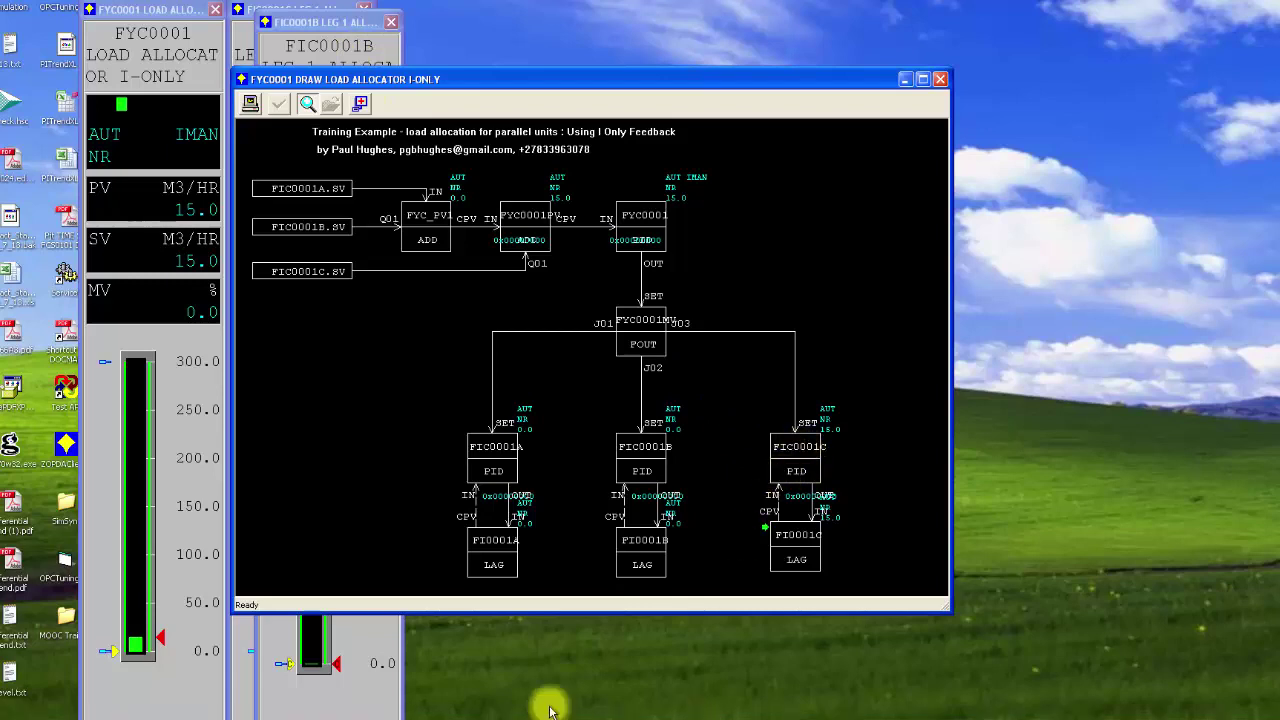
- In the Control Drawing Builder, select the FIC0001C PID block for editing
{"action": "left_click", "coordinate": [343, 706]}
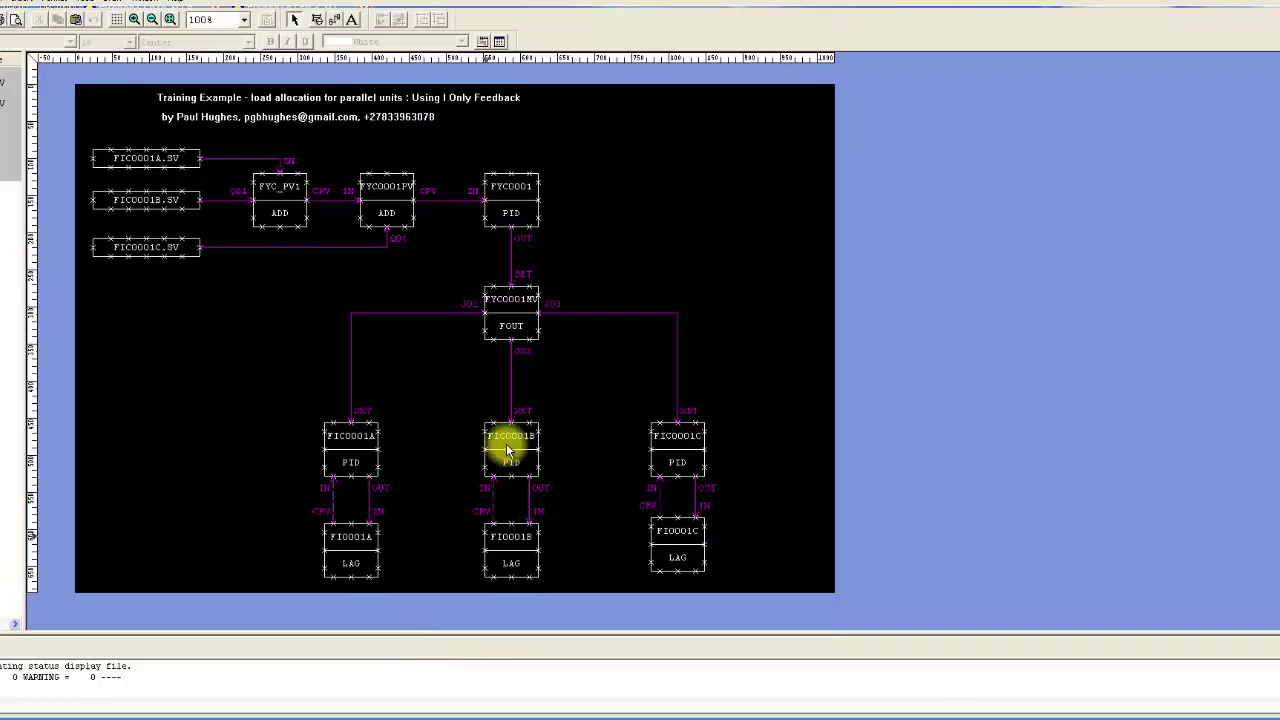
{"action": "left_click", "coordinate": [675, 440]}
{"action": "right_click", "coordinate": [673, 437]}
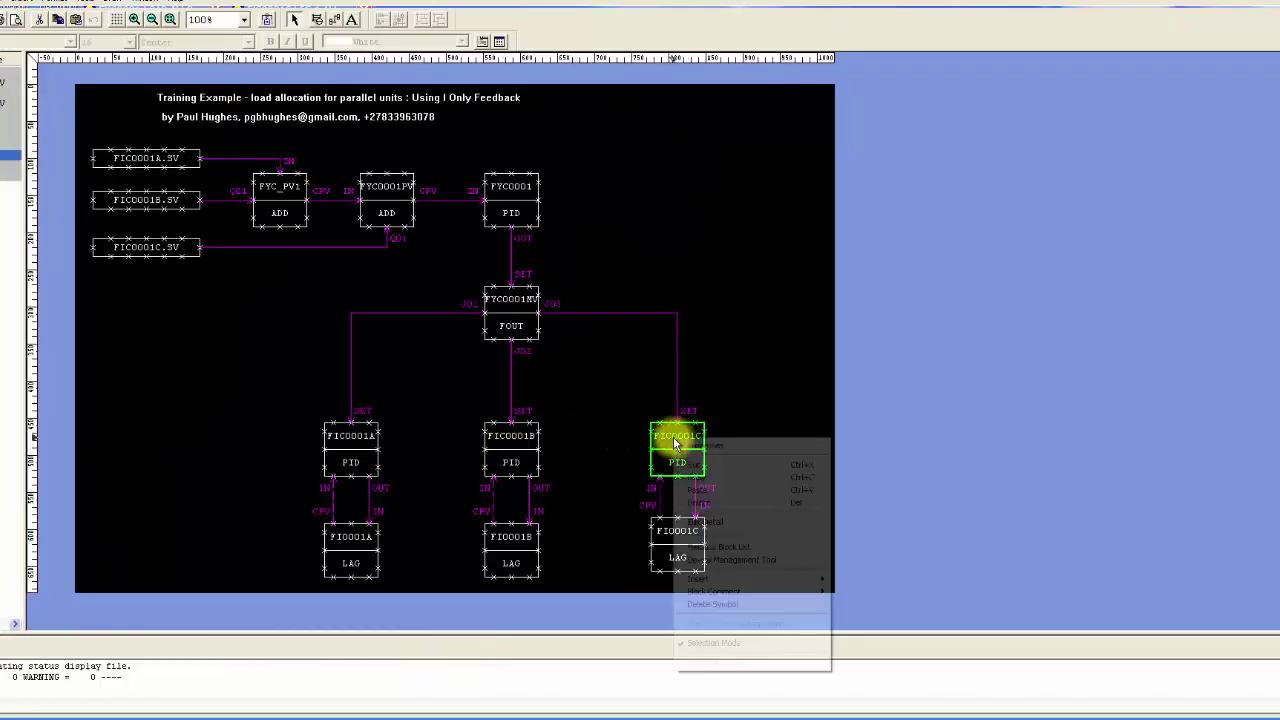
- Browse FIC0001C's PID control algorithms, leaving PV Derivative PID Control, then close the detail builder
{"action": "left_click", "coordinate": [716, 523]}
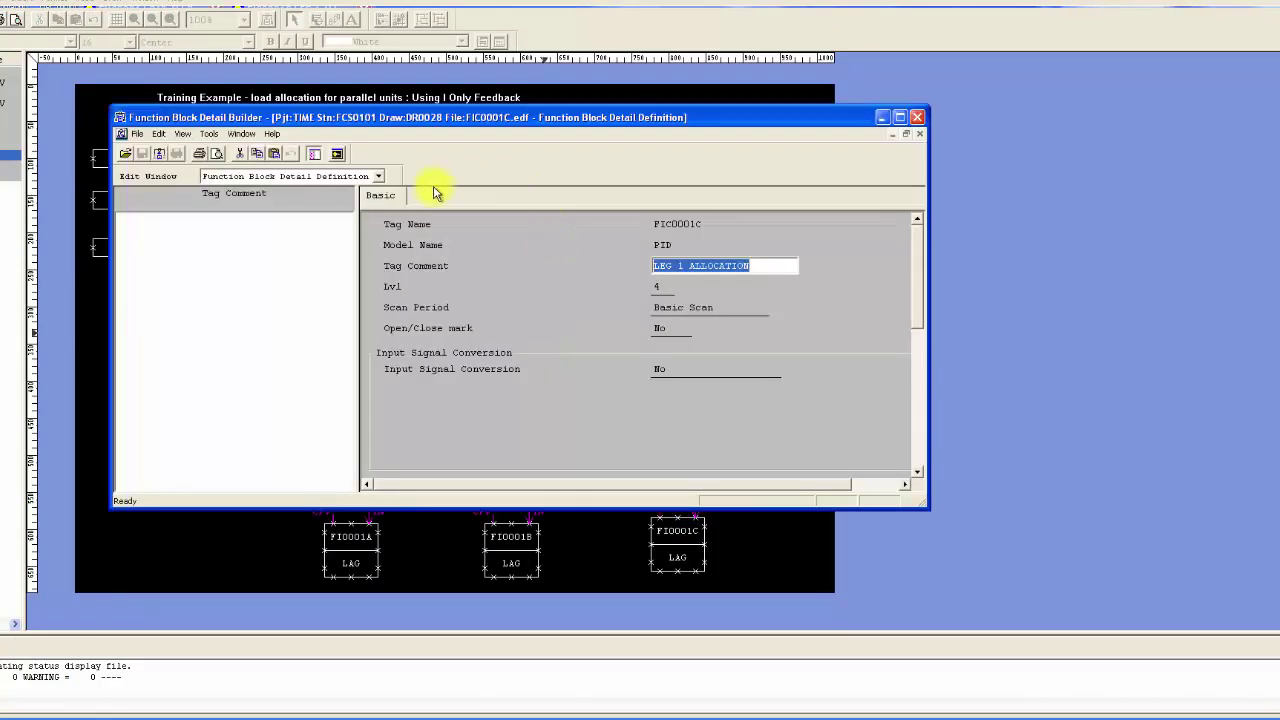
{"action": "left_click", "coordinate": [337, 156]}
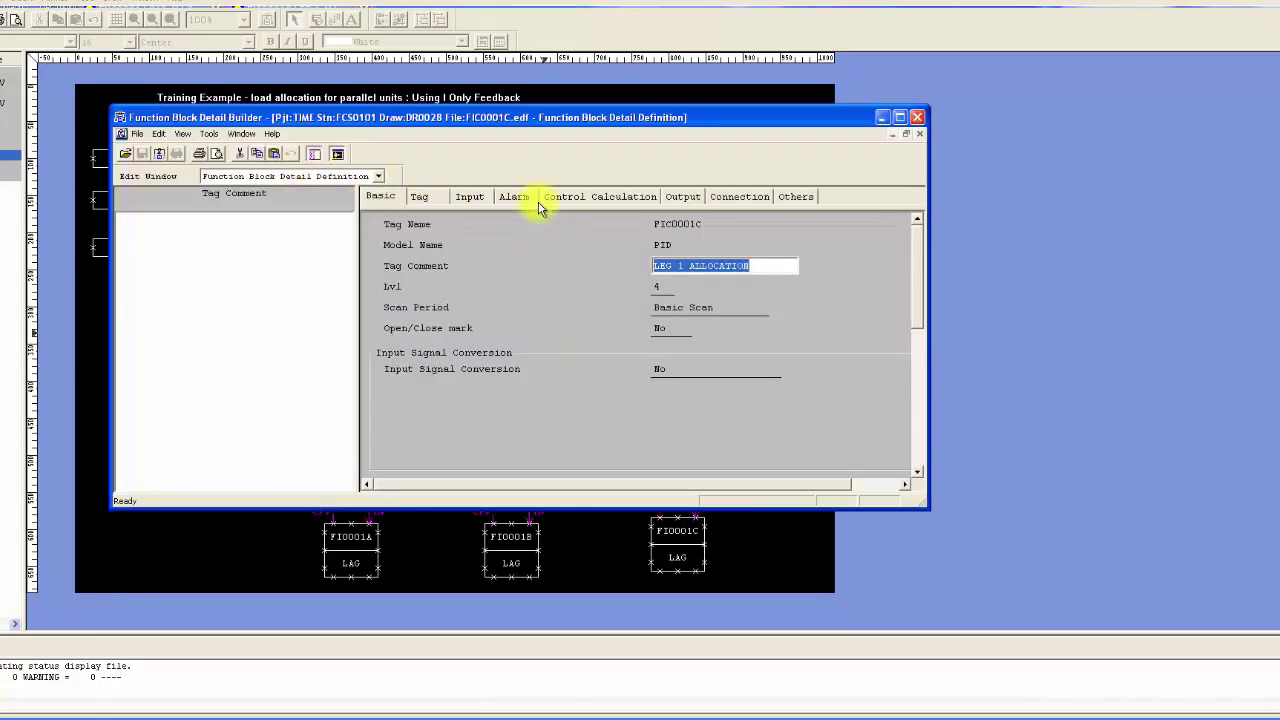
{"action": "left_click", "coordinate": [600, 198]}
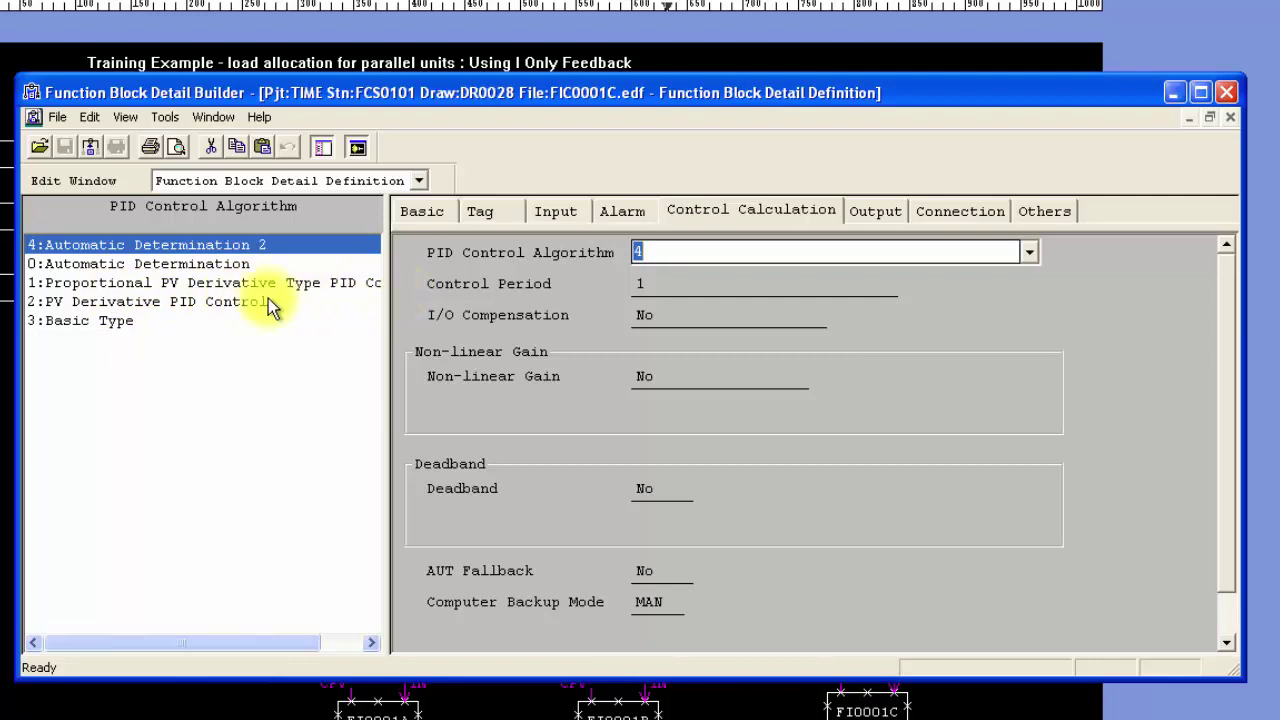
{"action": "left_click", "coordinate": [172, 298]}
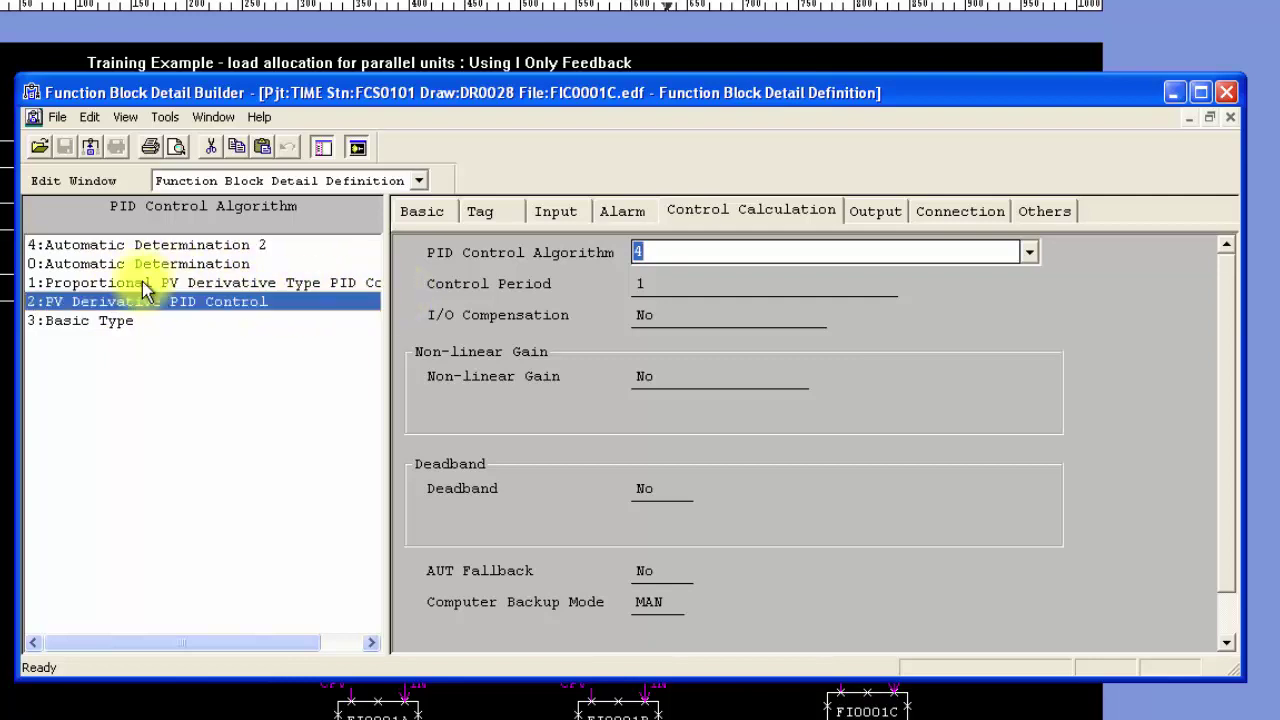
{"action": "left_click", "coordinate": [142, 283]}
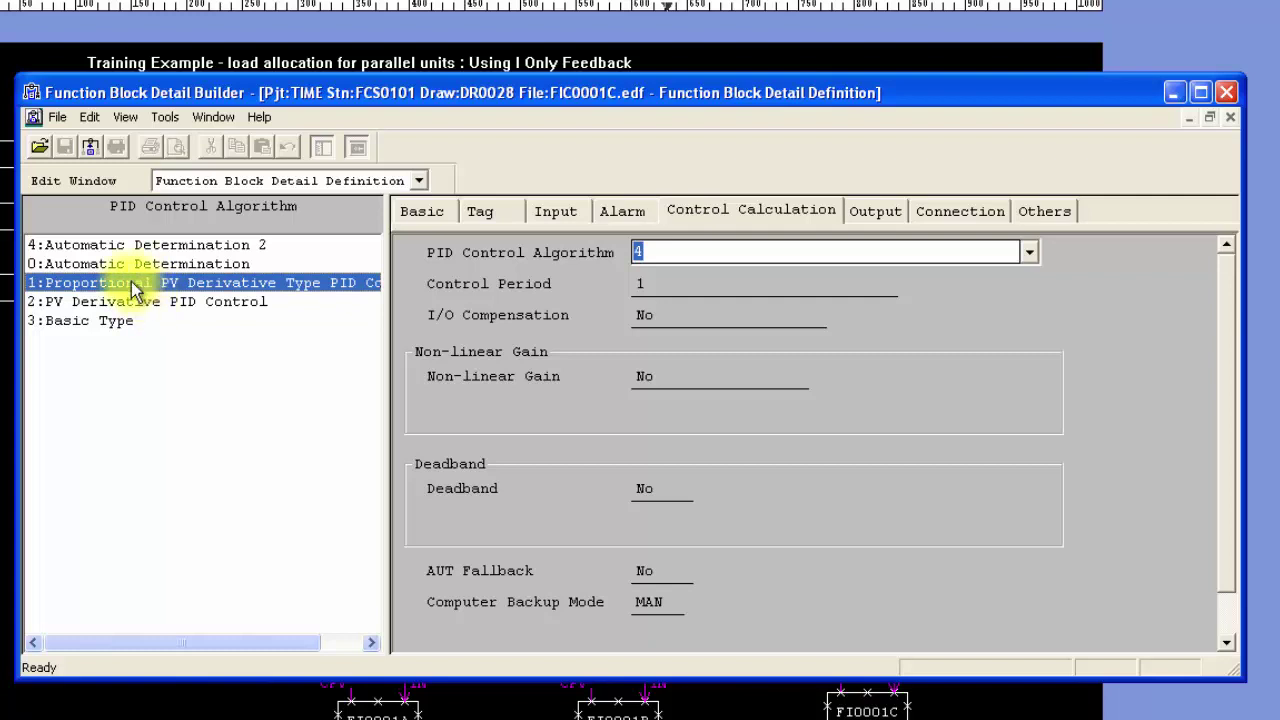
{"action": "left_click", "coordinate": [131, 301]}
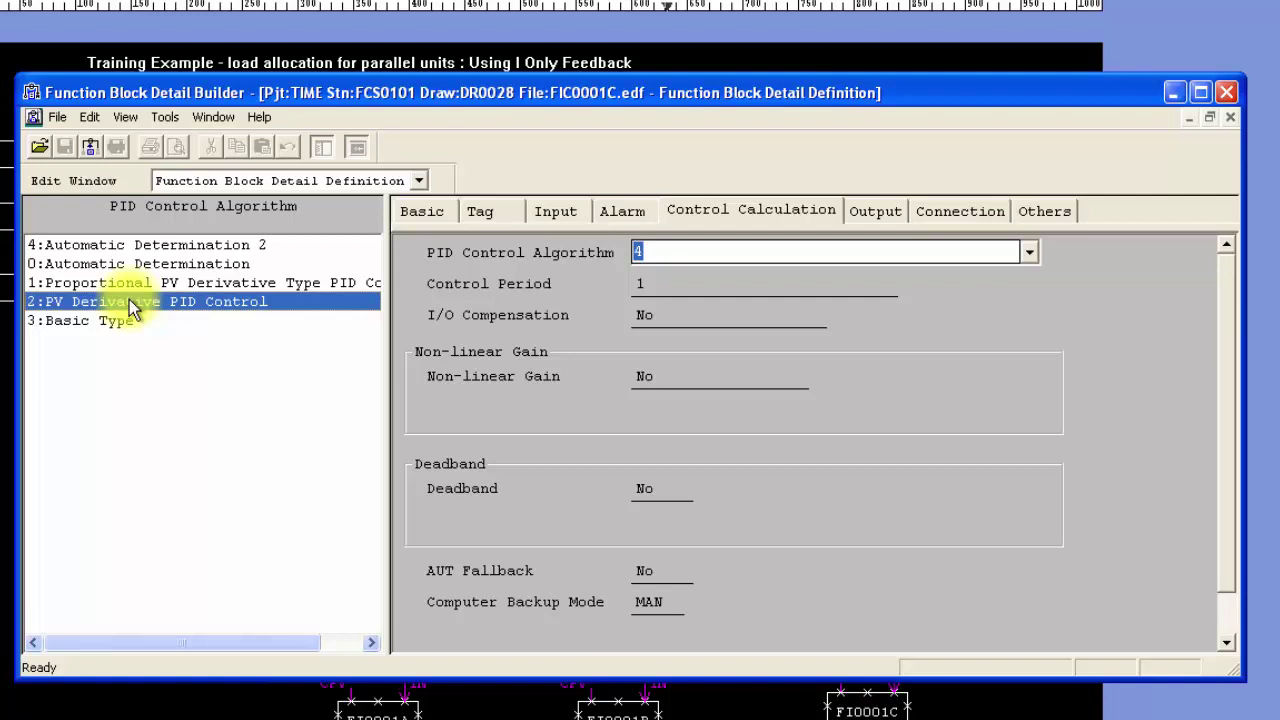
{"action": "left_click", "coordinate": [1223, 95]}
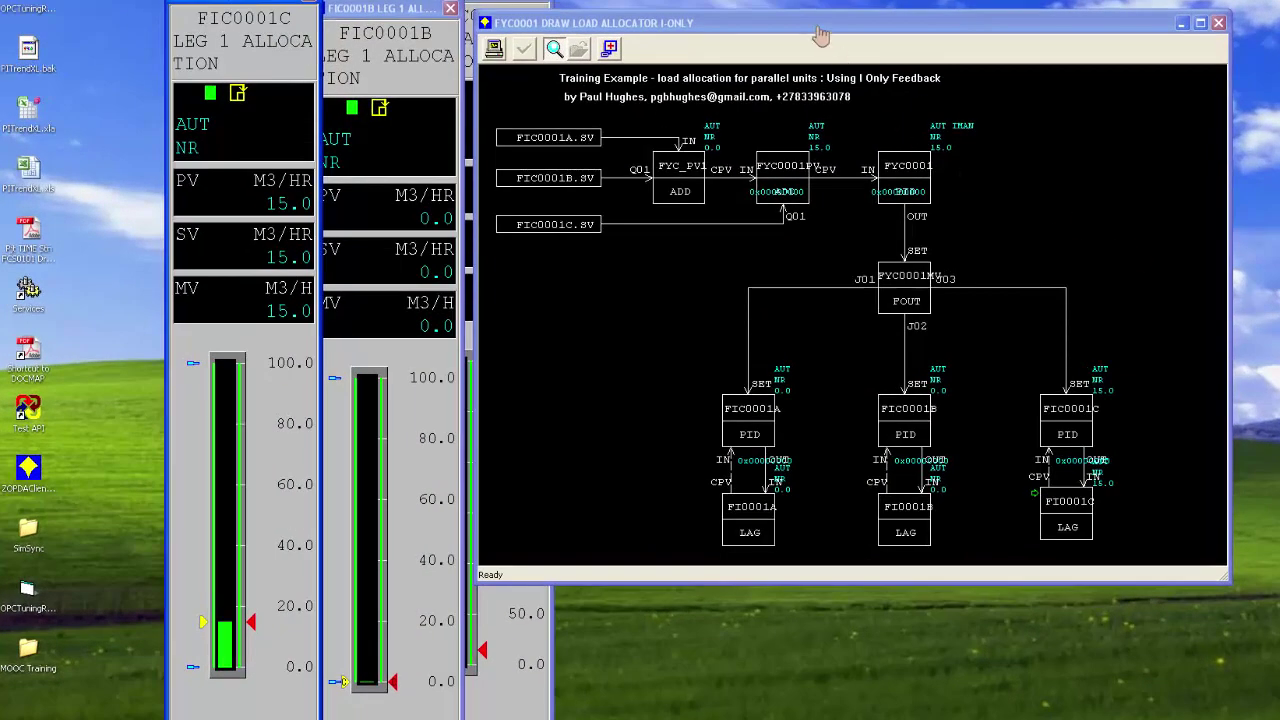
- Open the FIC0001B leg faceplate beside the graphic and start its setpoint entry
{"action": "left_click", "coordinate": [768, 32]}
{"action": "left_click_drag", "start_coordinate": [768, 32], "coordinate": [679, 30]}
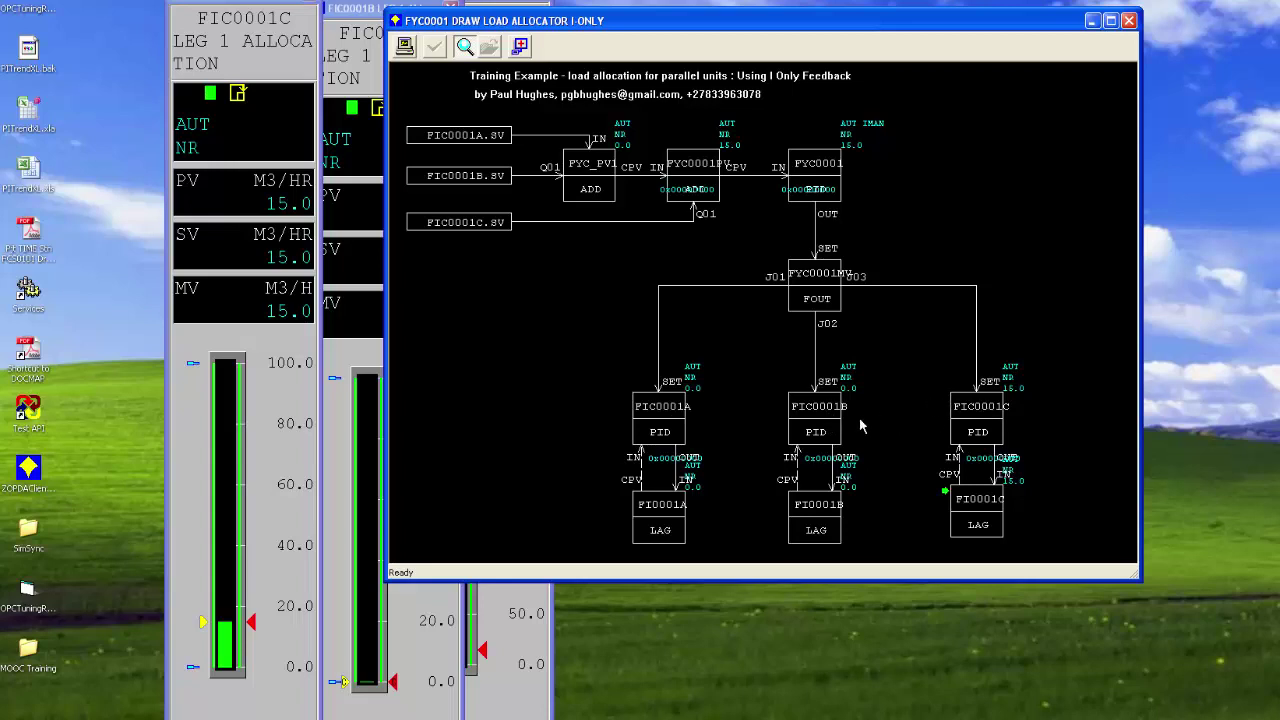
{"action": "double_click", "coordinate": [812, 412]}
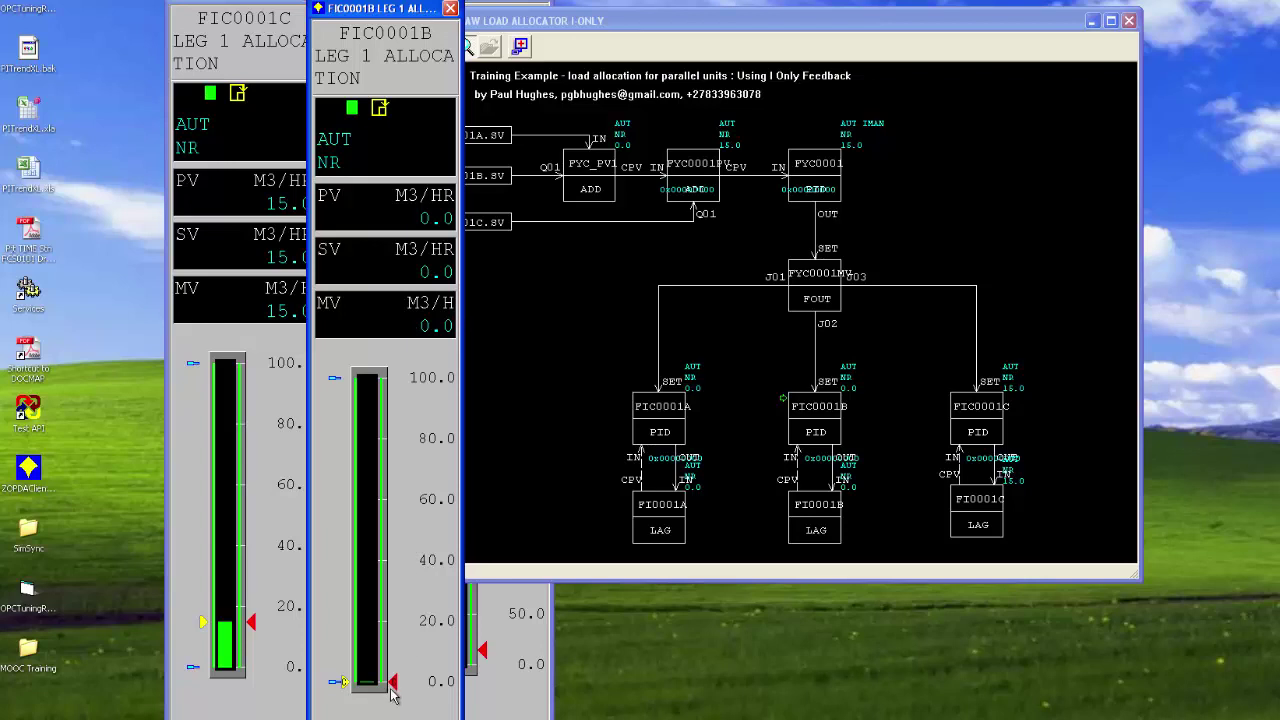
{"action": "left_click_drag", "start_coordinate": [387, 11], "coordinate": [391, 0]}
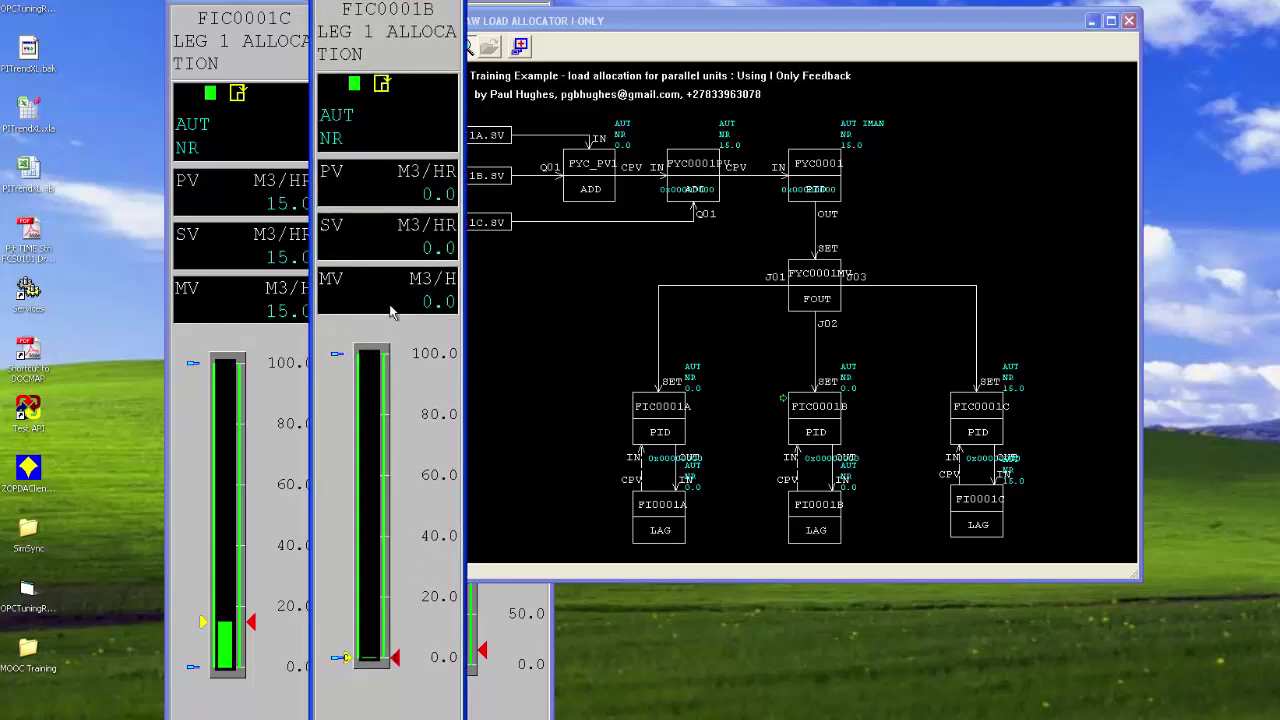
{"action": "left_click", "coordinate": [416, 257]}
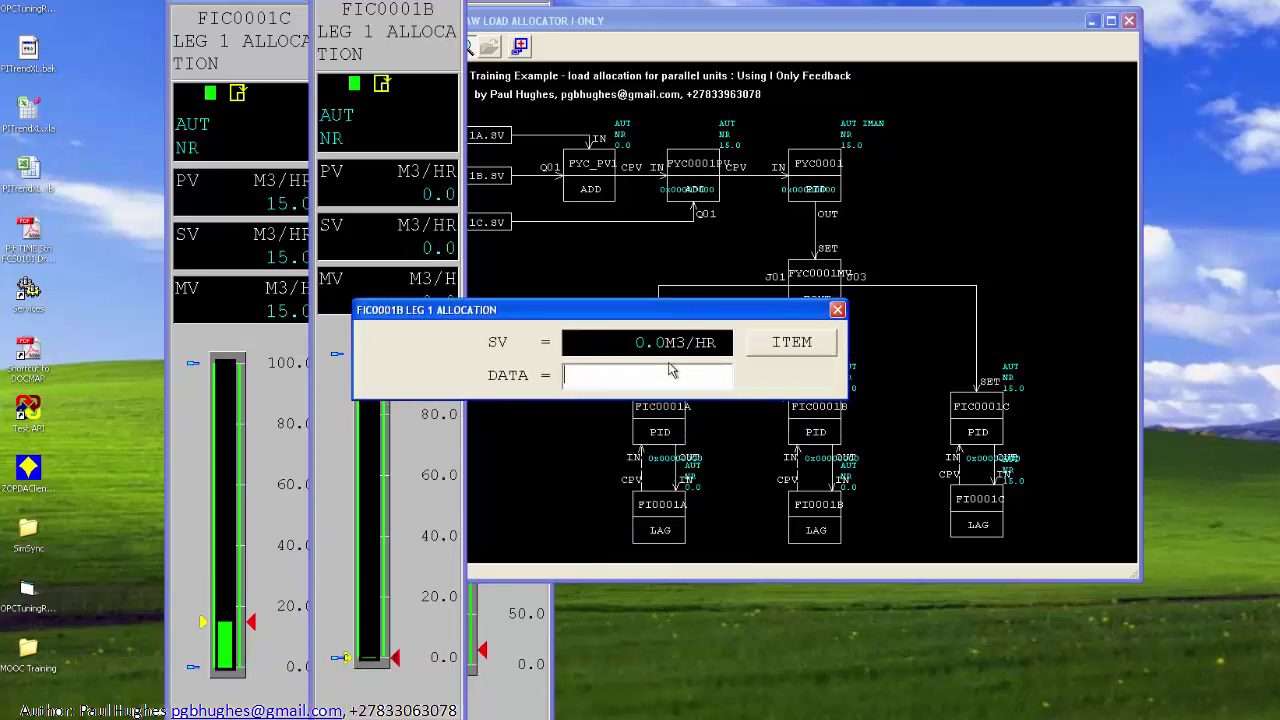
- Set FIC0001B's setpoint to 30 M3/HR, close its faceplate, and call up FIC0001A
{"action": "type", "text": "30"}
{"action": "key", "text": "Return"}
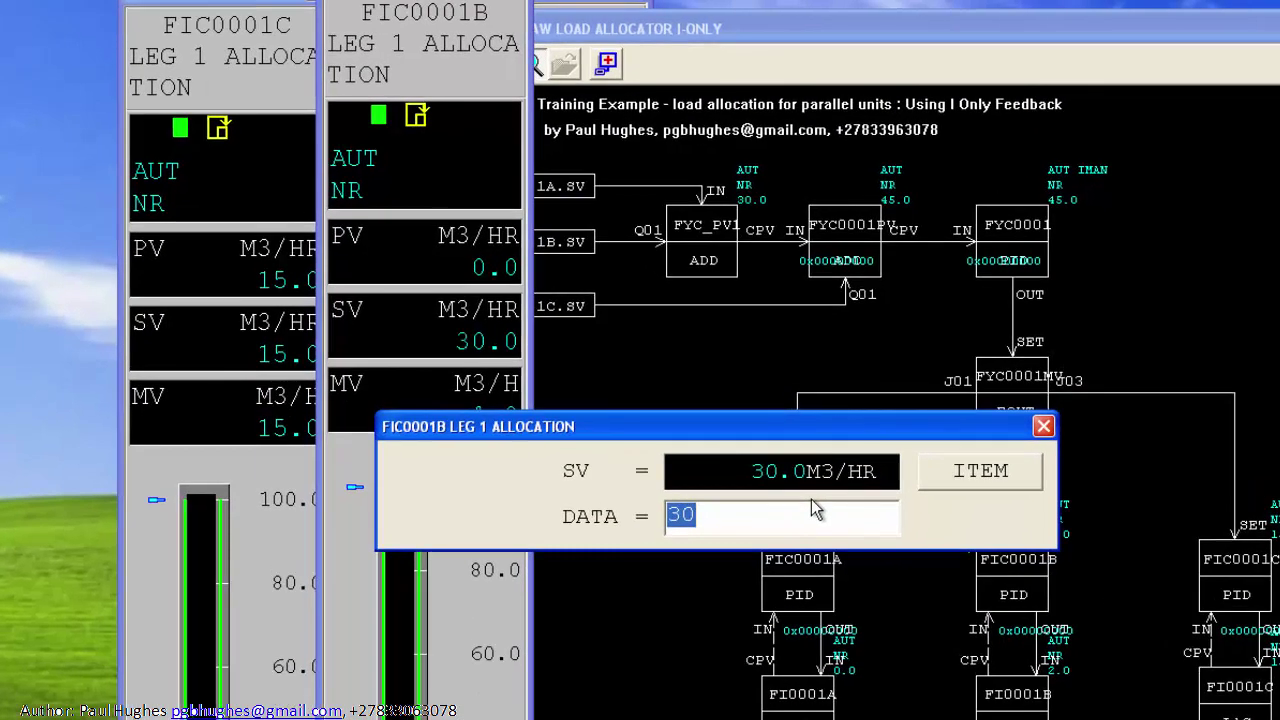
{"action": "left_click", "coordinate": [1043, 426]}
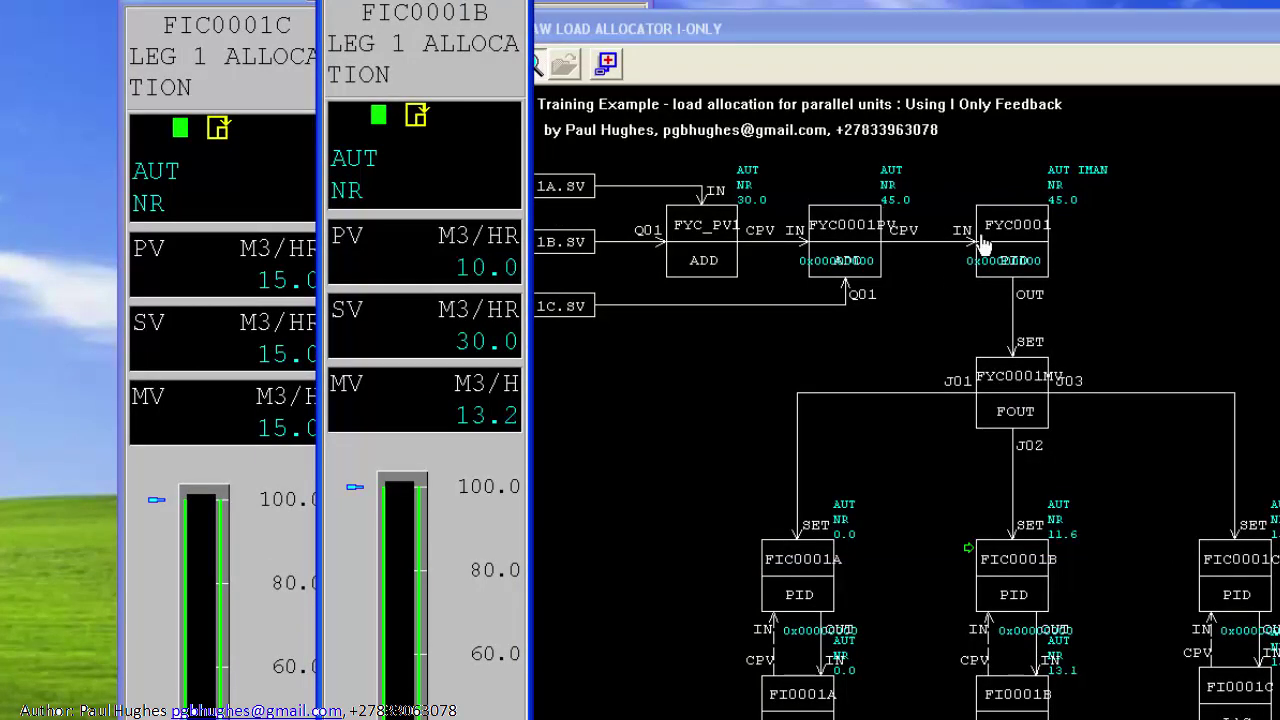
{"action": "left_click", "coordinate": [519, 5]}
{"action": "left_click", "coordinate": [826, 570]}
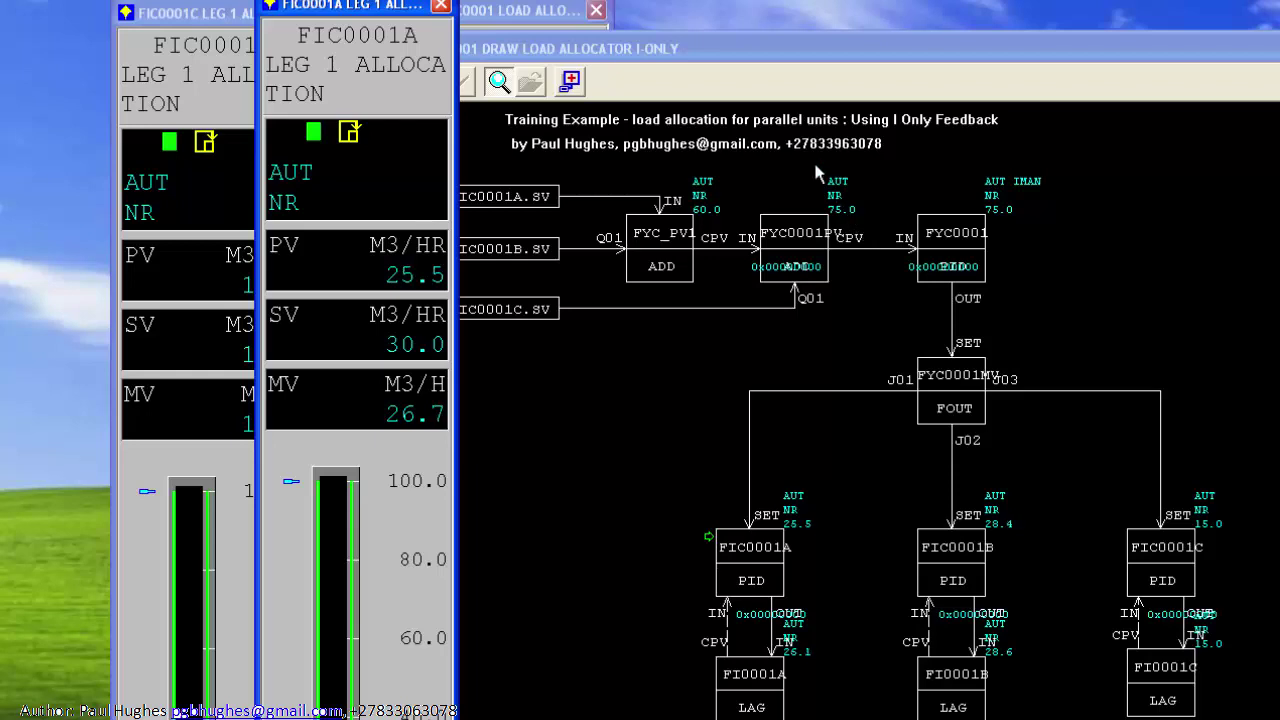
- Close the FYC0001 and FIC0001C faceplates, moving FIC0001A aside
{"action": "left_click_drag", "start_coordinate": [405, 15], "coordinate": [883, 22]}
{"action": "left_click_drag", "start_coordinate": [512, 22], "coordinate": [480, 22]}
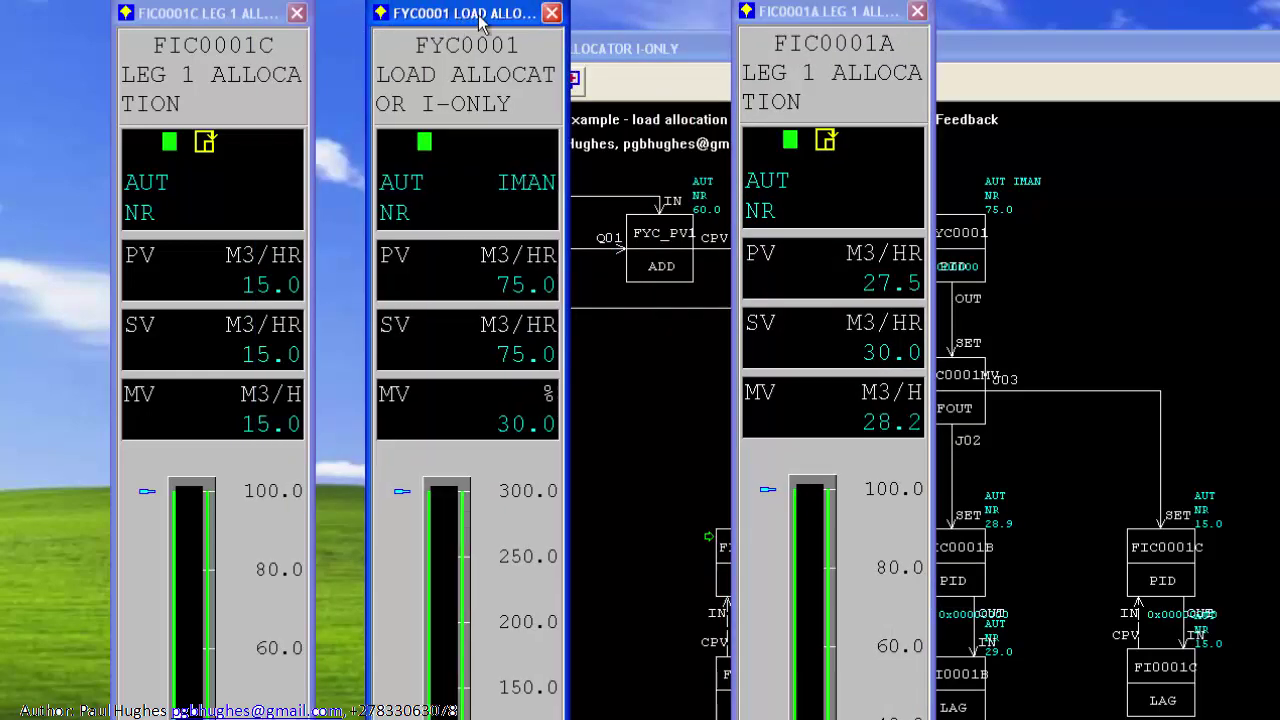
{"action": "left_click", "coordinate": [552, 11]}
{"action": "left_click_drag", "start_coordinate": [205, 10], "coordinate": [314, 12]}
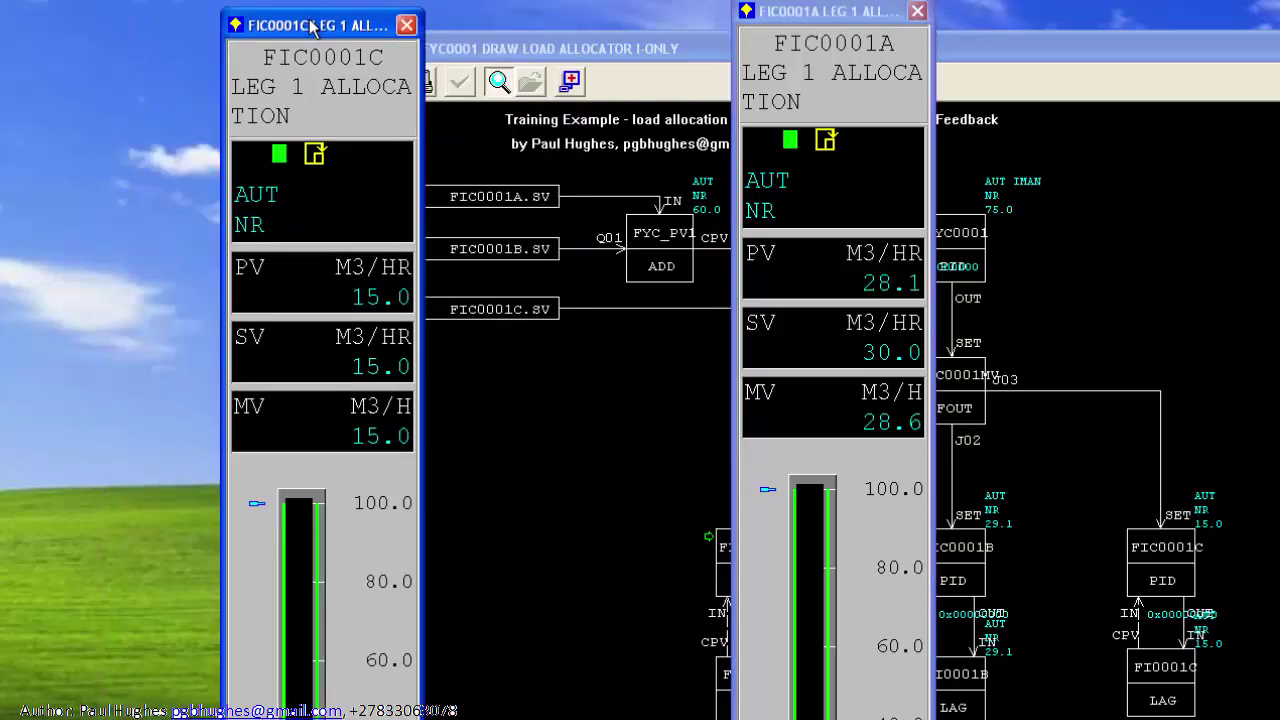
{"action": "left_click", "coordinate": [407, 13]}
- Place FIC0001A left of the drawing with the FYC0001 faceplate beside it
{"action": "left_click_drag", "start_coordinate": [828, 15], "coordinate": [269, 4]}
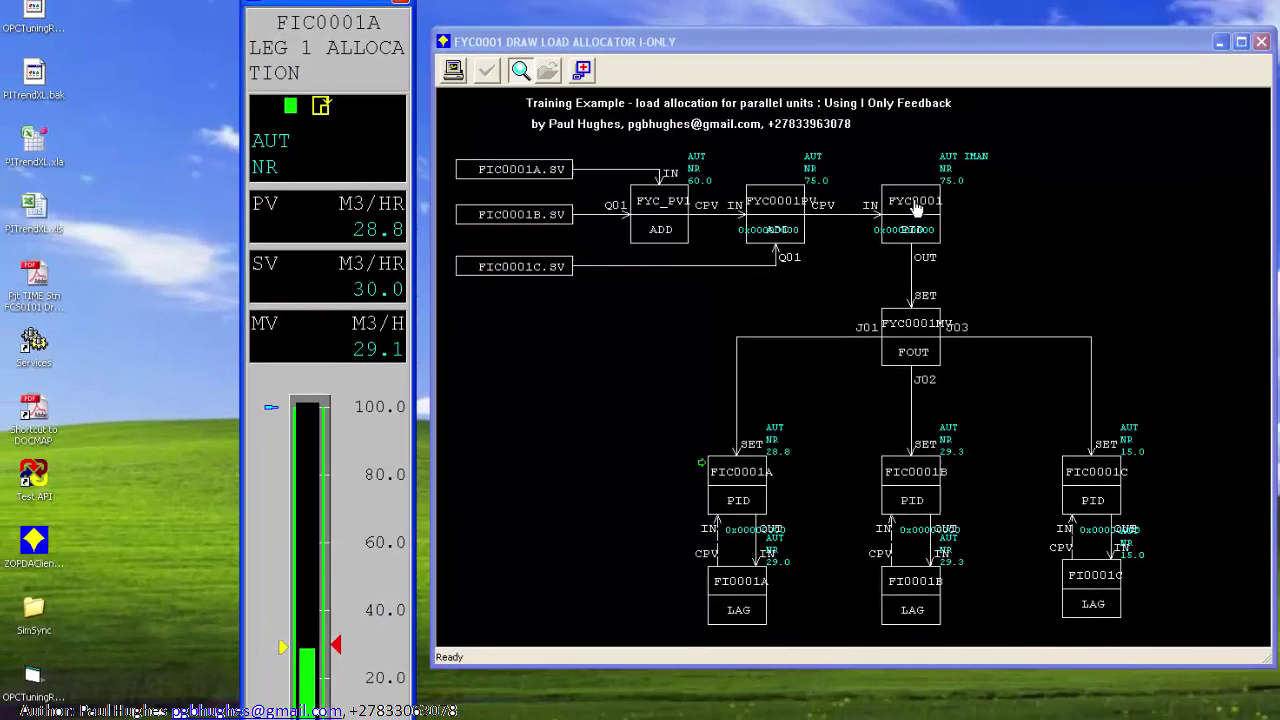
{"action": "left_click", "coordinate": [916, 207]}
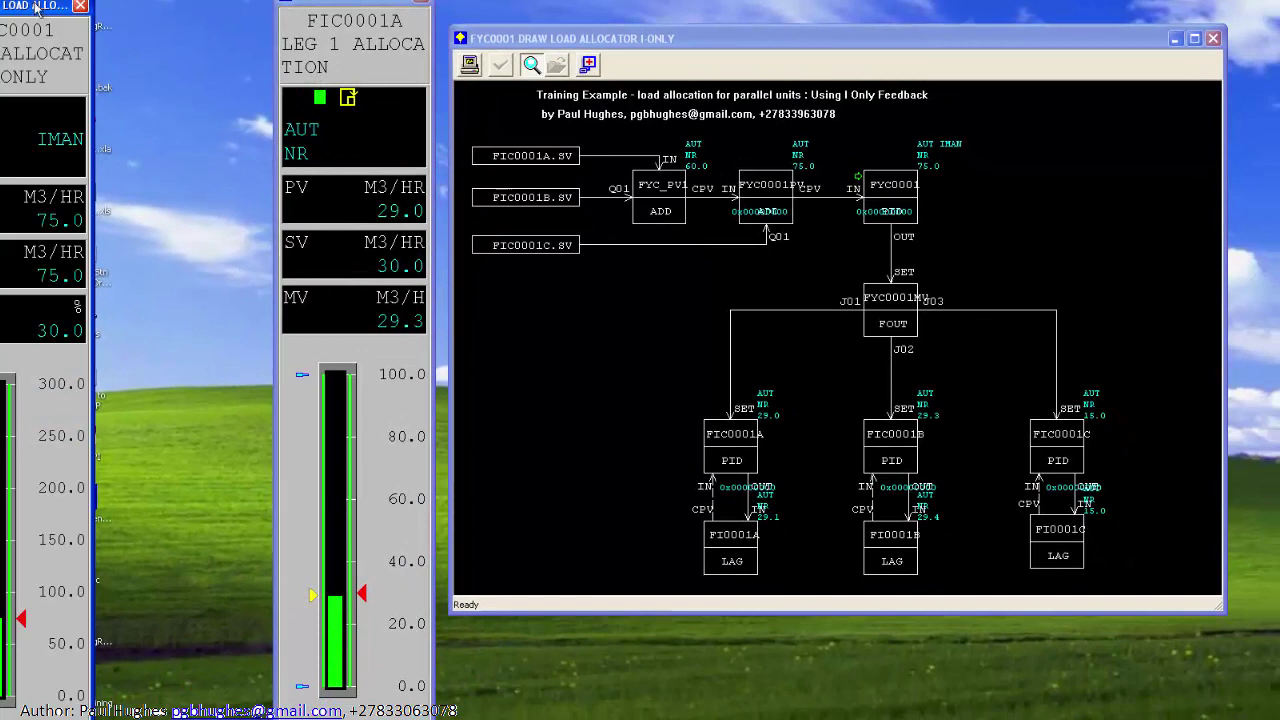
{"action": "left_click_drag", "start_coordinate": [0, 12], "coordinate": [485, 8]}
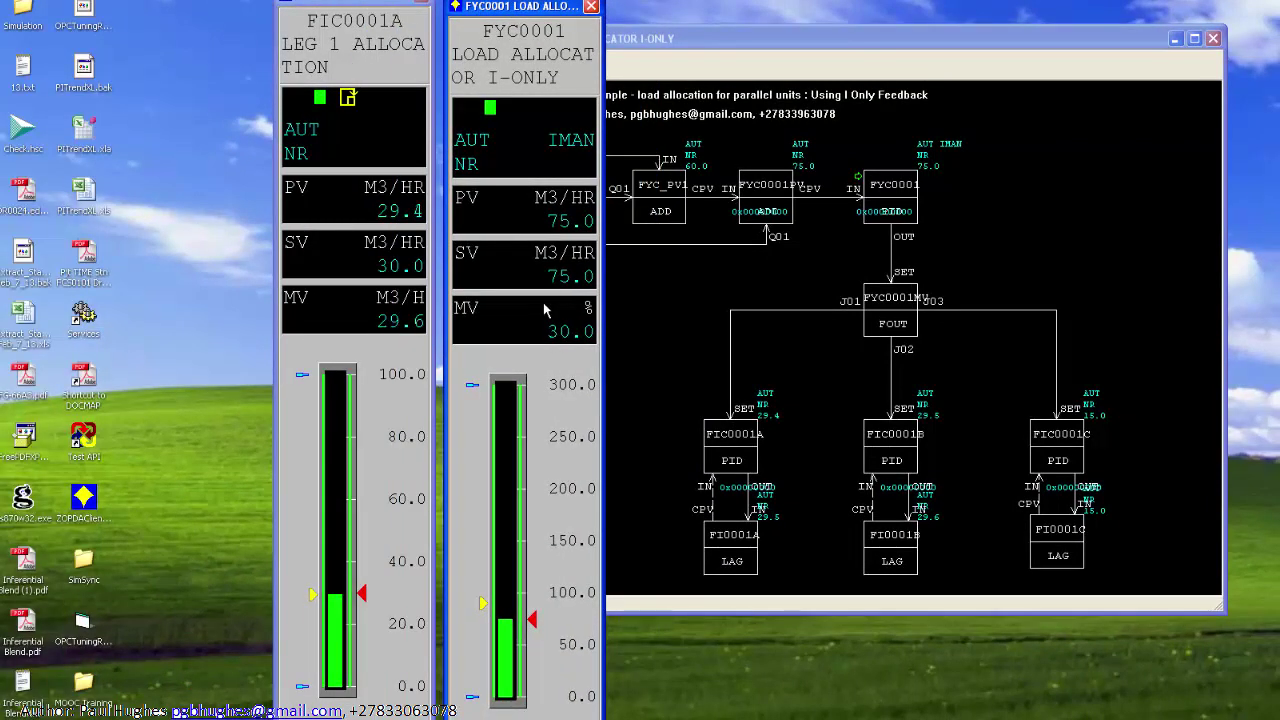
- Set FYC0001's integral time I to 3.0 in its tuning view and show the trend
{"action": "right_click", "coordinate": [524, 58]}
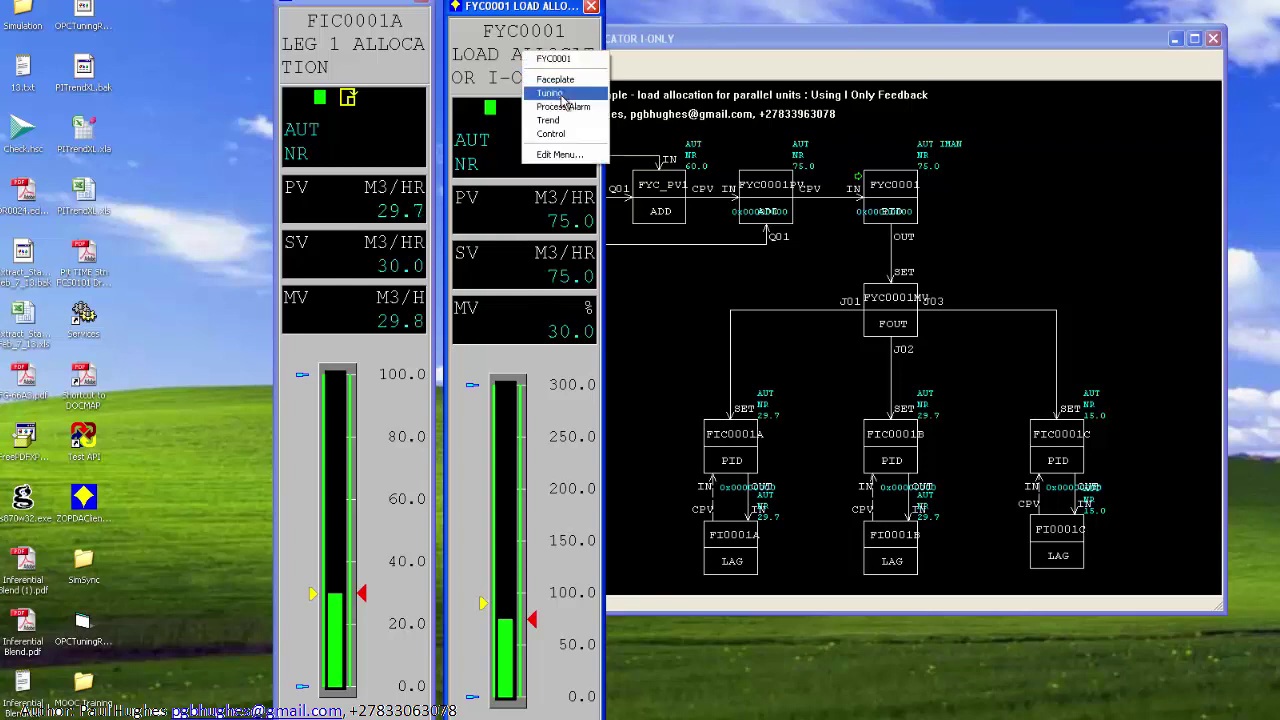
{"action": "left_click", "coordinate": [560, 94]}
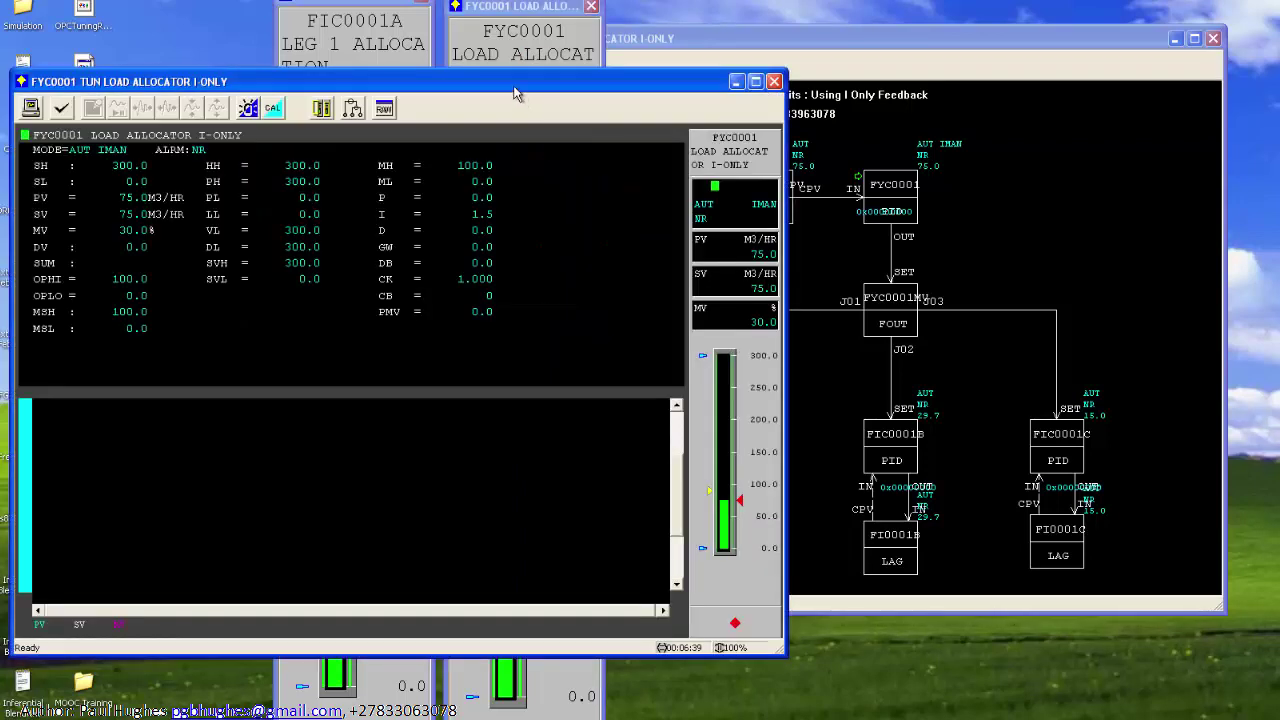
{"action": "left_click_drag", "start_coordinate": [697, 88], "coordinate": [840, 74]}
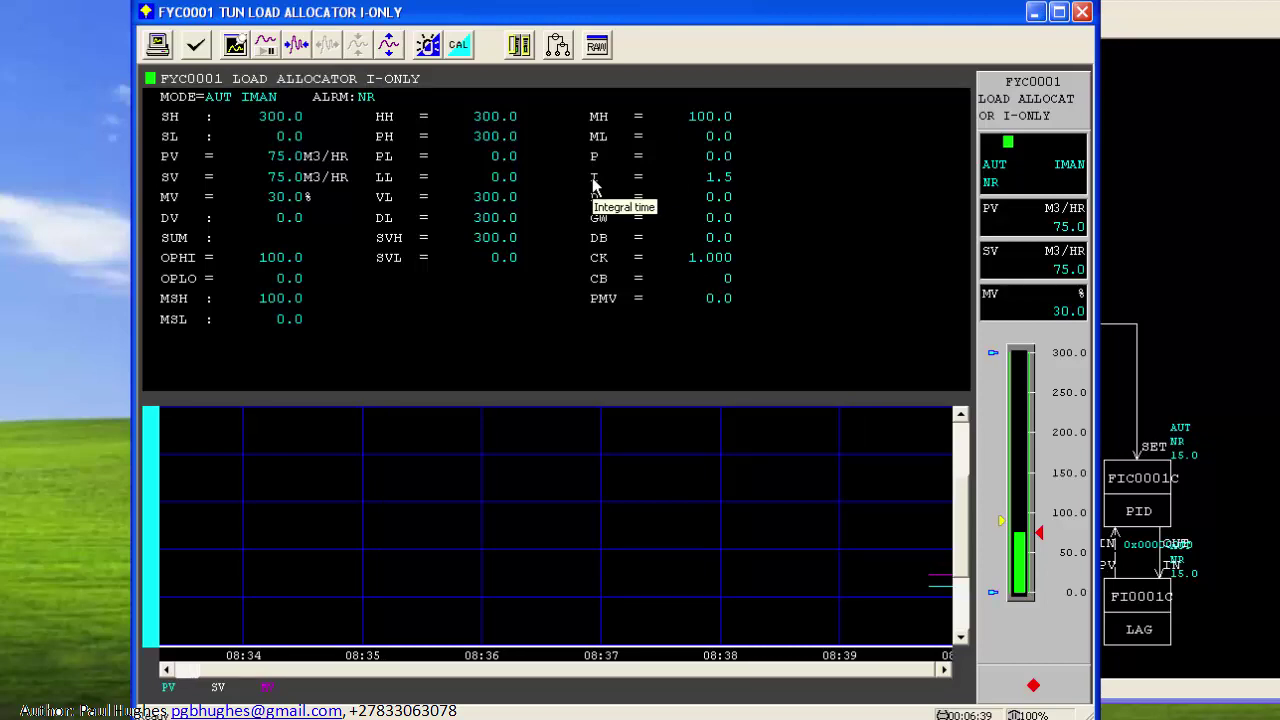
{"action": "left_click", "coordinate": [593, 186]}
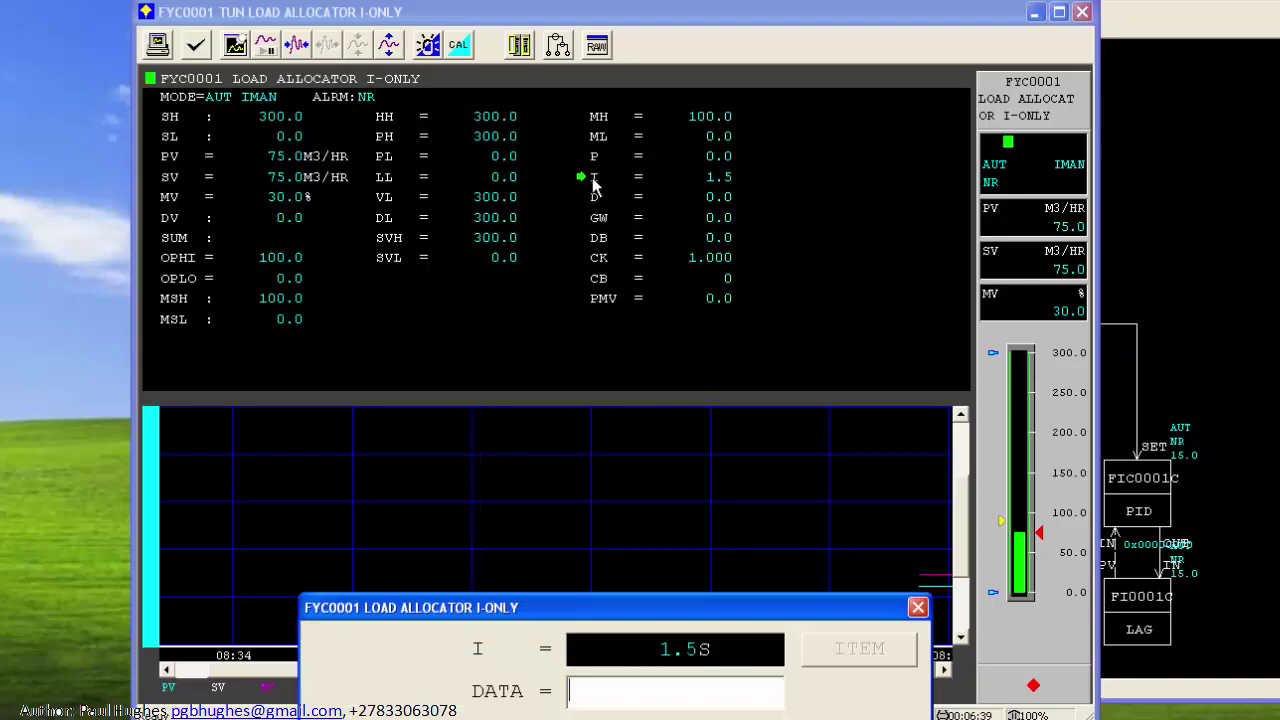
{"action": "type", "text": "3"}
{"action": "key", "text": "Return"}
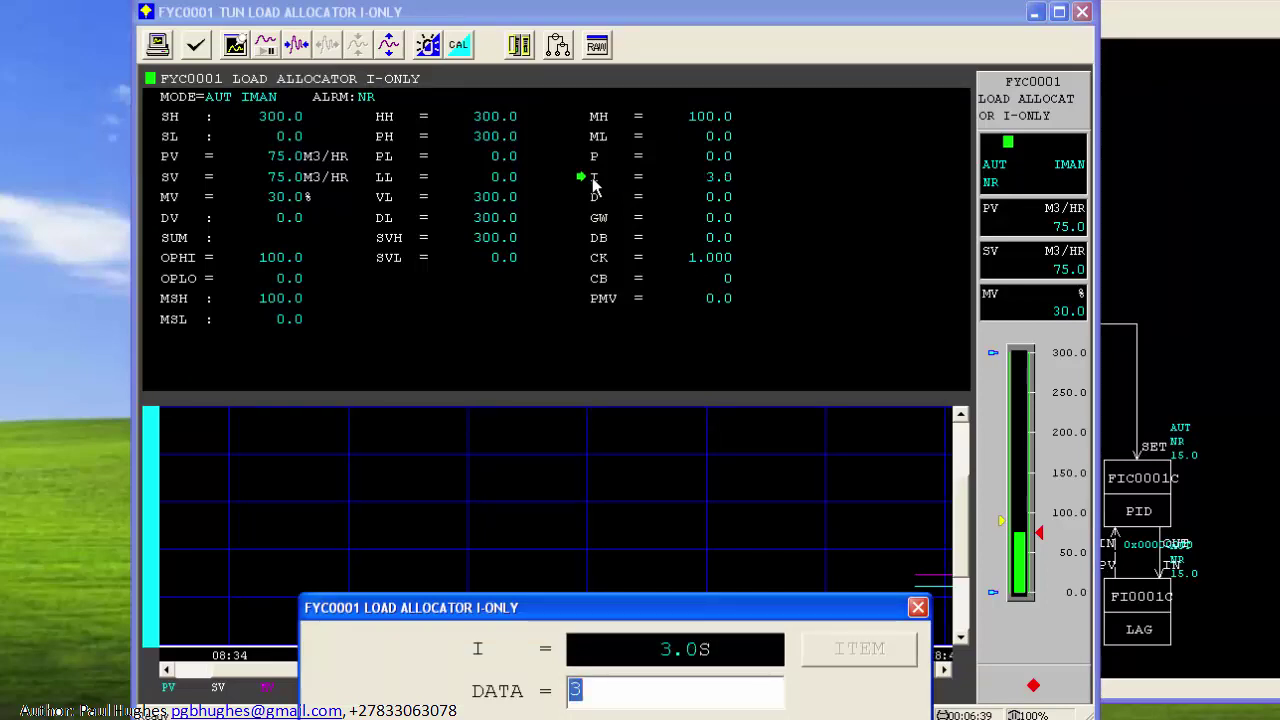
{"action": "left_click", "coordinate": [918, 608]}
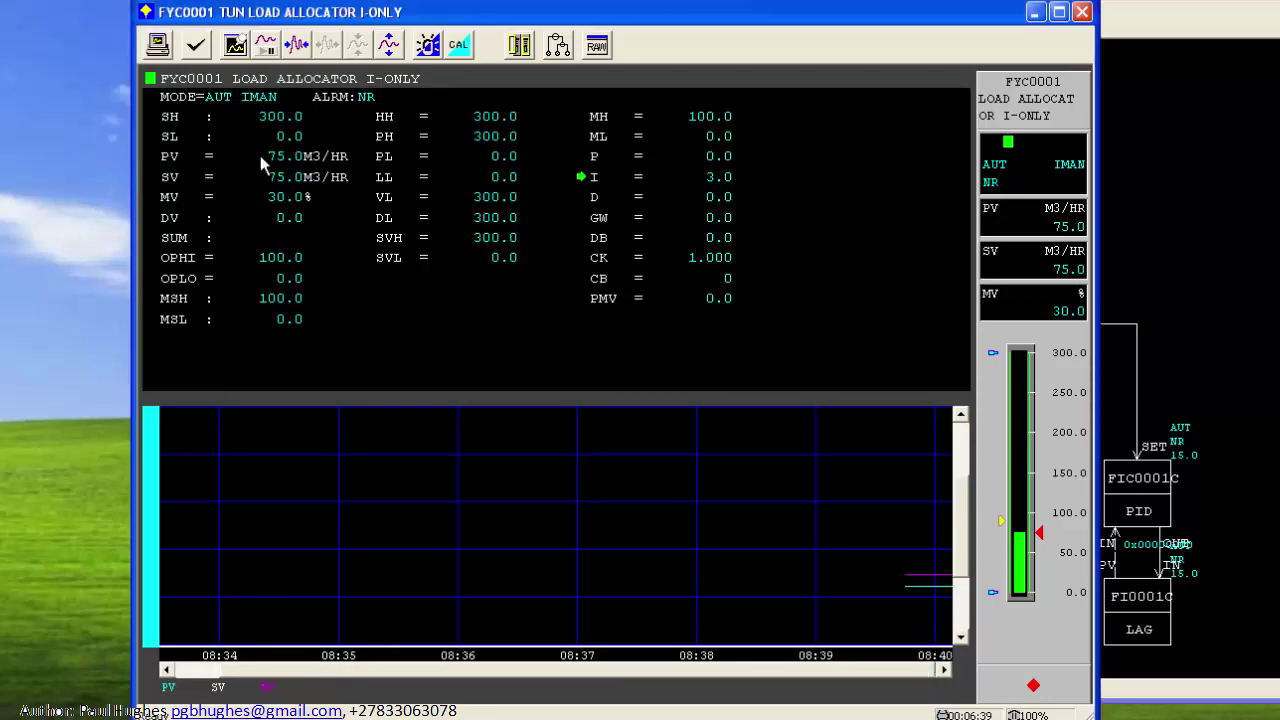
{"action": "left_click", "coordinate": [236, 50]}
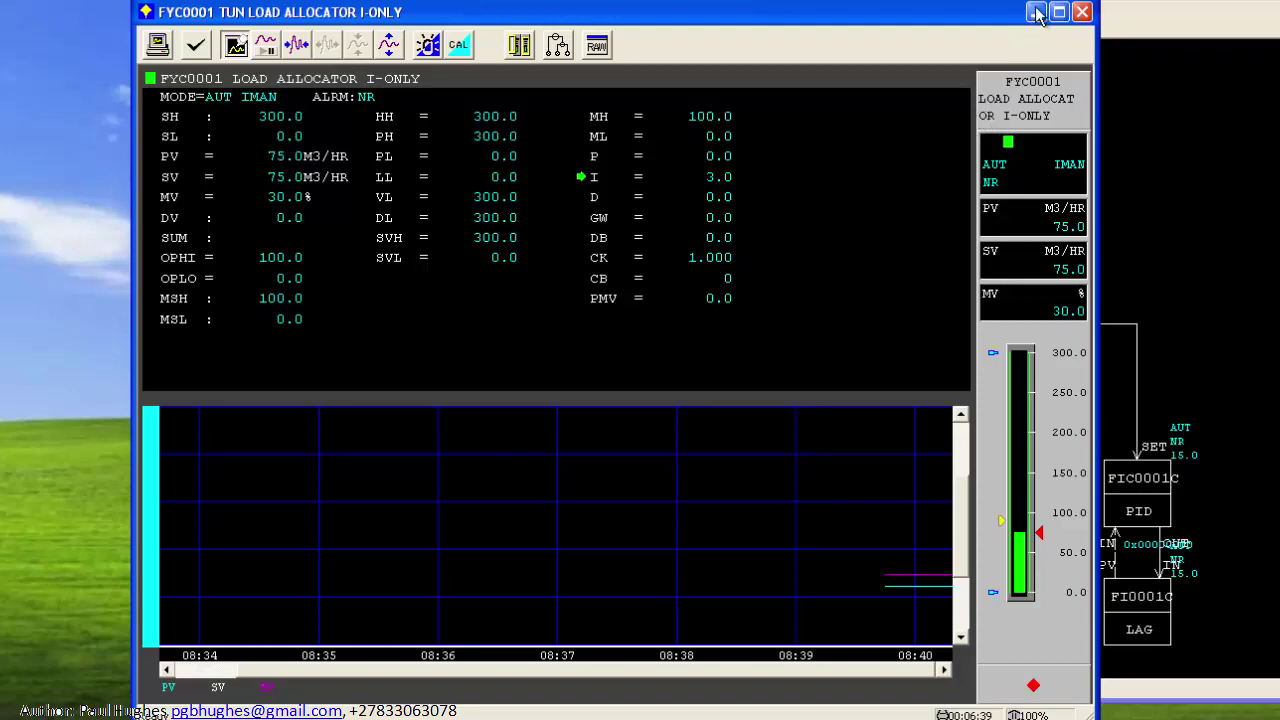
- Switch leg FIC0001A to CAS mode and begin a new FYC0001 setpoint entry
{"action": "left_click_drag", "start_coordinate": [899, 14], "coordinate": [1269, 2]}
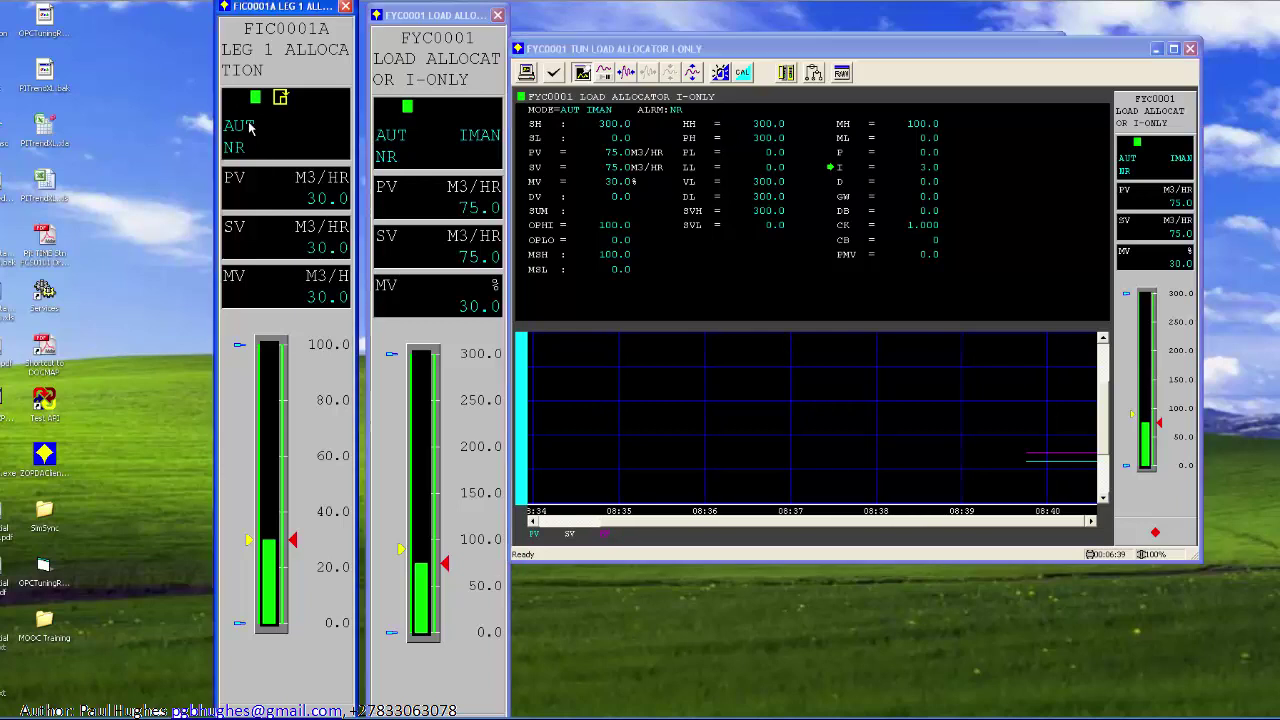
{"action": "left_click", "coordinate": [251, 126]}
{"action": "left_click", "coordinate": [251, 126]}
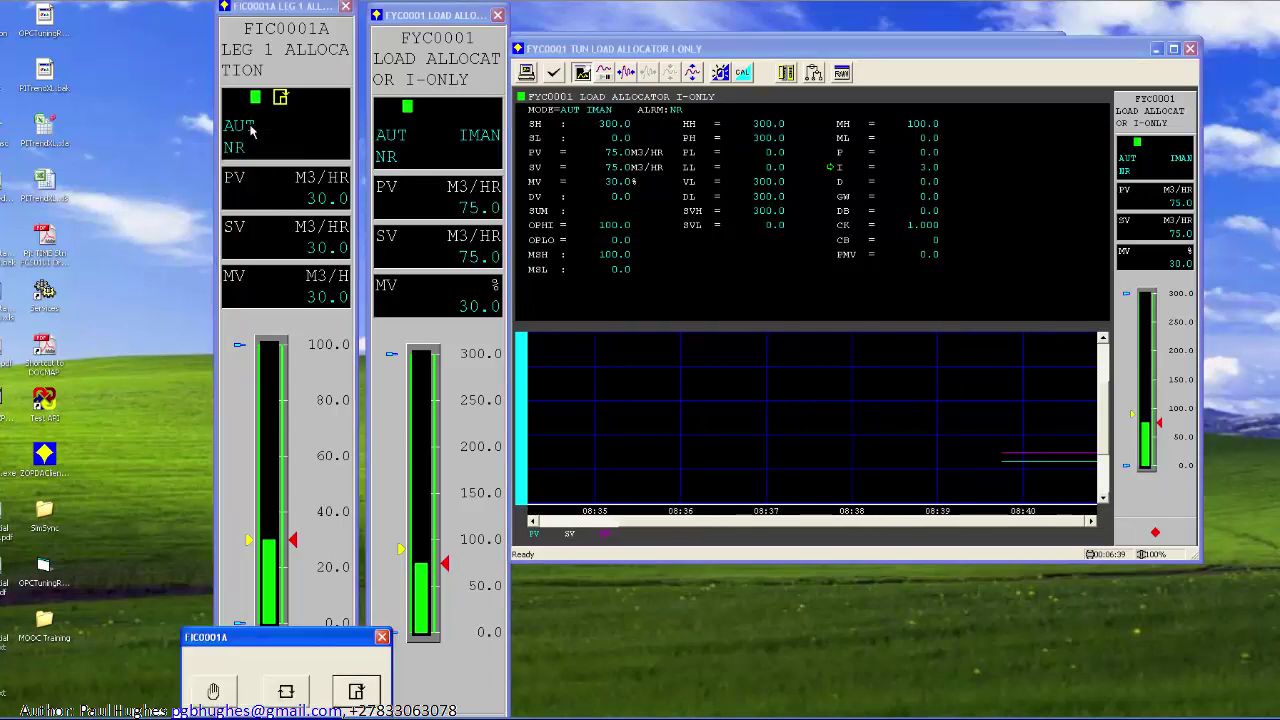
{"action": "left_click", "coordinate": [356, 691]}
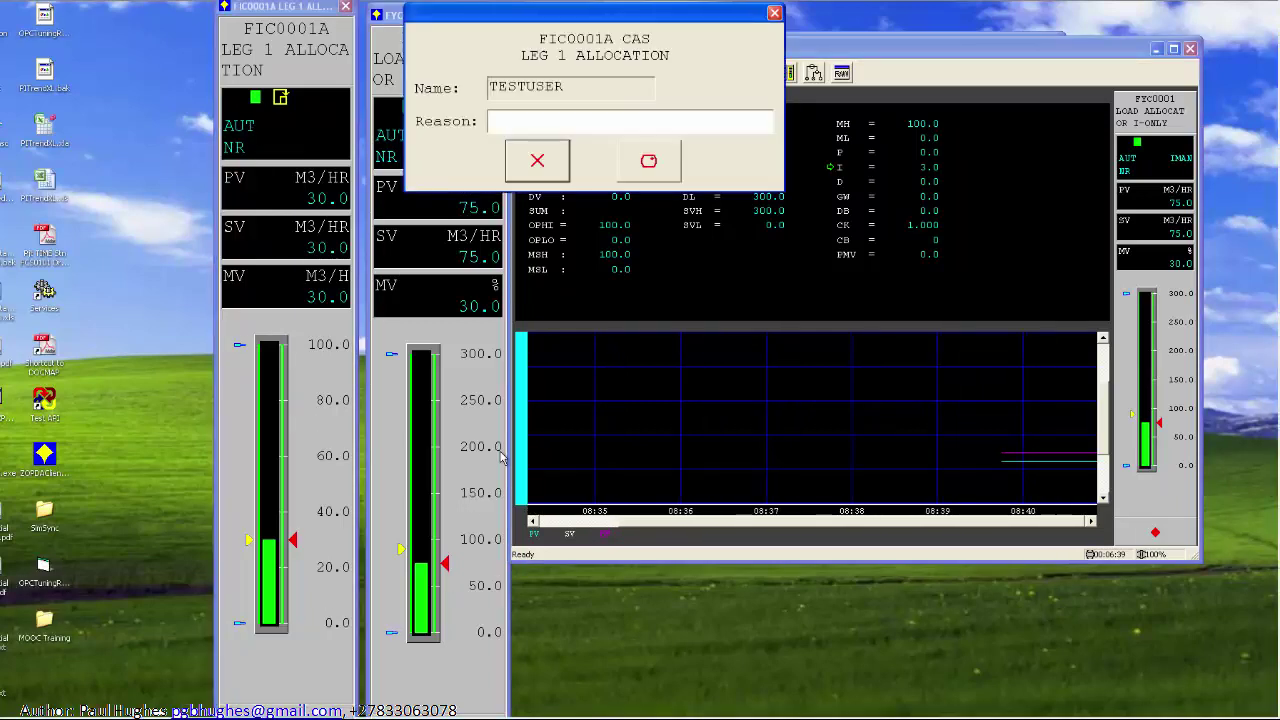
{"action": "left_click", "coordinate": [645, 170]}
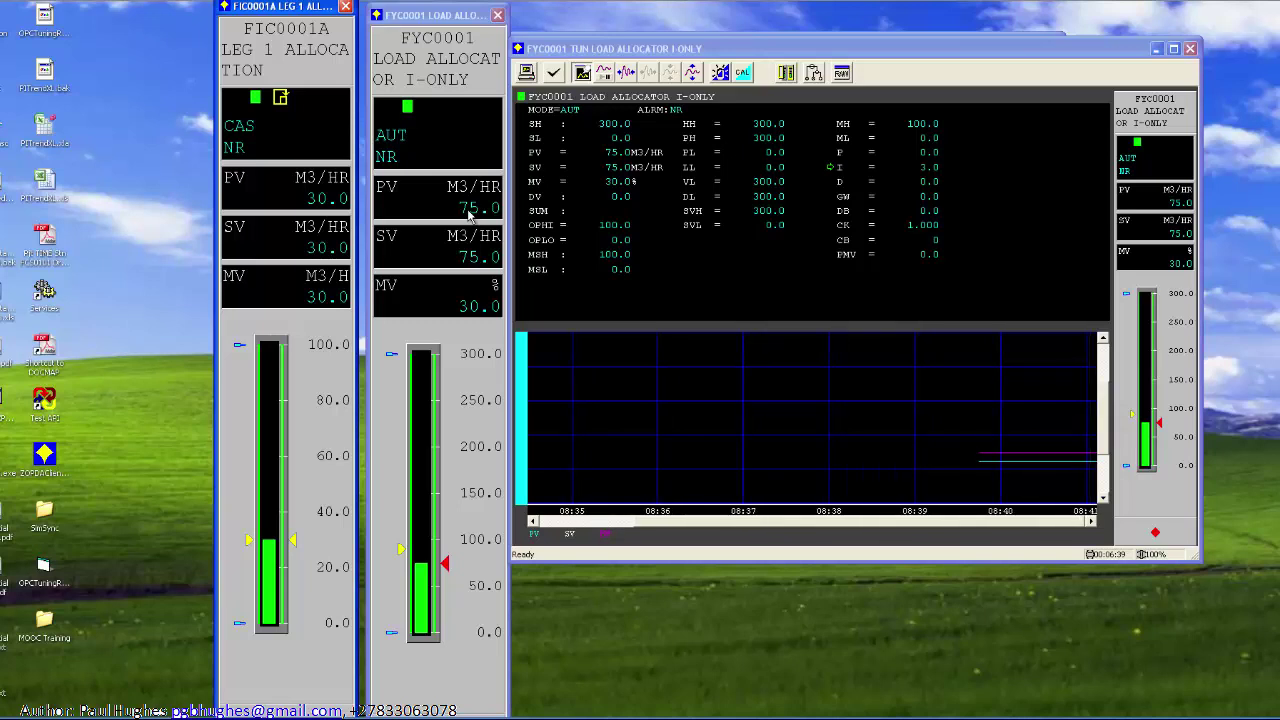
{"action": "left_click", "coordinate": [470, 254]}
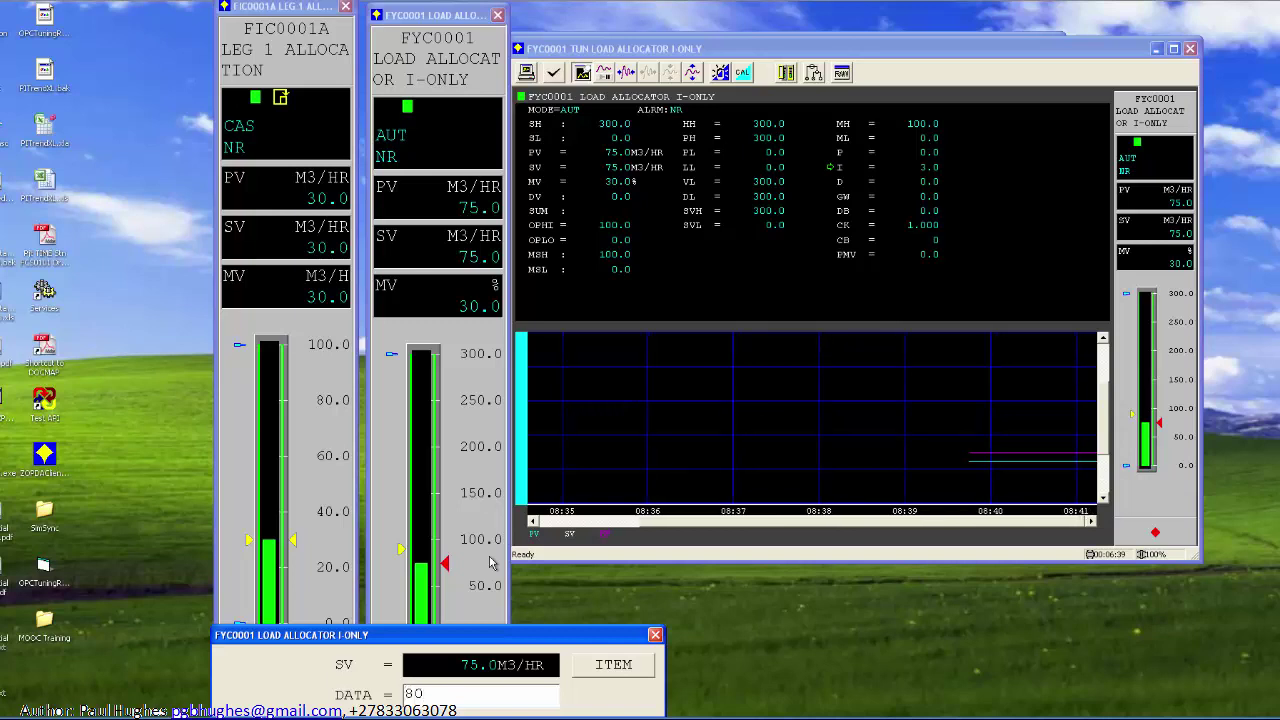
- Apply the 80 M3/HR FYC0001 setpoint and view the response at 20% trend scale
{"action": "key", "text": "Return"}
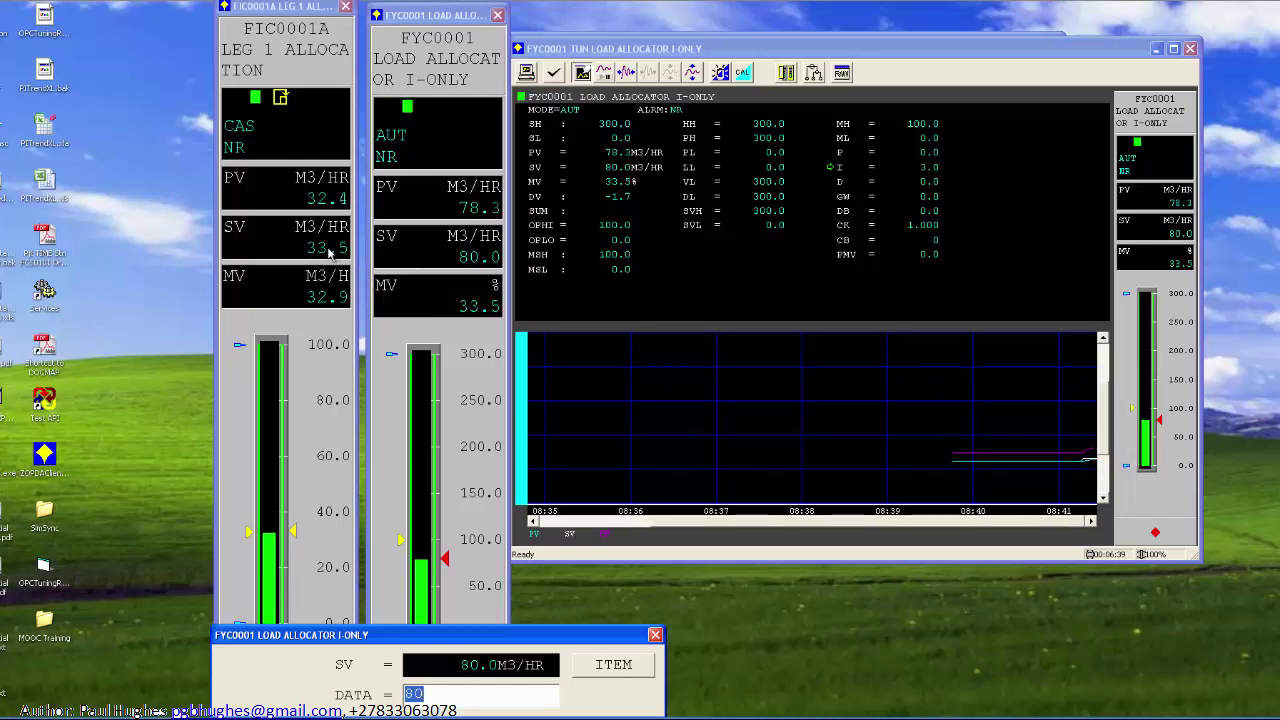
{"action": "left_click", "coordinate": [625, 52]}
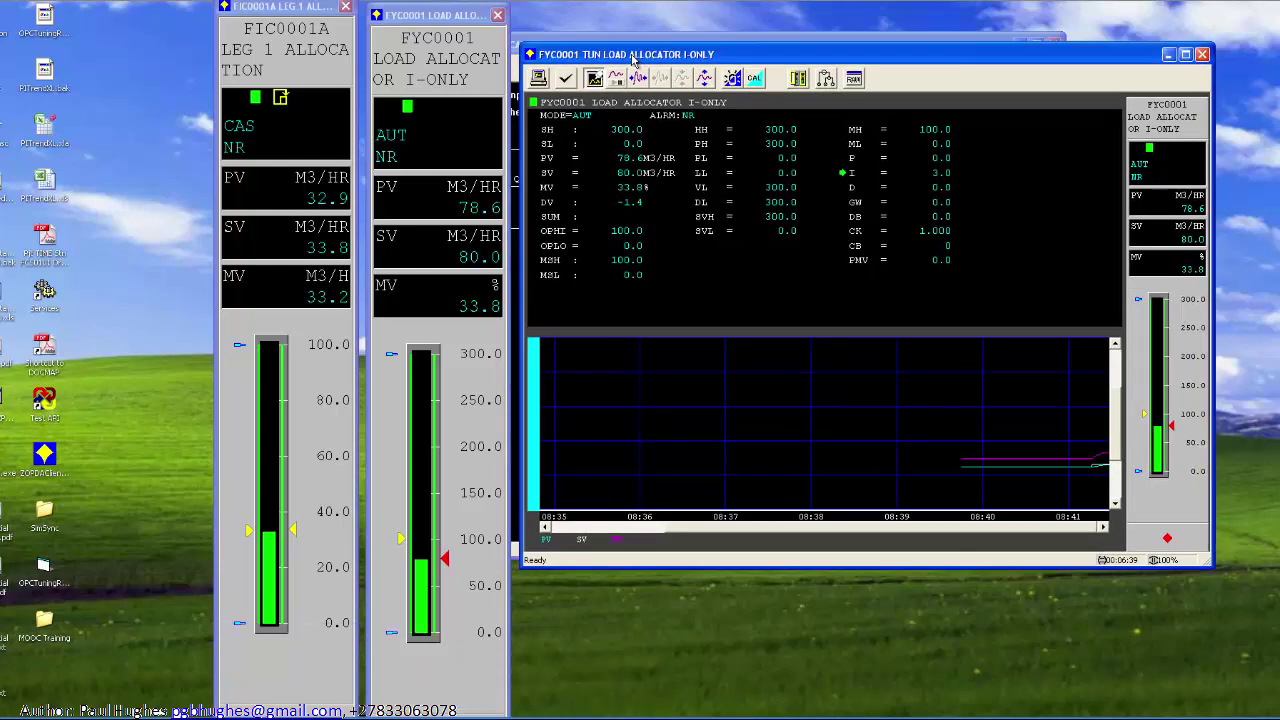
{"action": "left_click_drag", "start_coordinate": [625, 52], "coordinate": [596, 101]}
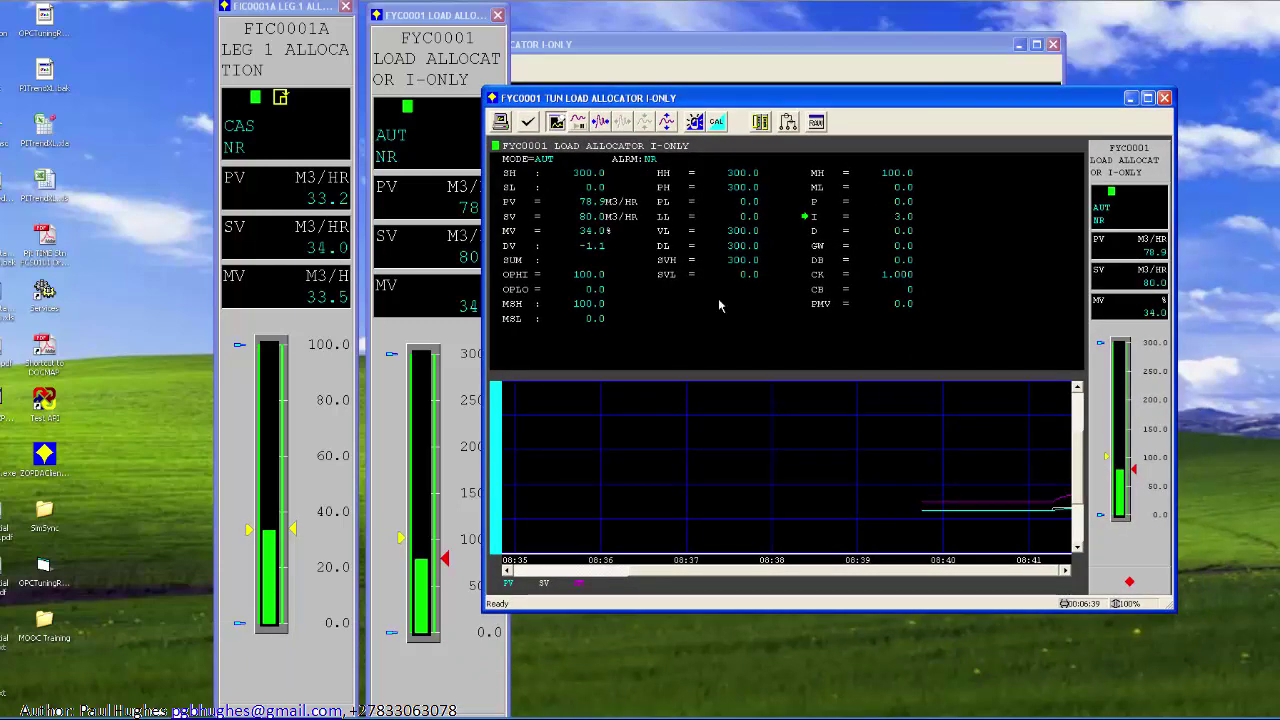
{"action": "left_click", "coordinate": [666, 122]}
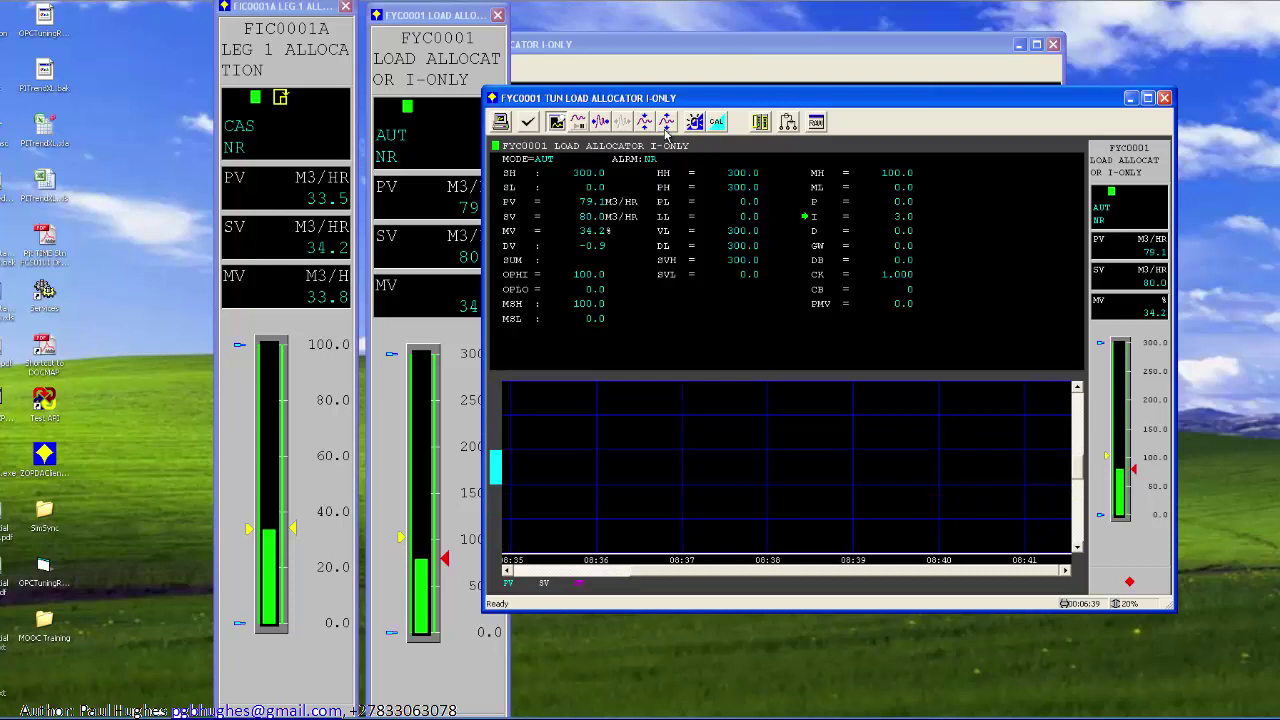
{"action": "left_click_drag", "start_coordinate": [1077, 480], "coordinate": [1076, 490]}
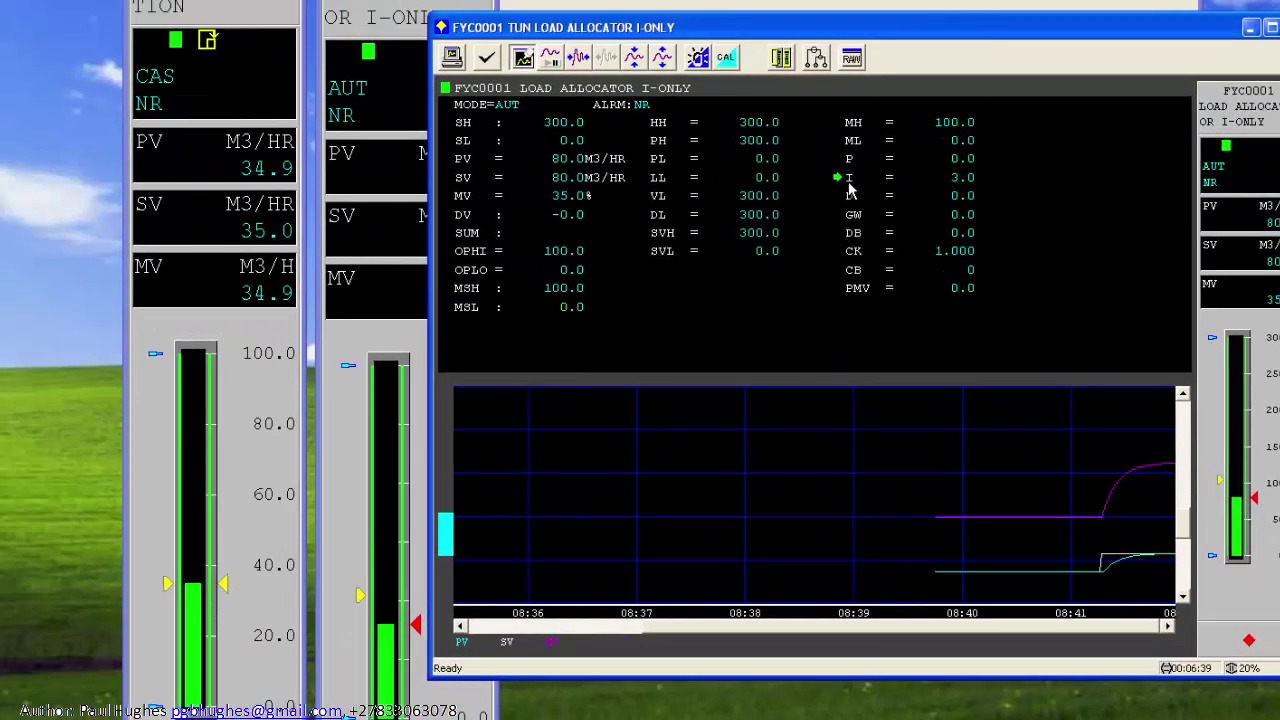
- Set FYC0001's integral time I to 1.0
{"action": "left_click", "coordinate": [848, 184]}
{"action": "type", "text": "1"}
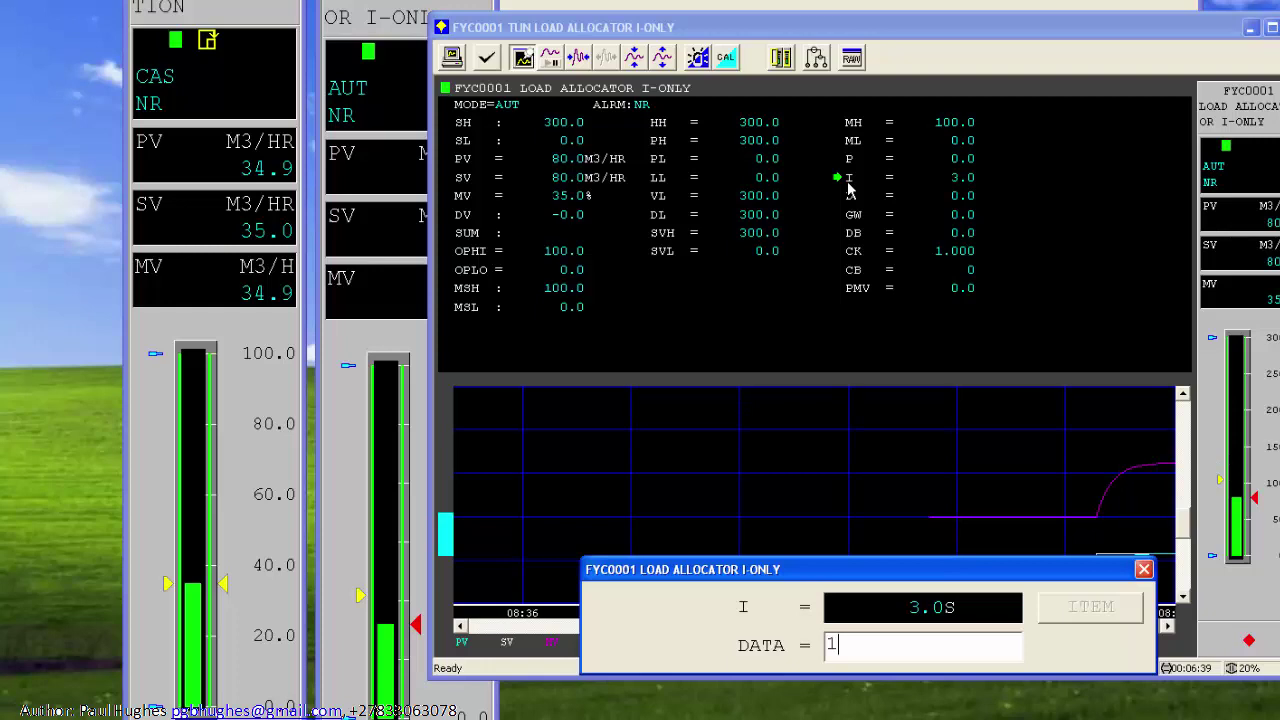
{"action": "key", "text": "Return"}
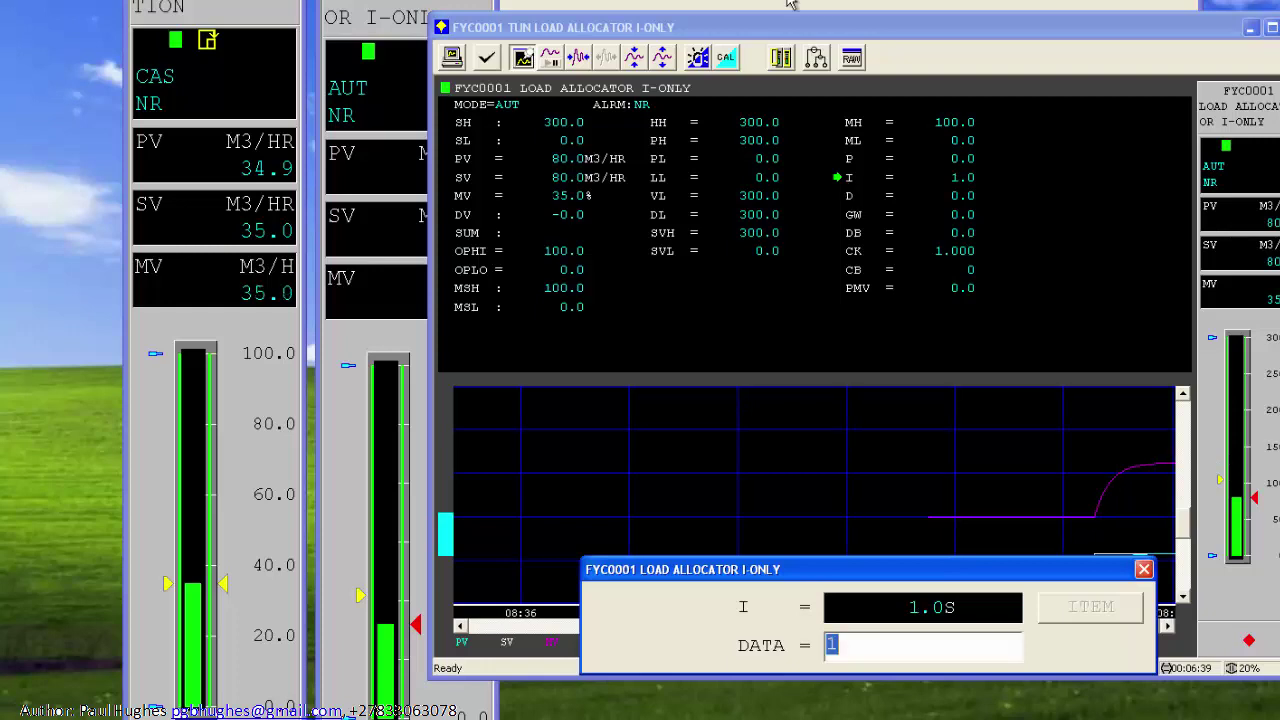
- Clear the overlapping windows and bring up FYC0001's tuning view with its trend
{"action": "key", "text": "alt+Tab"}
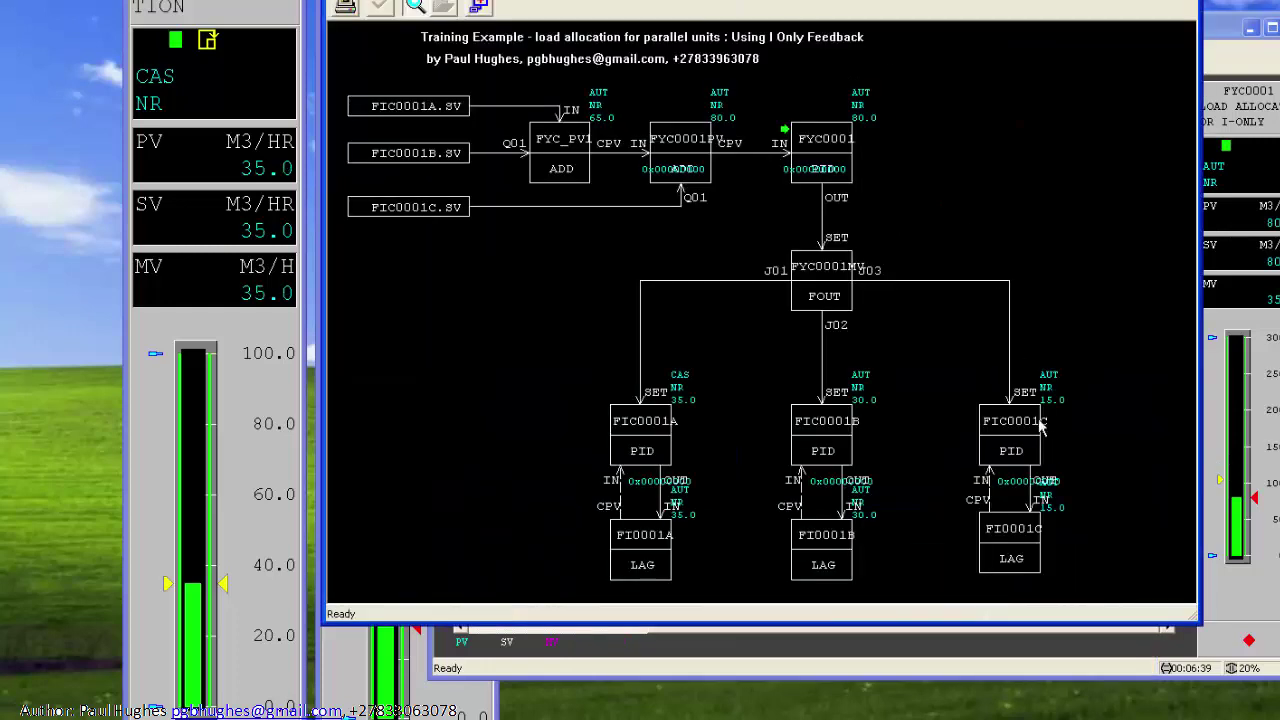
{"action": "left_click", "coordinate": [1230, 44]}
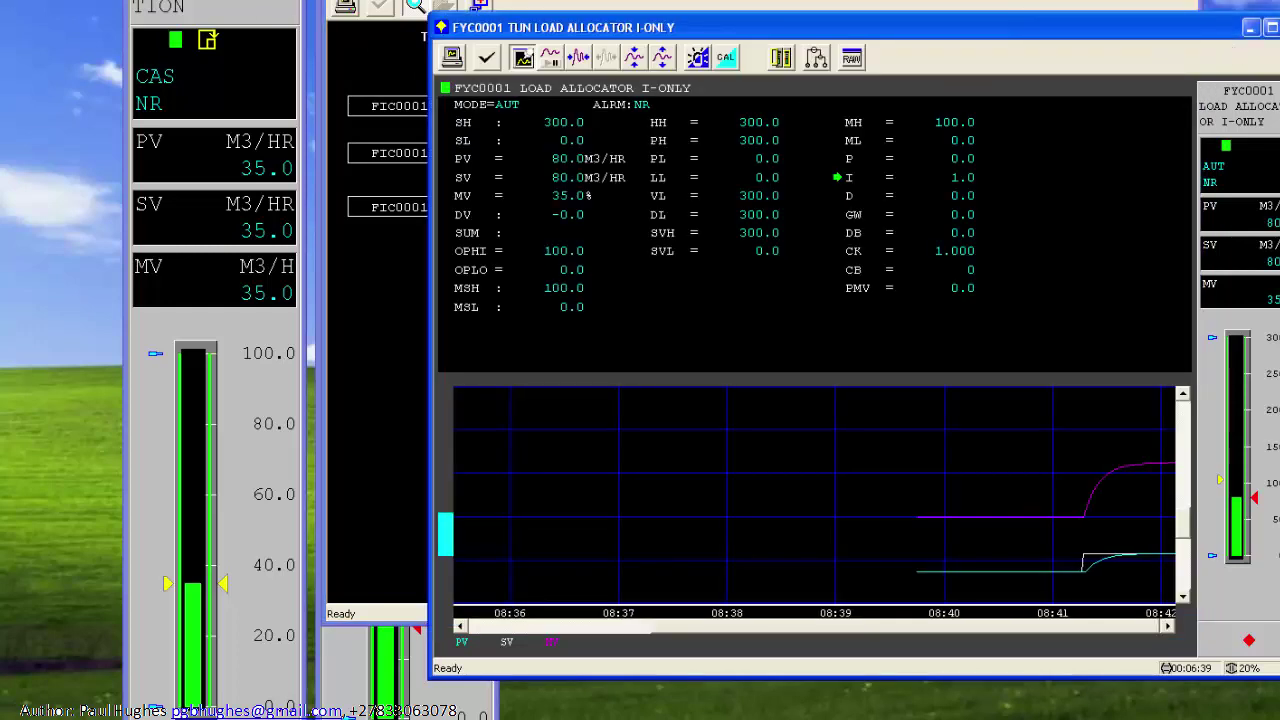
{"action": "key", "text": "alt+Tab"}
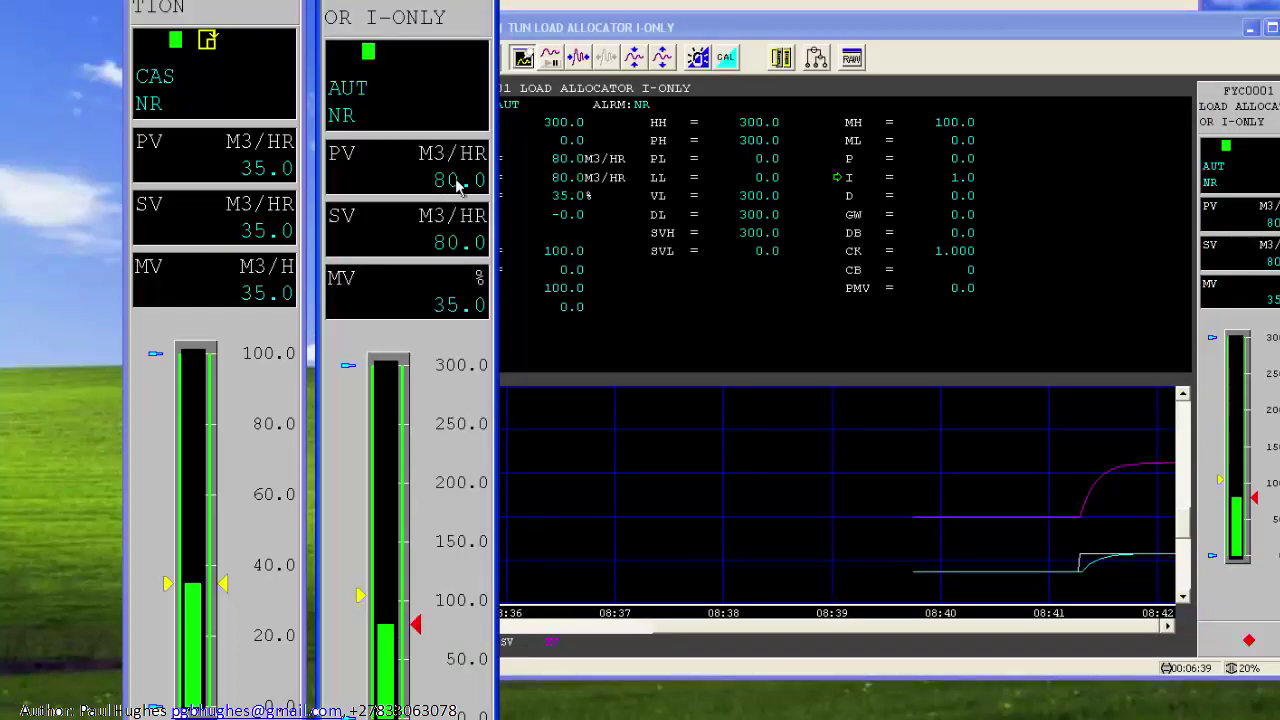
{"action": "key", "text": "alt+Tab"}
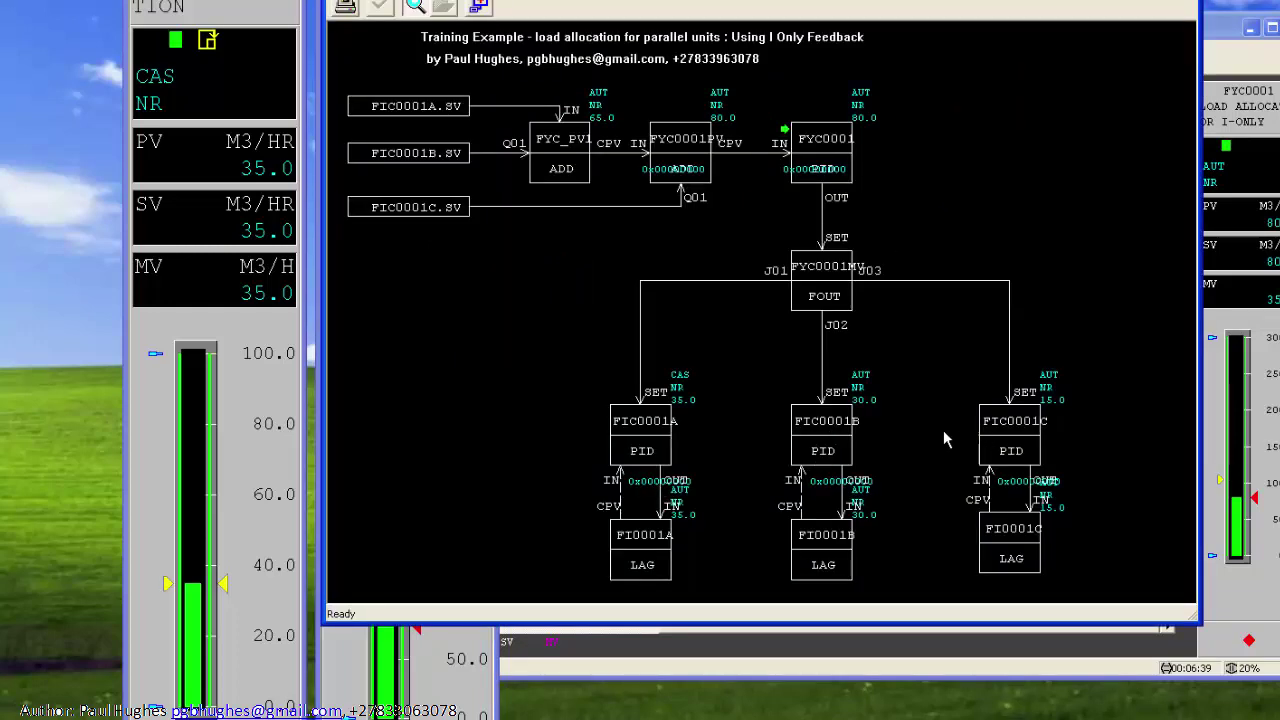
{"action": "key", "text": "alt+Tab"}
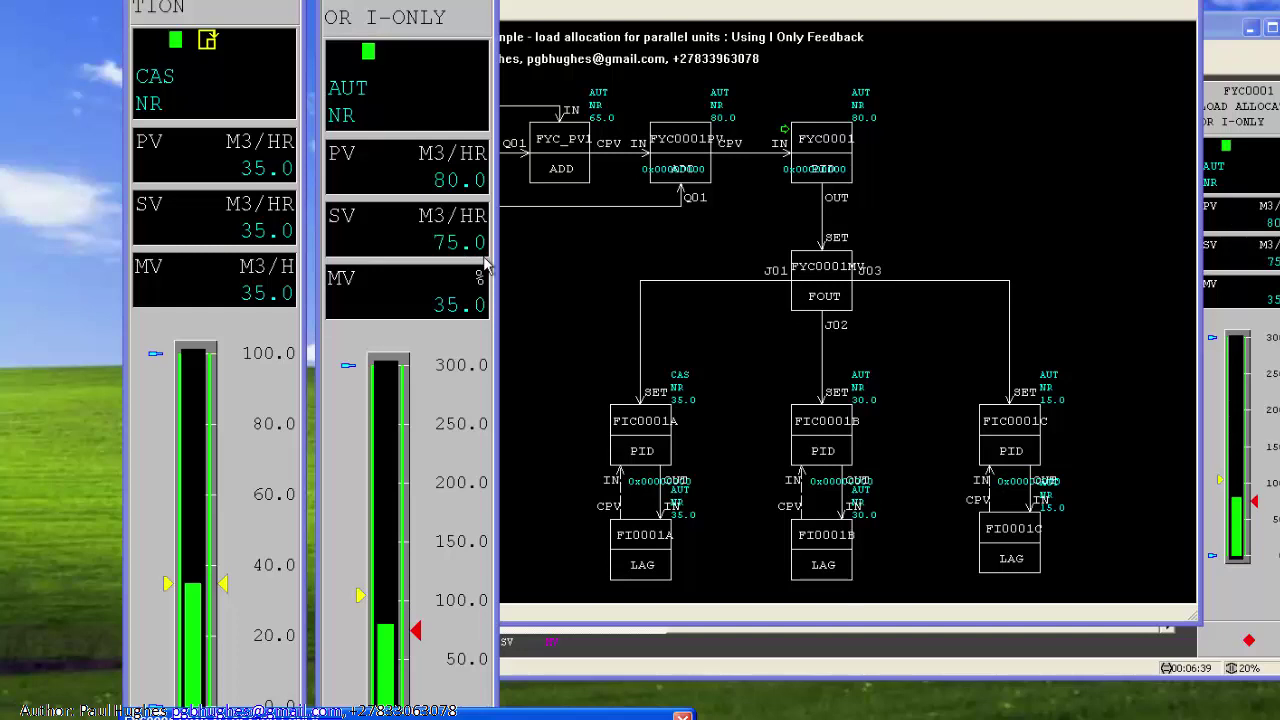
{"action": "left_click", "coordinate": [682, 716]}
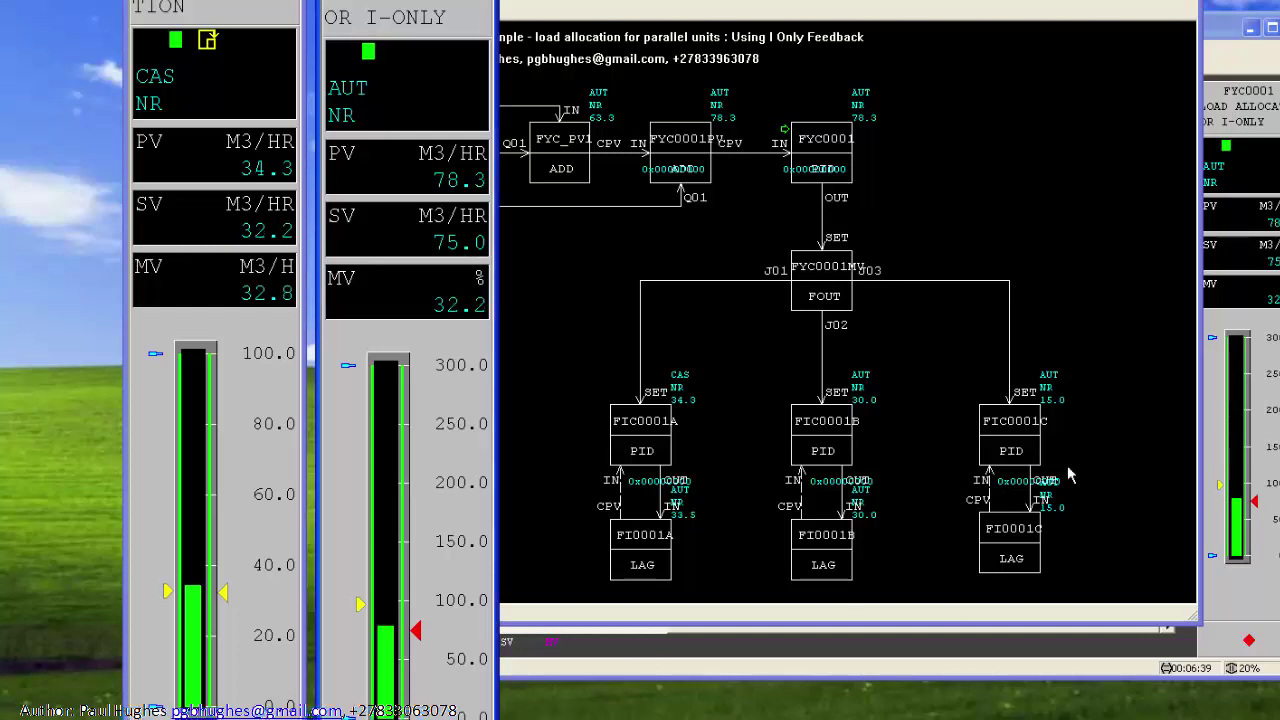
{"action": "left_click", "coordinate": [1209, 402]}
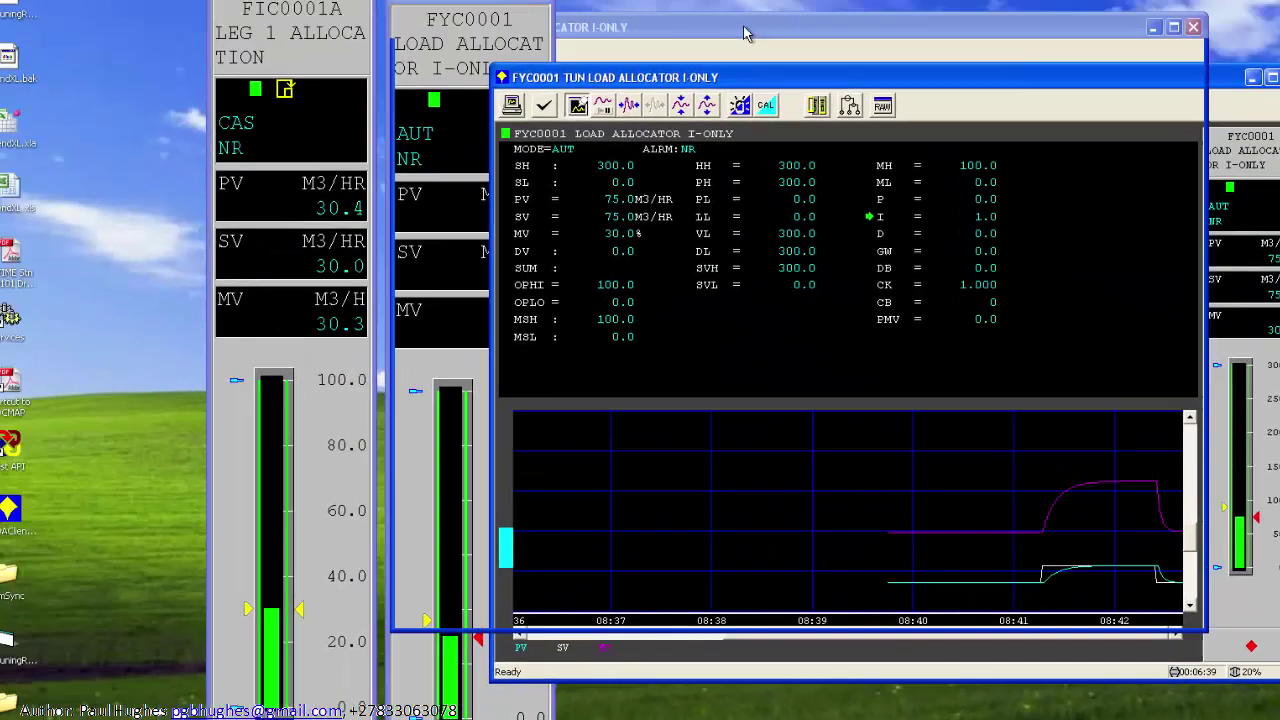
- Put leg FIC0001B into CAS mode and confirm the change
{"action": "left_click", "coordinate": [671, 32]}
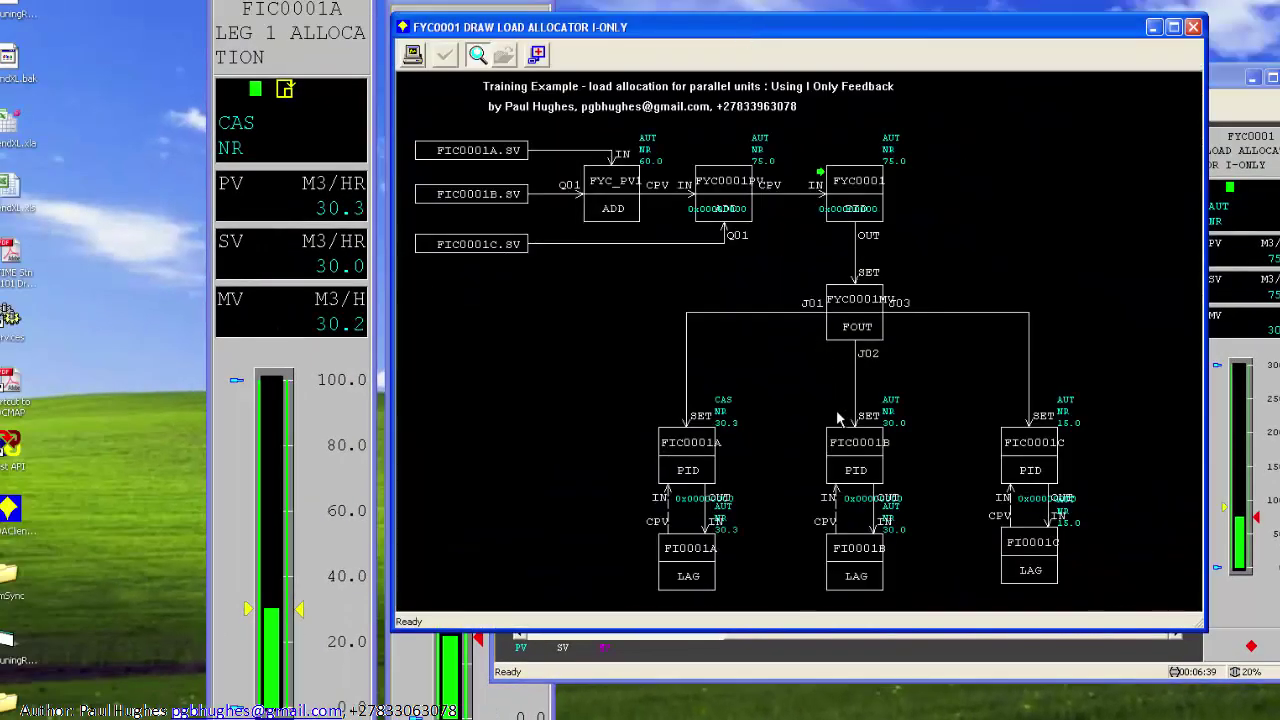
{"action": "left_click", "coordinate": [852, 444]}
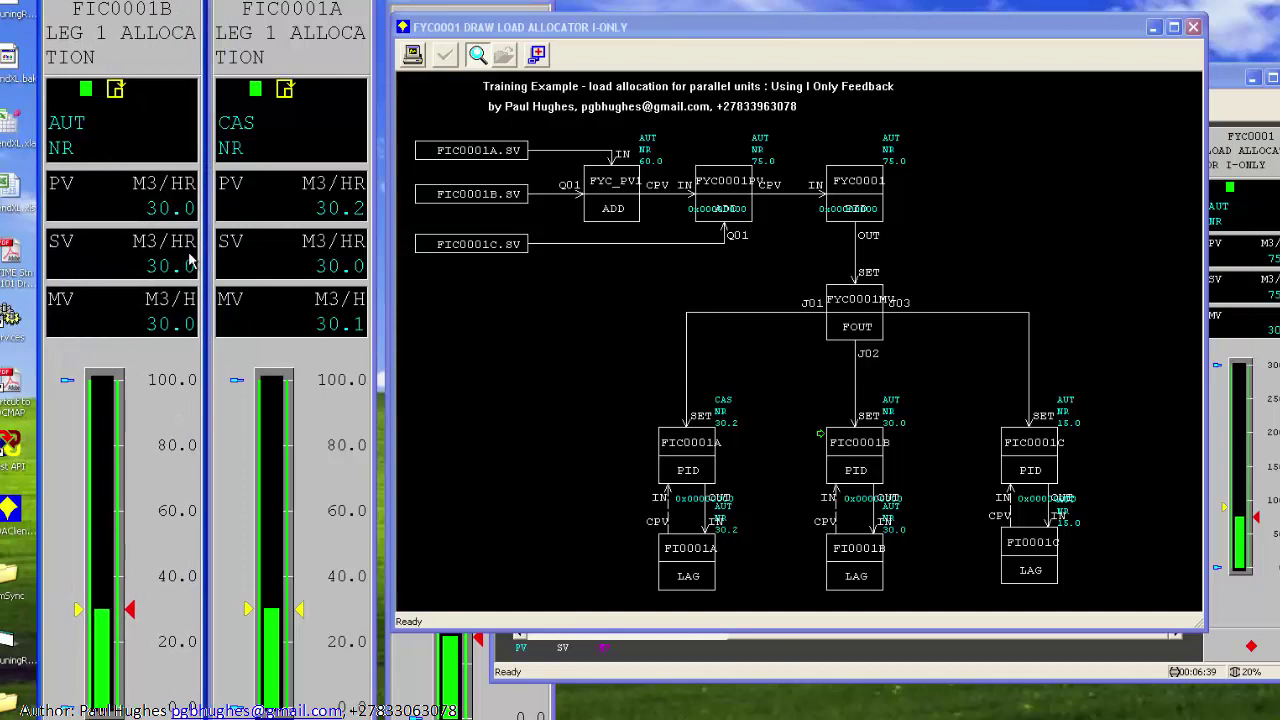
{"action": "left_click", "coordinate": [85, 143]}
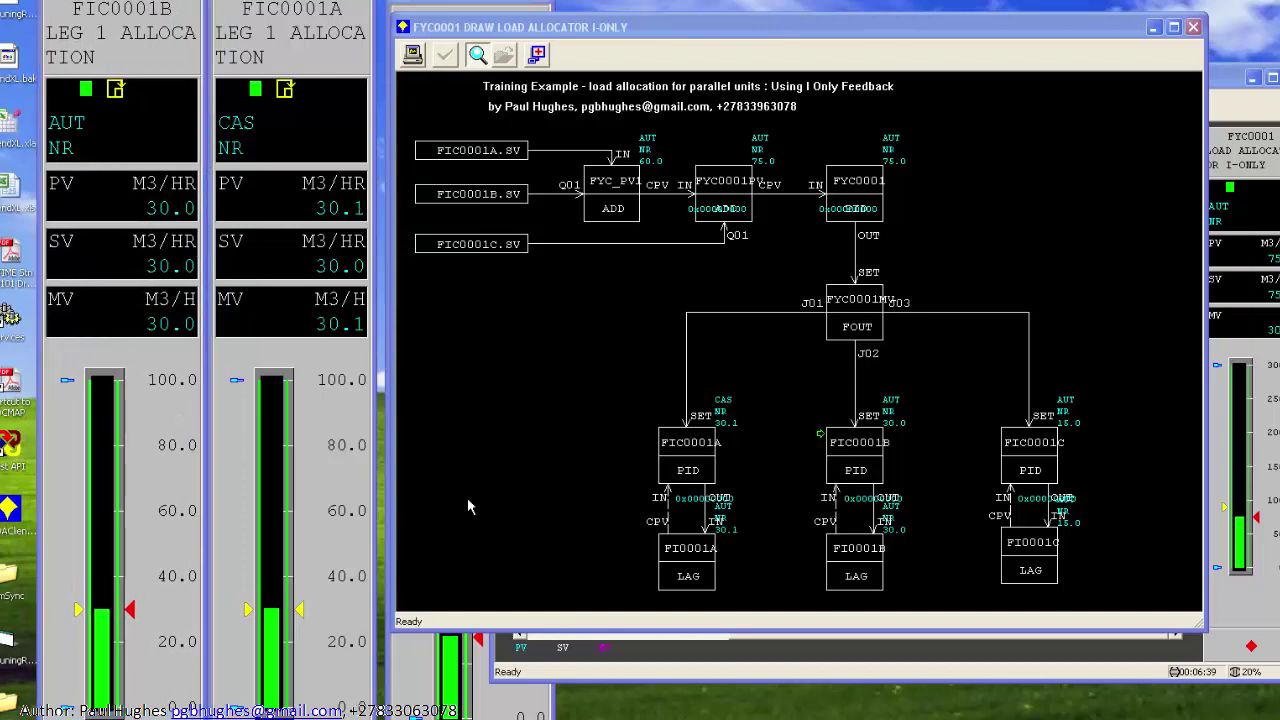
{"action": "left_click", "coordinate": [728, 175]}
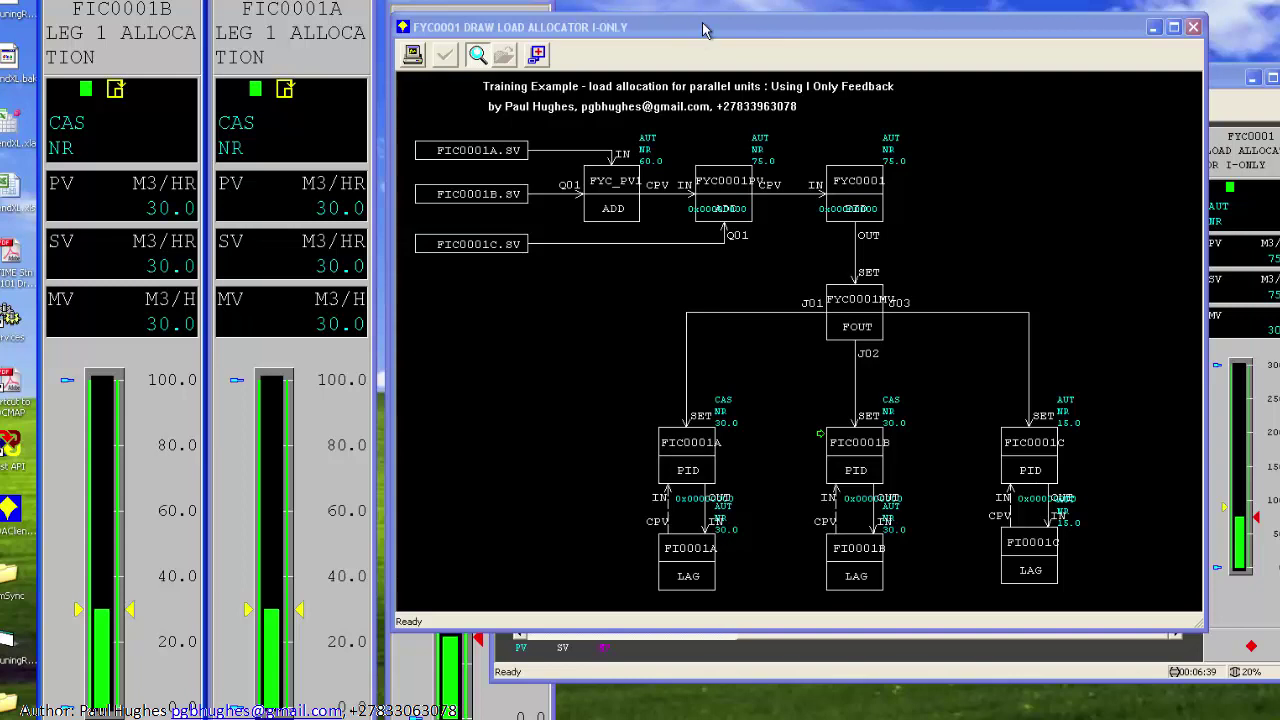
- Step the FYC0001 allocator setpoint to 85 M3/HR
{"action": "left_click_drag", "start_coordinate": [703, 30], "coordinate": [695, 89]}
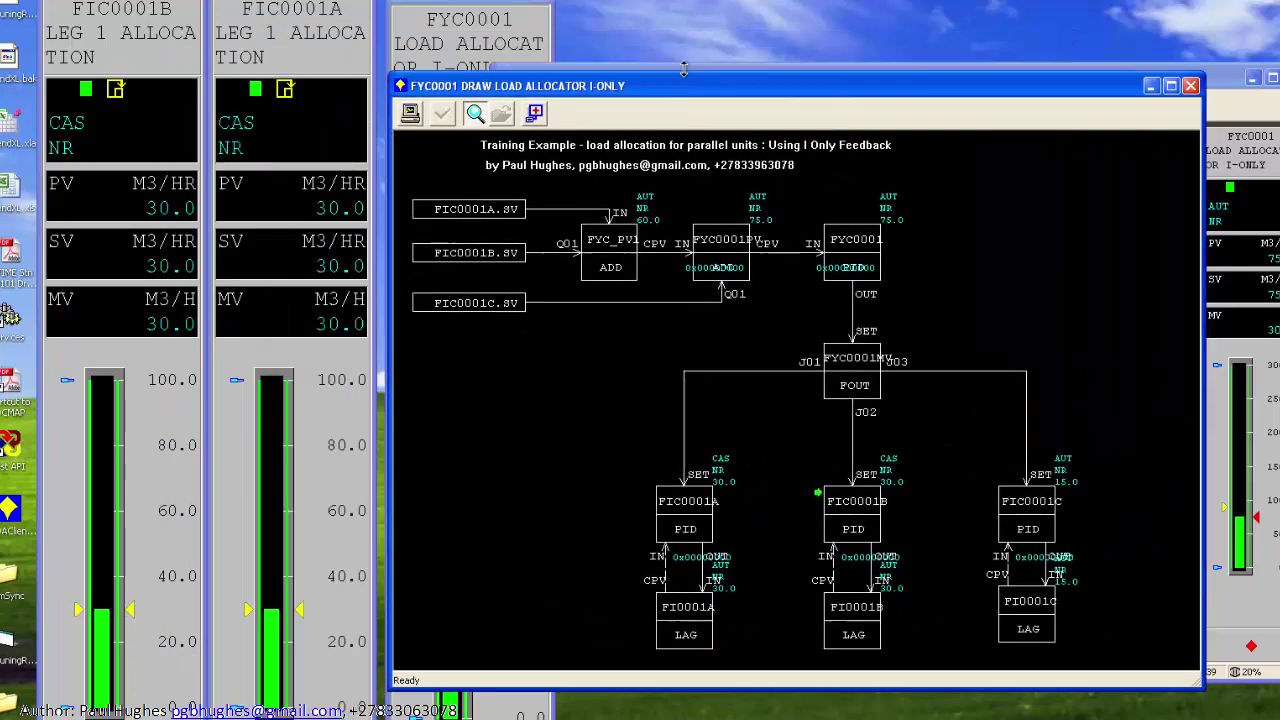
{"action": "left_click", "coordinate": [452, 20]}
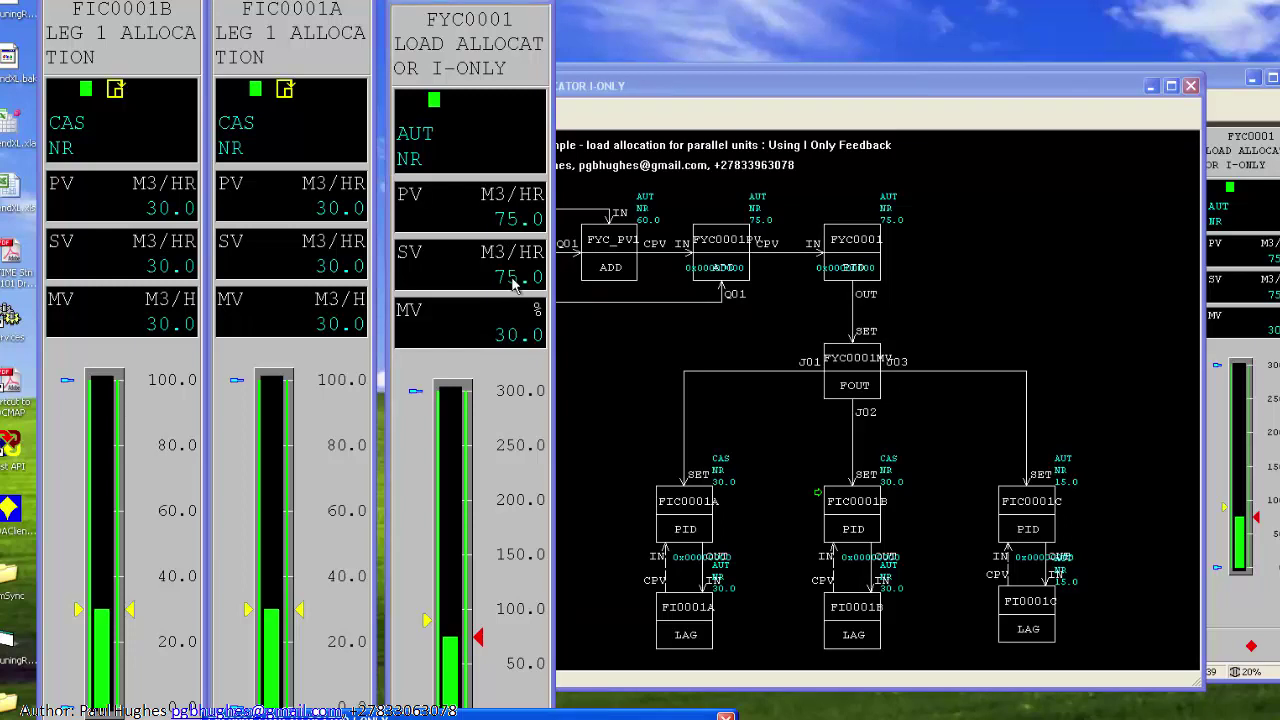
{"action": "key", "text": "Return"}
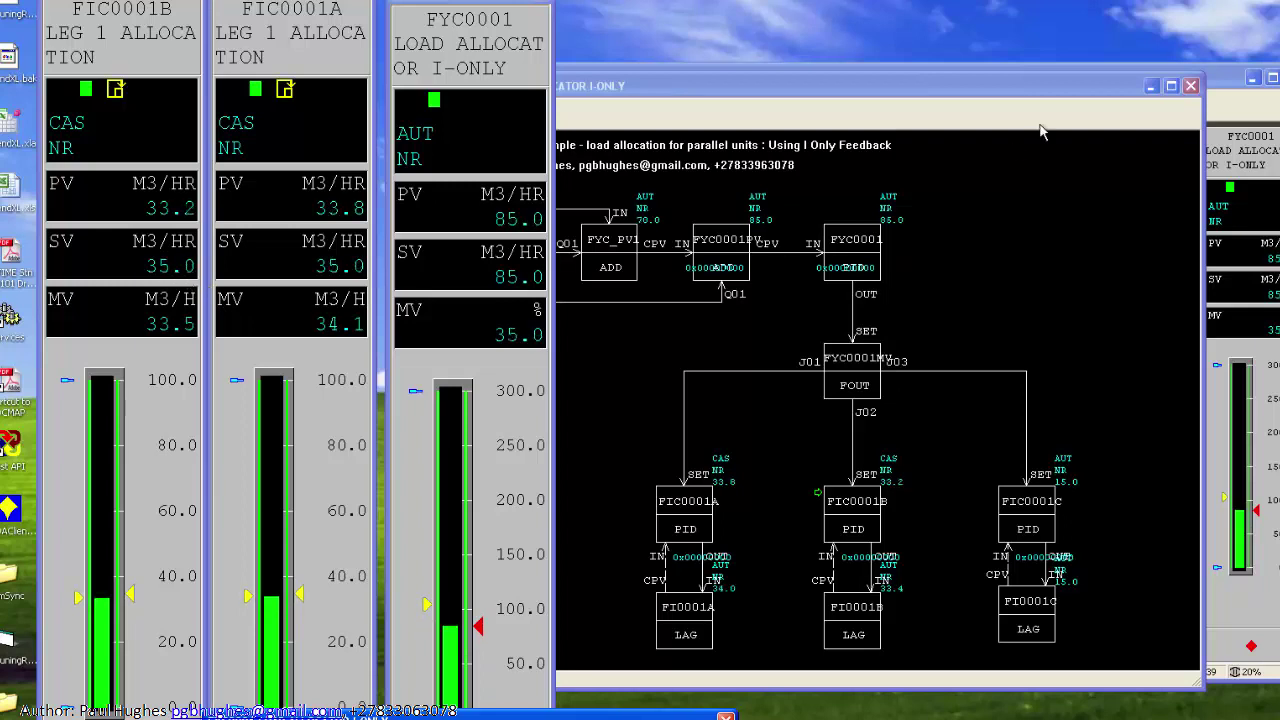
- Close the allocator graphic and place FYC0001's tuning window near the top beside the diagram
{"action": "left_click", "coordinate": [1190, 85]}
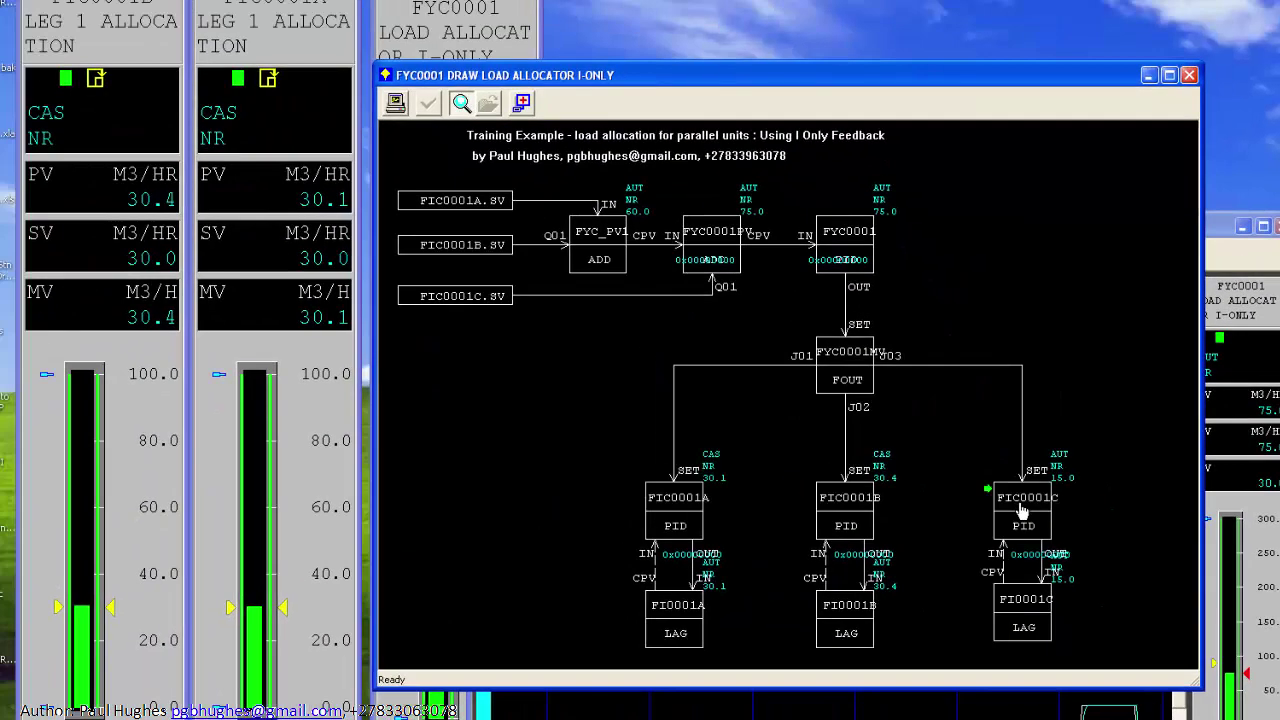
{"action": "left_click_drag", "start_coordinate": [972, 76], "coordinate": [1025, 0]}
{"action": "double_click", "coordinate": [900, 160]}
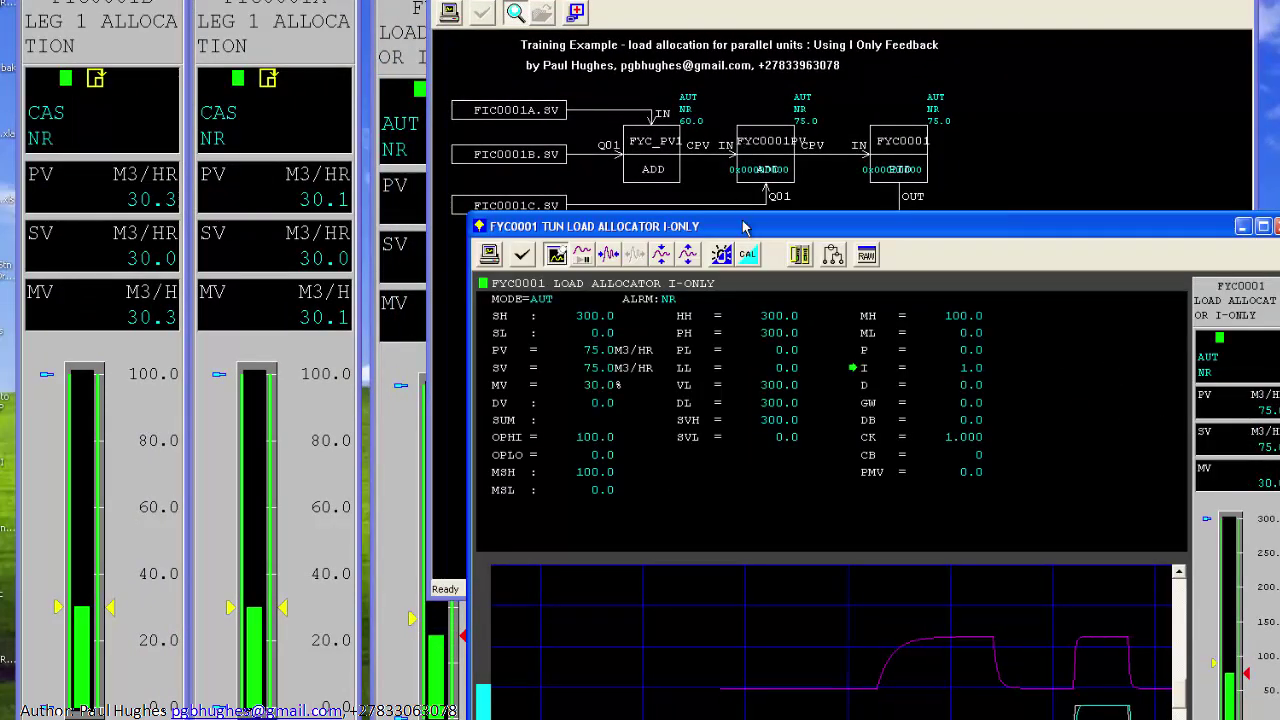
{"action": "mouse_move", "coordinate": [760, 250]}
{"action": "left_mouse_down"}
{"action": "mouse_move", "coordinate": [760, 72]}
{"action": "mouse_move", "coordinate": [777, 65]}
{"action": "left_mouse_up"}
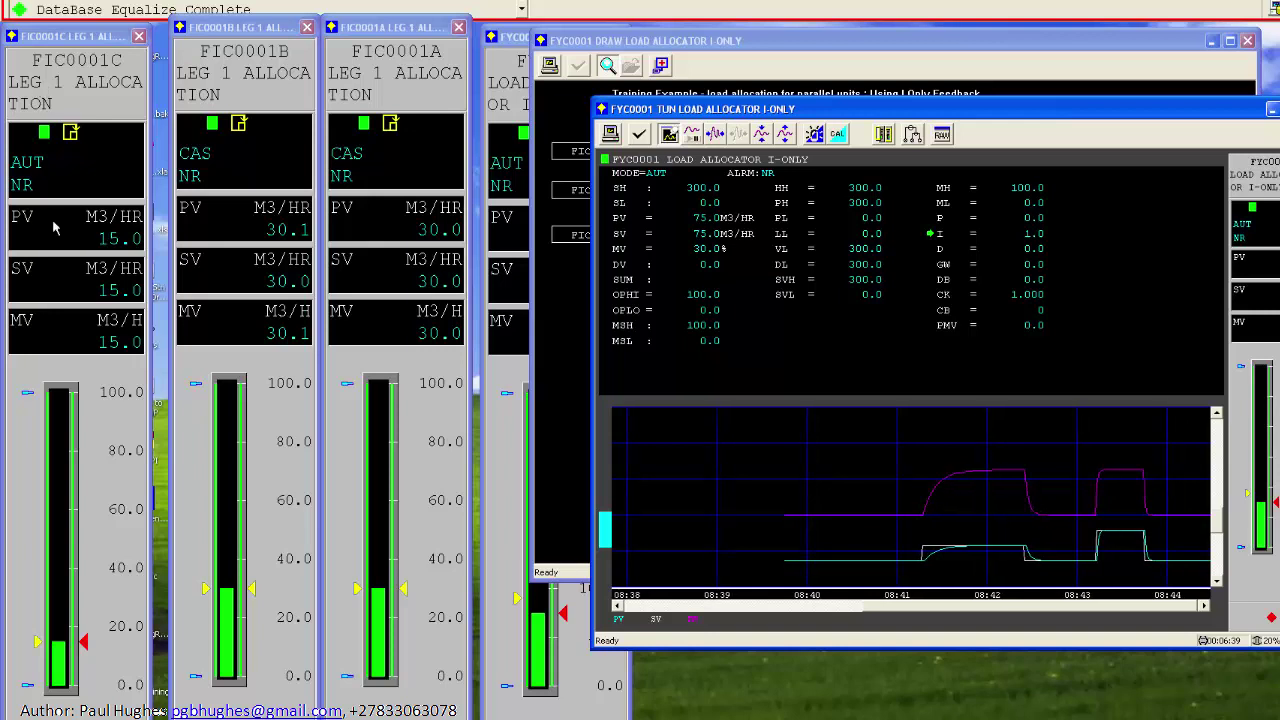
- Change FIC0001C's mode from AUT to CAS and confirm the change
{"action": "left_click", "coordinate": [27, 170]}
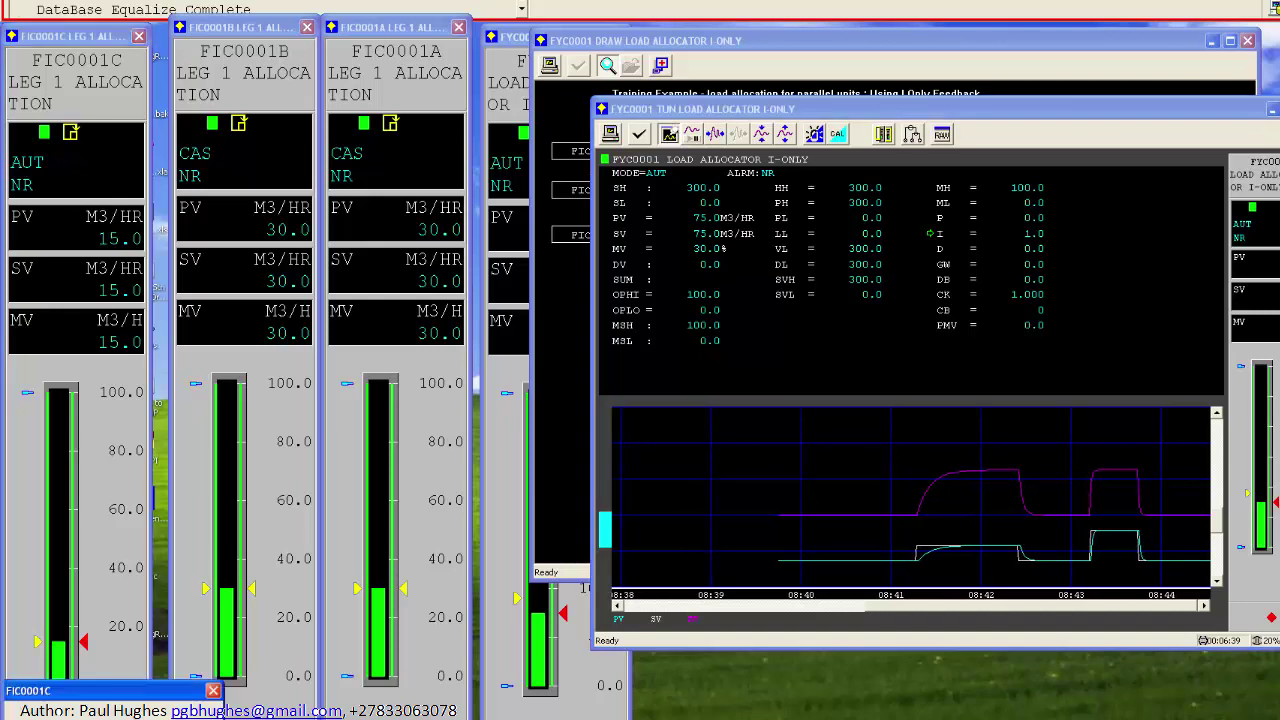
{"action": "left_click", "coordinate": [776, 196]}
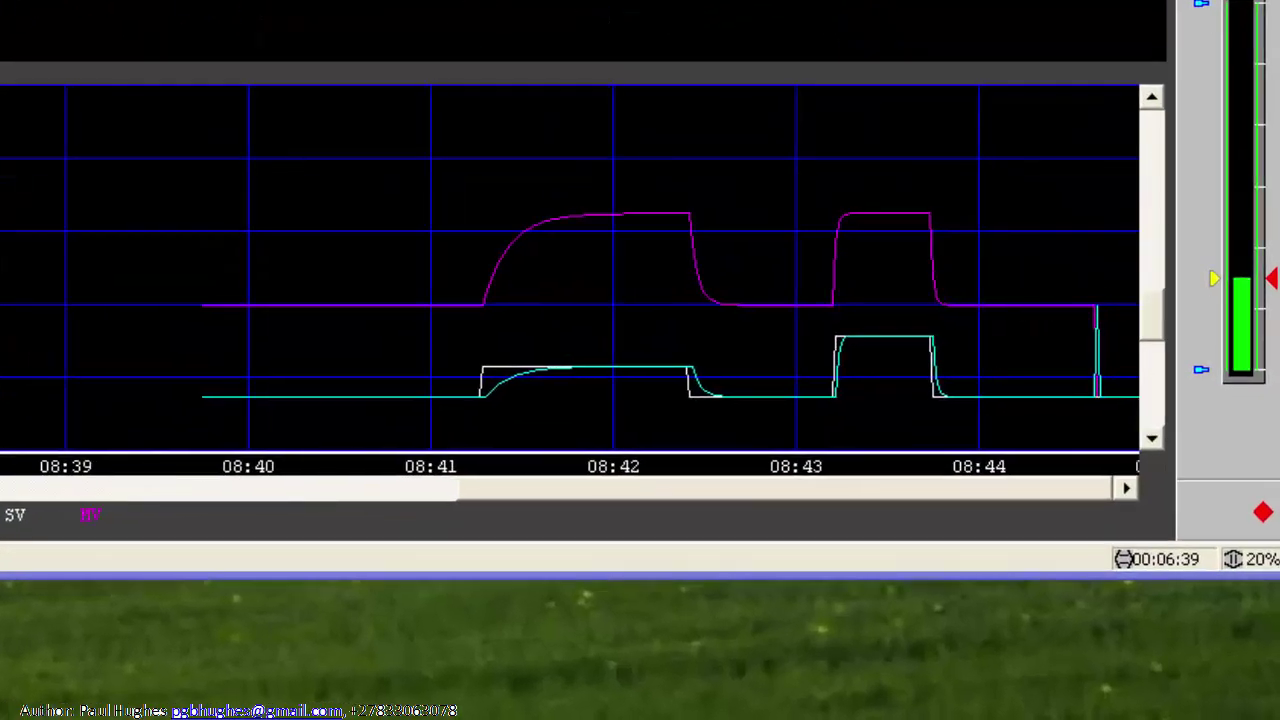
{"action": "key", "text": "minus"}
{"action": "key", "text": "minus"}
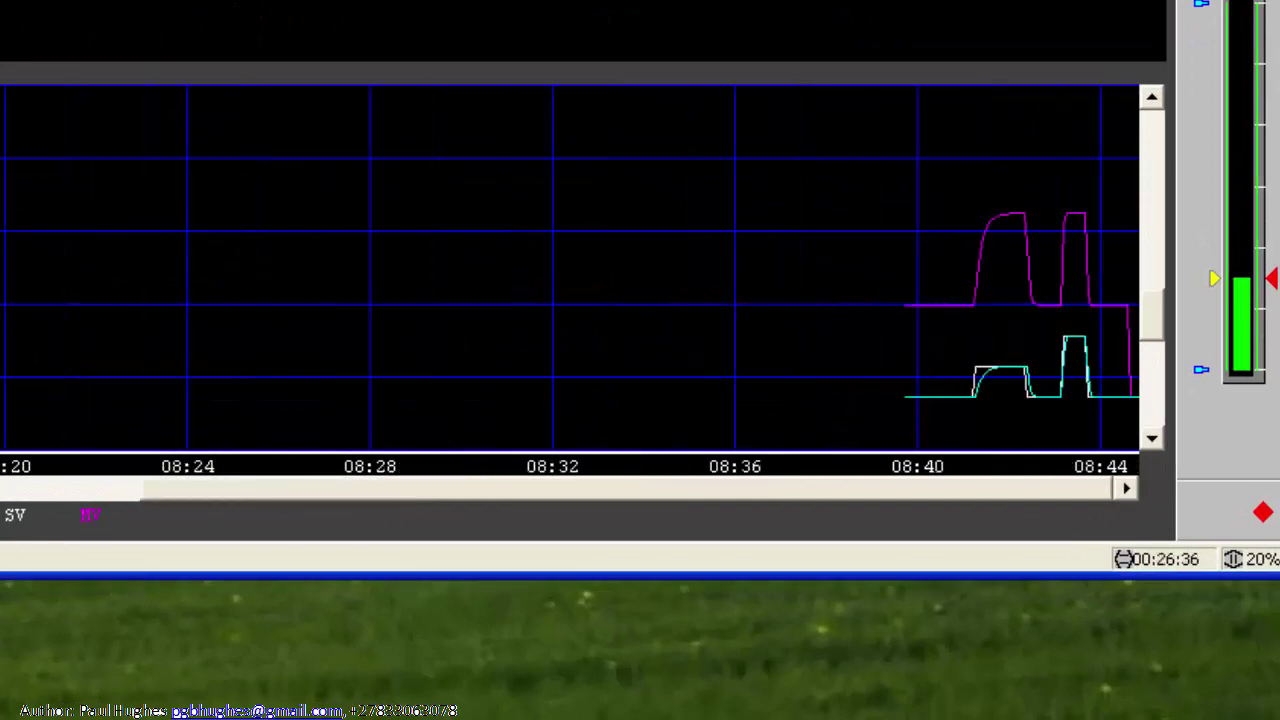
{"action": "key", "text": "plus"}
{"action": "key", "text": "plus"}
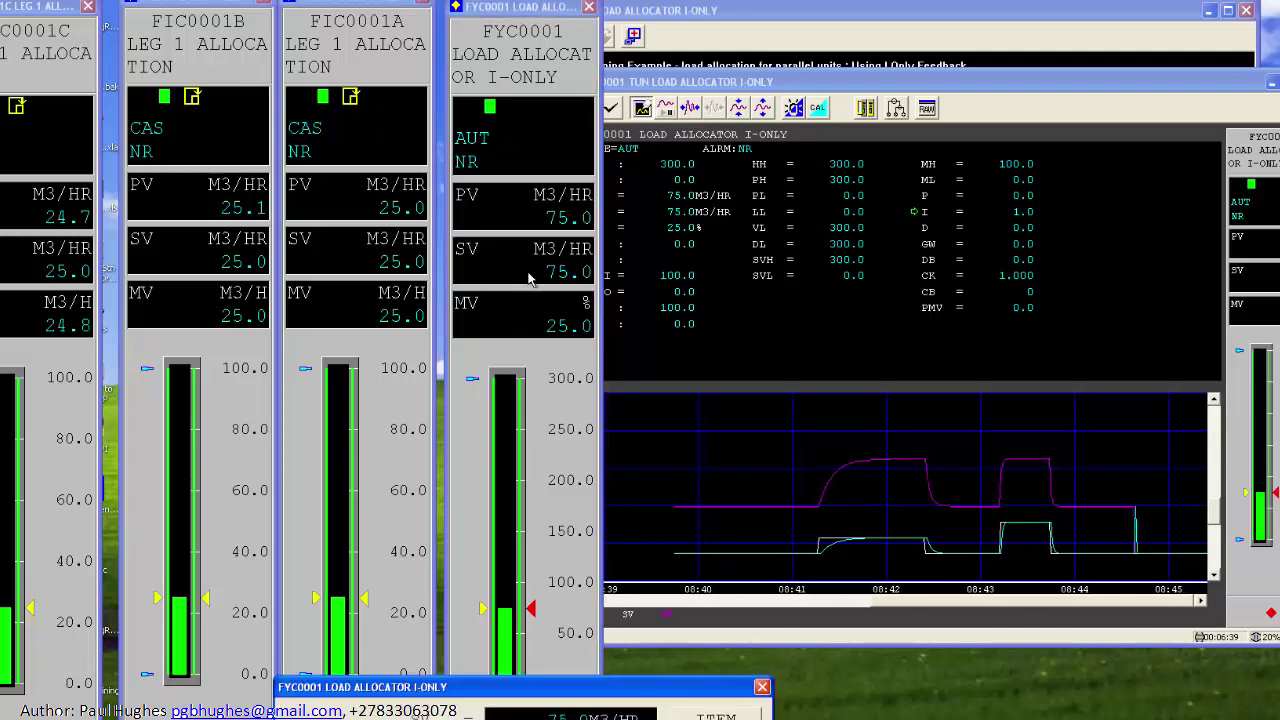
- Commit the FYC0001 setpoint of 100 M3/HR so each leg settles at 33.3
{"action": "key", "text": "Return"}
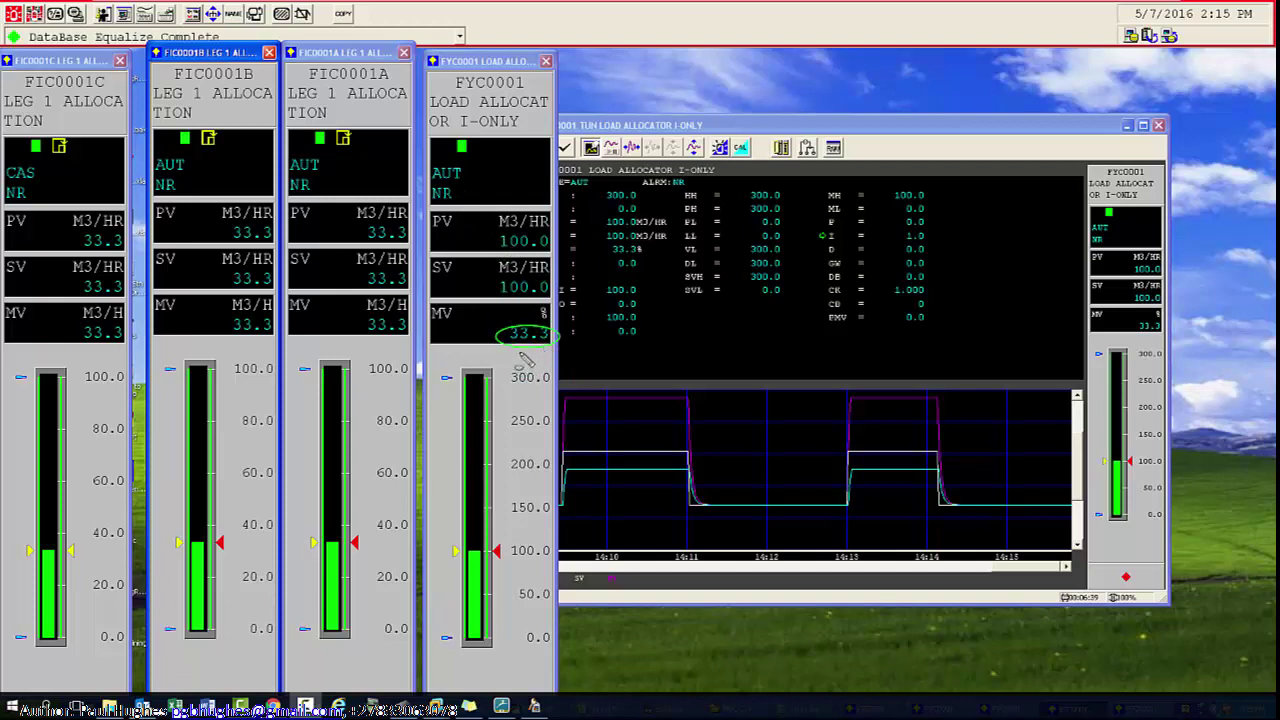
{"action": "left_click_drag", "start_coordinate": [495, 334], "coordinate": [401, 283]}
{"action": "mouse_move", "coordinate": [497, 338]}
{"action": "left_mouse_down"}
{"action": "mouse_move", "coordinate": [345, 315]}
{"action": "mouse_move", "coordinate": [272, 288]}
{"action": "left_mouse_up"}
{"action": "mouse_move", "coordinate": [496, 345]}
{"action": "left_mouse_down"}
{"action": "mouse_move", "coordinate": [143, 312]}
{"action": "mouse_move", "coordinate": [117, 291]}
{"action": "left_mouse_up"}
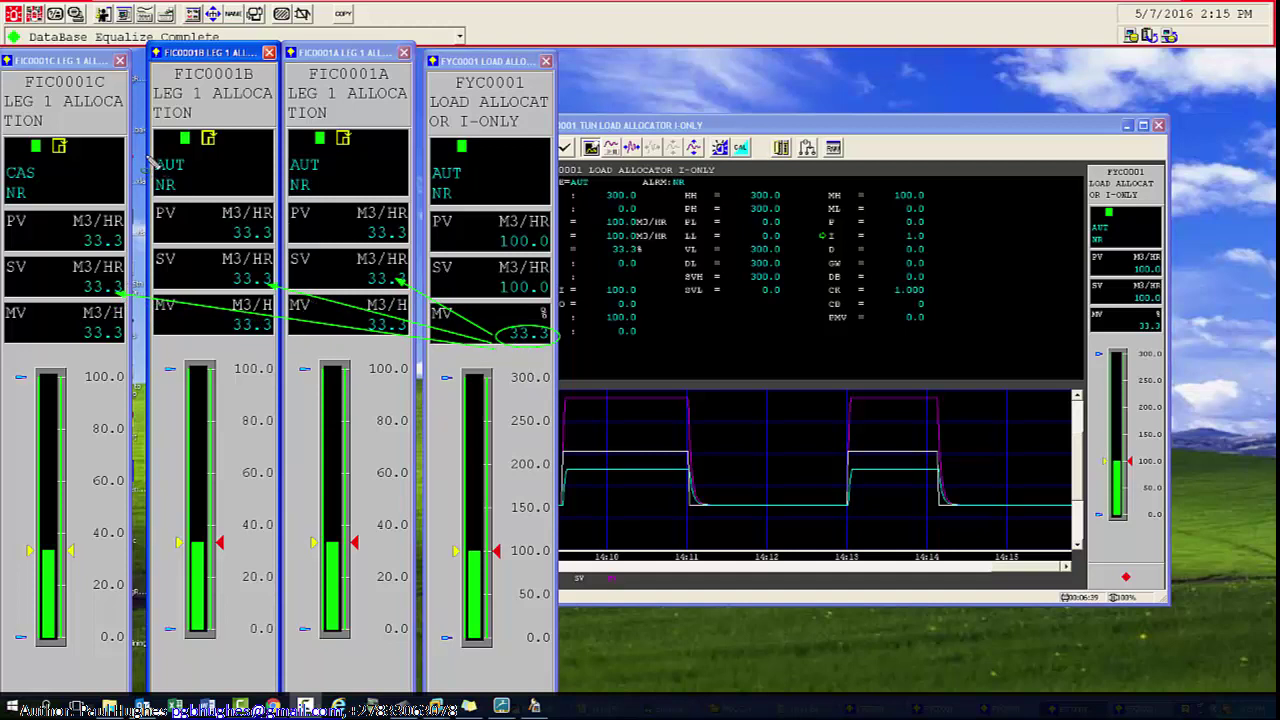
{"action": "left_click_drag", "start_coordinate": [148, 156], "coordinate": [204, 176]}
{"action": "left_click_drag", "start_coordinate": [284, 157], "coordinate": [328, 188]}
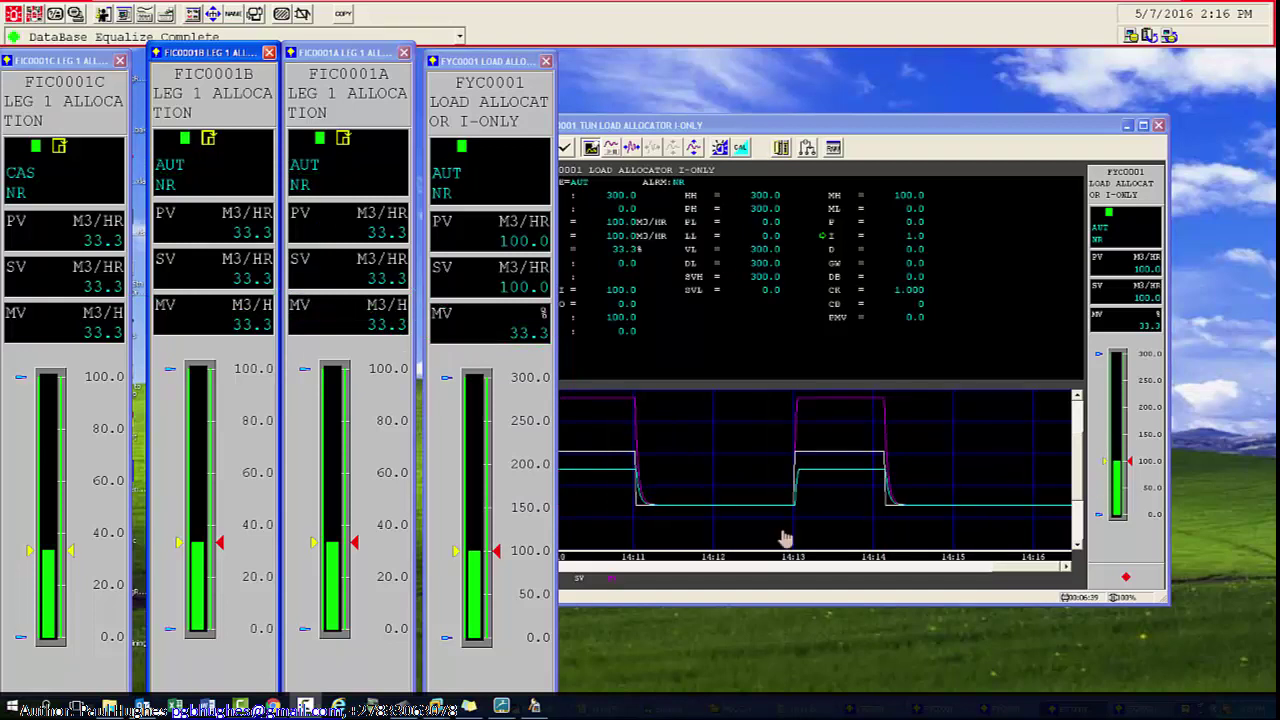
- Enter 200 as the FYC0001 setpoint and mark how its output drives FIC0001C's setpoint
{"action": "left_click", "coordinate": [521, 288]}
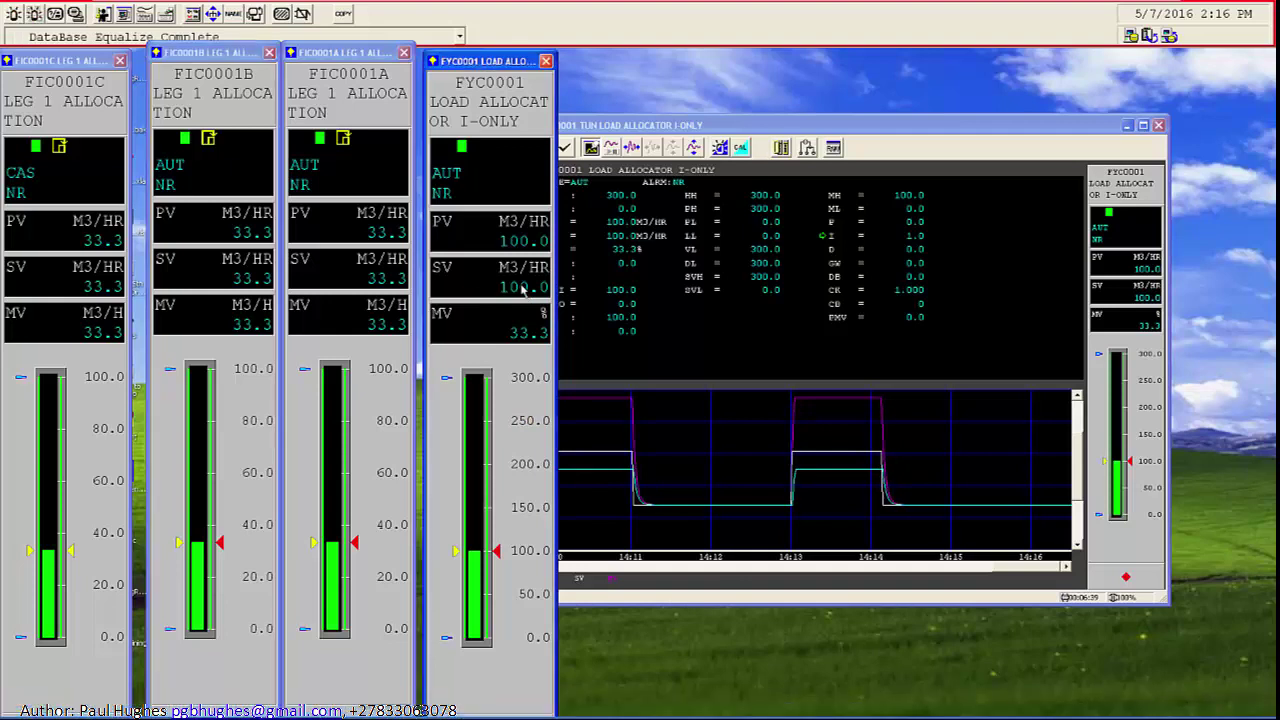
{"action": "type", "text": "200"}
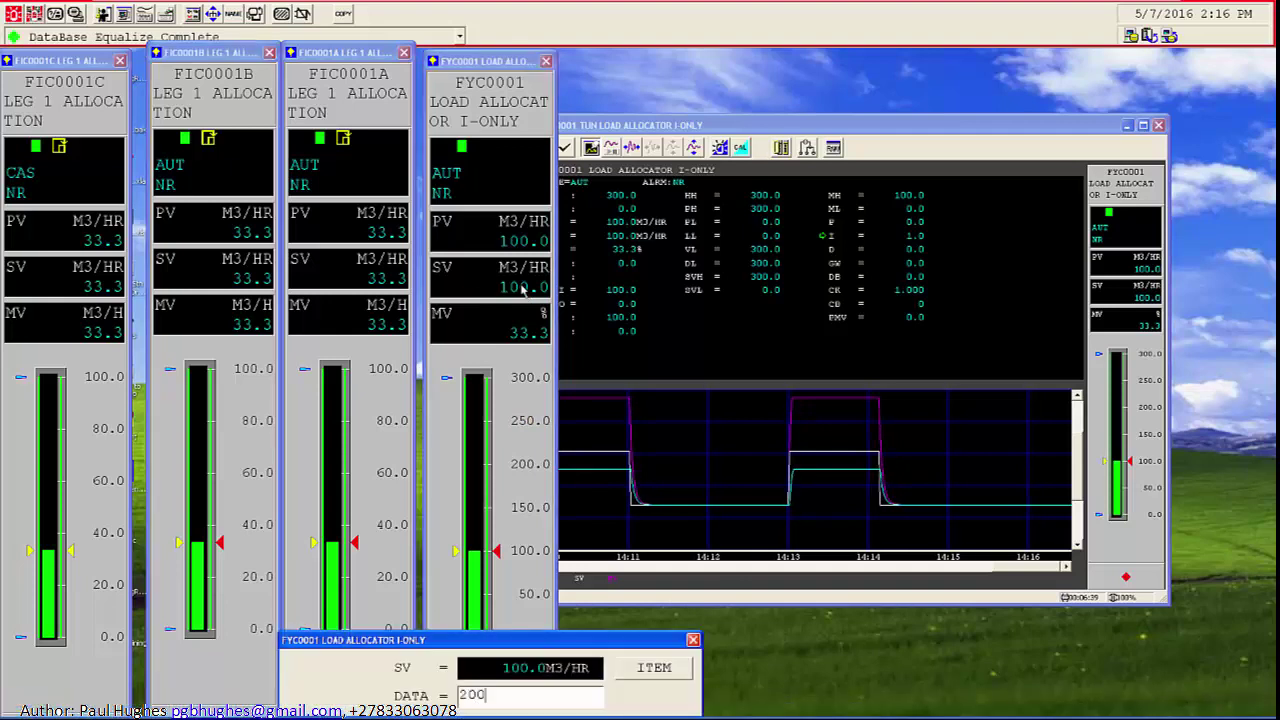
{"action": "key", "text": "Return"}
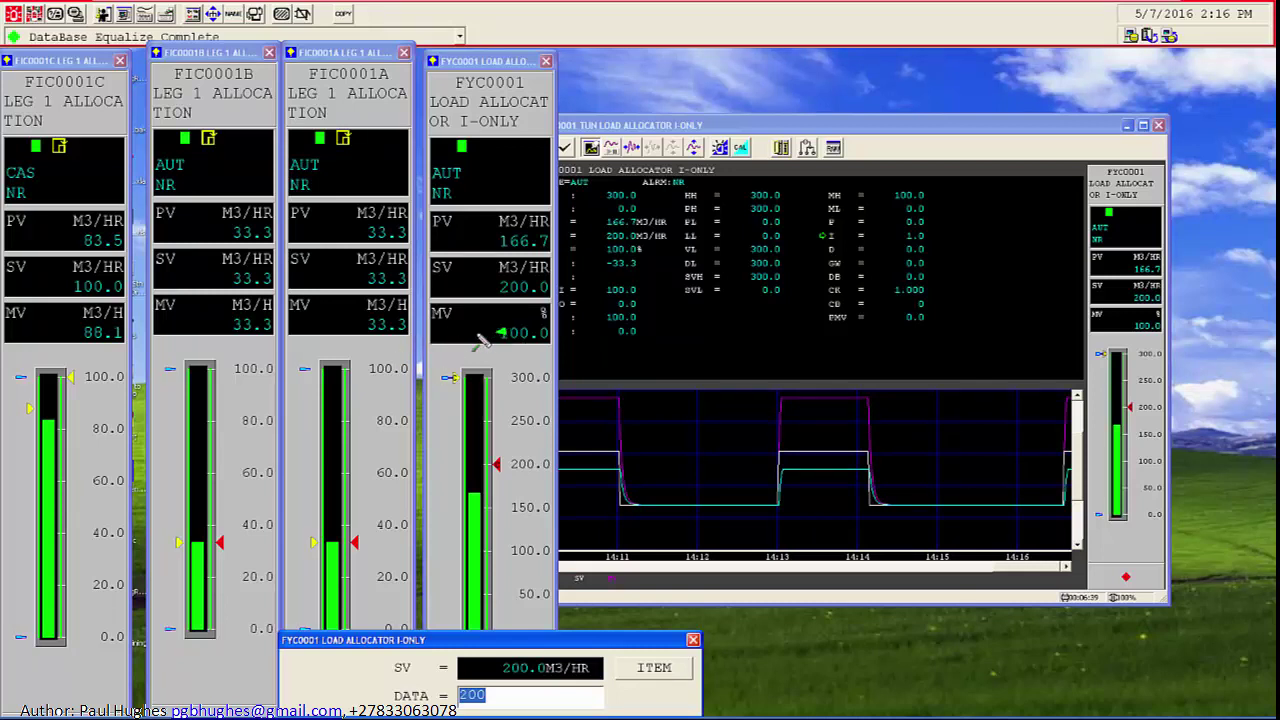
{"action": "left_click_drag", "start_coordinate": [479, 336], "coordinate": [129, 286]}
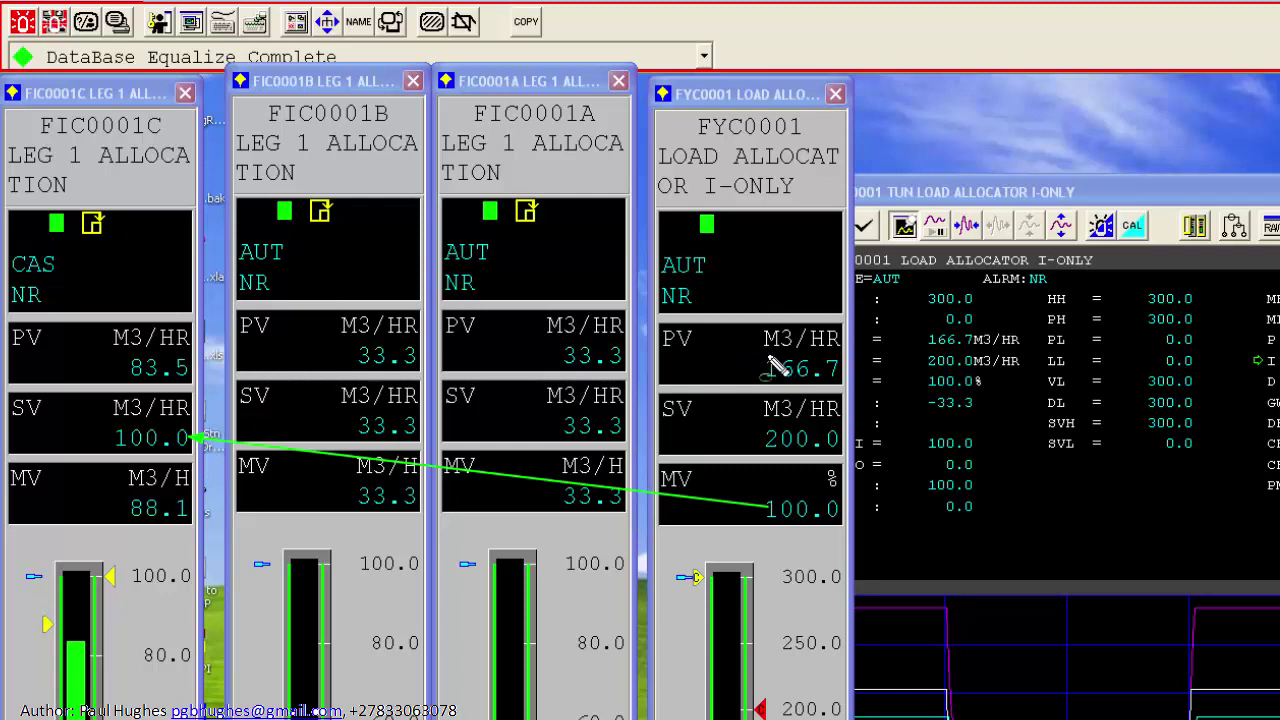
{"action": "mouse_move", "coordinate": [772, 368]}
{"action": "left_mouse_down"}
{"action": "mouse_move", "coordinate": [840, 350]}
{"action": "mouse_move", "coordinate": [848, 398]}
{"action": "mouse_move", "coordinate": [770, 372]}
{"action": "left_mouse_up"}
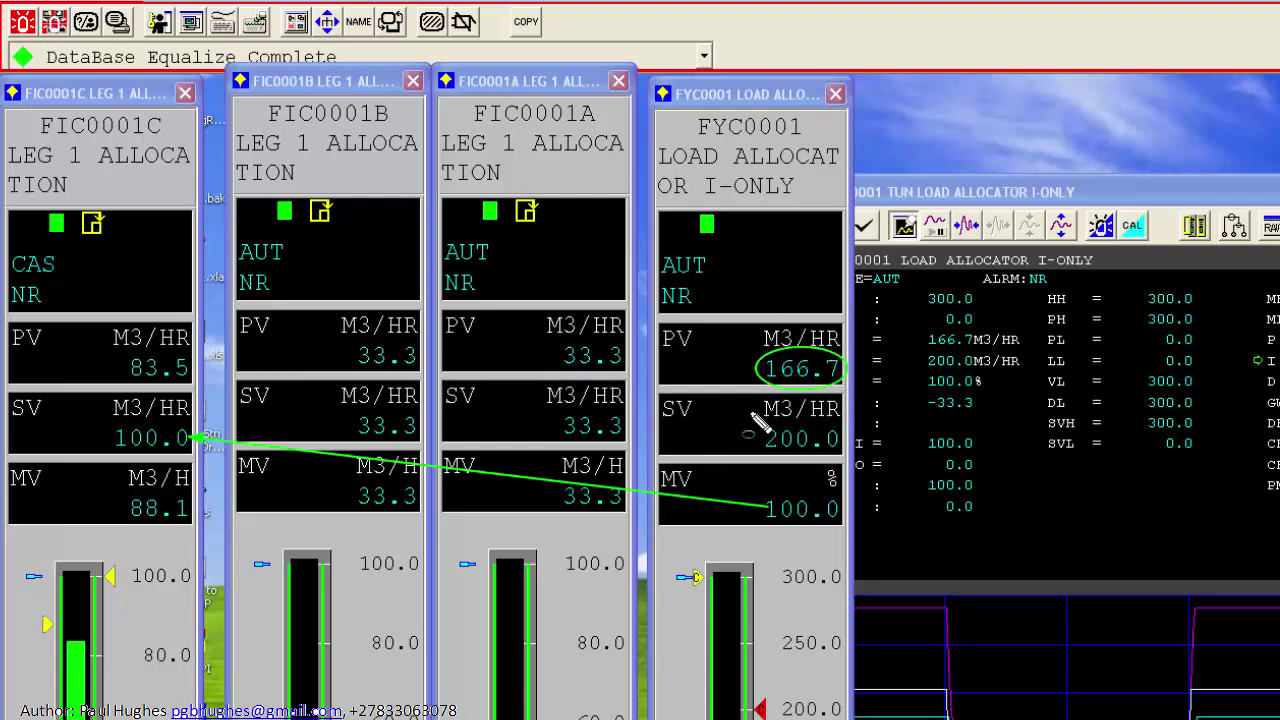
{"action": "mouse_move", "coordinate": [751, 432]}
{"action": "left_mouse_down"}
{"action": "mouse_move", "coordinate": [815, 462]}
{"action": "mouse_move", "coordinate": [850, 440]}
{"action": "left_mouse_up"}
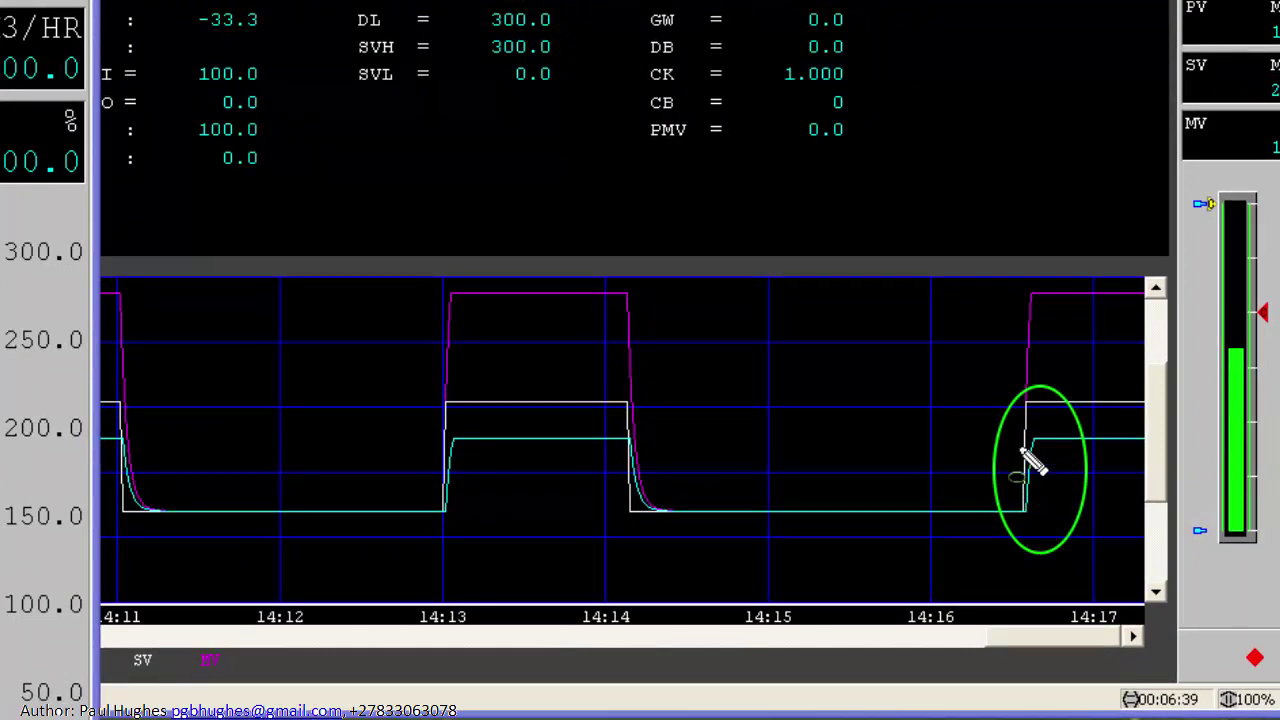
{"action": "mouse_move", "coordinate": [900, 402]}
{"action": "left_mouse_down"}
{"action": "mouse_move", "coordinate": [958, 332]}
{"action": "mouse_move", "coordinate": [1032, 318]}
{"action": "left_mouse_up"}
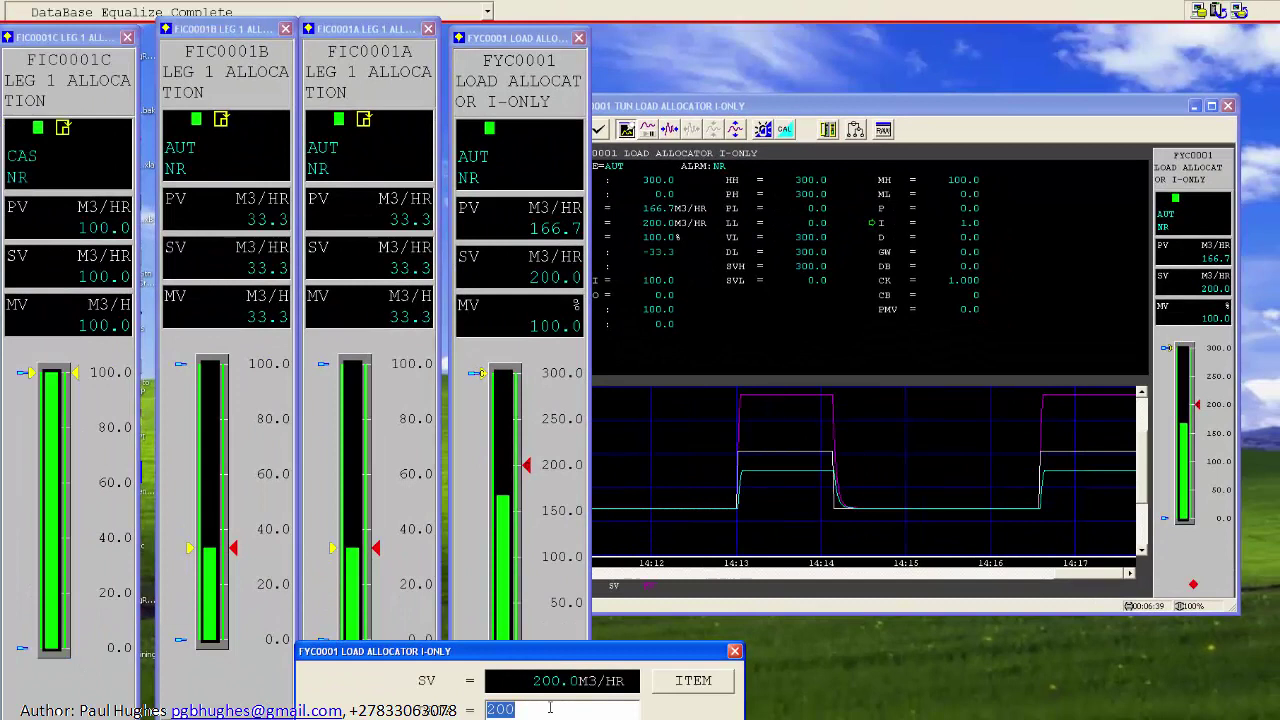
{"action": "type", "text": "100"}
{"action": "key", "text": "Return"}
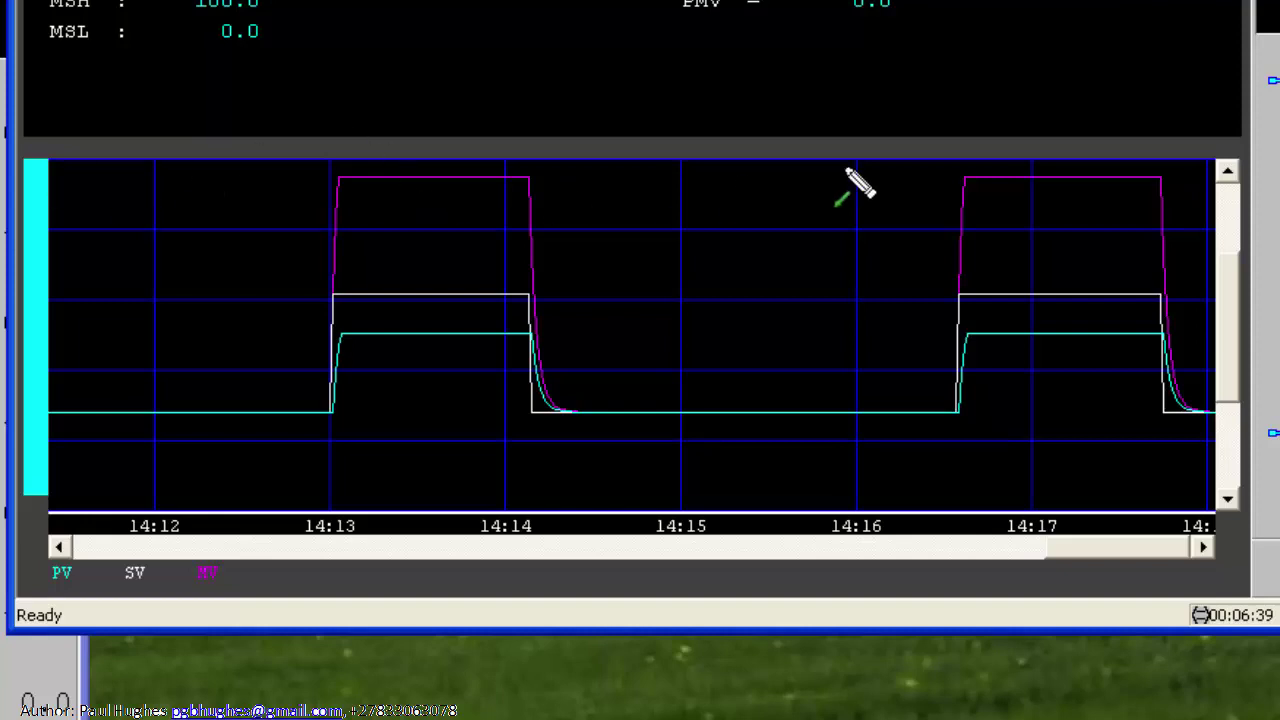
{"action": "left_click_drag", "start_coordinate": [849, 233], "coordinate": [966, 258]}
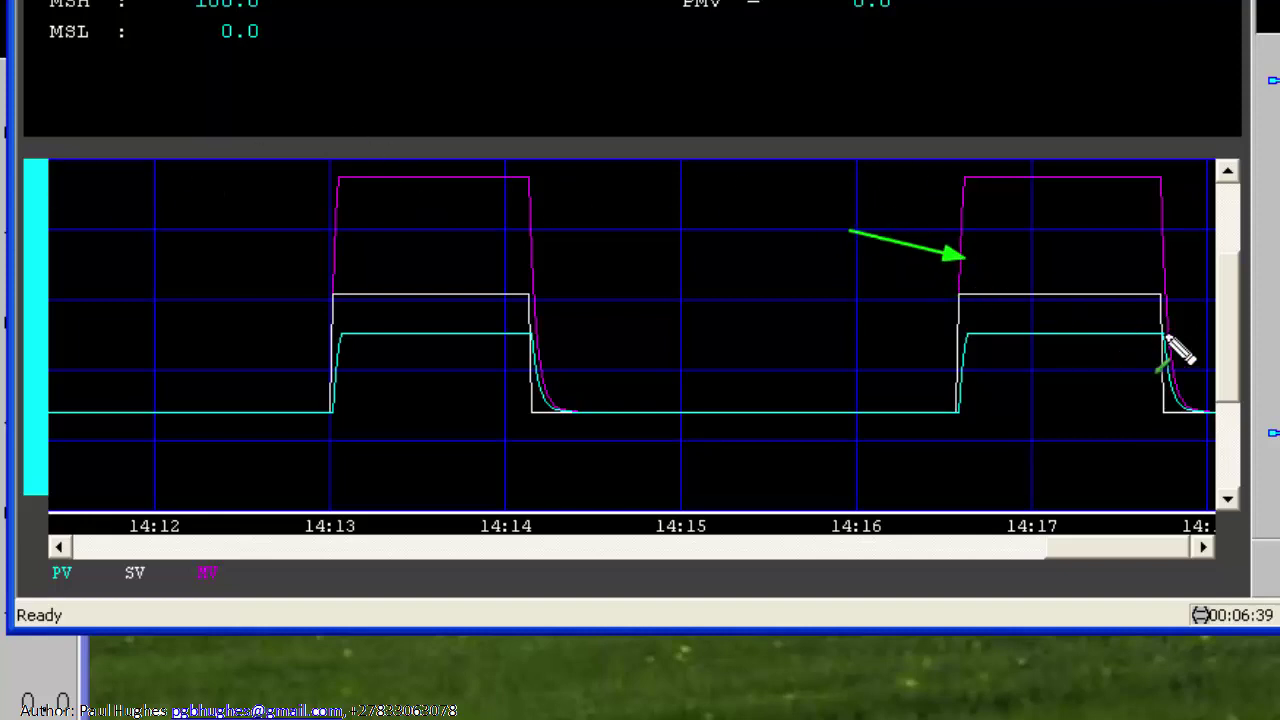
{"action": "left_click_drag", "start_coordinate": [1216, 290], "coordinate": [1184, 378]}
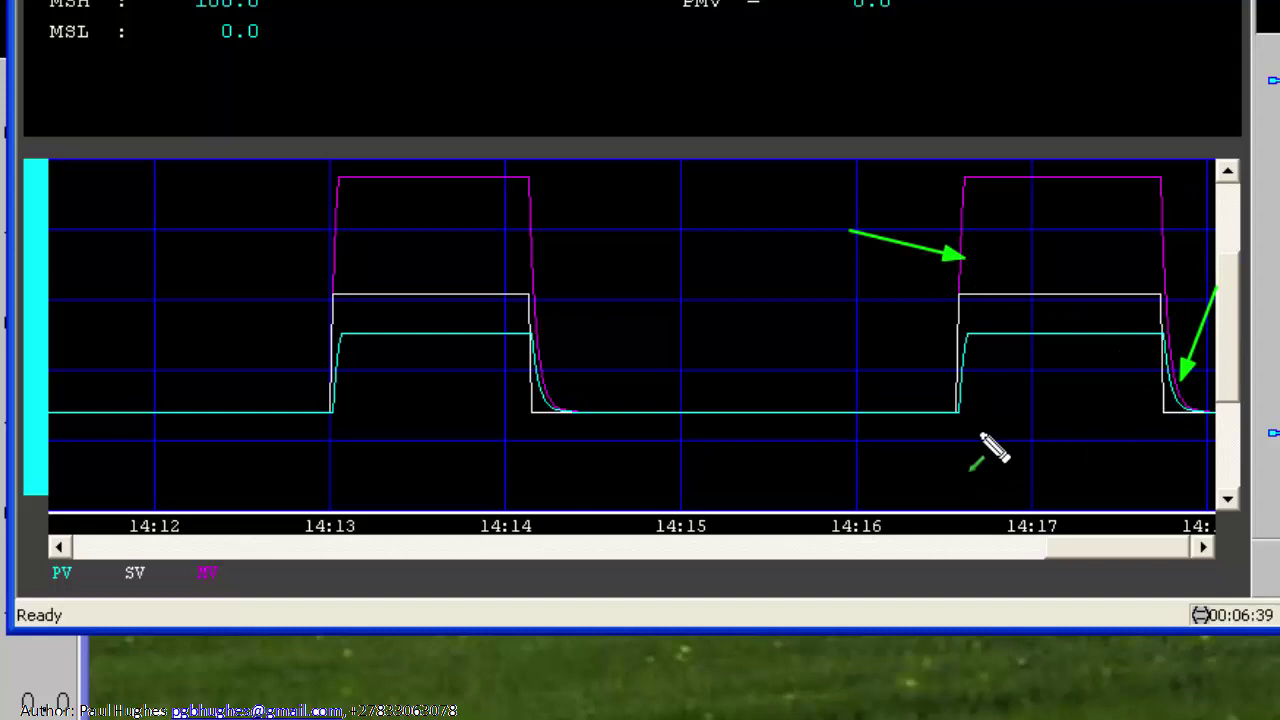
{"action": "left_click_drag", "start_coordinate": [968, 347], "coordinate": [966, 342]}
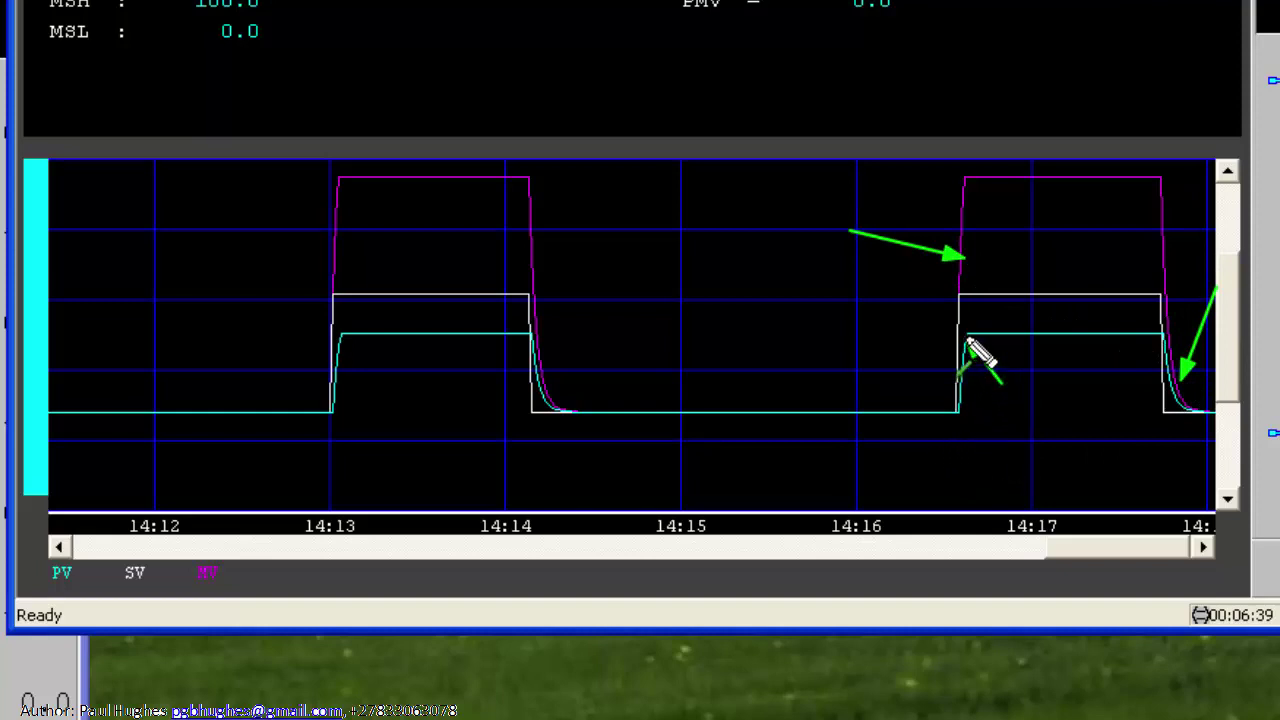
{"action": "mouse_move", "coordinate": [1101, 447]}
{"action": "left_mouse_down"}
{"action": "mouse_move", "coordinate": [1130, 412]}
{"action": "mouse_move", "coordinate": [1172, 396]}
{"action": "left_mouse_up"}
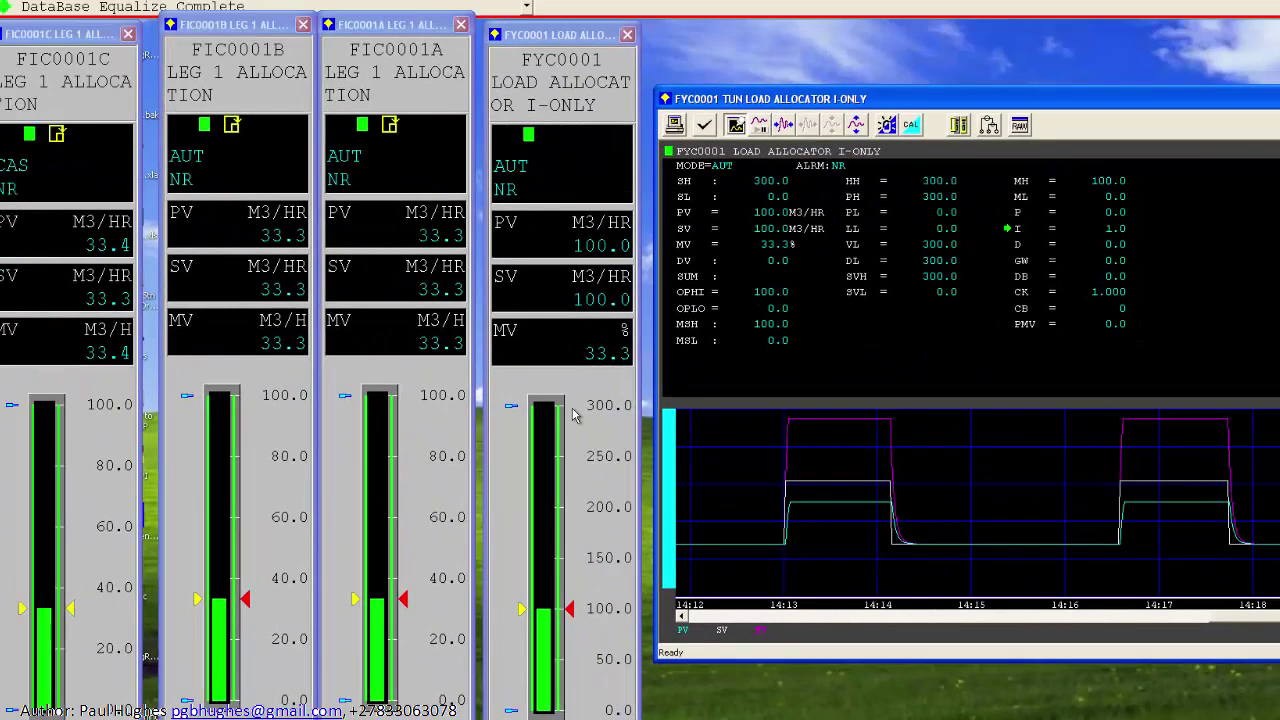
- Enter 200 as the FYC0001 allocator setpoint
{"action": "left_click", "coordinate": [592, 307]}
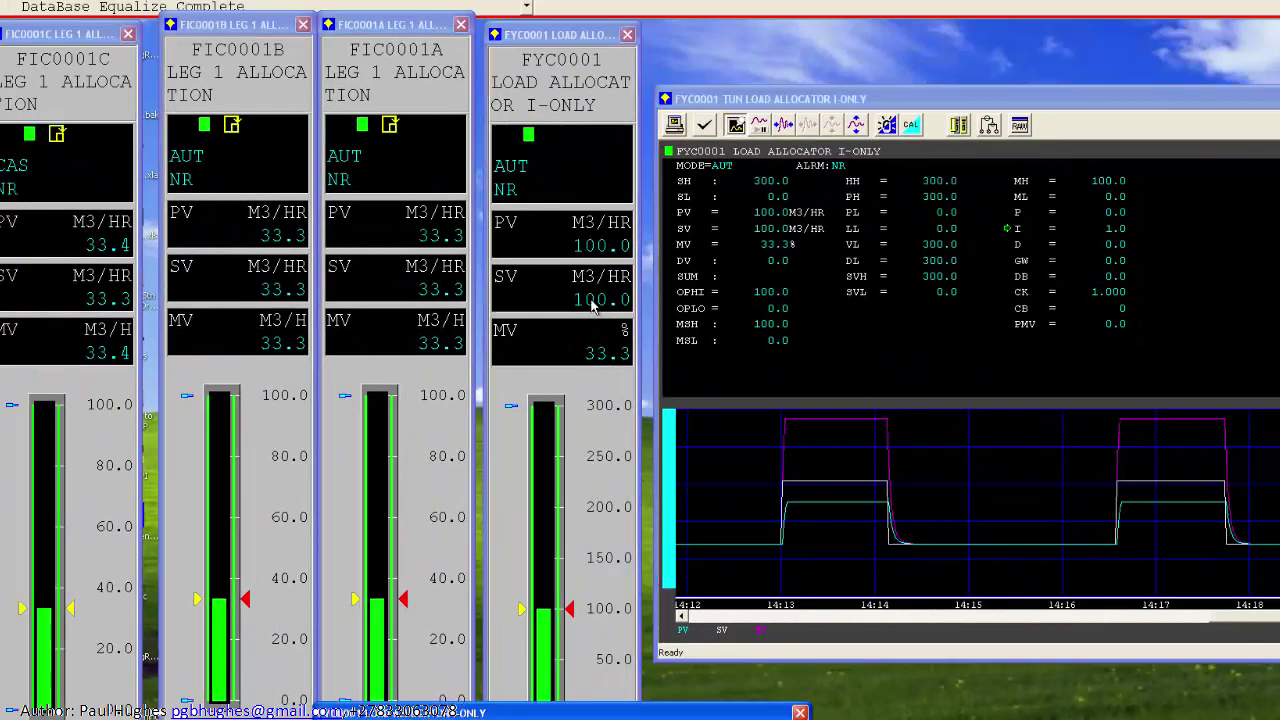
{"action": "type", "text": "200"}
{"action": "key", "text": "Return"}
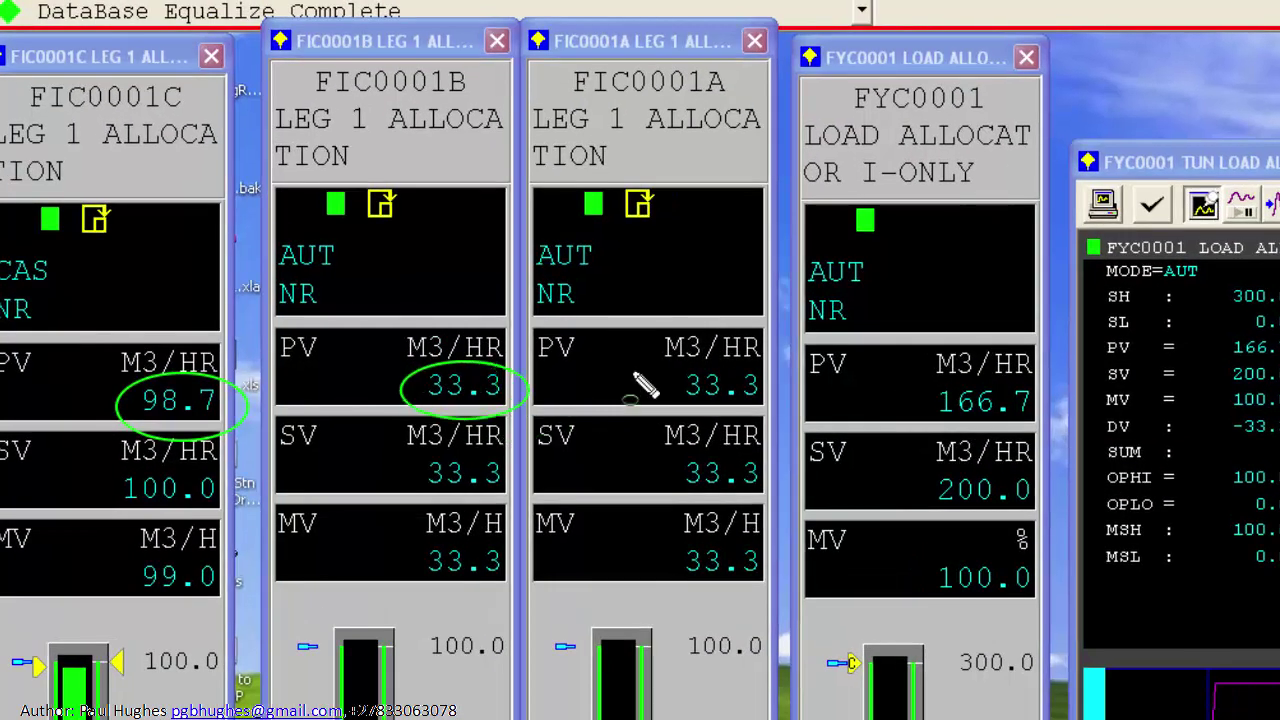
- Annotate FIC0001A's PV of 33.3 against the allocator PV of 166.7, then clear the marks
{"action": "left_click_drag", "start_coordinate": [668, 374], "coordinate": [798, 398]}
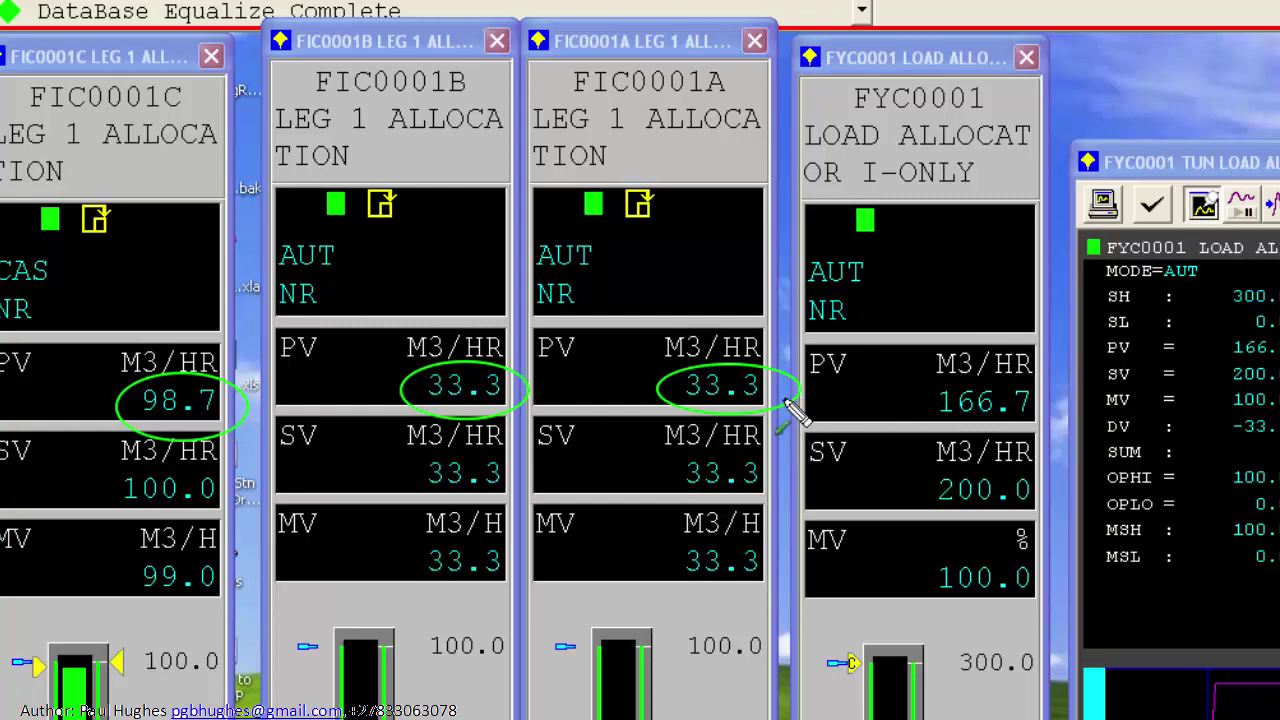
{"action": "left_click_drag", "start_coordinate": [788, 400], "coordinate": [932, 398]}
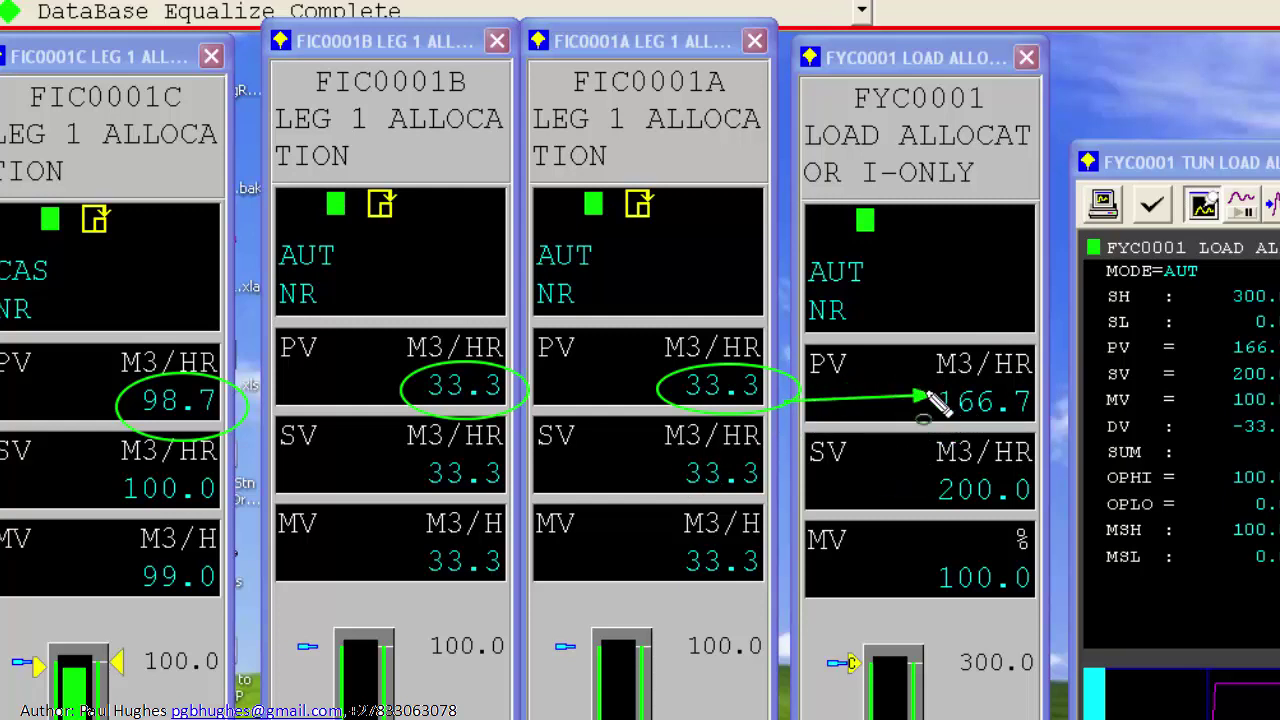
{"action": "left_click_drag", "start_coordinate": [932, 398], "coordinate": [1052, 436]}
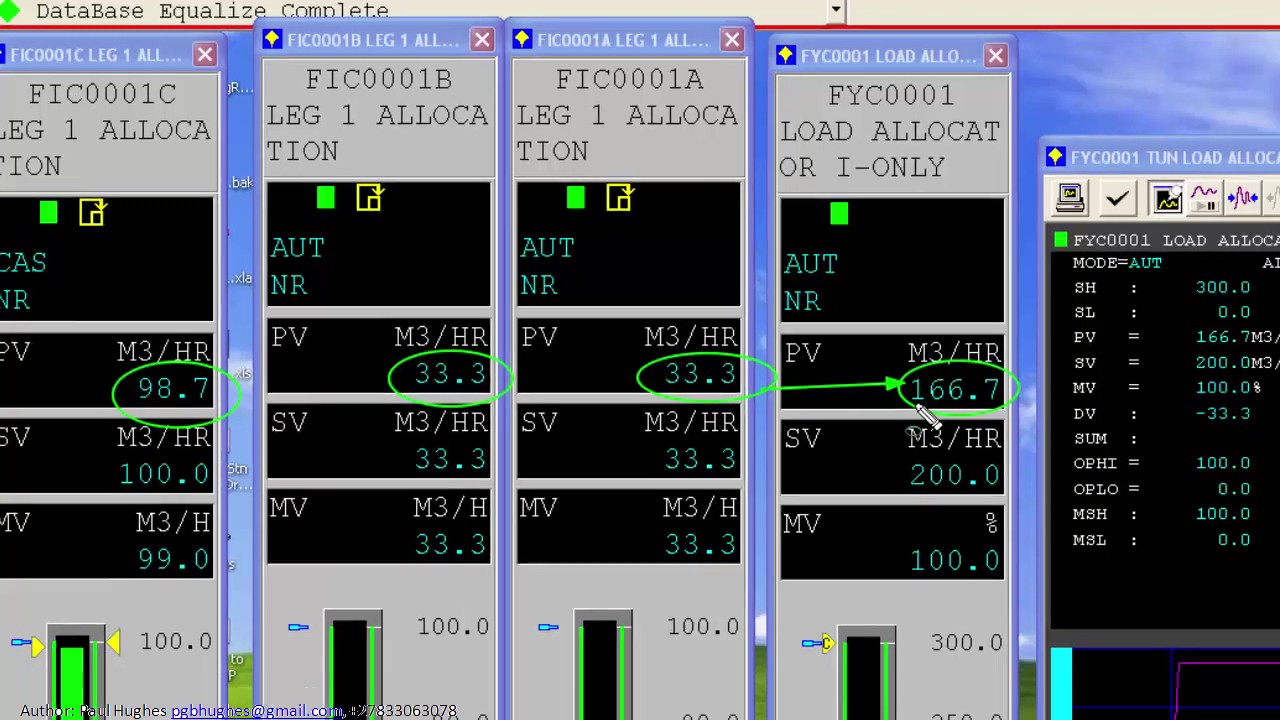
{"action": "key", "text": "Escape"}
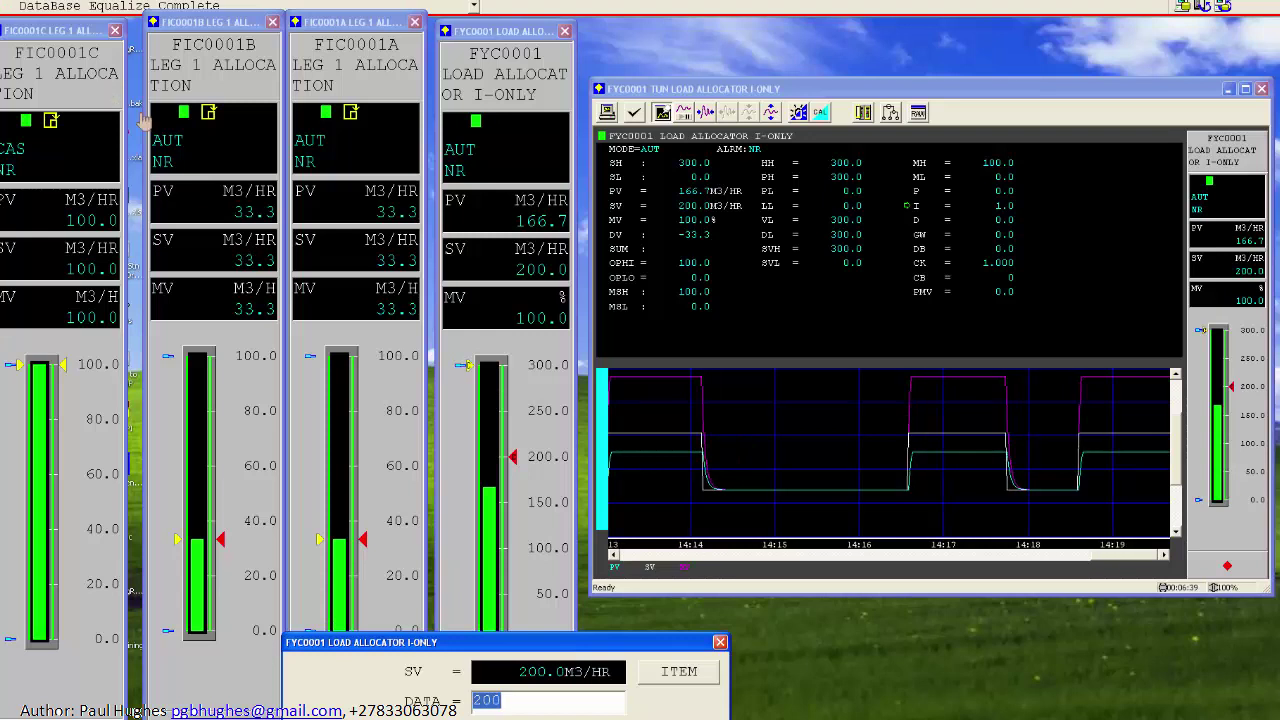
- Change leg FIC0001B's mode to CAS and confirm the change
{"action": "left_click", "coordinate": [167, 142]}
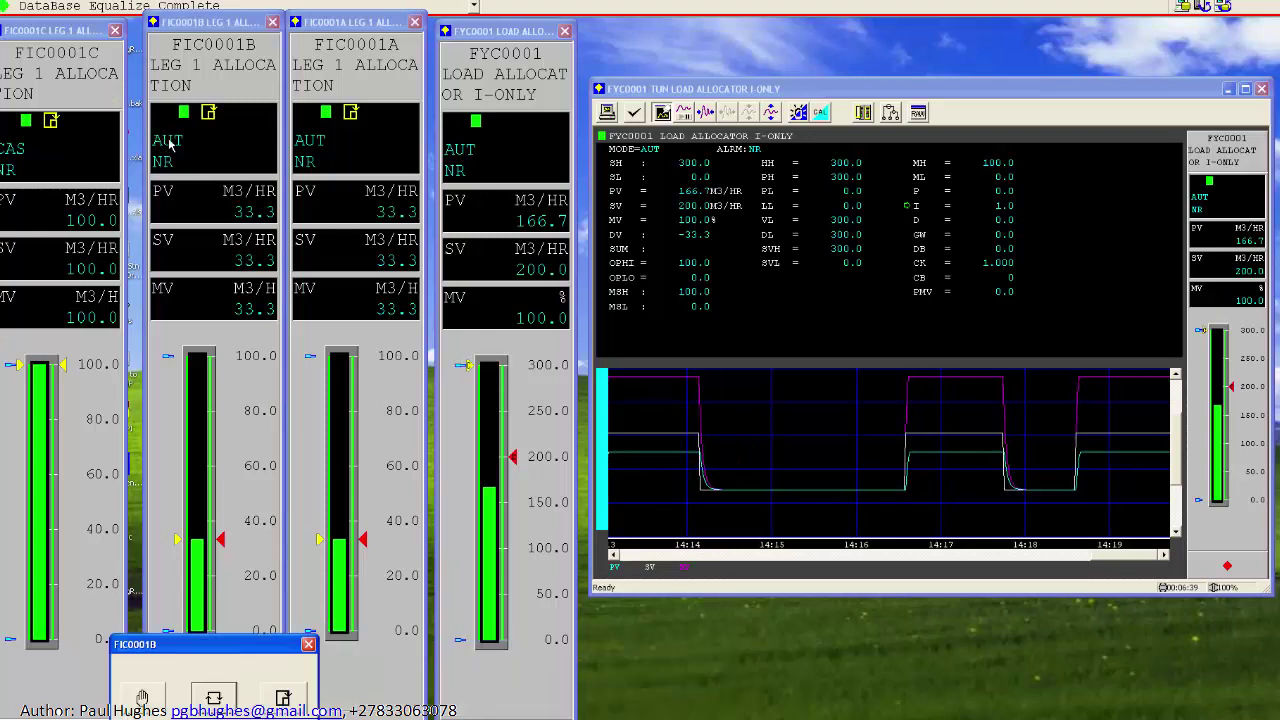
{"action": "left_click_drag", "start_coordinate": [211, 640], "coordinate": [277, 365]}
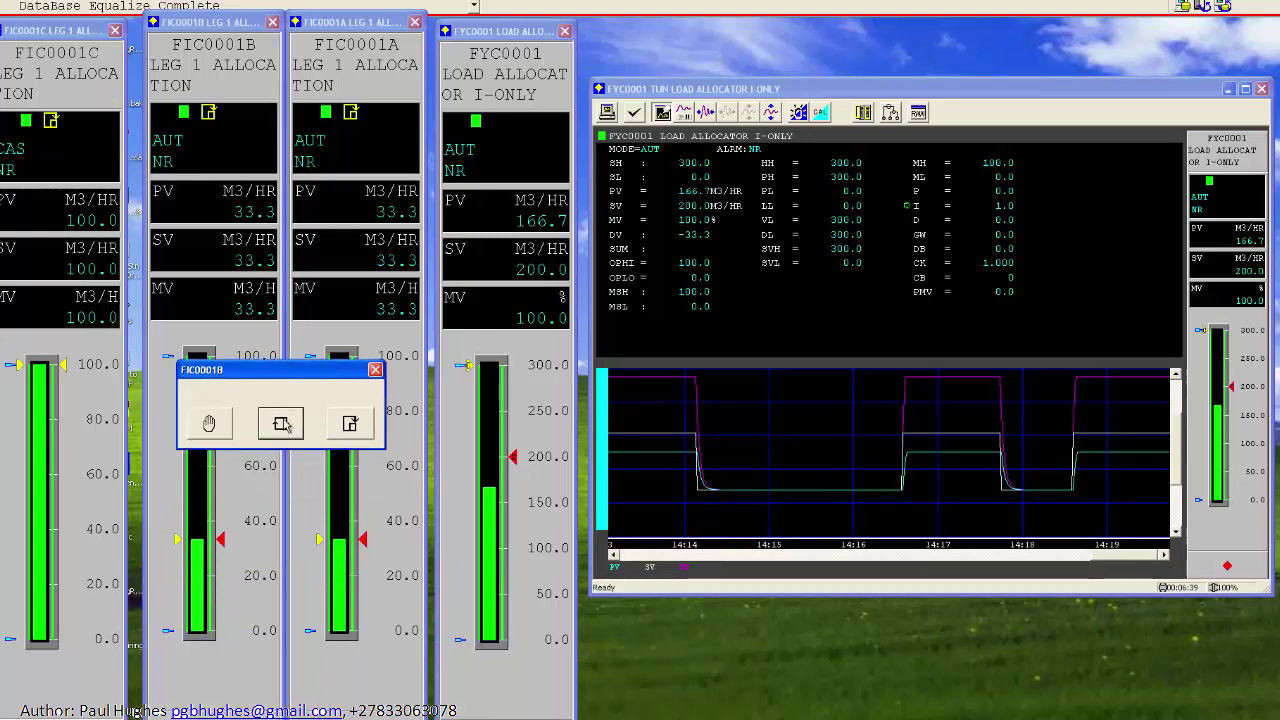
{"action": "left_click", "coordinate": [349, 424]}
{"action": "left_click", "coordinate": [714, 177]}
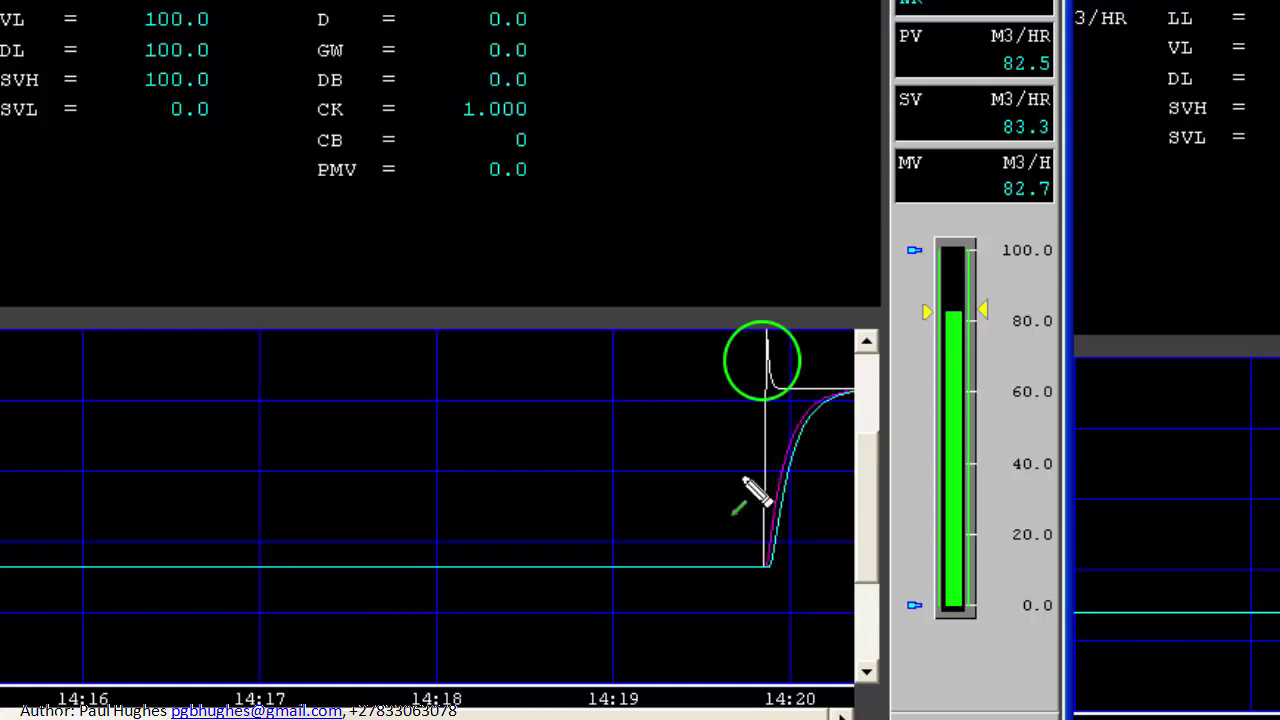
- Mark FIC0001B's PV rising after cascade and the start of its step response on the trend
{"action": "left_click_drag", "start_coordinate": [695, 449], "coordinate": [785, 441]}
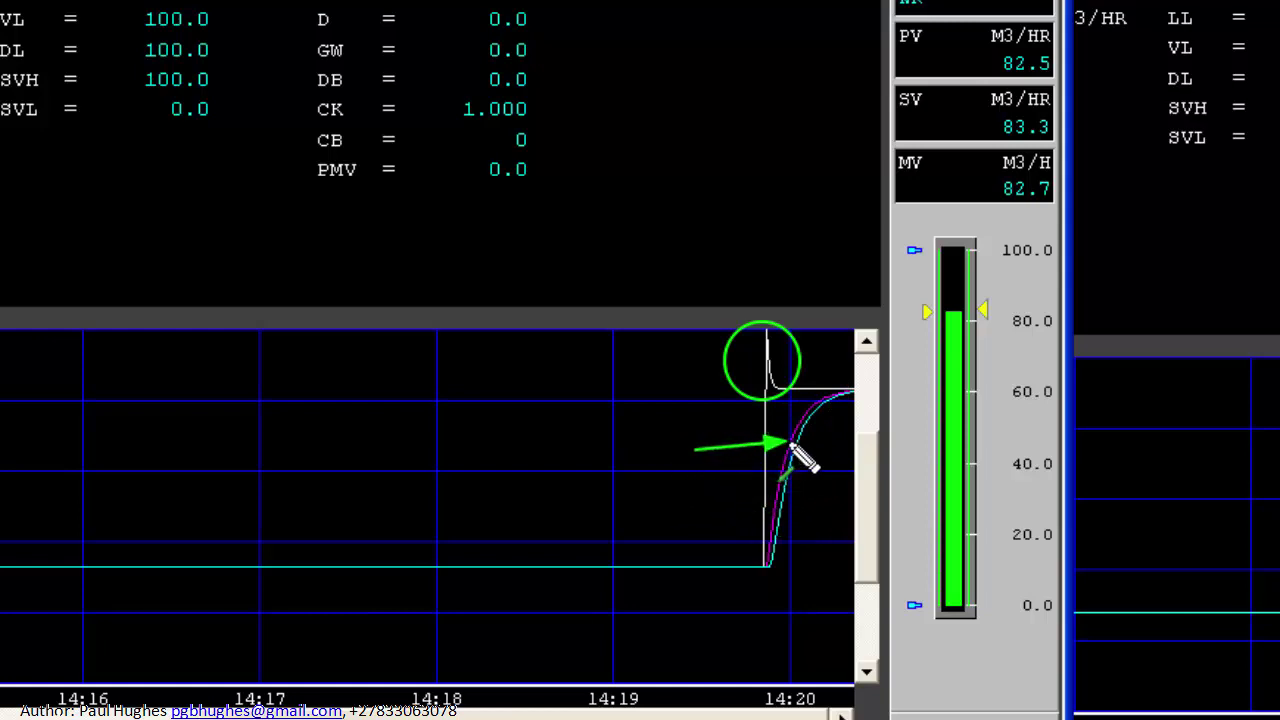
{"action": "left_click_drag", "start_coordinate": [822, 525], "coordinate": [788, 490]}
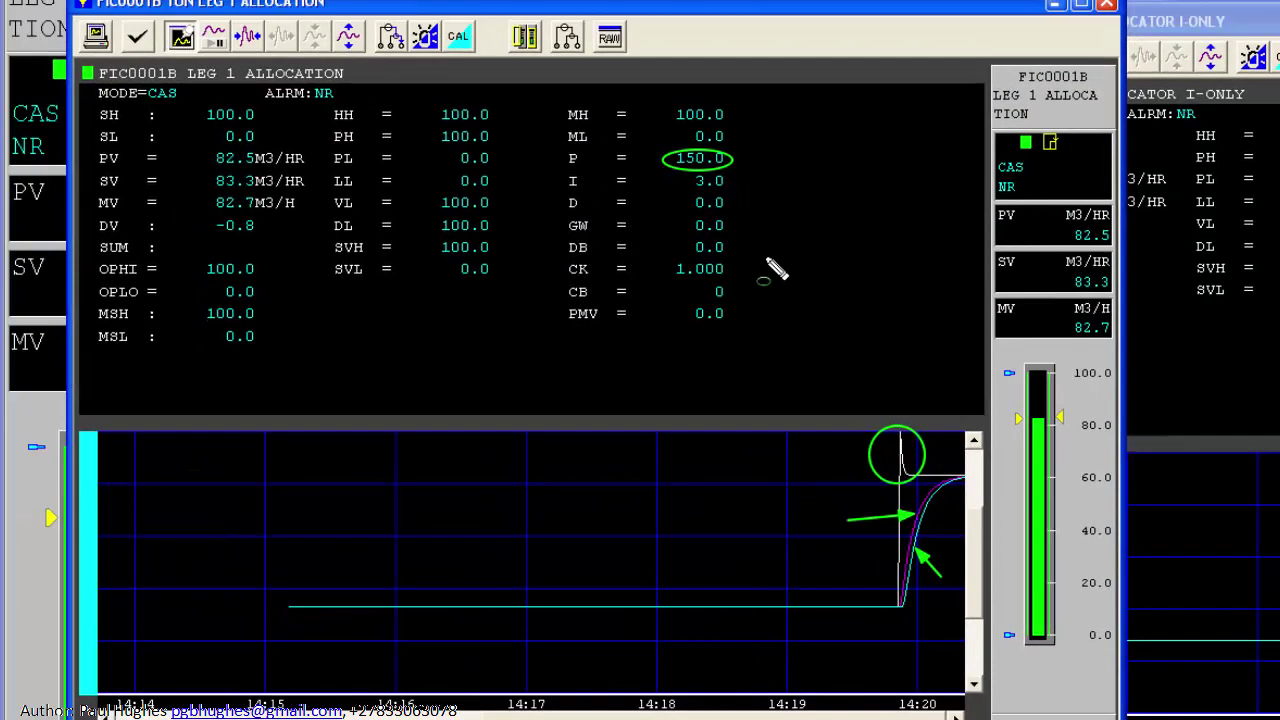
{"action": "left_click_drag", "start_coordinate": [877, 578], "coordinate": [878, 553]}
{"action": "left_click_drag", "start_coordinate": [900, 600], "coordinate": [932, 618]}
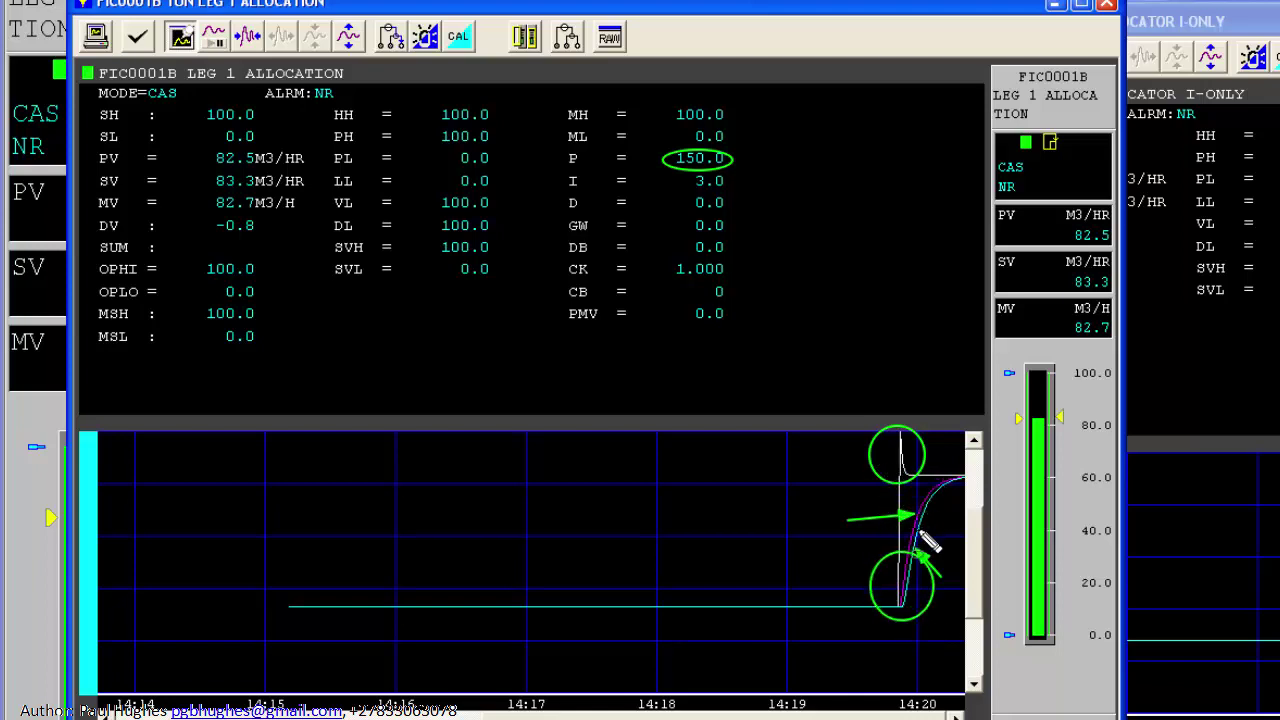
{"action": "left_click_drag", "start_coordinate": [866, 500], "coordinate": [874, 490]}
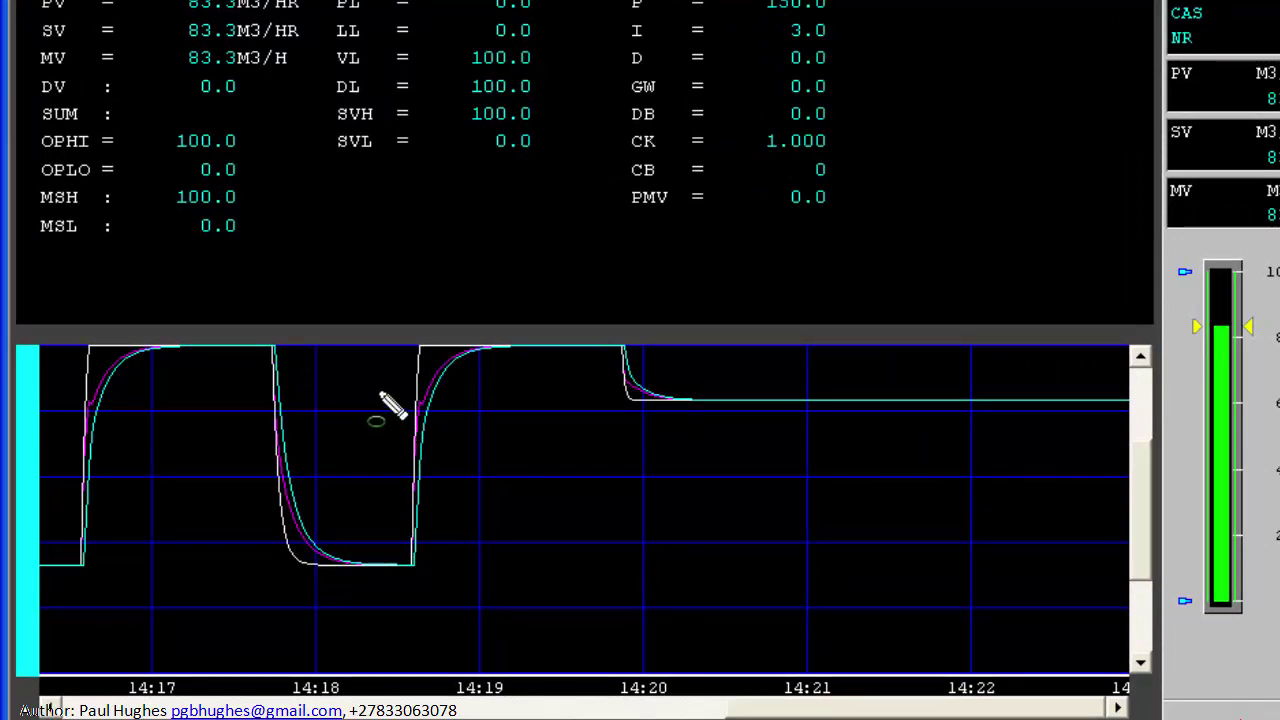
- Mark the rising step near 14:18–14:19 and the settling response near 14:20 on the leg trend
{"action": "left_click_drag", "start_coordinate": [380, 392], "coordinate": [474, 548]}
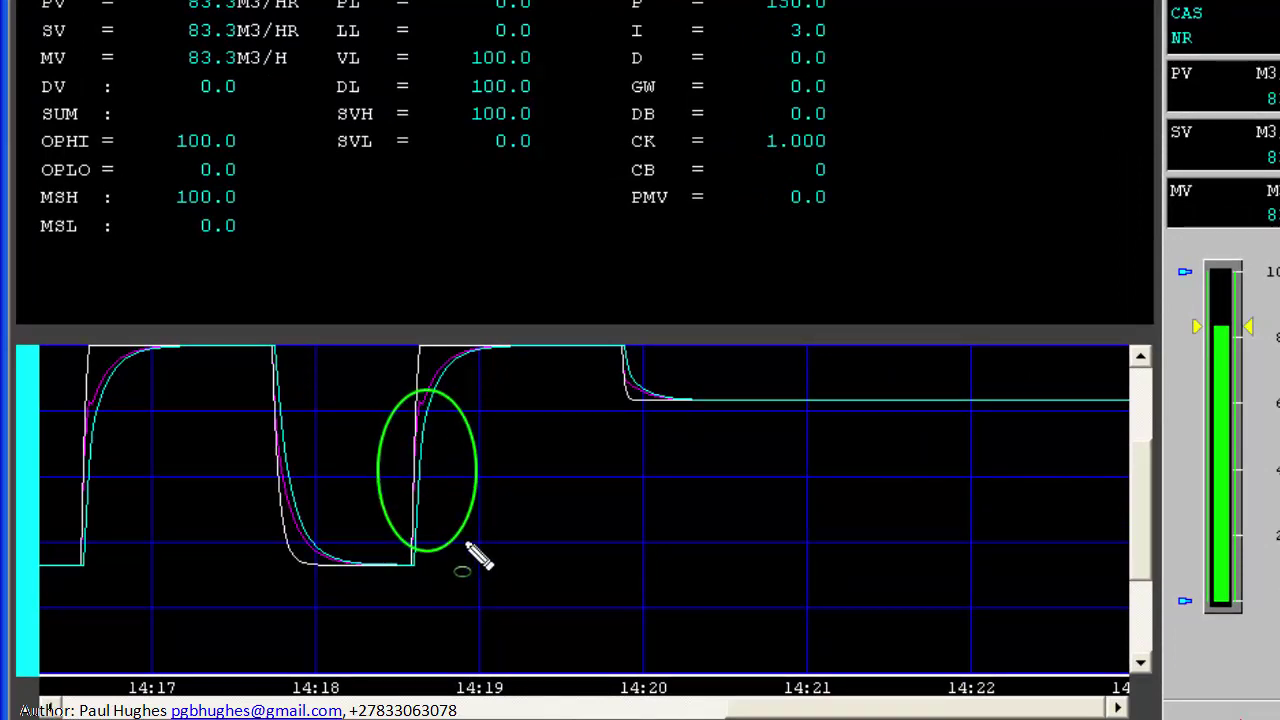
{"action": "mouse_move", "coordinate": [343, 375]}
{"action": "left_mouse_down"}
{"action": "mouse_move", "coordinate": [424, 428]}
{"action": "mouse_move", "coordinate": [408, 406]}
{"action": "left_mouse_up"}
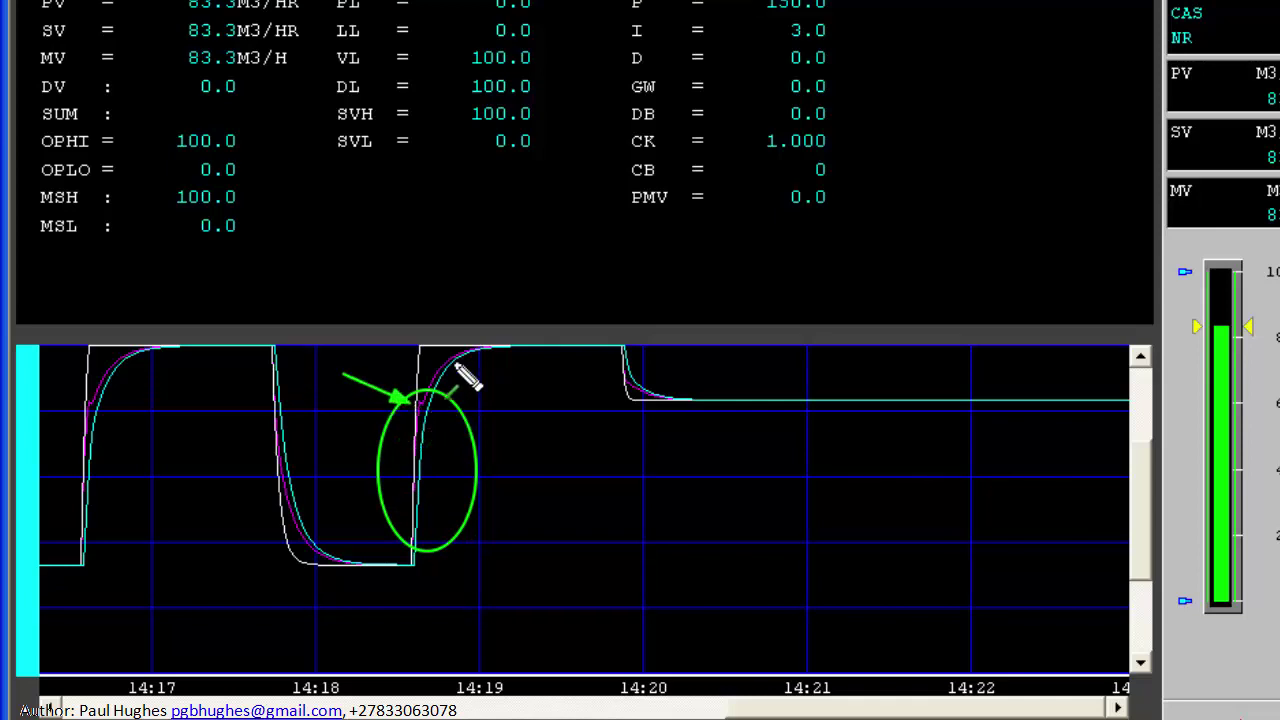
{"action": "mouse_move", "coordinate": [556, 376]}
{"action": "left_mouse_down"}
{"action": "mouse_move", "coordinate": [646, 400]}
{"action": "mouse_move", "coordinate": [622, 383]}
{"action": "left_mouse_up"}
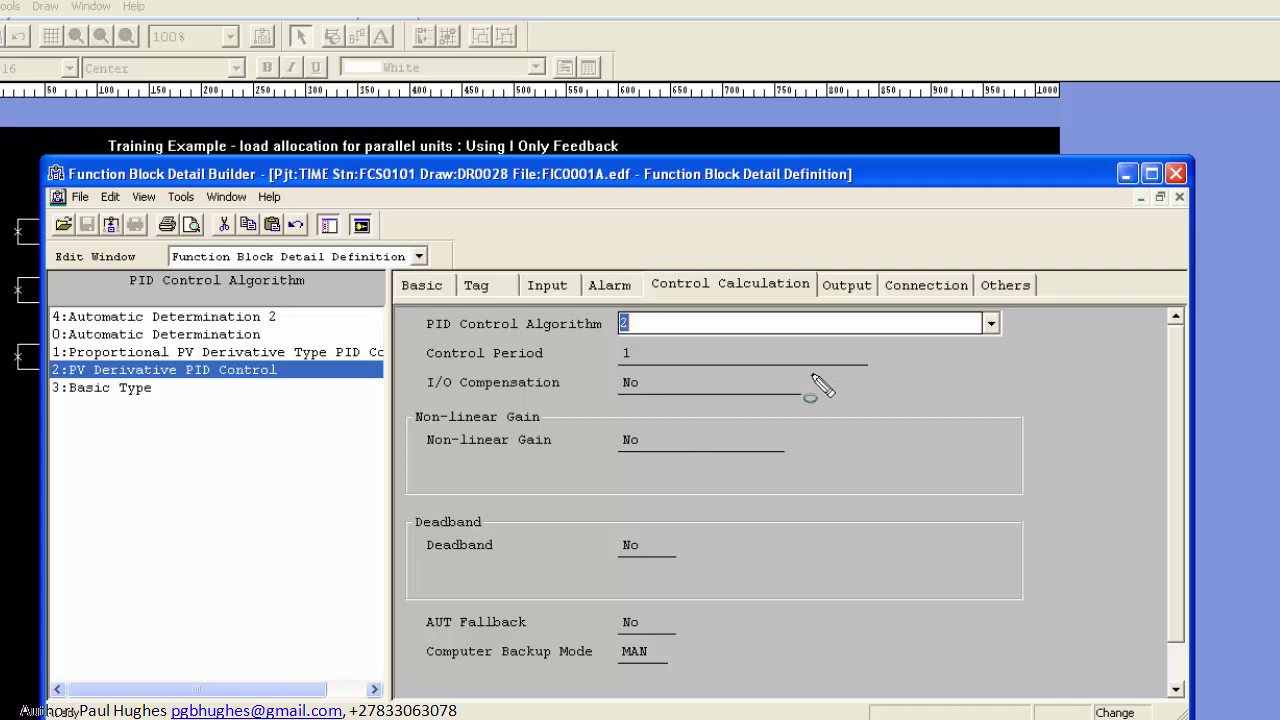
- Inspect FIC0001A's PID Control Algorithm, pointing out option 2: PV Derivative PID Control, left unchanged
{"action": "left_click", "coordinate": [630, 340]}
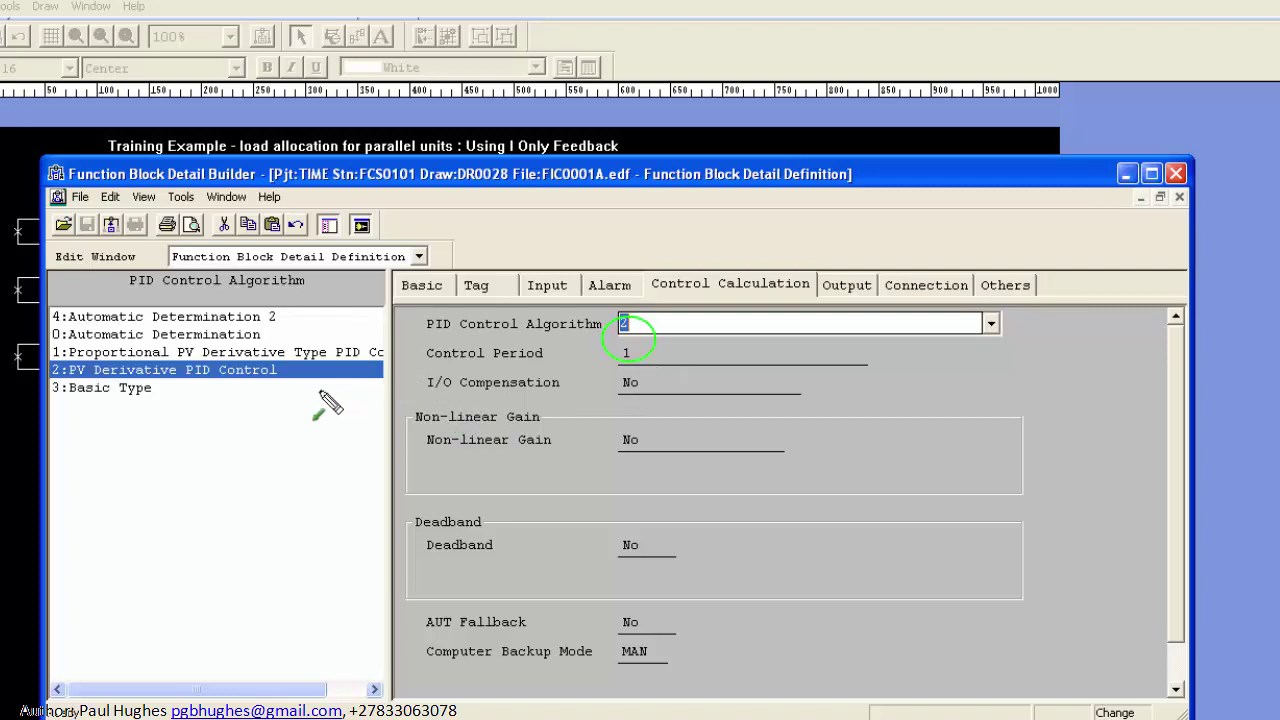
{"action": "mouse_move", "coordinate": [325, 366]}
{"action": "left_mouse_down"}
{"action": "mouse_move", "coordinate": [520, 298]}
{"action": "mouse_move", "coordinate": [594, 339]}
{"action": "left_mouse_up"}
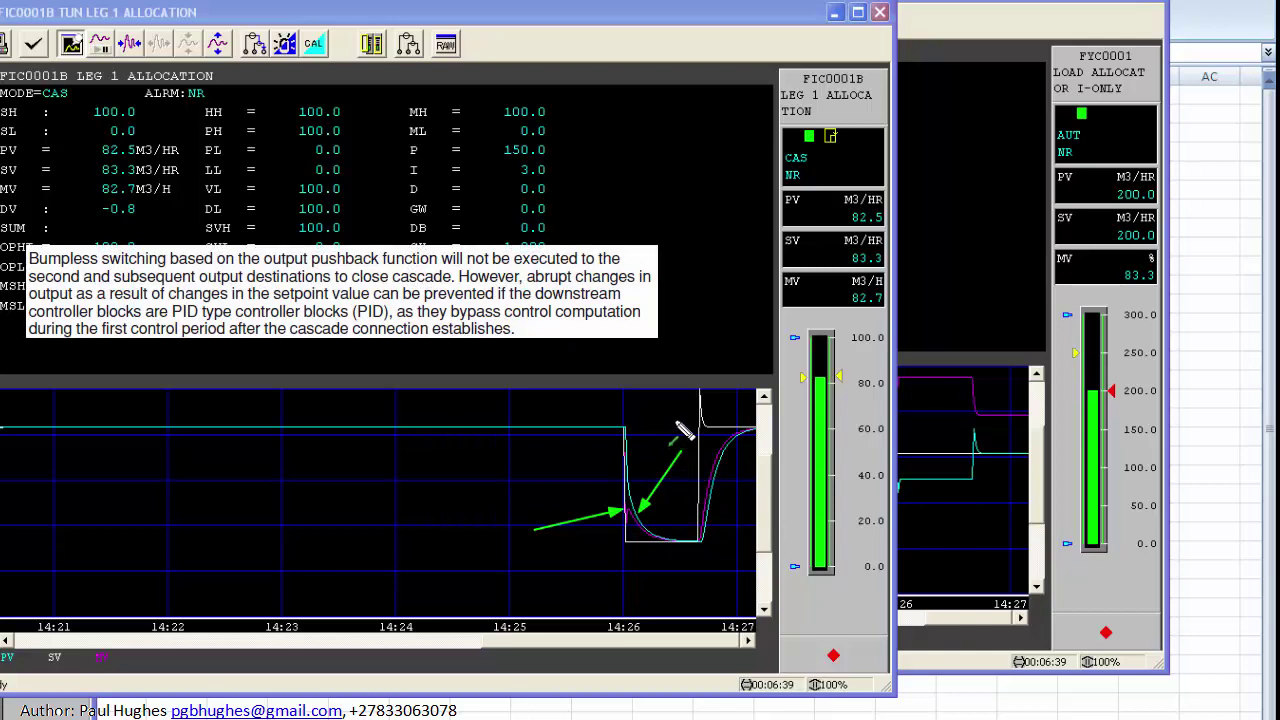
- Mark FIC0001B's PV dip and trough near 14:26, then bring the FYC0001 tuning window forward
{"action": "left_click_drag", "start_coordinate": [690, 437], "coordinate": [722, 468]}
{"action": "left_click_drag", "start_coordinate": [737, 557], "coordinate": [745, 549]}
{"action": "mouse_move", "coordinate": [688, 540]}
{"action": "left_mouse_down"}
{"action": "mouse_move", "coordinate": [706, 518]}
{"action": "mouse_move", "coordinate": [704, 568]}
{"action": "mouse_move", "coordinate": [689, 542]}
{"action": "left_mouse_up"}
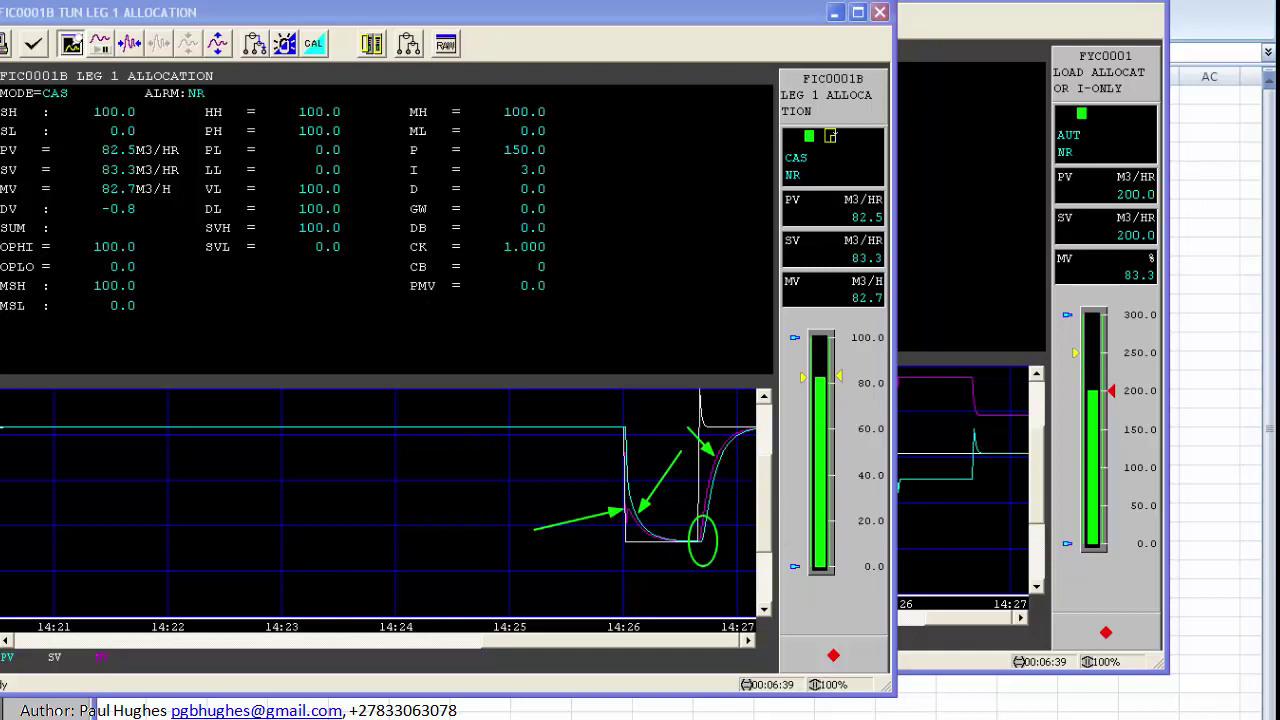
{"action": "left_click", "coordinate": [957, 12]}
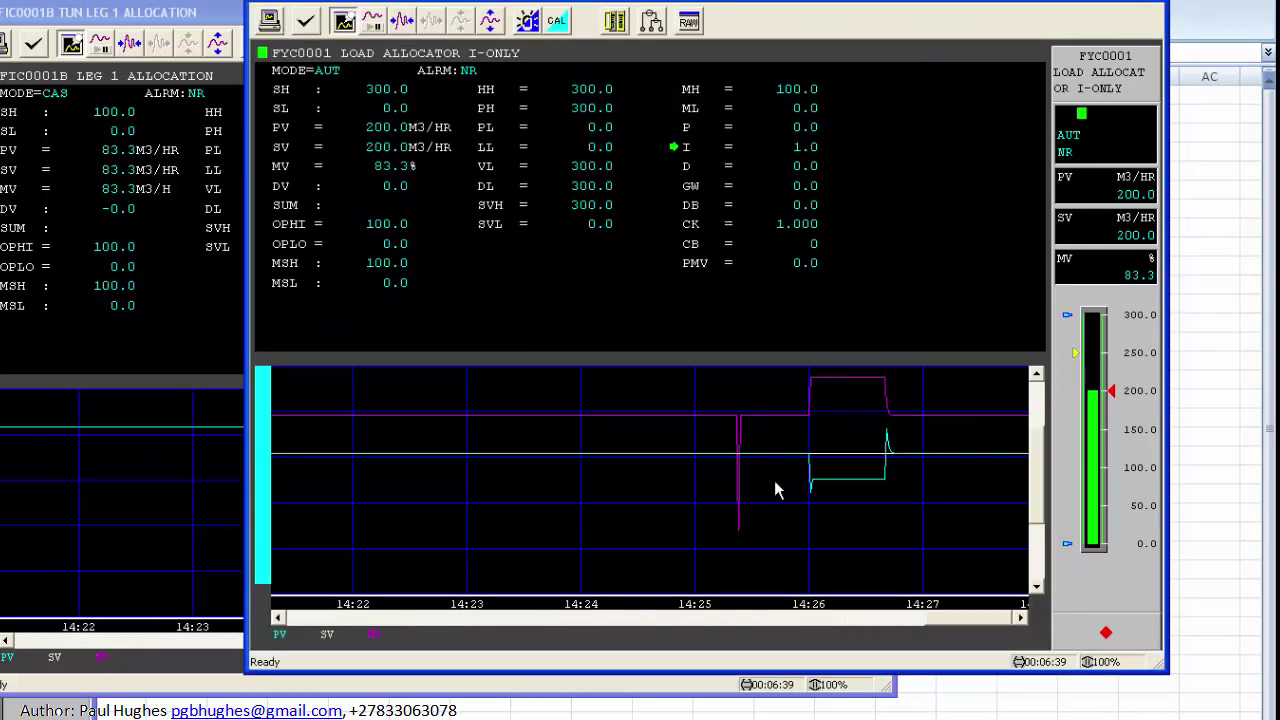
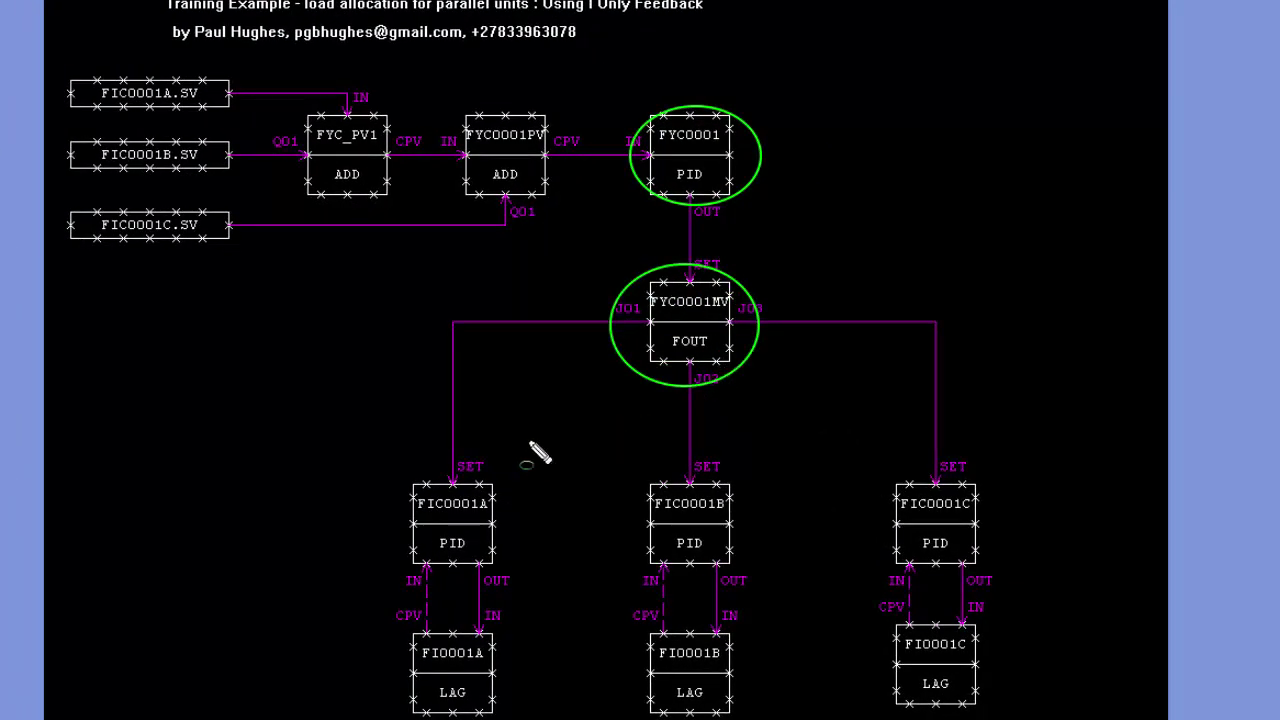
- Circle legs FIC0001A, B and C, and arrow the FIC0001C.SV feed and the FYC0001PV and FYC0001 links
{"action": "left_click_drag", "start_coordinate": [386, 464], "coordinate": [526, 563]}
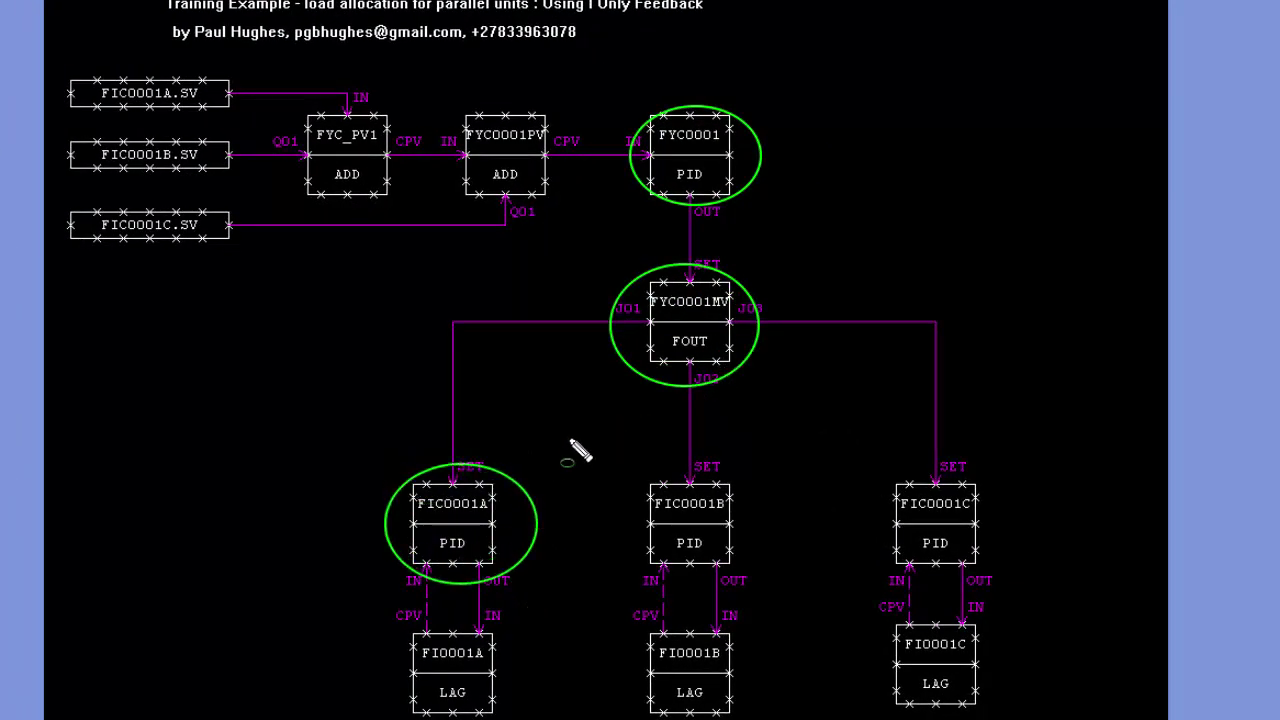
{"action": "mouse_move", "coordinate": [609, 477]}
{"action": "left_mouse_down"}
{"action": "mouse_move", "coordinate": [757, 563]}
{"action": "mouse_move", "coordinate": [615, 478]}
{"action": "left_mouse_up"}
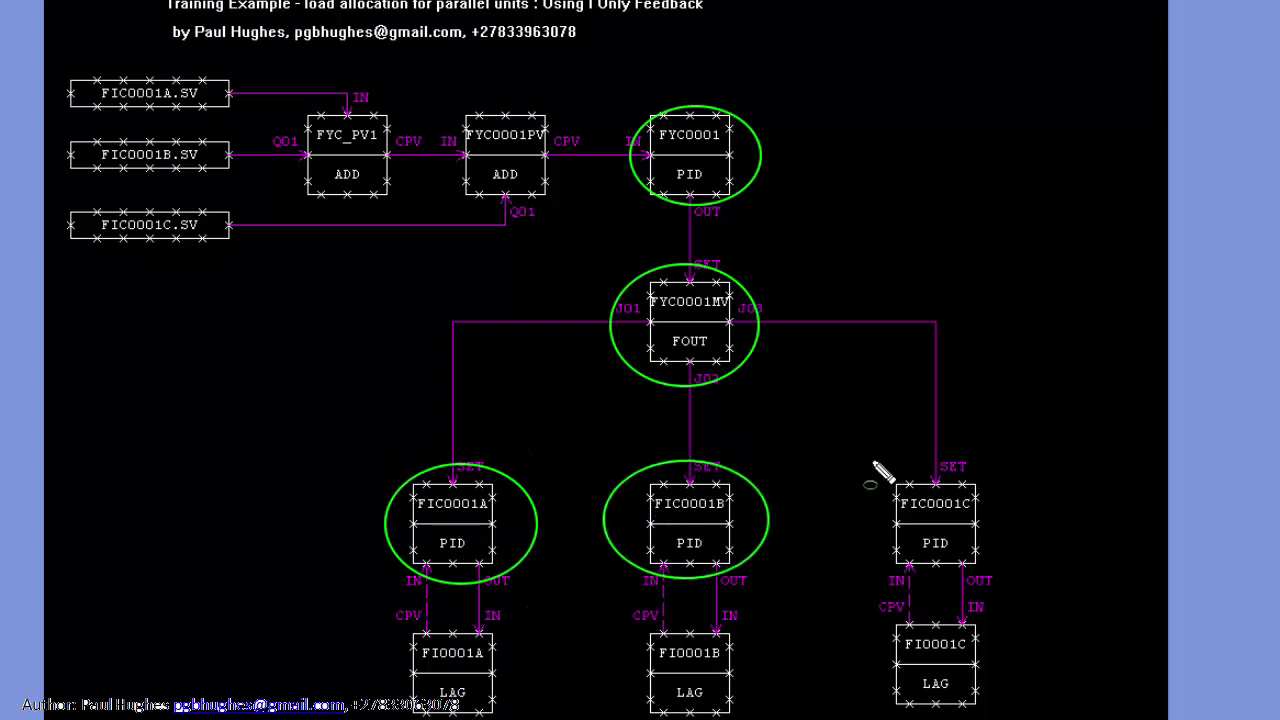
{"action": "left_click_drag", "start_coordinate": [873, 452], "coordinate": [1008, 578]}
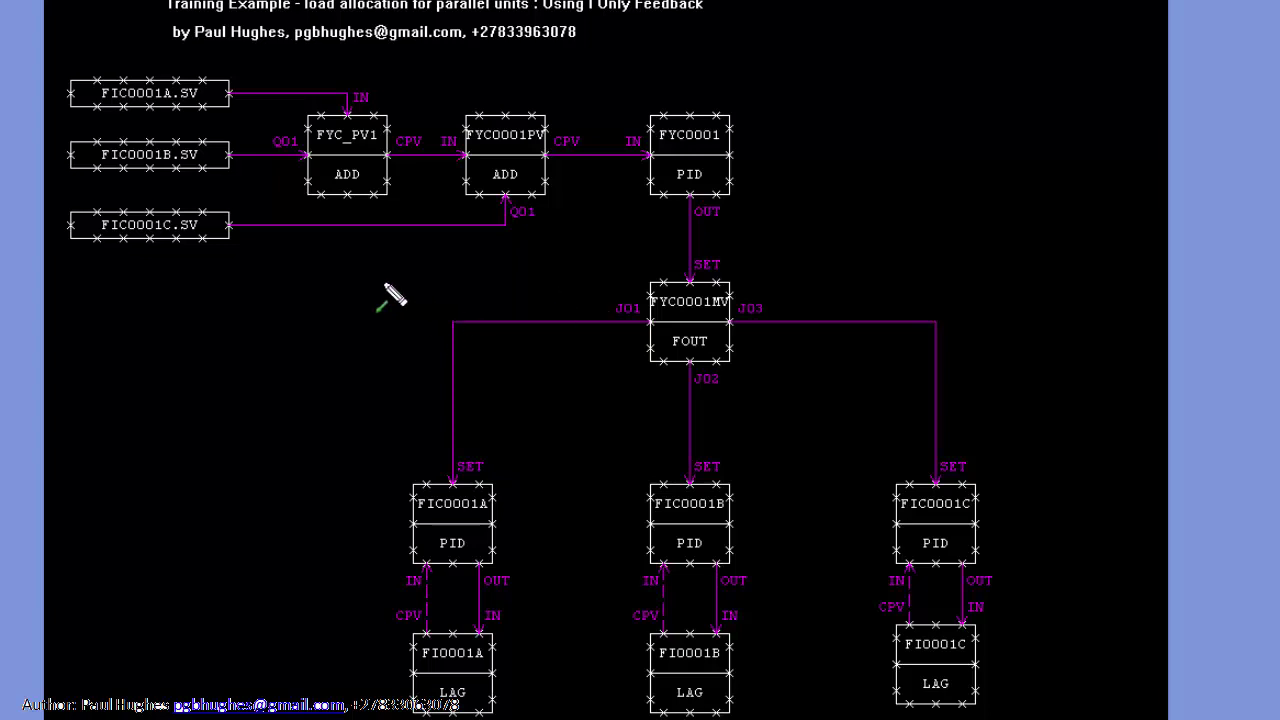
{"action": "left_click_drag", "start_coordinate": [325, 292], "coordinate": [362, 232]}
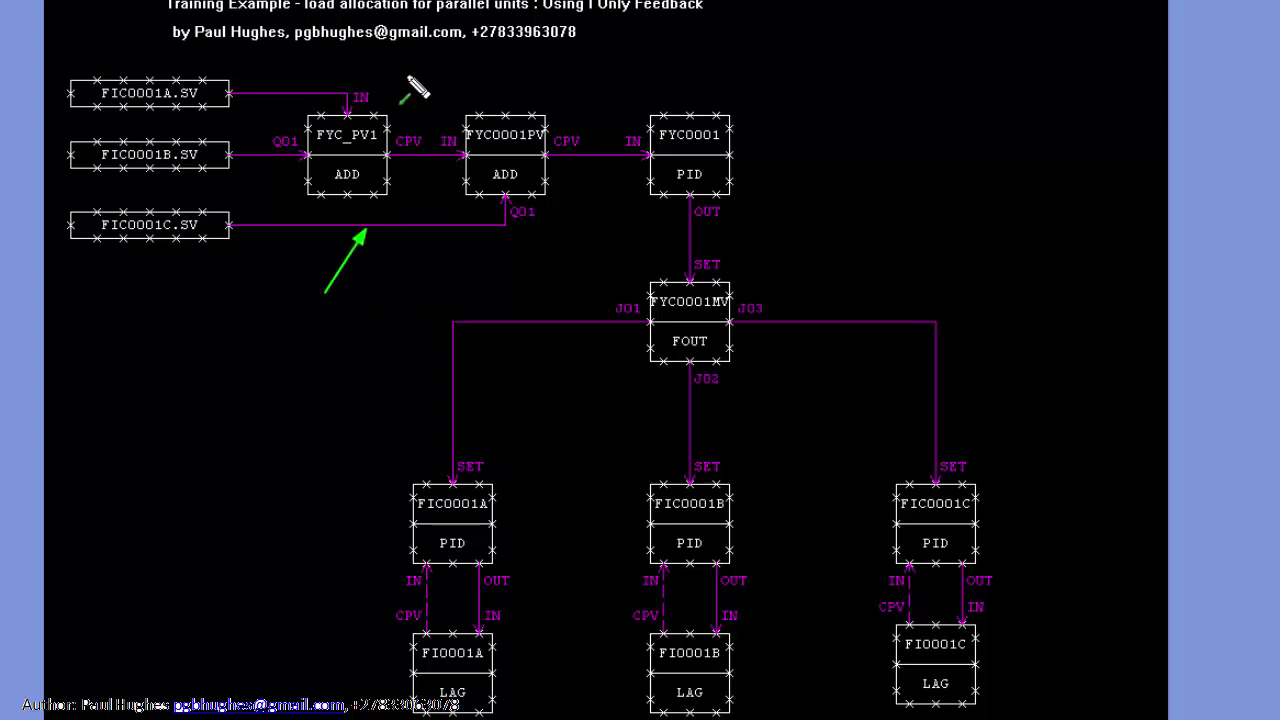
{"action": "left_click_drag", "start_coordinate": [405, 92], "coordinate": [432, 140]}
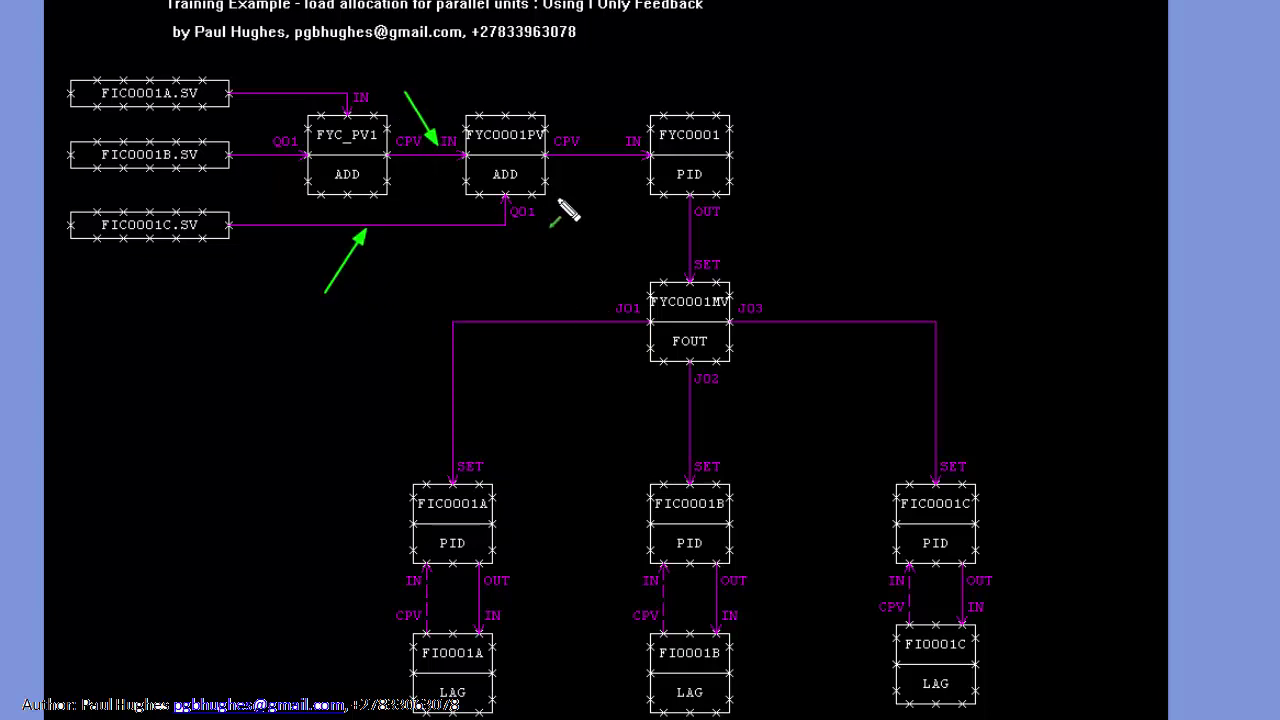
{"action": "left_click_drag", "start_coordinate": [561, 202], "coordinate": [578, 157]}
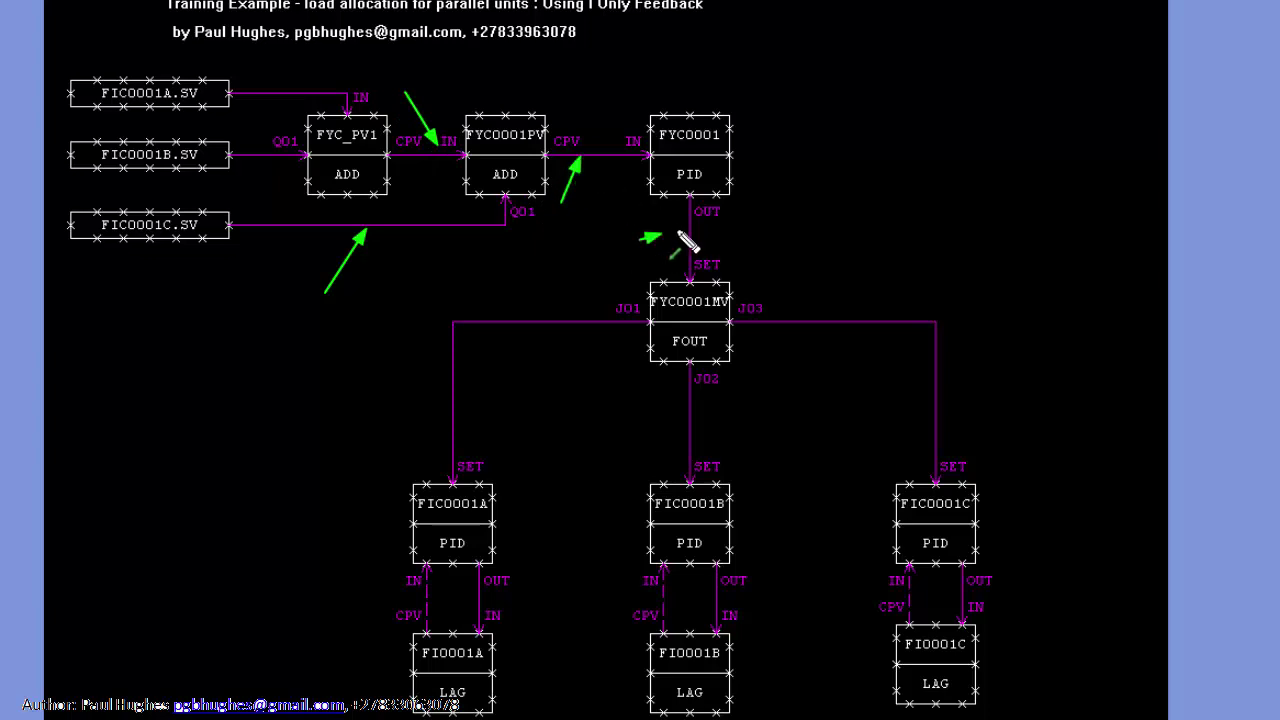
{"action": "left_click_drag", "start_coordinate": [638, 240], "coordinate": [686, 231]}
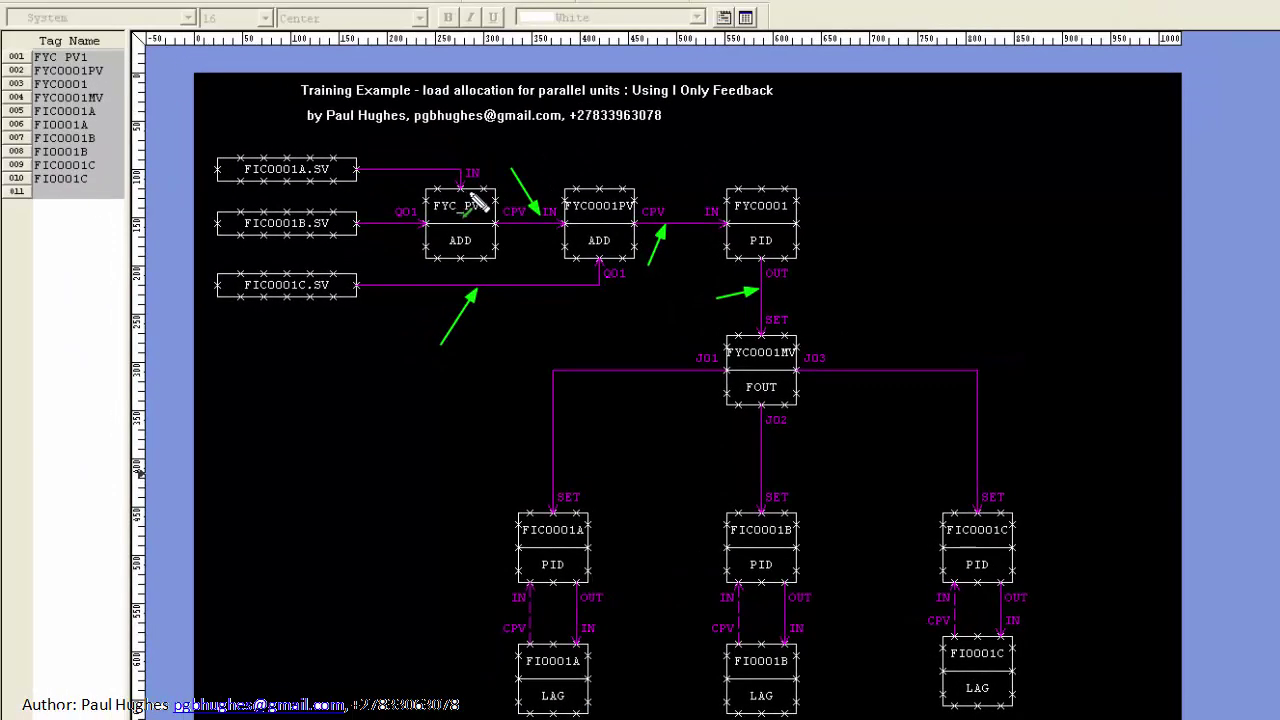
- Number FYC_PV1, FYC0001PV and FYC0001 as blocks one to three on the drawing
{"action": "left_click_drag", "start_coordinate": [486, 167], "coordinate": [486, 155]}
{"action": "left_click_drag", "start_coordinate": [605, 161], "coordinate": [622, 176]}
{"action": "left_click_drag", "start_coordinate": [752, 156], "coordinate": [752, 177]}
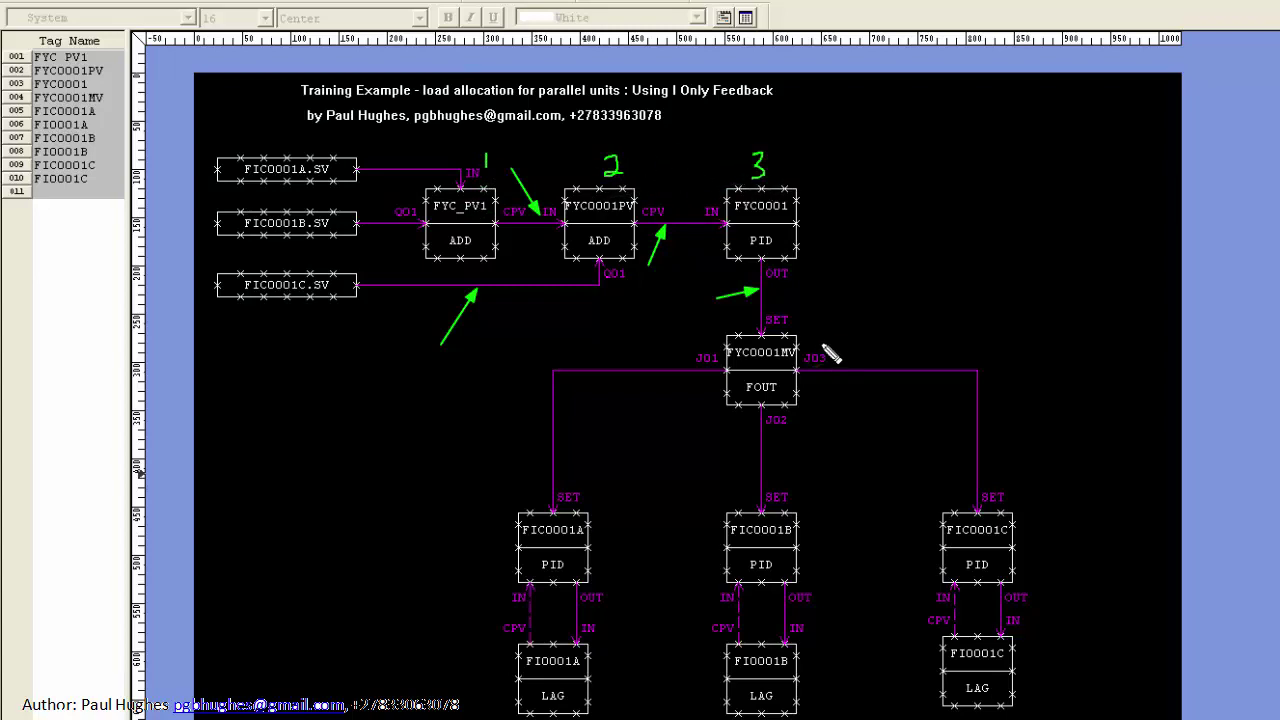
{"action": "left_click_drag", "start_coordinate": [794, 307], "coordinate": [797, 323]}
- Link FIC0001A to its tag-list entry, underline FYC_PV1, FYC0001PV, FYC0001 and FYC0001MV, and add a note
{"action": "mouse_move", "coordinate": [515, 549]}
{"action": "left_mouse_down"}
{"action": "mouse_move", "coordinate": [334, 429]}
{"action": "mouse_move", "coordinate": [185, 270]}
{"action": "mouse_move", "coordinate": [122, 180]}
{"action": "left_mouse_up"}
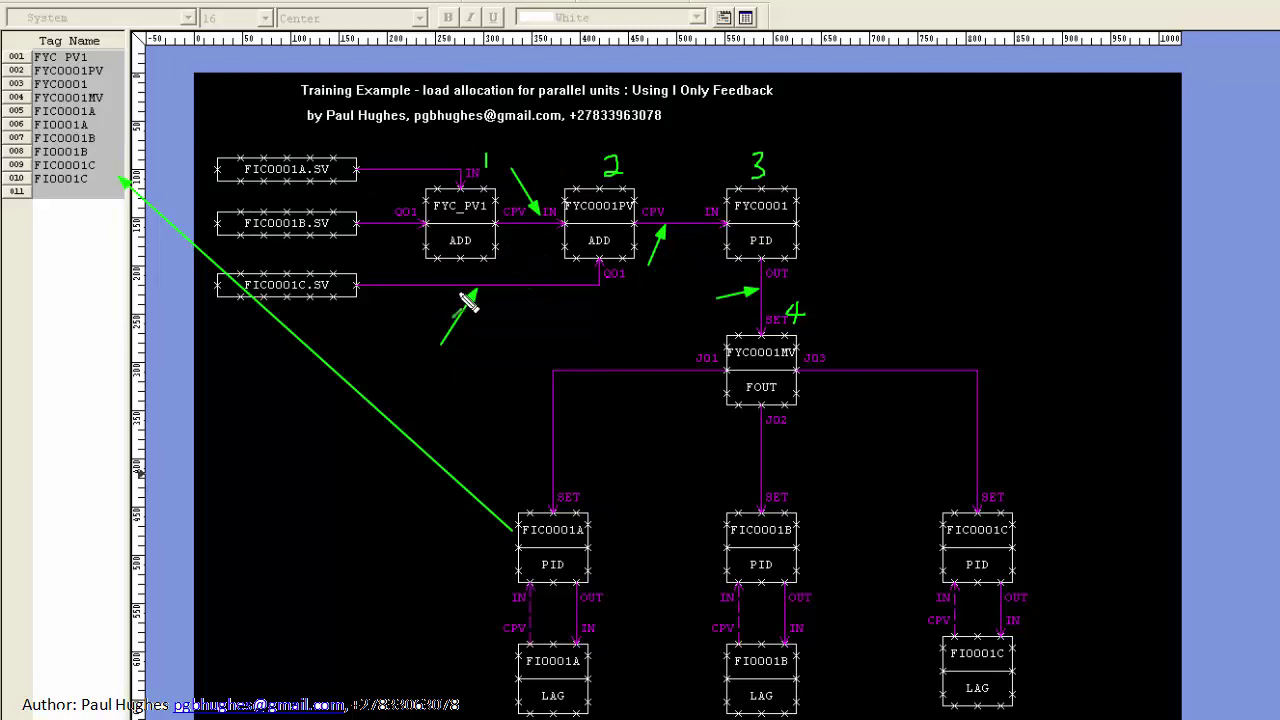
{"action": "left_click_drag", "start_coordinate": [434, 270], "coordinate": [586, 263]}
{"action": "left_click_drag", "start_coordinate": [717, 269], "coordinate": [749, 269]}
{"action": "left_click_drag", "start_coordinate": [723, 409], "coordinate": [751, 413]}
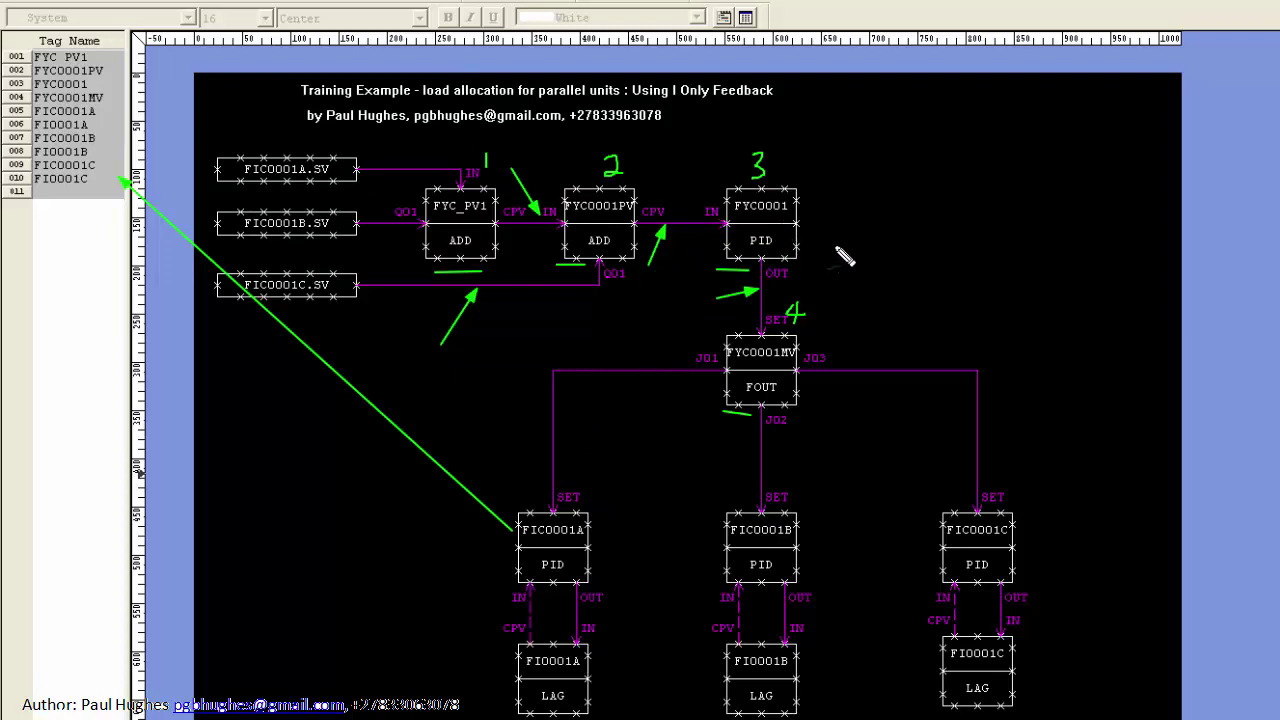
{"action": "mouse_move", "coordinate": [814, 200]}
{"action": "left_mouse_down"}
{"action": "mouse_move", "coordinate": [814, 228]}
{"action": "mouse_move", "coordinate": [832, 229]}
{"action": "left_mouse_up"}
- Clear the annotations and drag FYC0001 from row 003 to the end of the tag list
{"action": "key", "text": "Escape"}
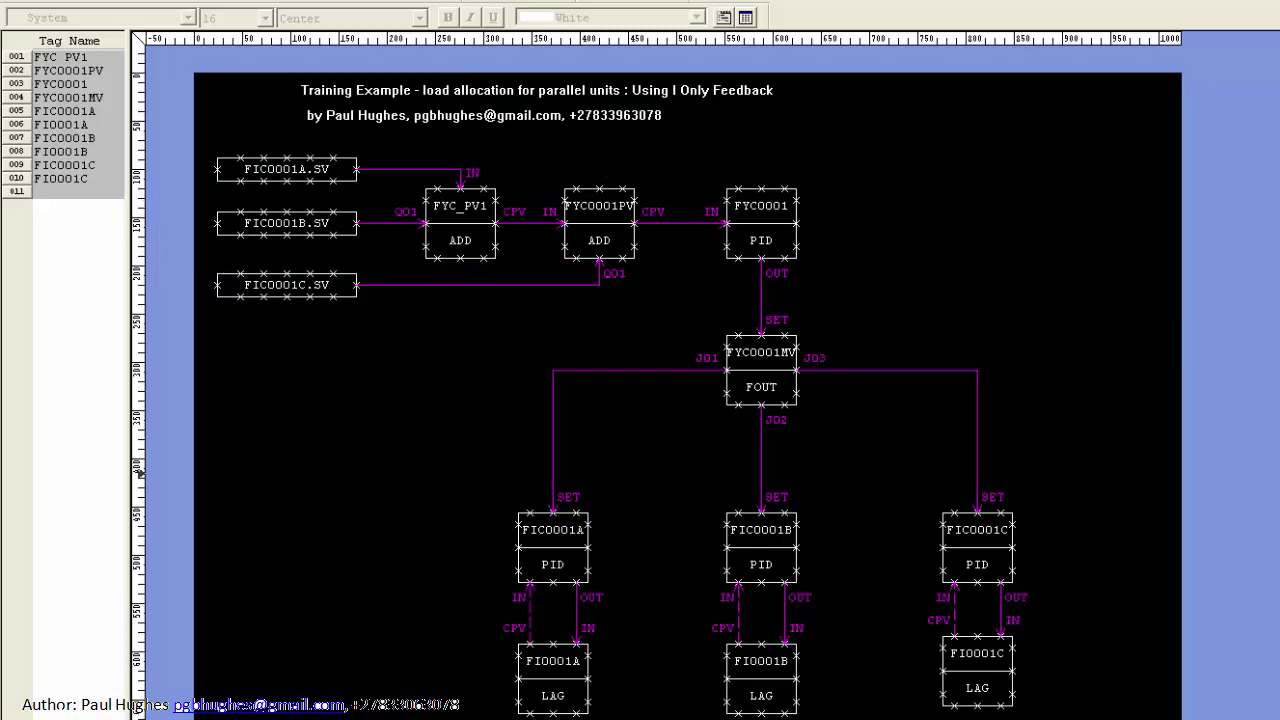
{"action": "left_click", "coordinate": [22, 72]}
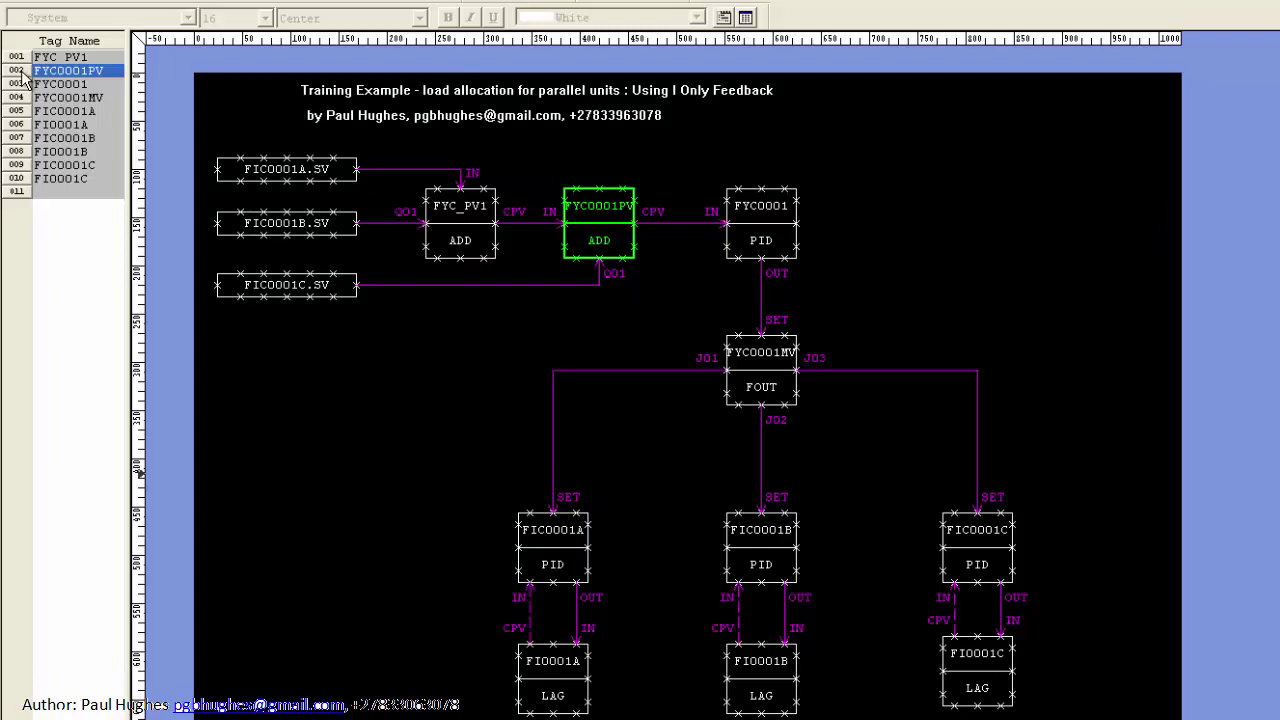
{"action": "left_click", "coordinate": [22, 85]}
{"action": "left_click_drag", "start_coordinate": [22, 90], "coordinate": [28, 192]}
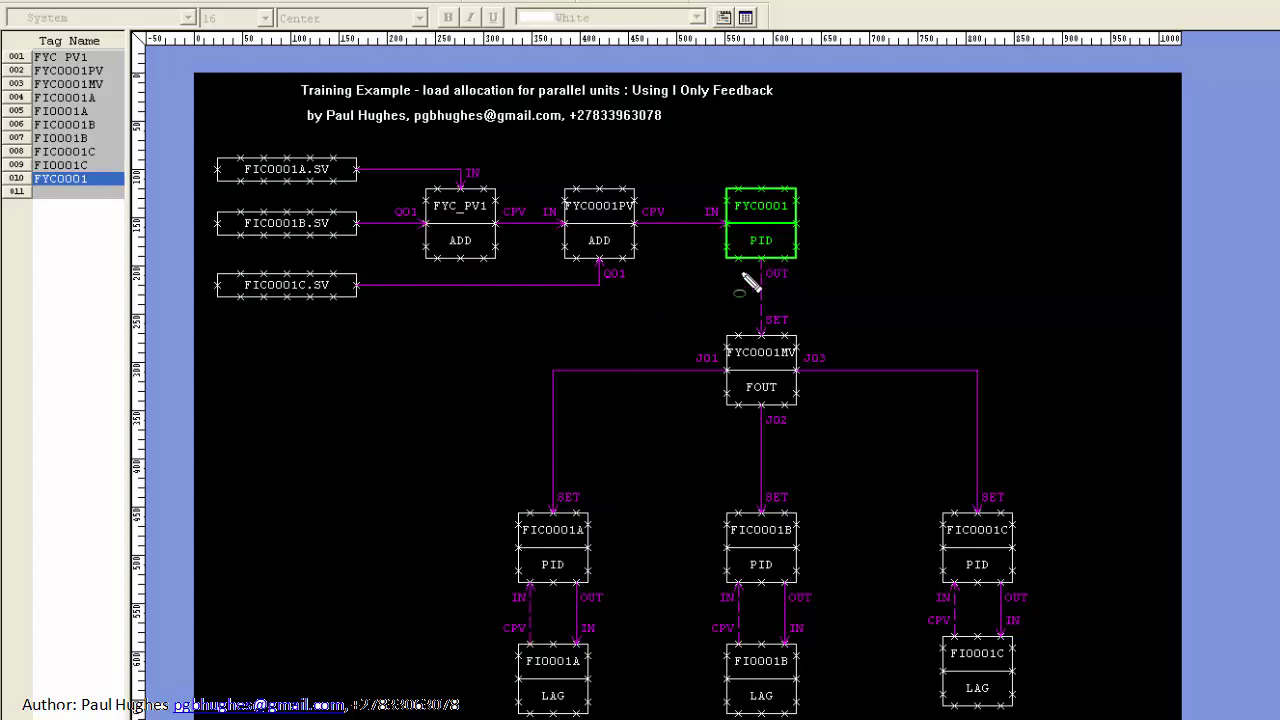
- Circle the FYC0001 OUT to FYC0001MV SET link, add bias notes, then clear them
{"action": "left_click_drag", "start_coordinate": [726, 255], "coordinate": [810, 352]}
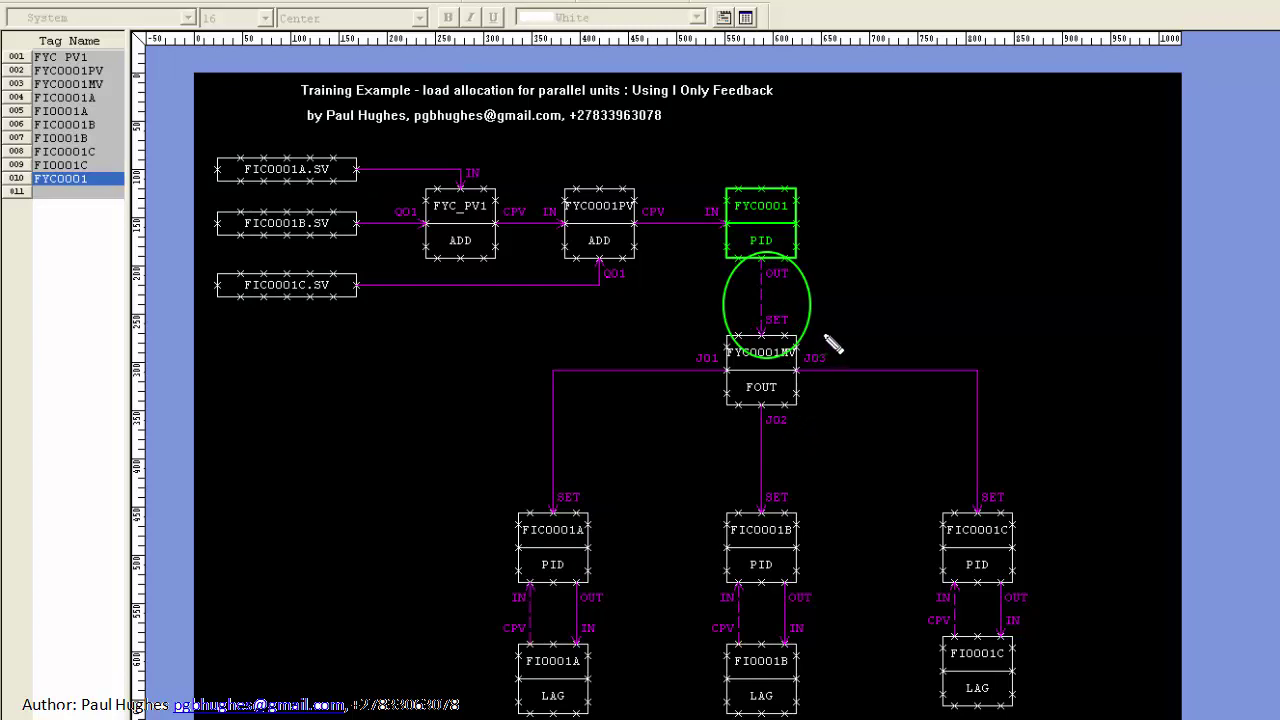
{"action": "mouse_move", "coordinate": [826, 337]}
{"action": "left_mouse_down"}
{"action": "mouse_move", "coordinate": [836, 350]}
{"action": "mouse_move", "coordinate": [847, 337]}
{"action": "mouse_move", "coordinate": [849, 357]}
{"action": "mouse_move", "coordinate": [894, 343]}
{"action": "mouse_move", "coordinate": [891, 354]}
{"action": "left_mouse_up"}
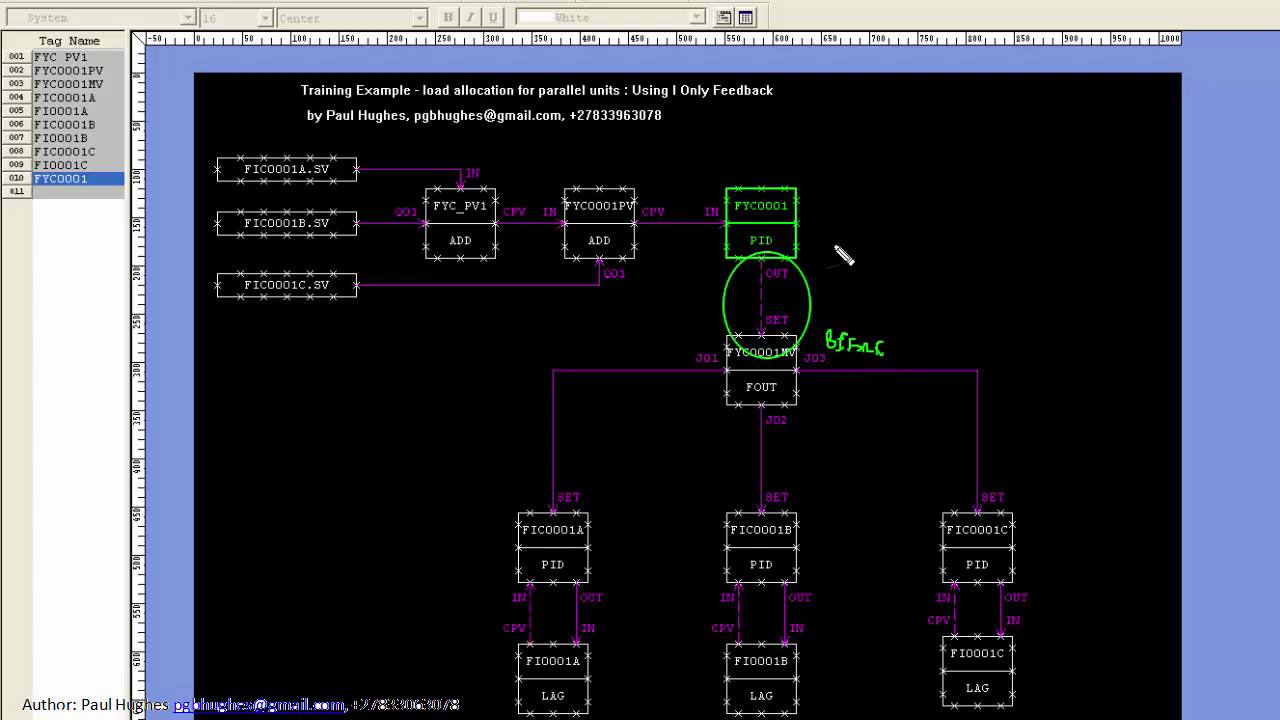
{"action": "mouse_move", "coordinate": [826, 224]}
{"action": "left_mouse_down"}
{"action": "mouse_move", "coordinate": [827, 238]}
{"action": "mouse_move", "coordinate": [845, 226]}
{"action": "mouse_move", "coordinate": [881, 239]}
{"action": "left_mouse_up"}
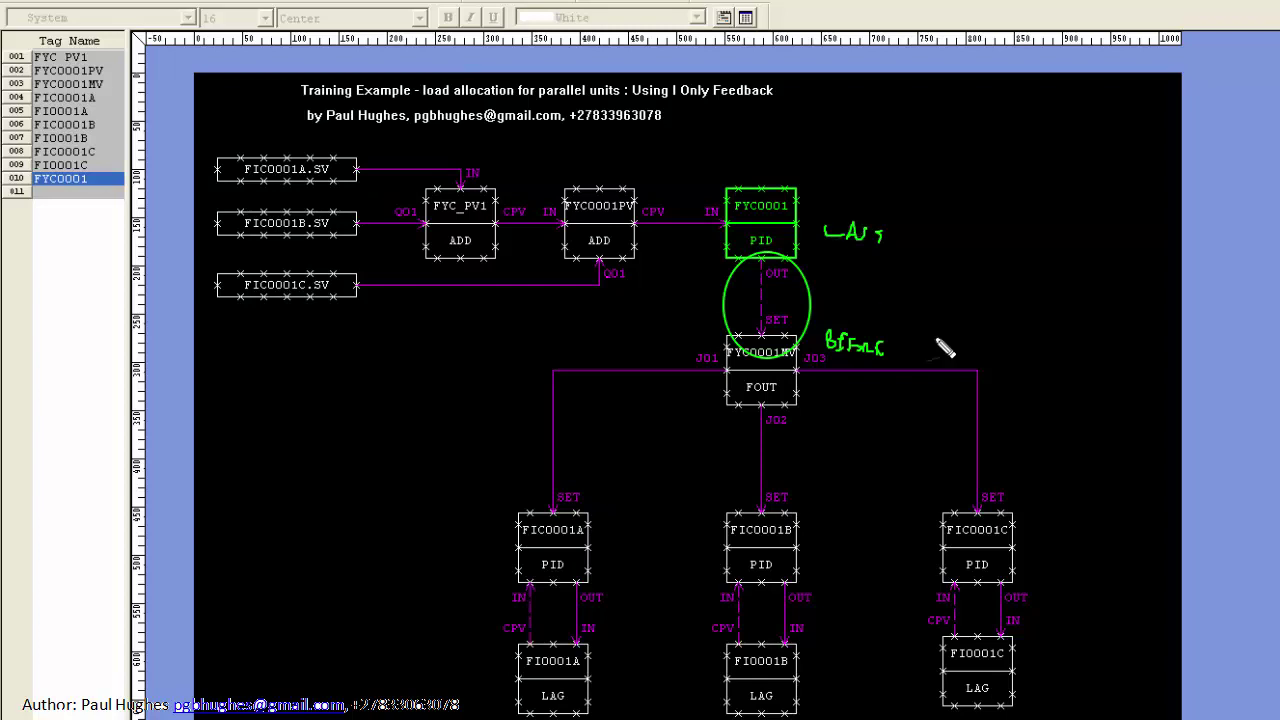
{"action": "key", "text": "Escape"}
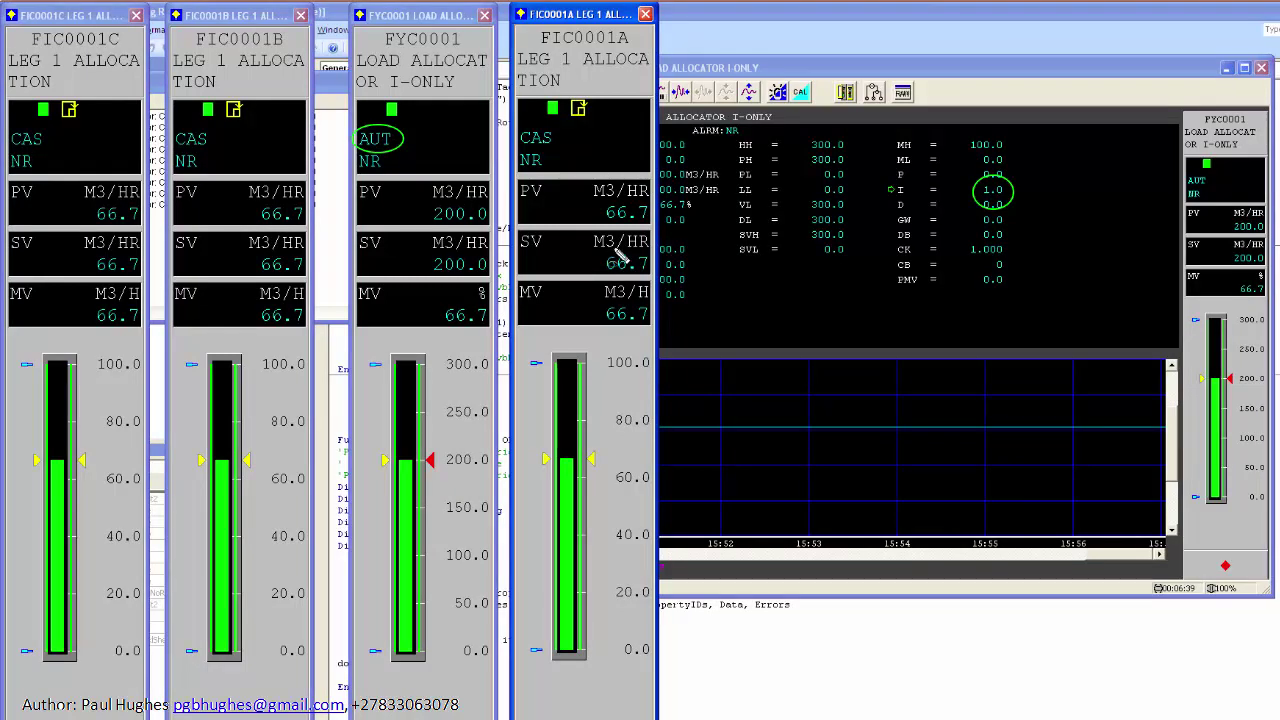
- Lower FYC0001's setpoint to 100 M3/HR and bring its tuning view forward
{"action": "left_click", "coordinate": [457, 268]}
{"action": "type", "text": "100"}
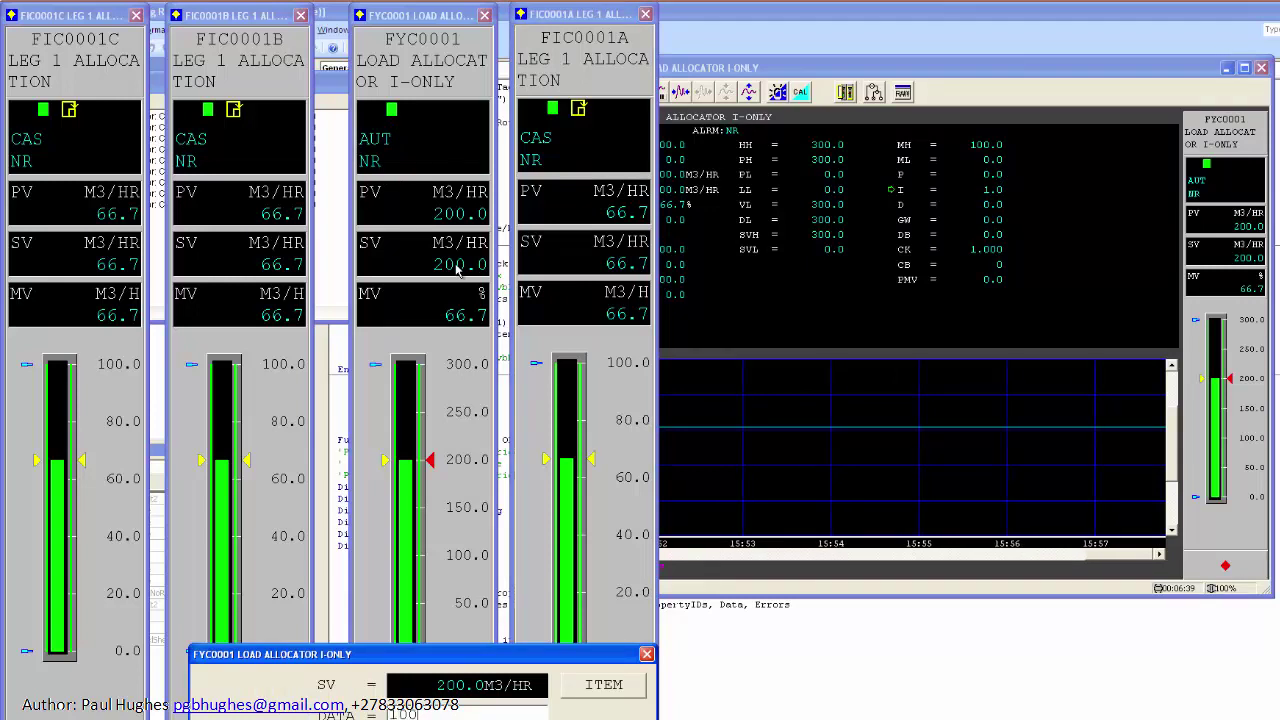
{"action": "key", "text": "Return"}
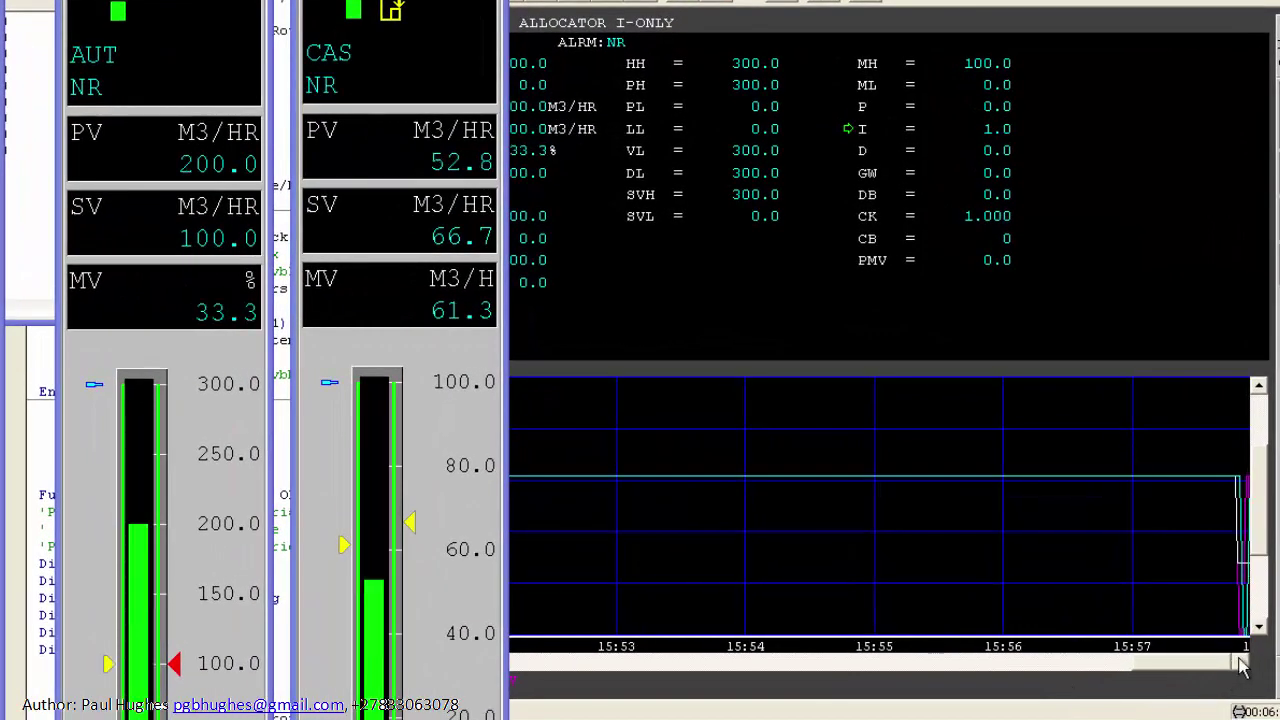
{"action": "left_click", "coordinate": [1241, 666]}
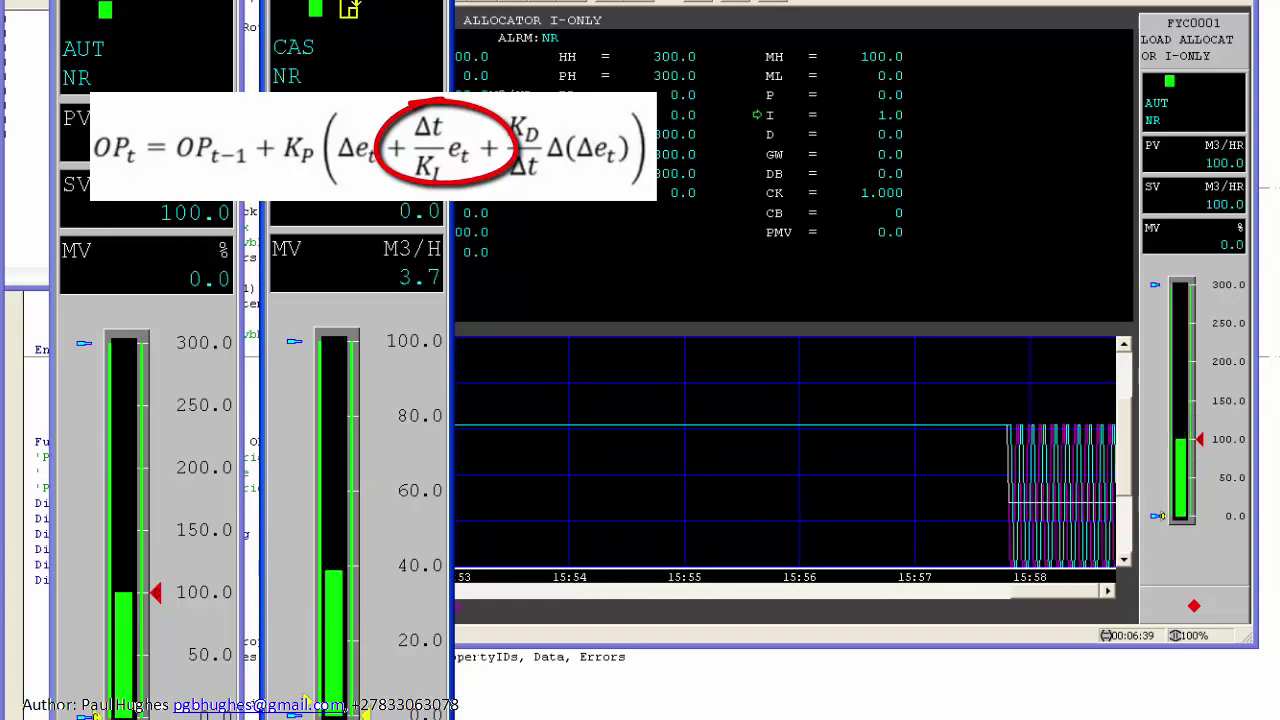
- Set FYC0001's integral time to 3.0 s
{"action": "left_click", "coordinate": [767, 116]}
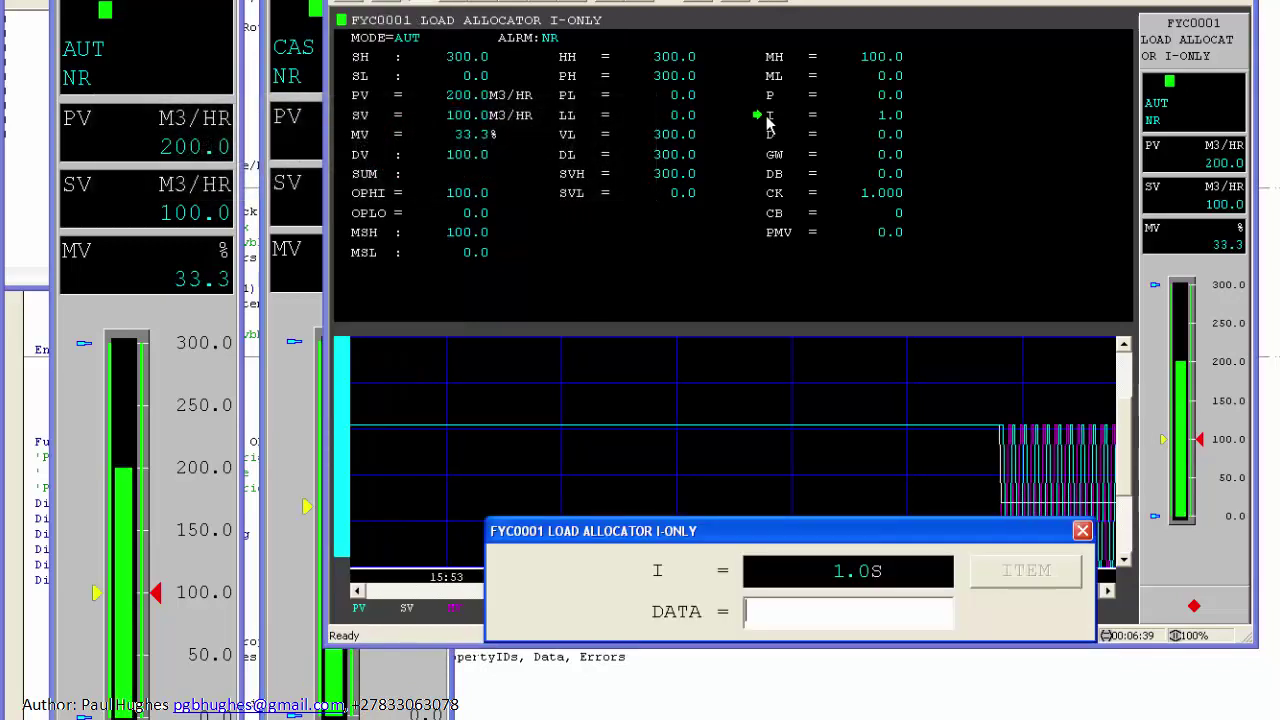
{"action": "type", "text": "3"}
{"action": "key", "text": "Return"}
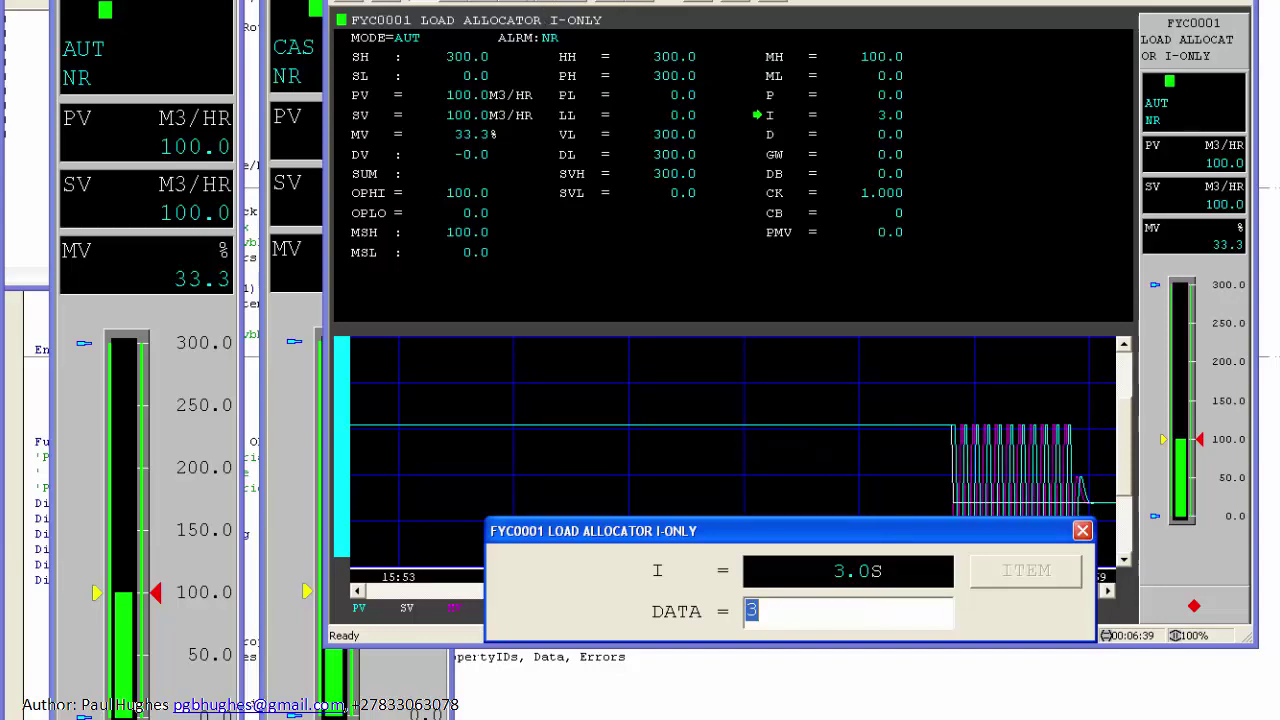
{"action": "left_click", "coordinate": [390, 162]}
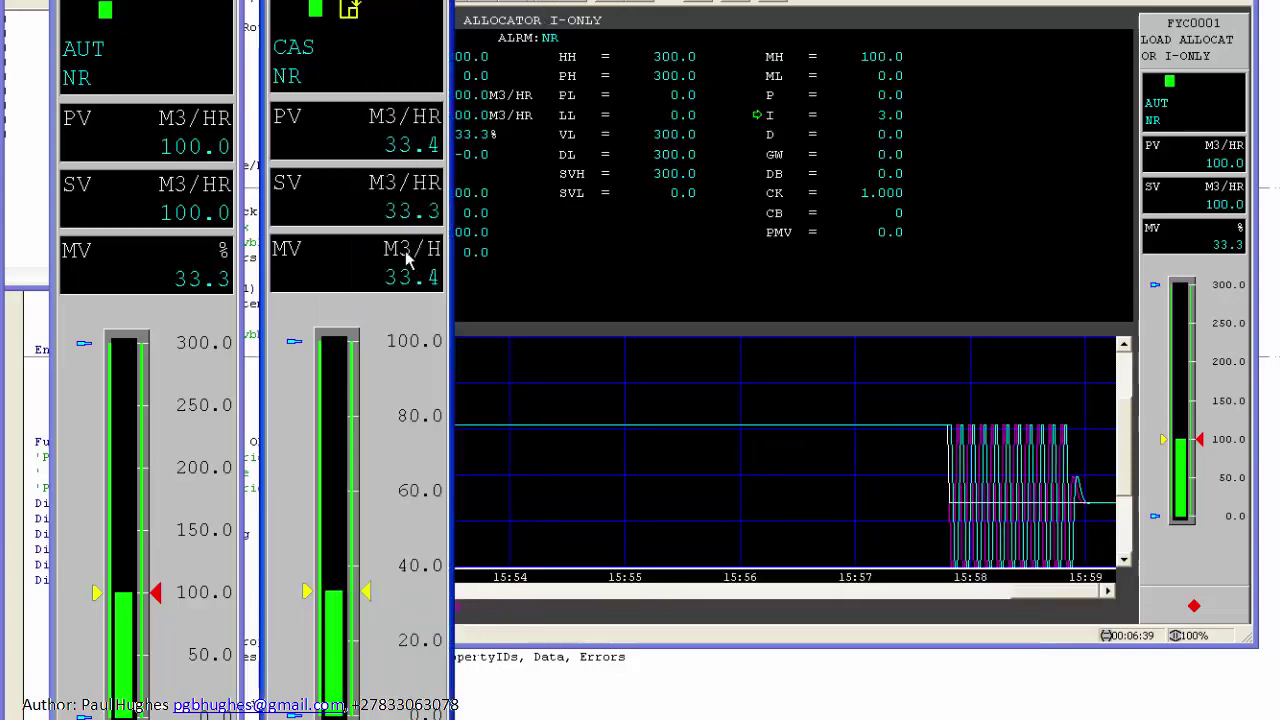
- Return FYC0001's setpoint to 200 M3/HR
{"action": "left_click", "coordinate": [158, 224]}
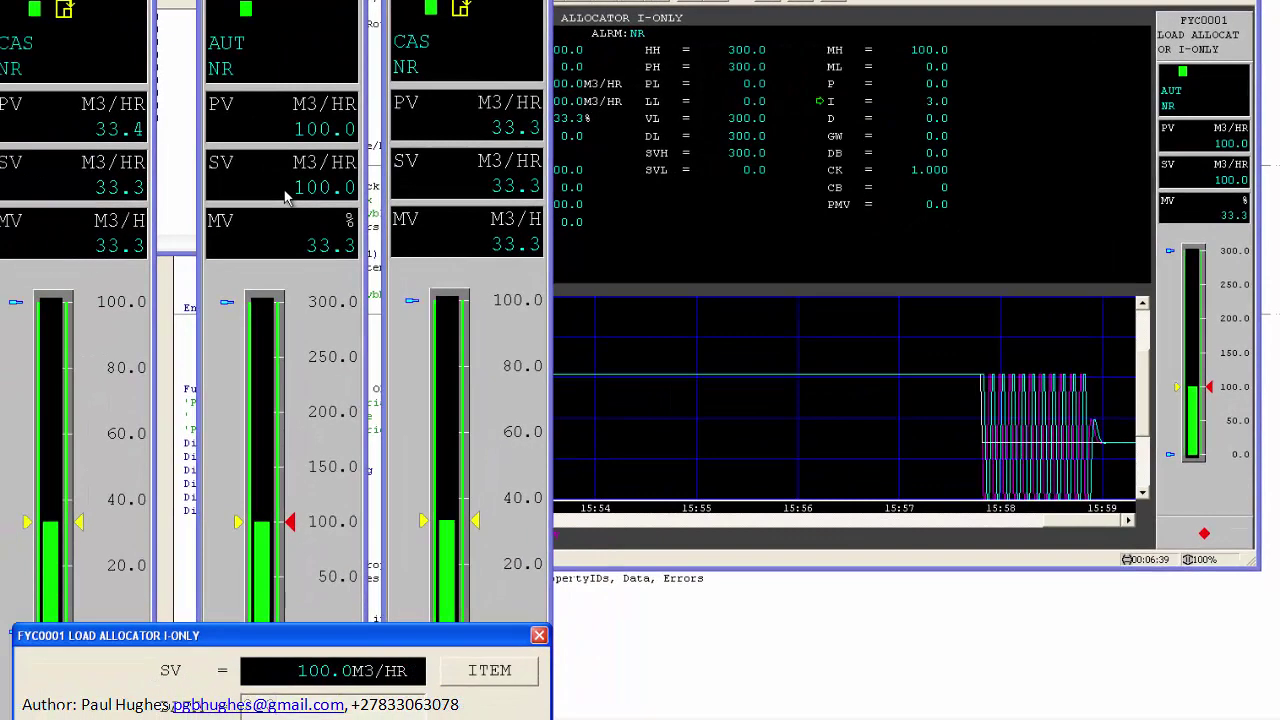
{"action": "type", "text": "200"}
{"action": "key", "text": "Return"}
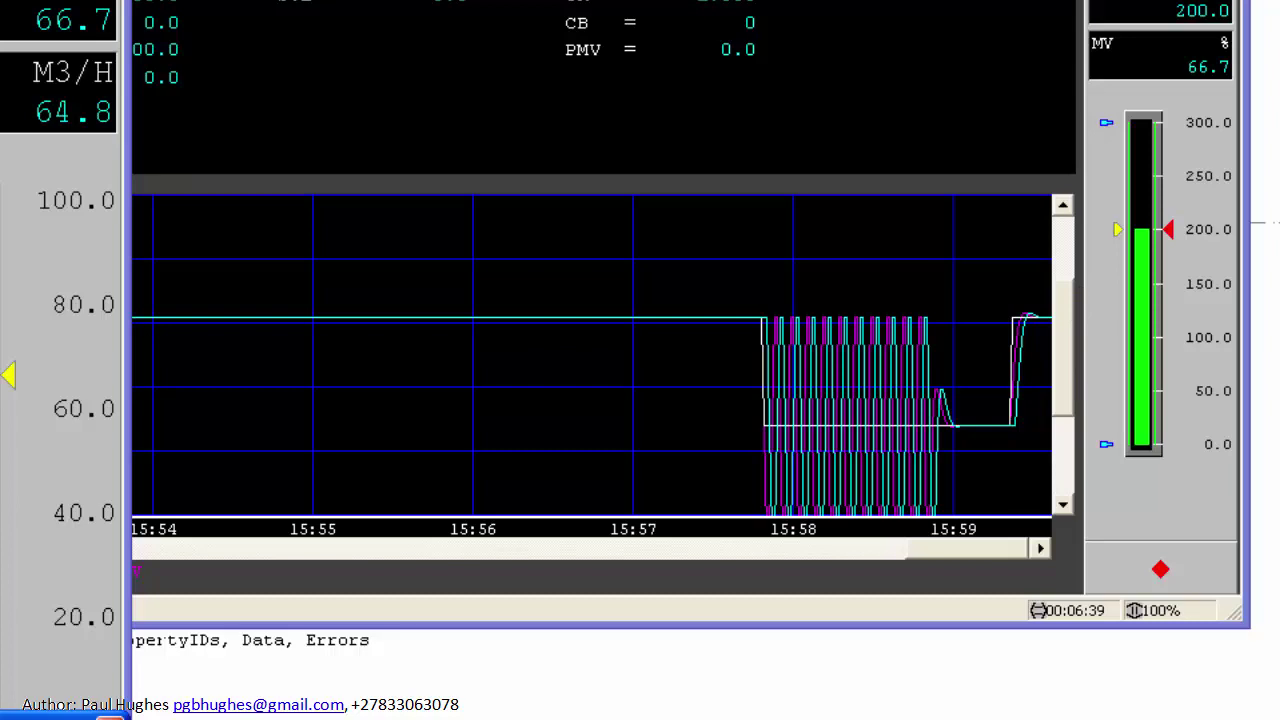
- Step FYC0001's setpoint to 150 M3/HR, then back to 200 M3/HR
{"action": "left_click", "coordinate": [989, 300]}
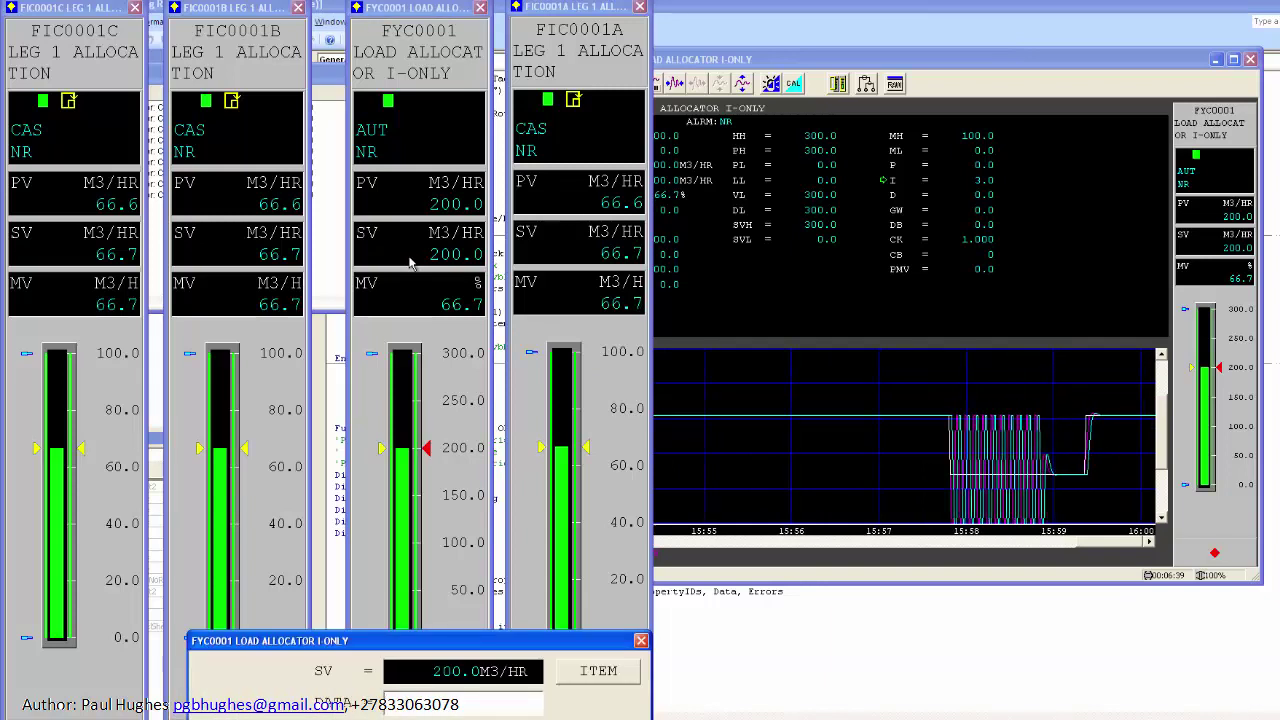
{"action": "key", "text": "Return"}
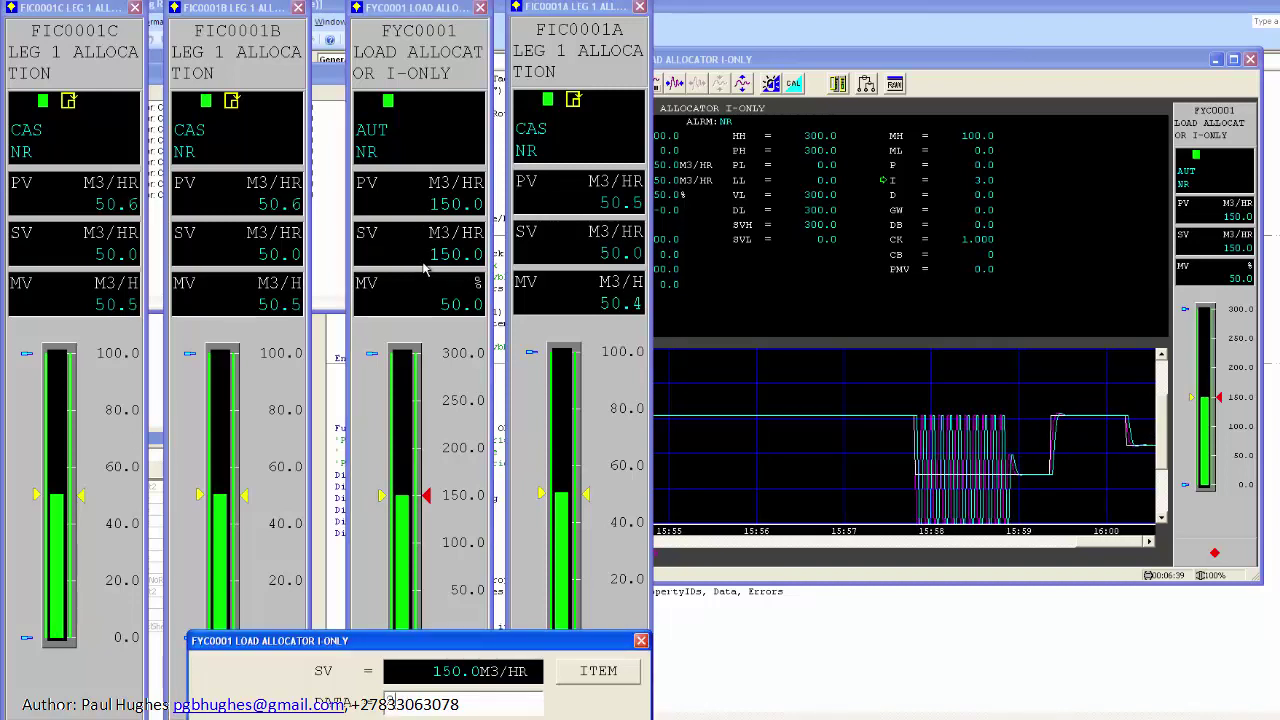
{"action": "type", "text": "00"}
{"action": "key", "text": "Return"}
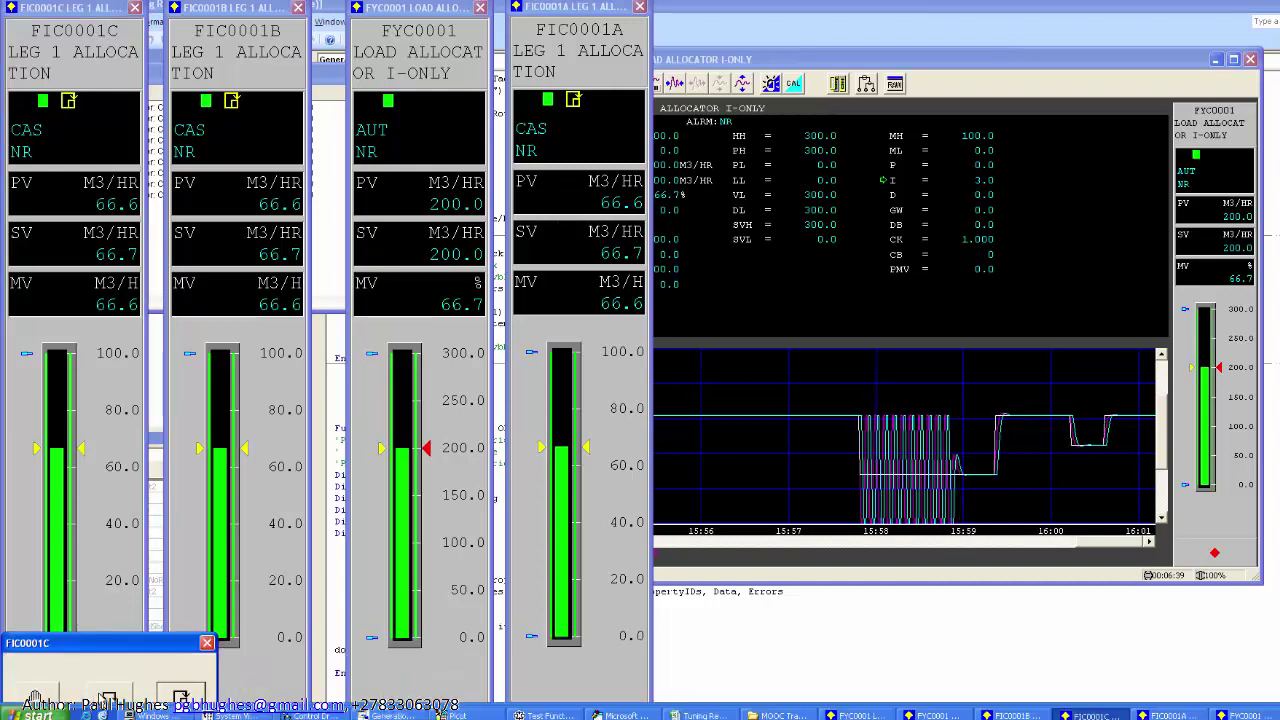
- Switch leg FIC0001C to AUT and step FYC0001's setpoint to 250 M3/HR
{"action": "left_click", "coordinate": [109, 697]}
{"action": "left_click", "coordinate": [756, 169]}
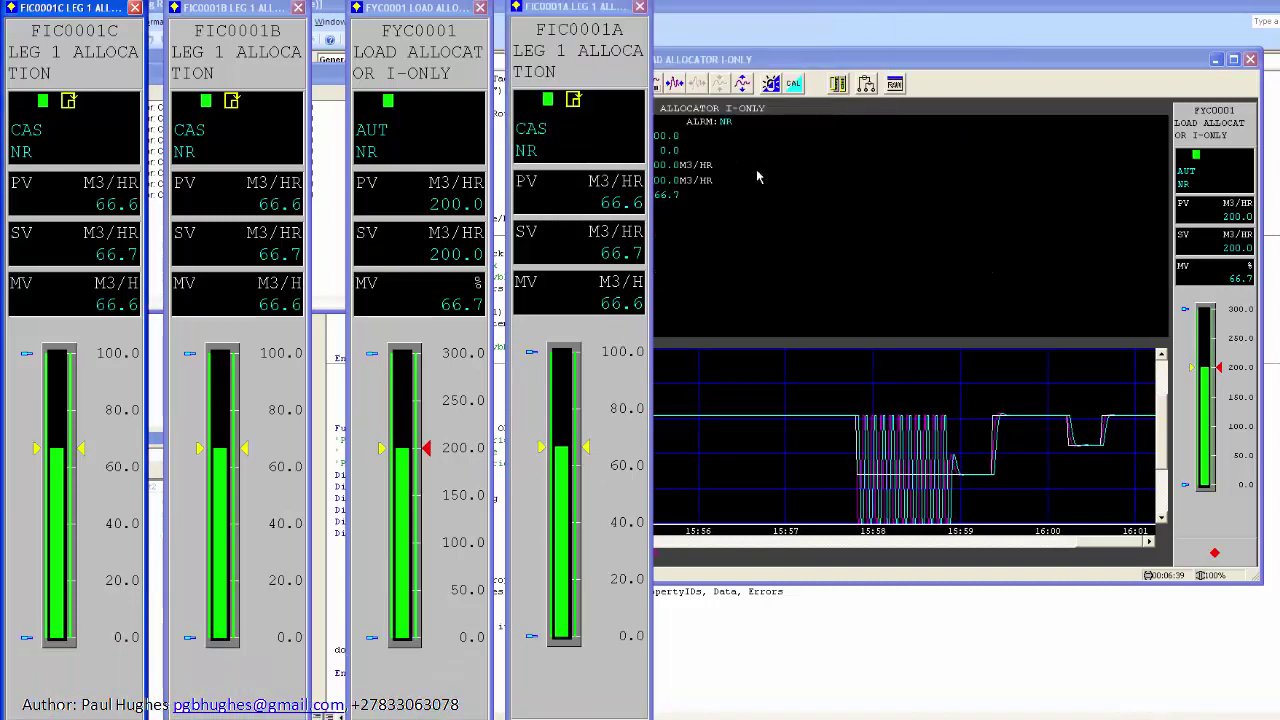
{"action": "left_click", "coordinate": [413, 250]}
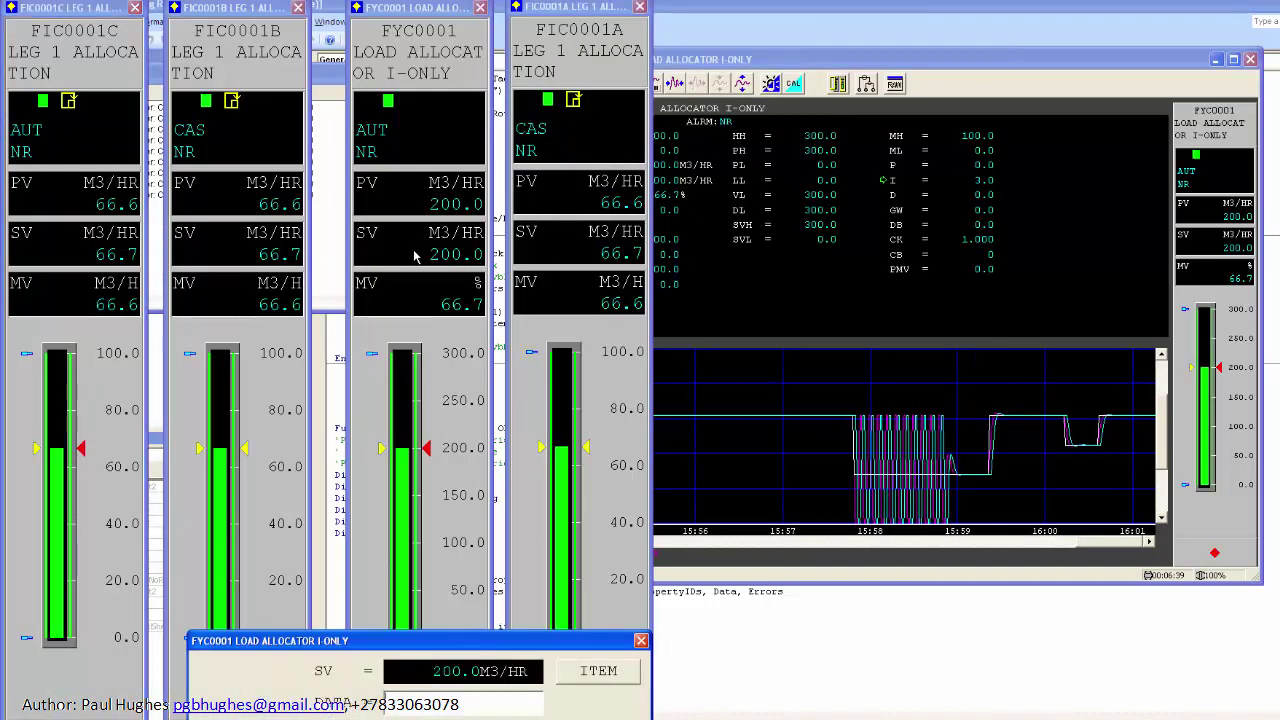
{"action": "type", "text": "250"}
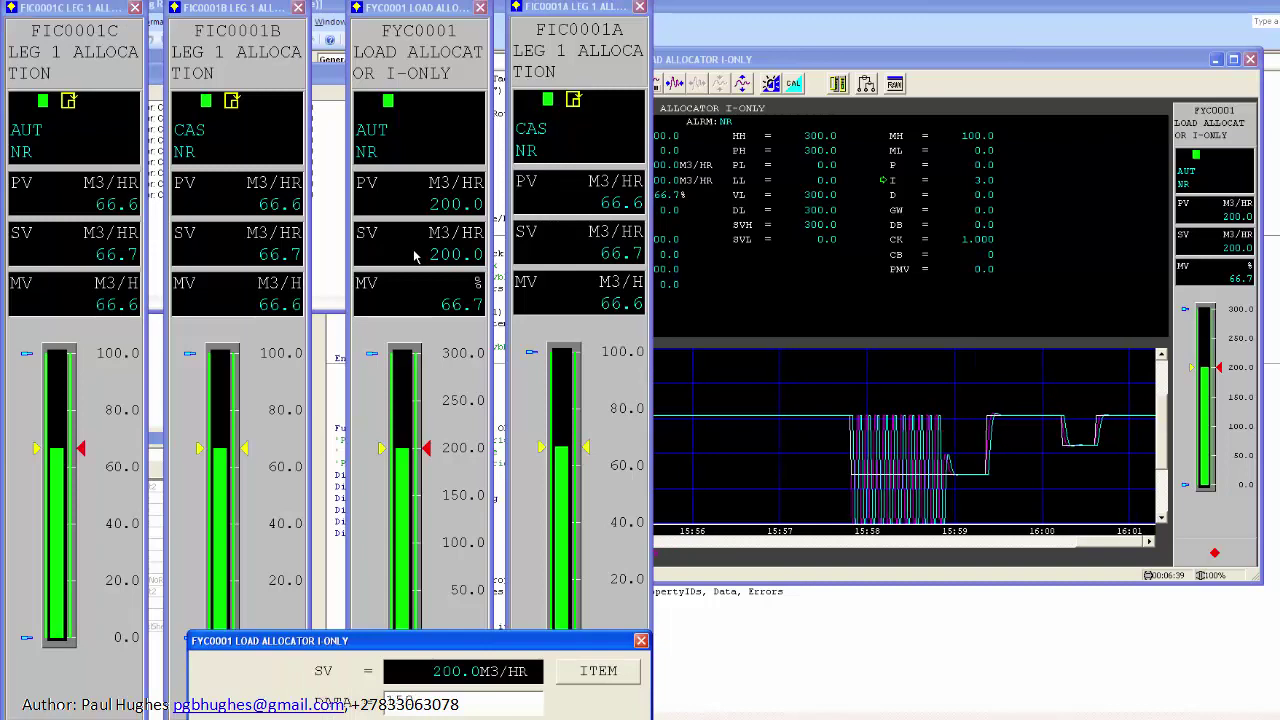
{"action": "key", "text": "Return"}
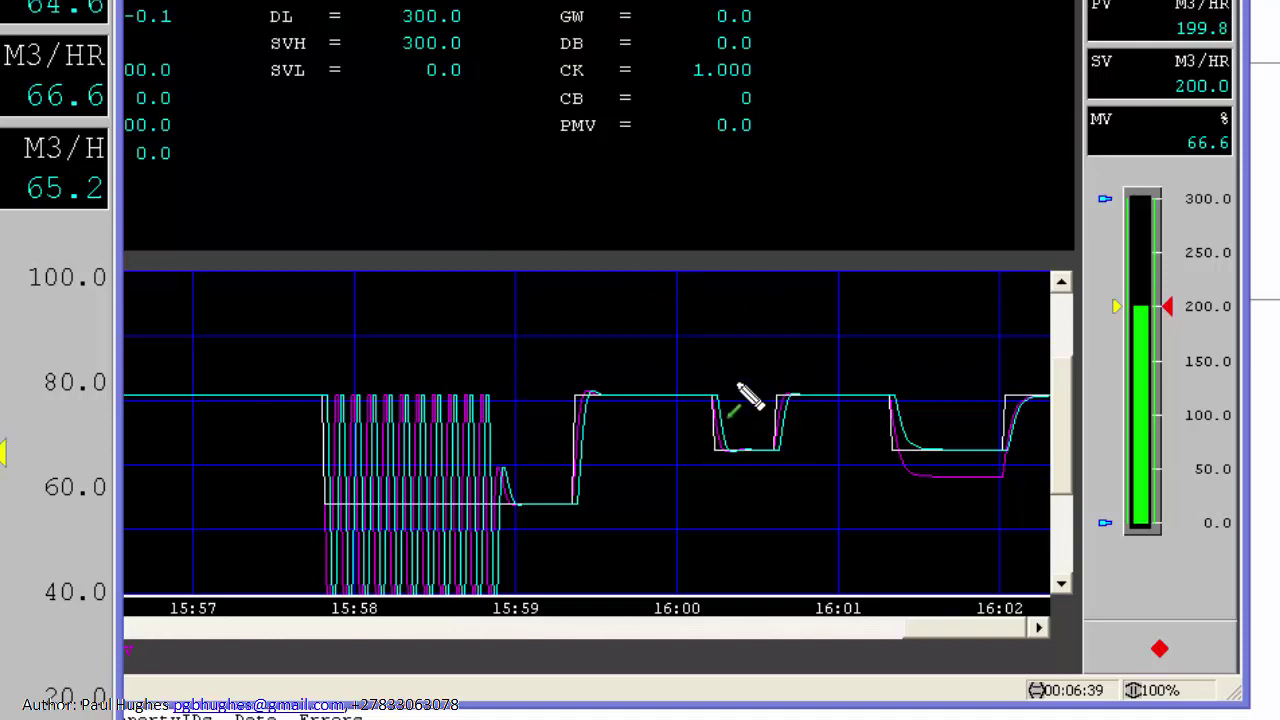
{"action": "left_click_drag", "start_coordinate": [757, 362], "coordinate": [736, 444]}
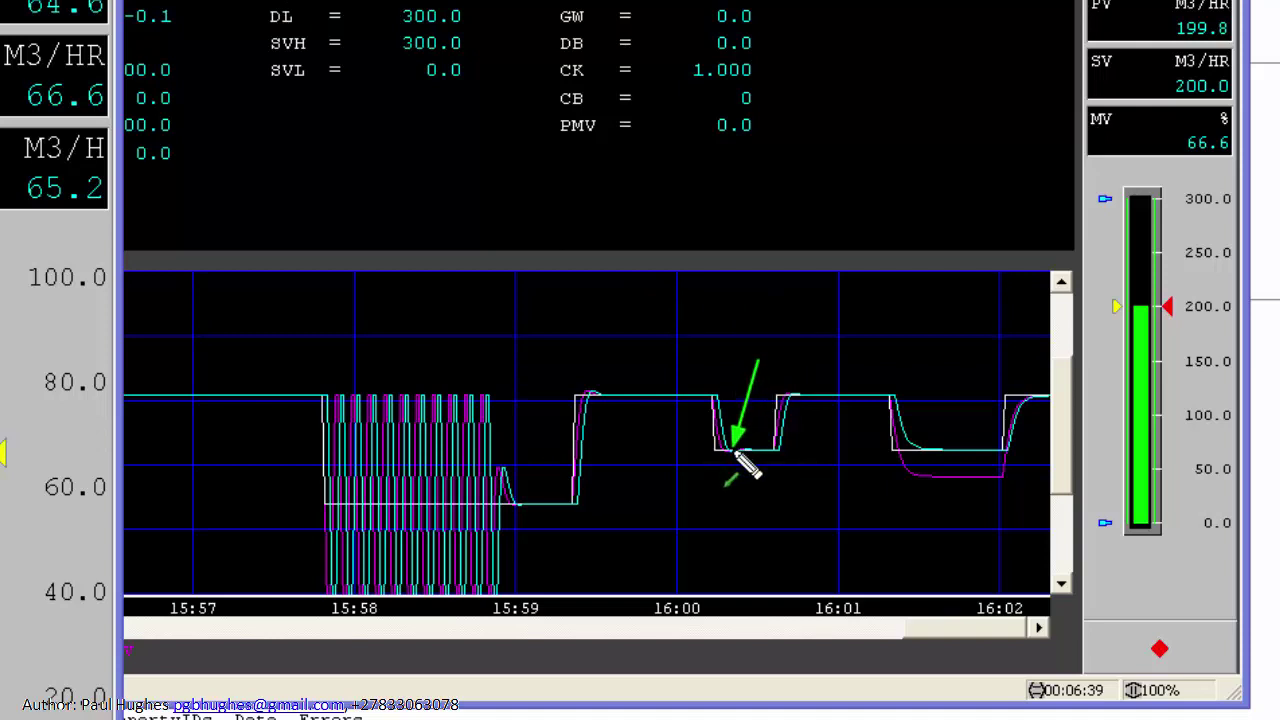
{"action": "left_click_drag", "start_coordinate": [925, 366], "coordinate": [940, 461]}
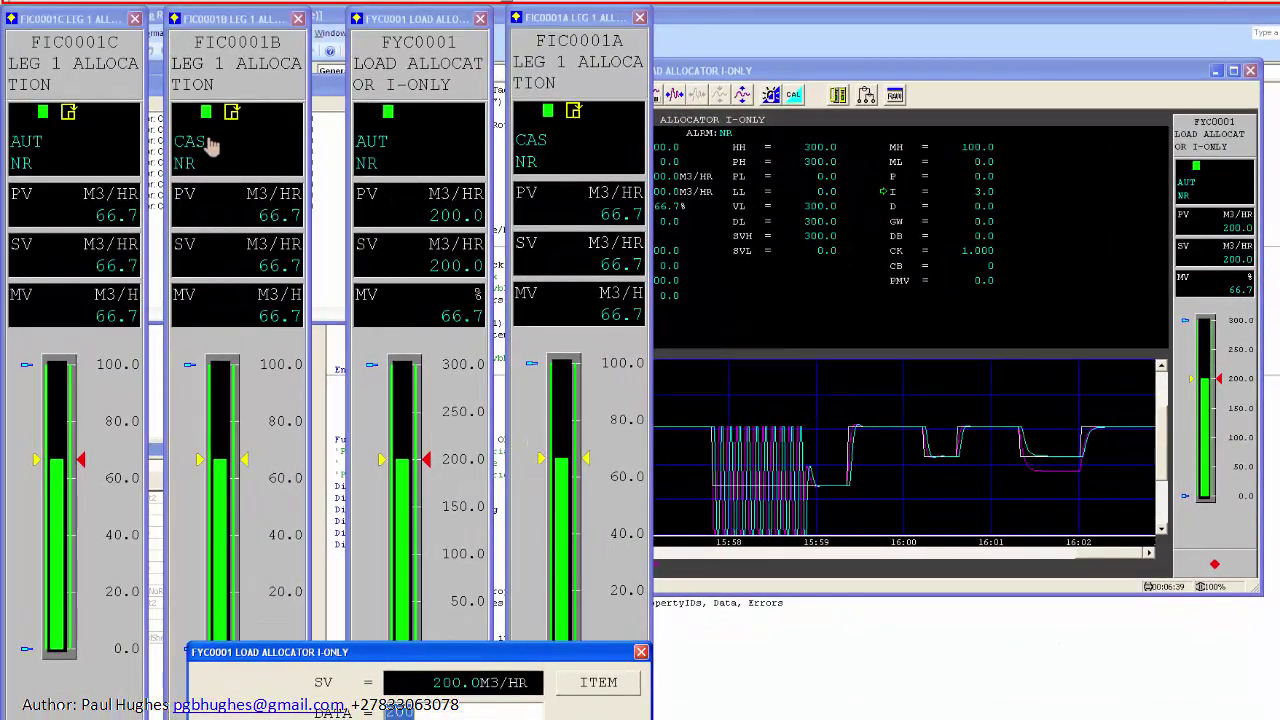
- Put leg FIC0001B in AUT and set FYC0001's setpoint to 150 M3/HR
{"action": "left_click", "coordinate": [208, 128]}
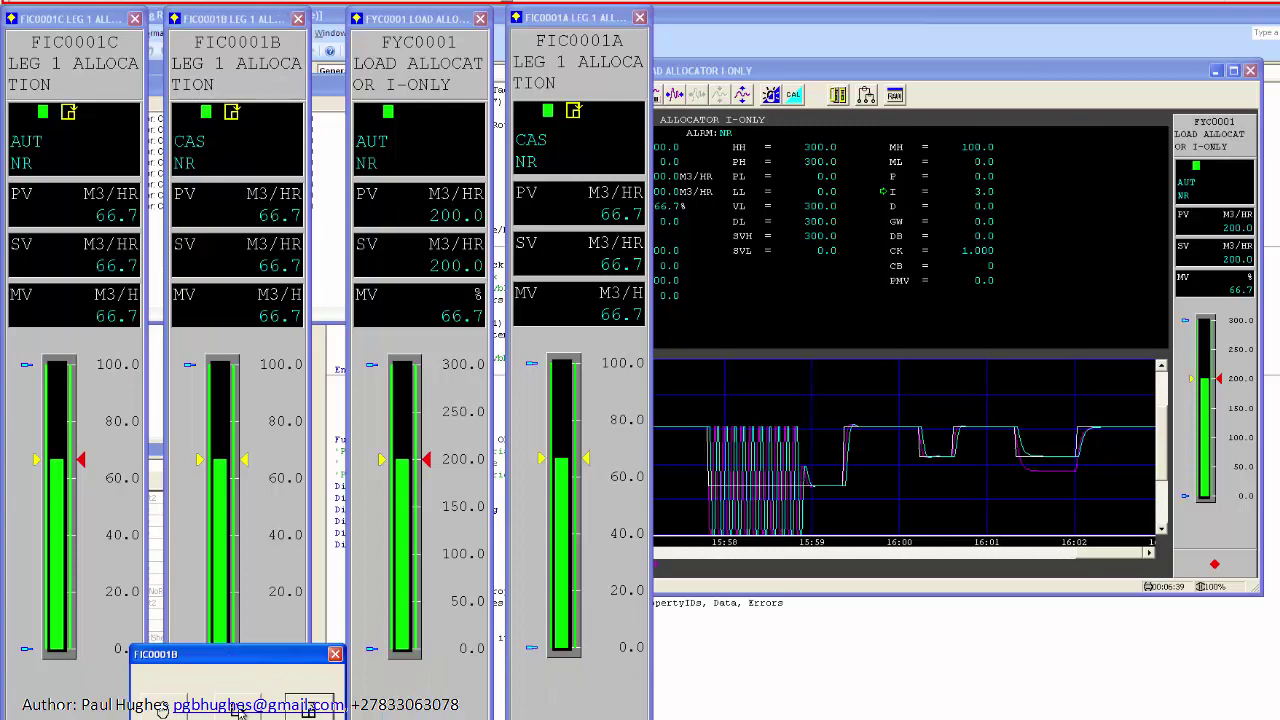
{"action": "left_click", "coordinate": [240, 706]}
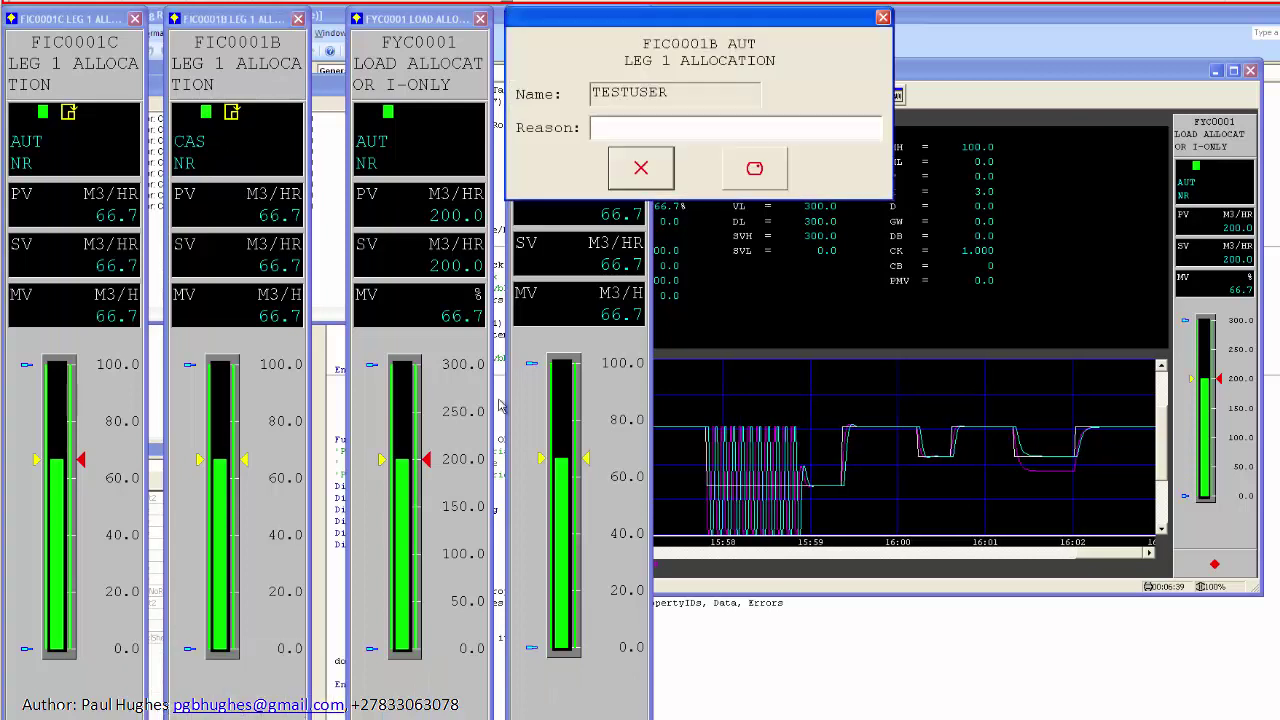
{"action": "left_click", "coordinate": [755, 170]}
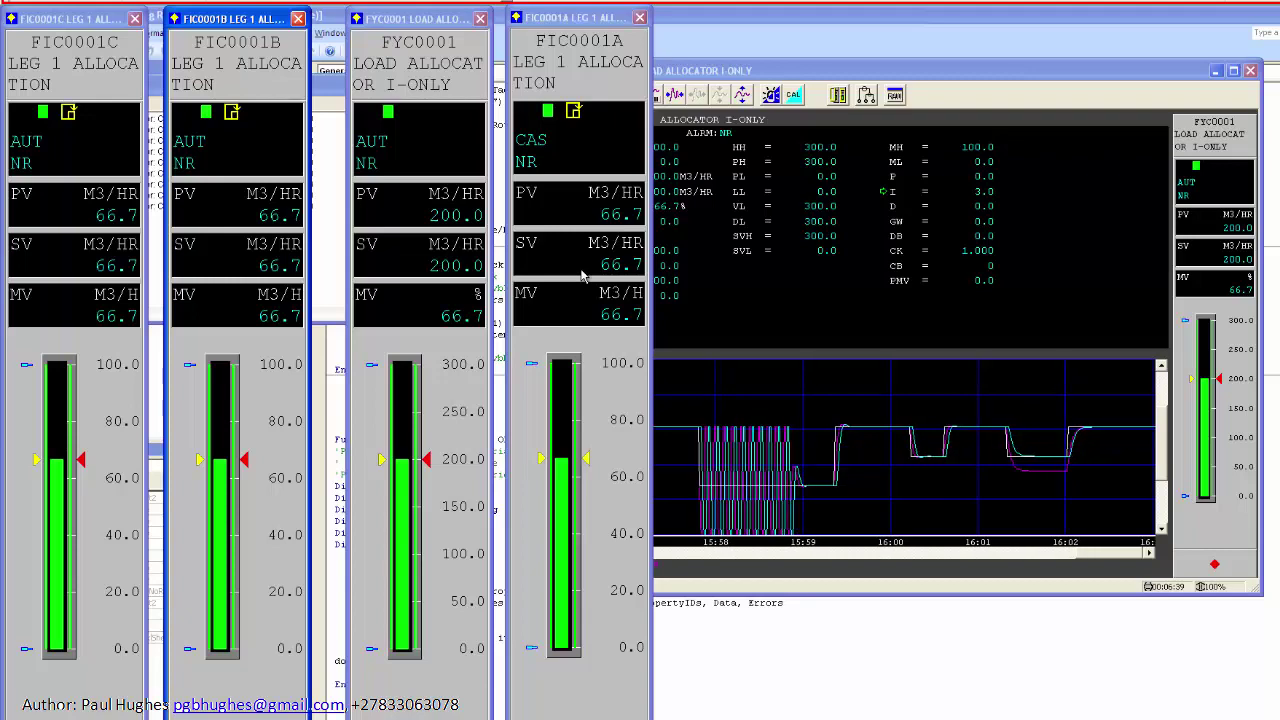
{"action": "left_click", "coordinate": [433, 268]}
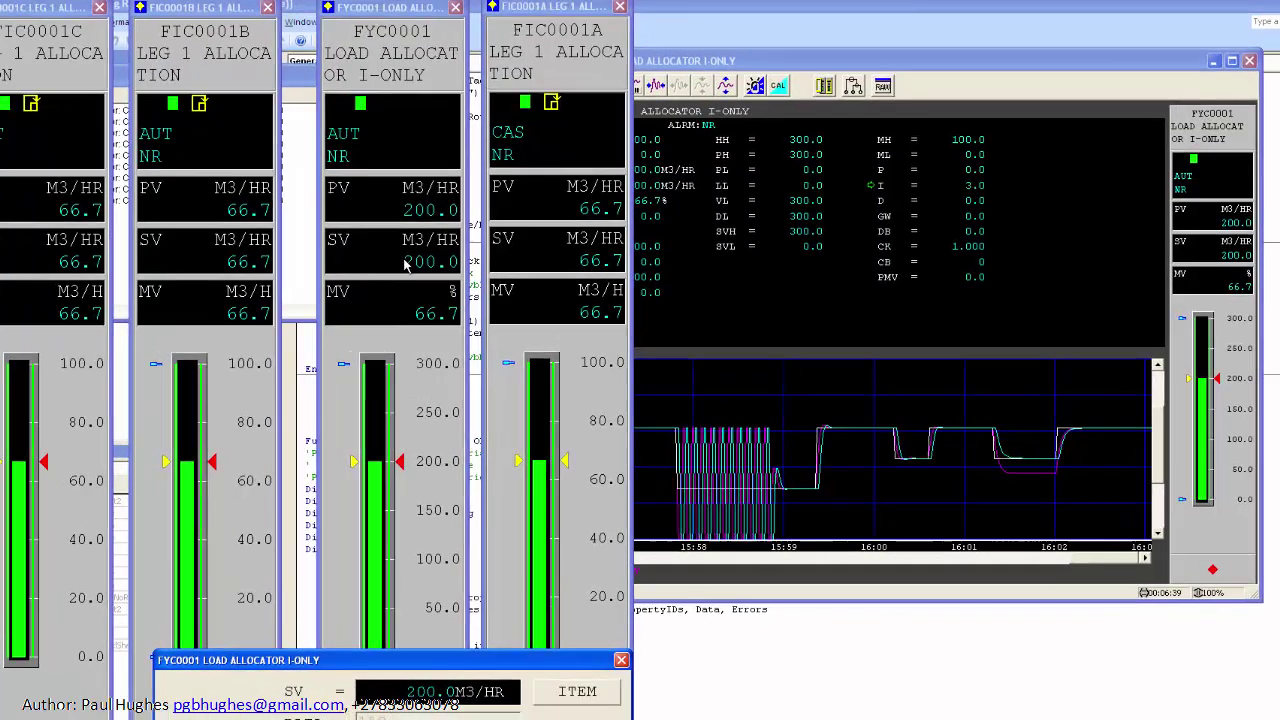
{"action": "type", "text": "150"}
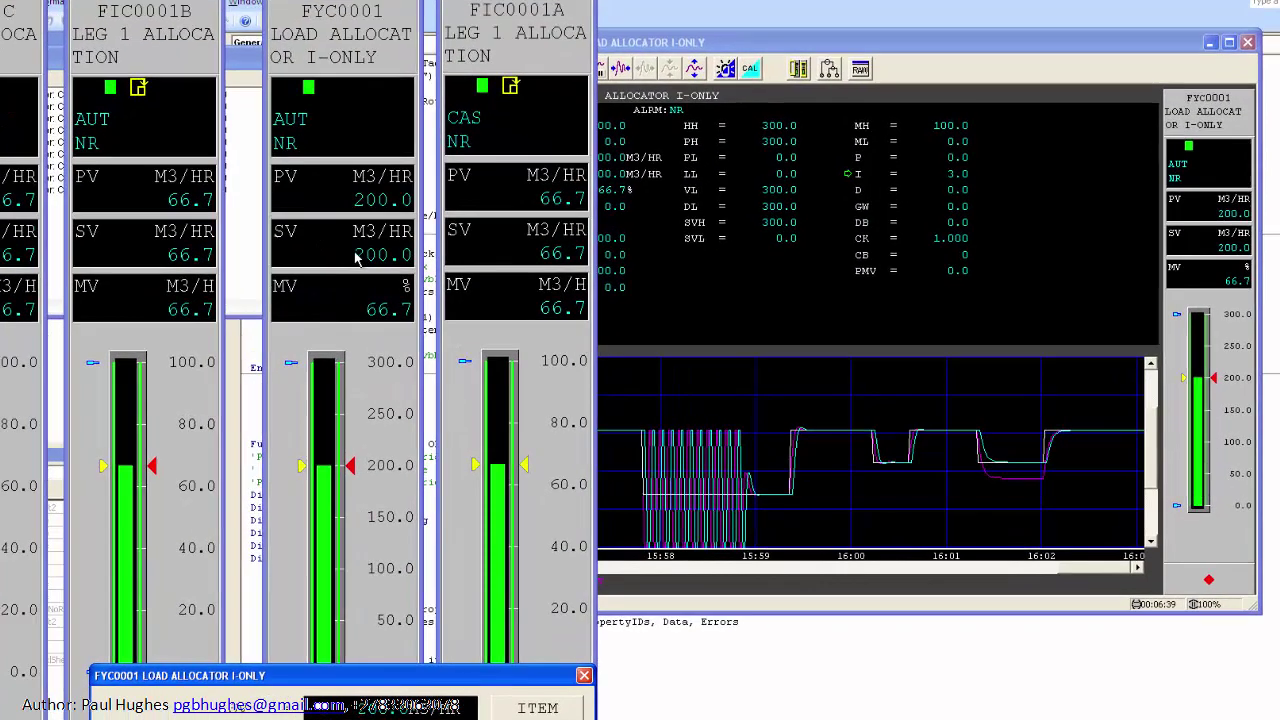
{"action": "key", "text": "Return"}
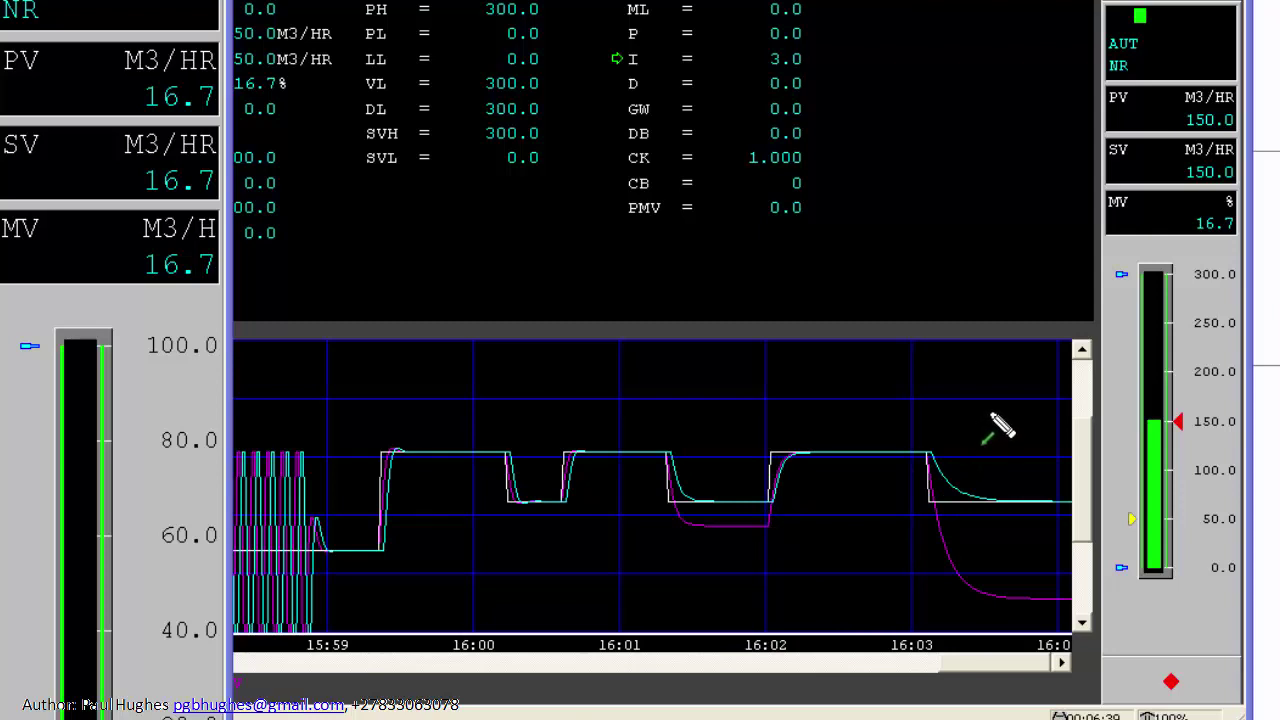
{"action": "left_click_drag", "start_coordinate": [990, 413], "coordinate": [966, 488]}
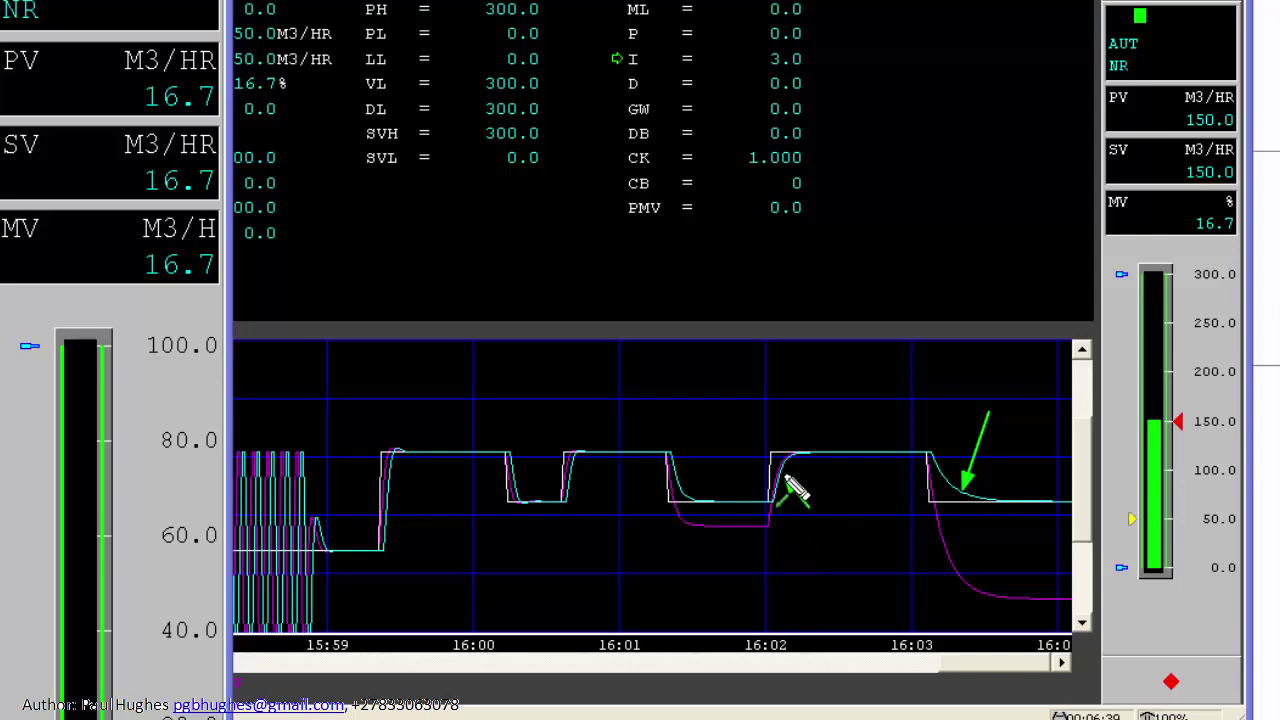
{"action": "left_click_drag", "start_coordinate": [787, 496], "coordinate": [807, 505]}
{"action": "left_click_drag", "start_coordinate": [561, 535], "coordinate": [568, 528]}
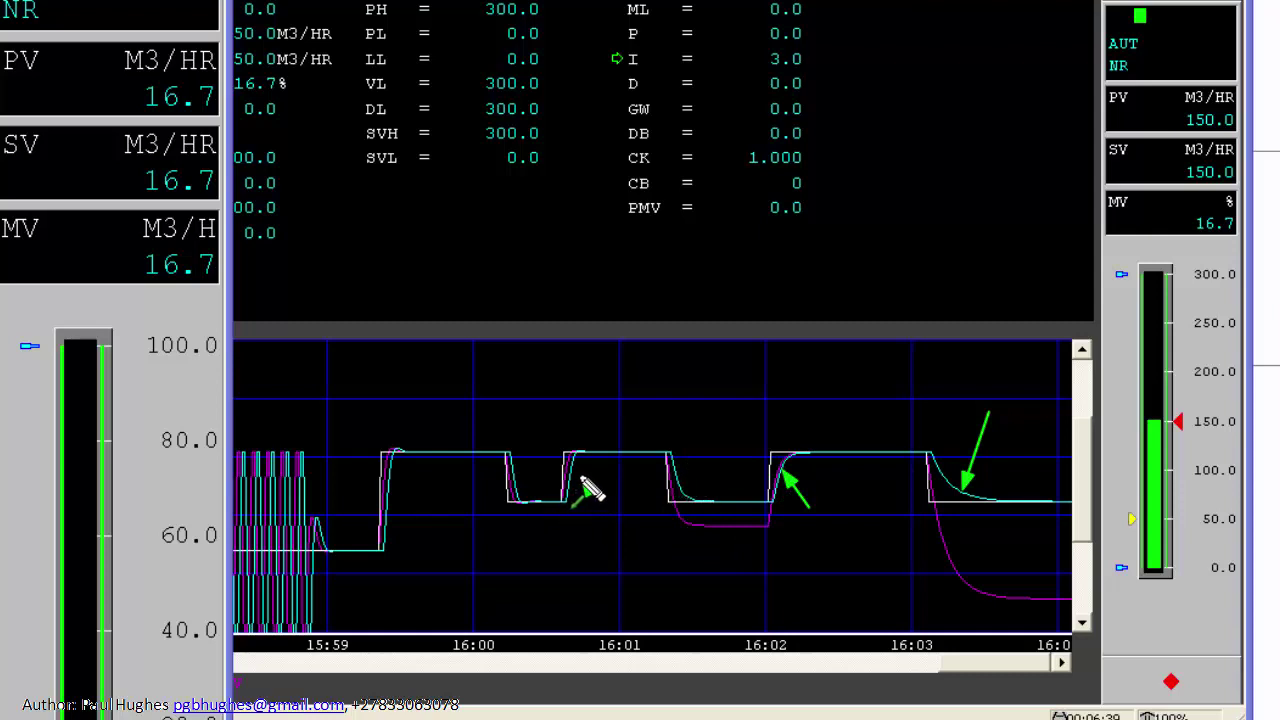
{"action": "left_click_drag", "start_coordinate": [590, 490], "coordinate": [572, 470]}
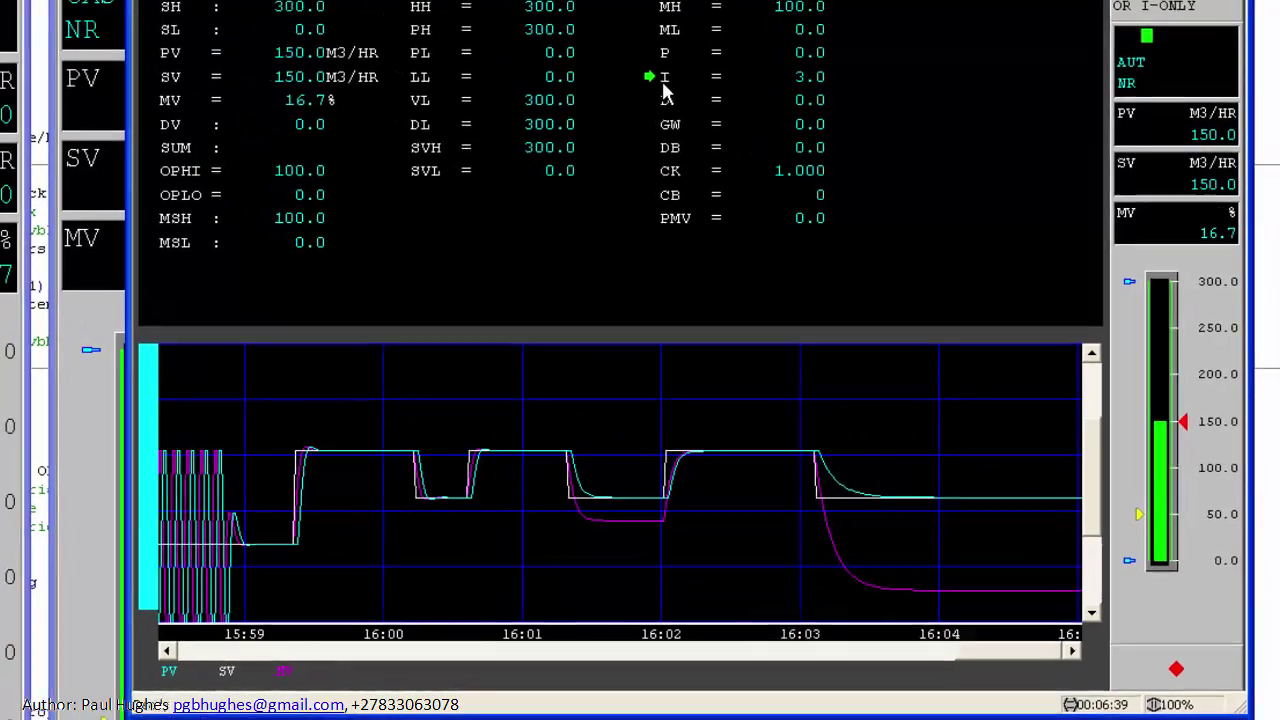
- Set FYC0001's integral time to 2.0 s and switch FIC0001B back to CAS
{"action": "left_click", "coordinate": [632, 64]}
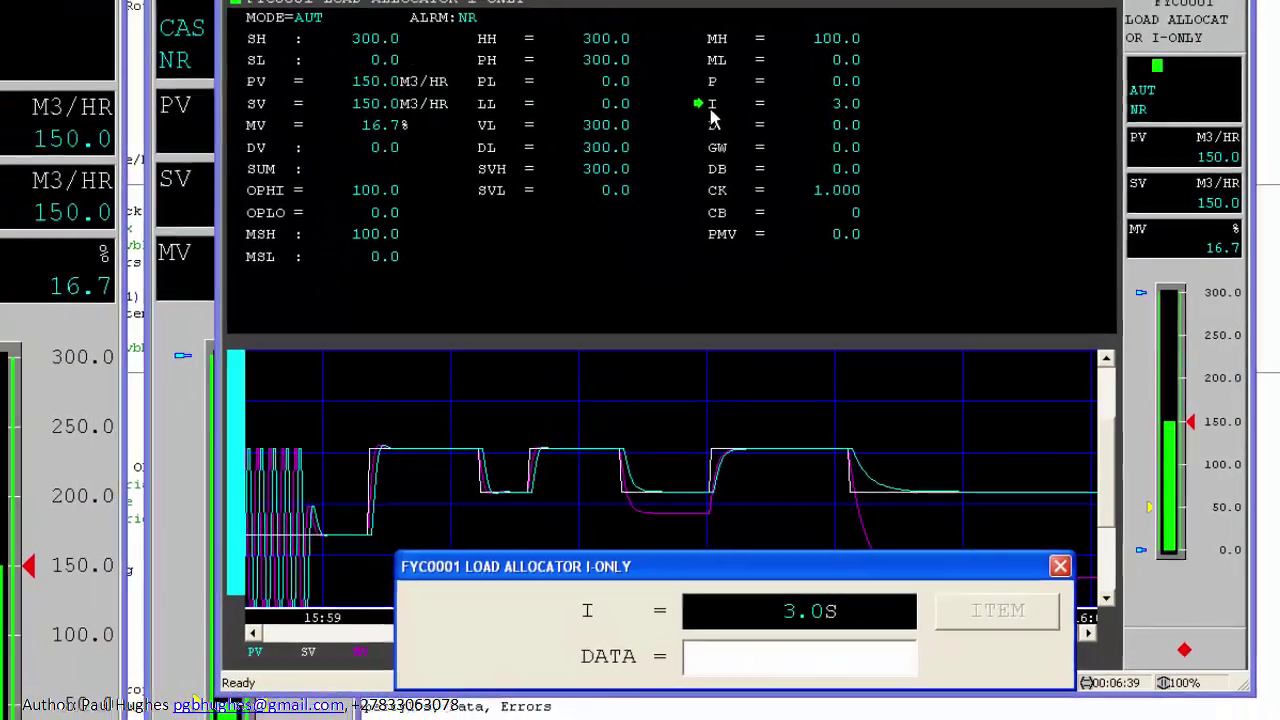
{"action": "type", "text": "2"}
{"action": "key", "text": "Return"}
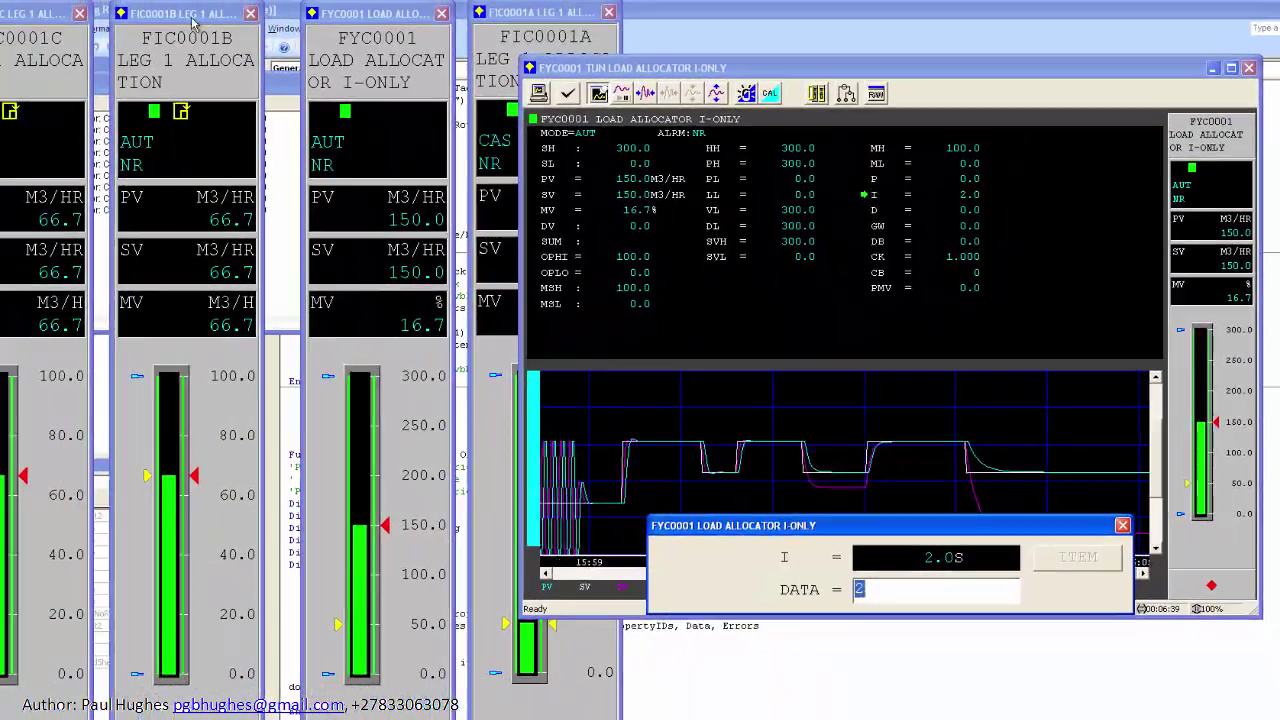
{"action": "key", "text": "Escape"}
{"action": "left_click", "coordinate": [250, 663]}
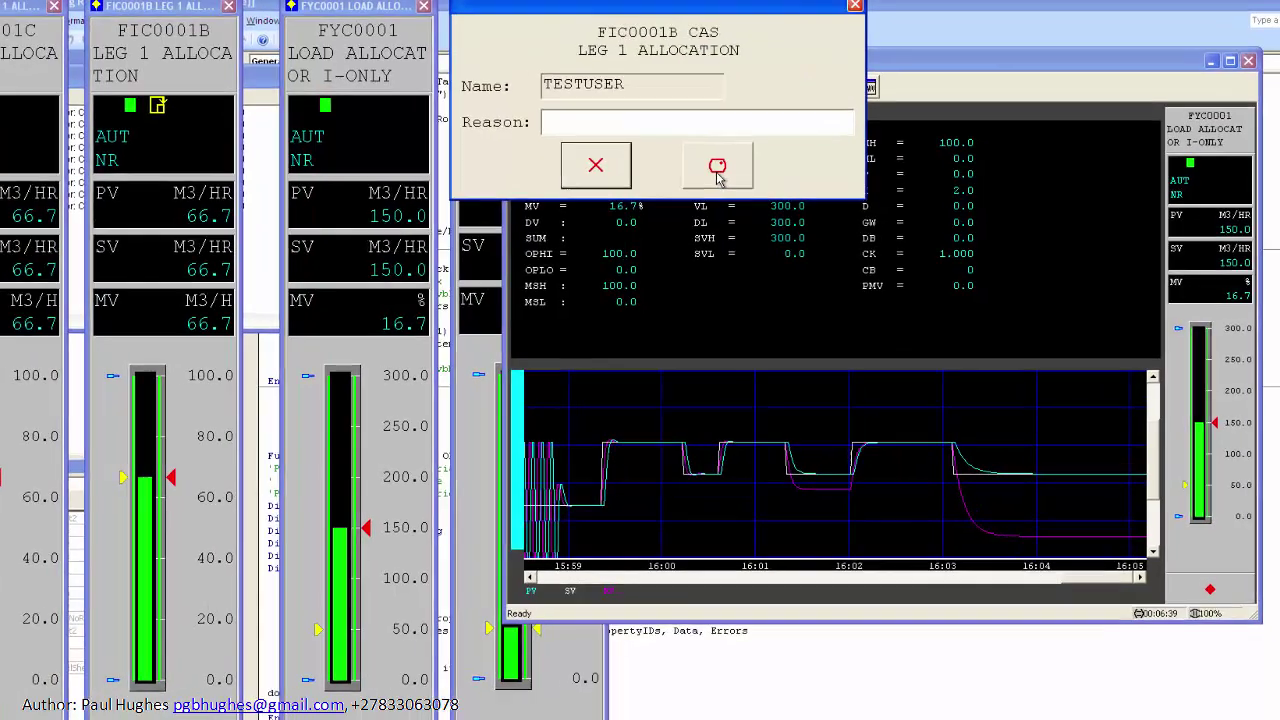
{"action": "left_click", "coordinate": [722, 168]}
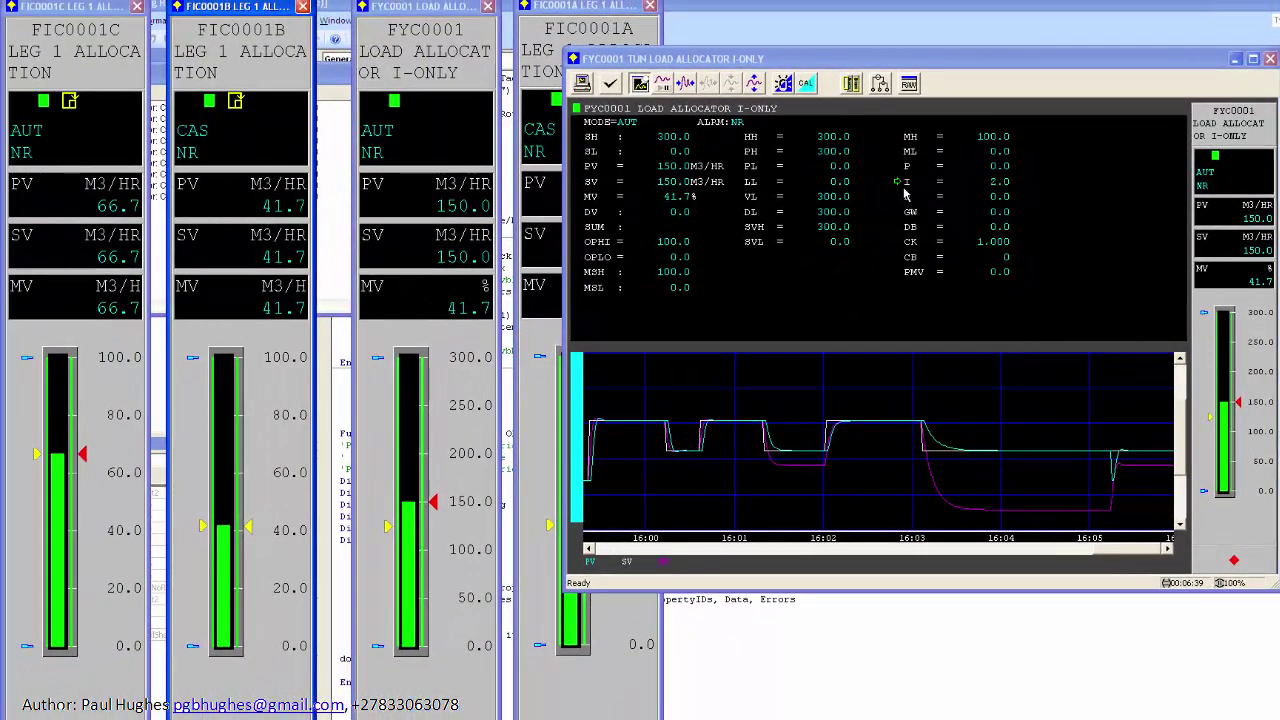
- Switch leg FIC0001C back to CAS mode and confirm with OK
{"action": "left_click", "coordinate": [34, 142]}
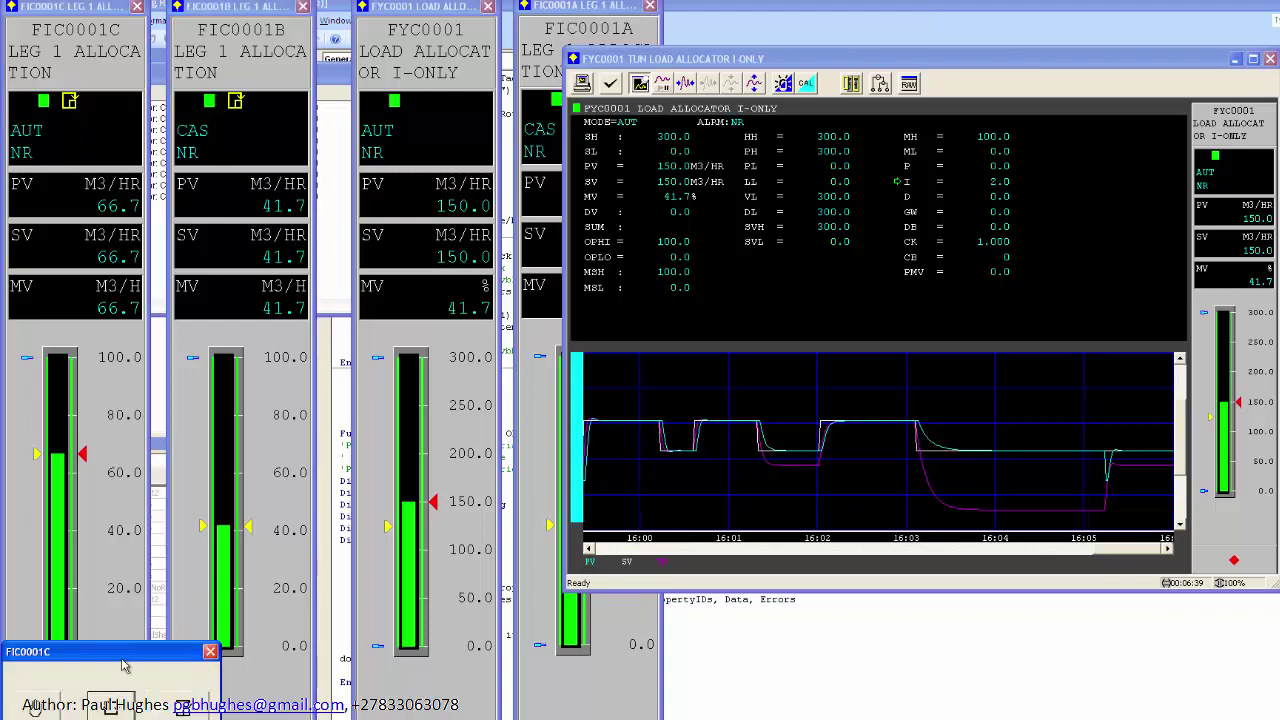
{"action": "left_click", "coordinate": [178, 712]}
{"action": "left_click", "coordinate": [747, 153]}
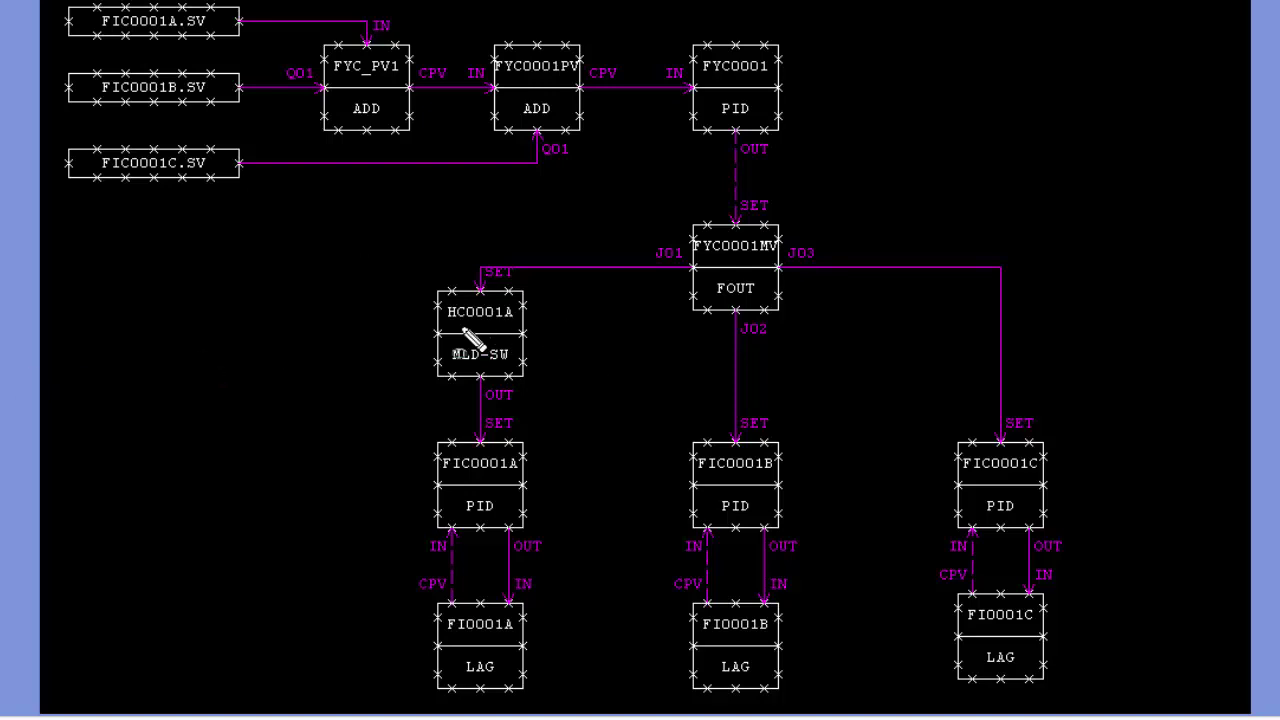
- Draw an ellipse around the HC0001A MLD-SW block on the control drawing
{"action": "left_click_drag", "start_coordinate": [418, 284], "coordinate": [560, 388]}
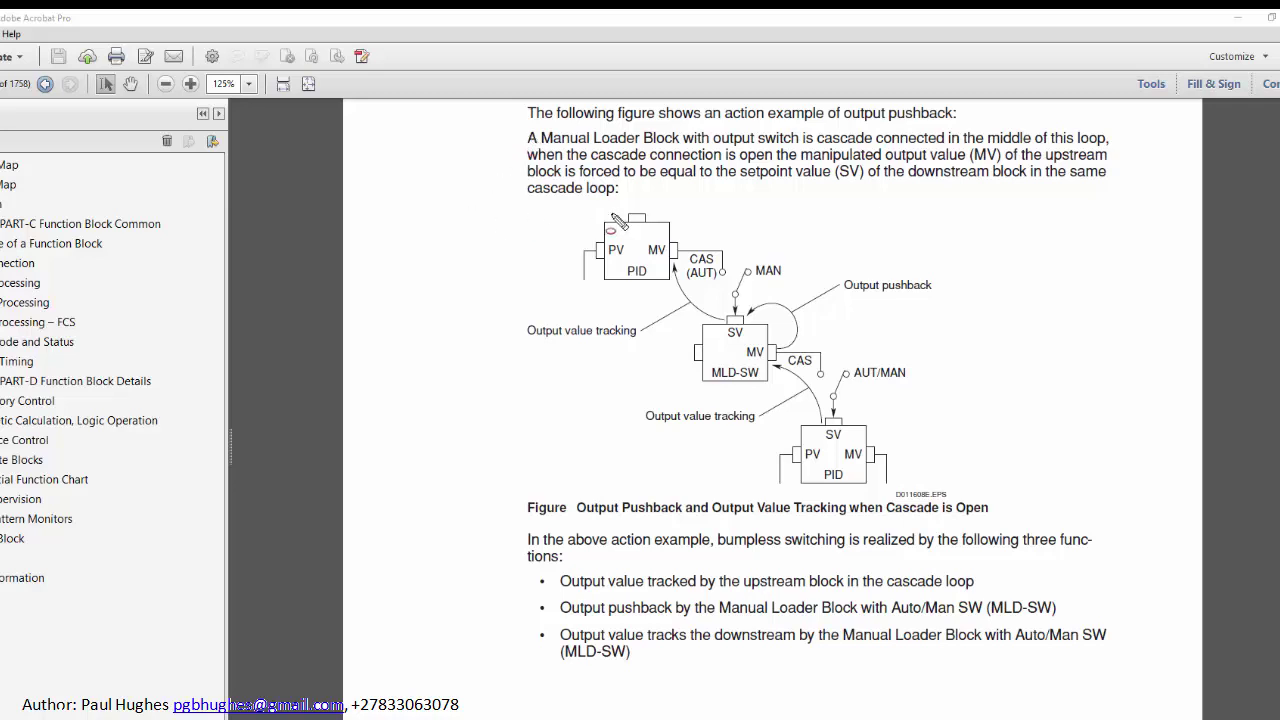
- Circle the upstream and downstream PID blocks in red and the MLD-SW block in green
{"action": "left_click_drag", "start_coordinate": [570, 212], "coordinate": [692, 296]}
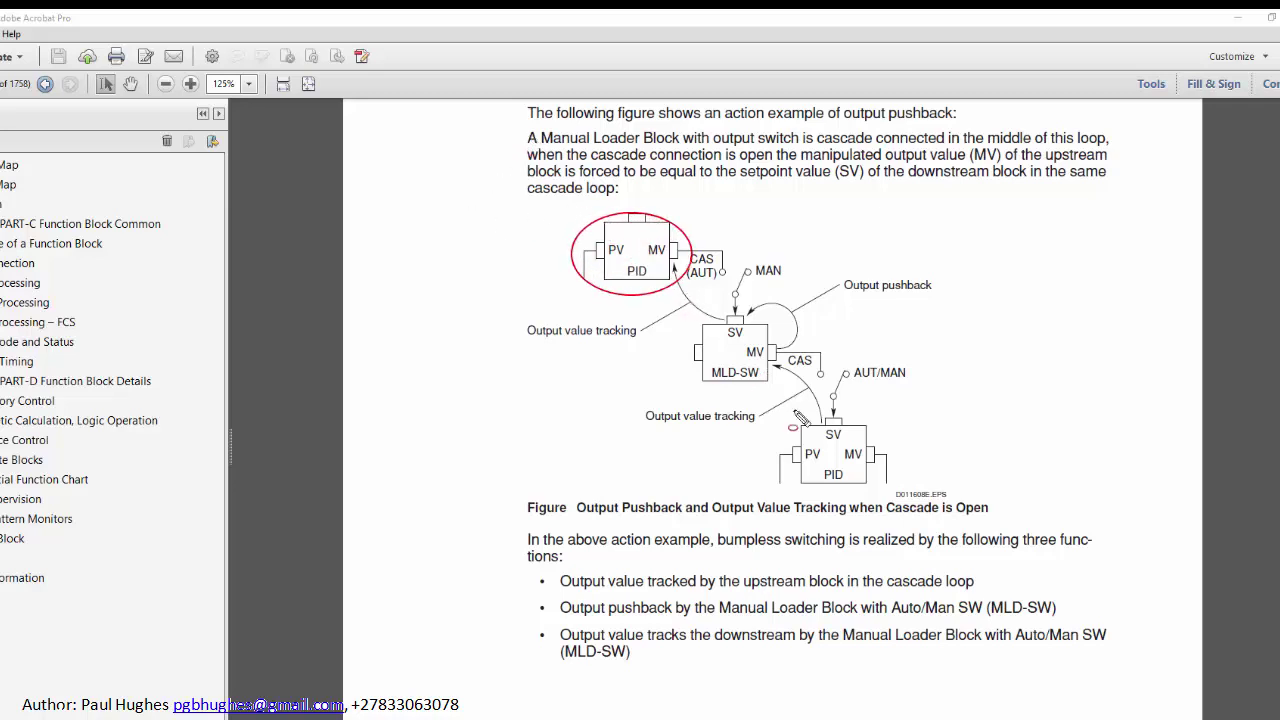
{"action": "left_click_drag", "start_coordinate": [772, 405], "coordinate": [904, 502]}
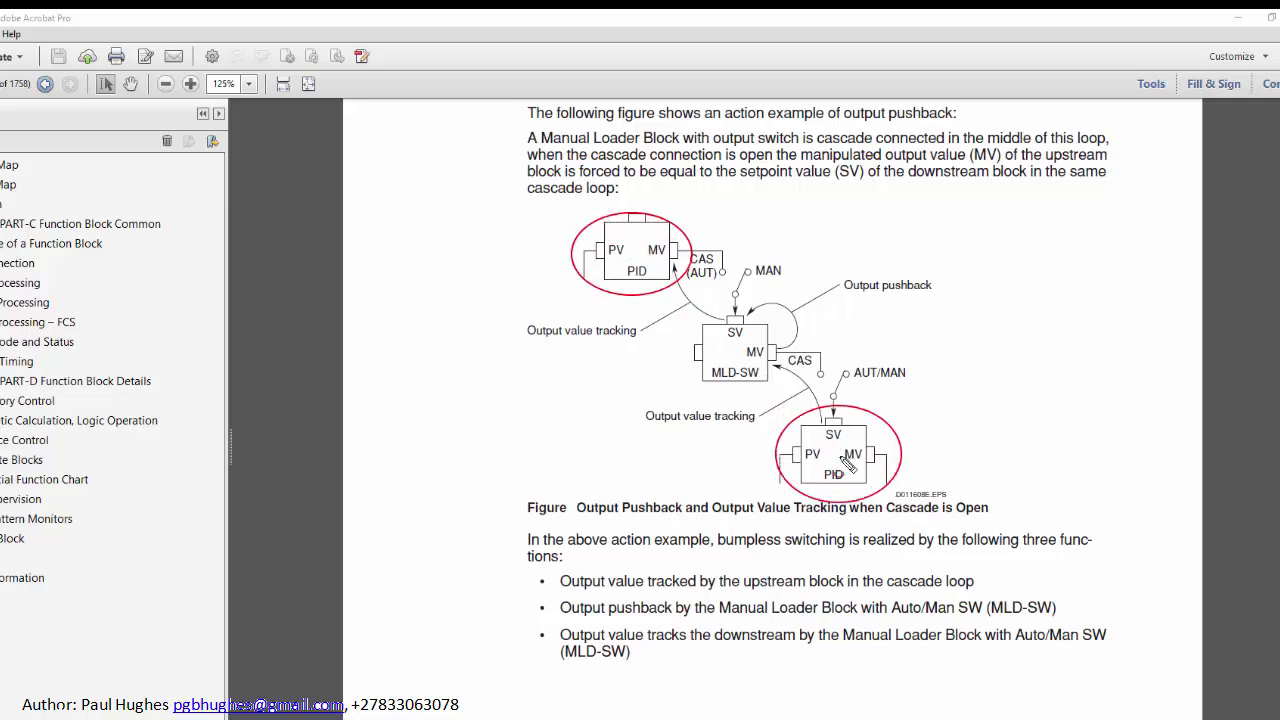
{"action": "mouse_move", "coordinate": [678, 303]}
{"action": "left_mouse_down"}
{"action": "mouse_move", "coordinate": [770, 366]}
{"action": "mouse_move", "coordinate": [791, 405]}
{"action": "left_mouse_up"}
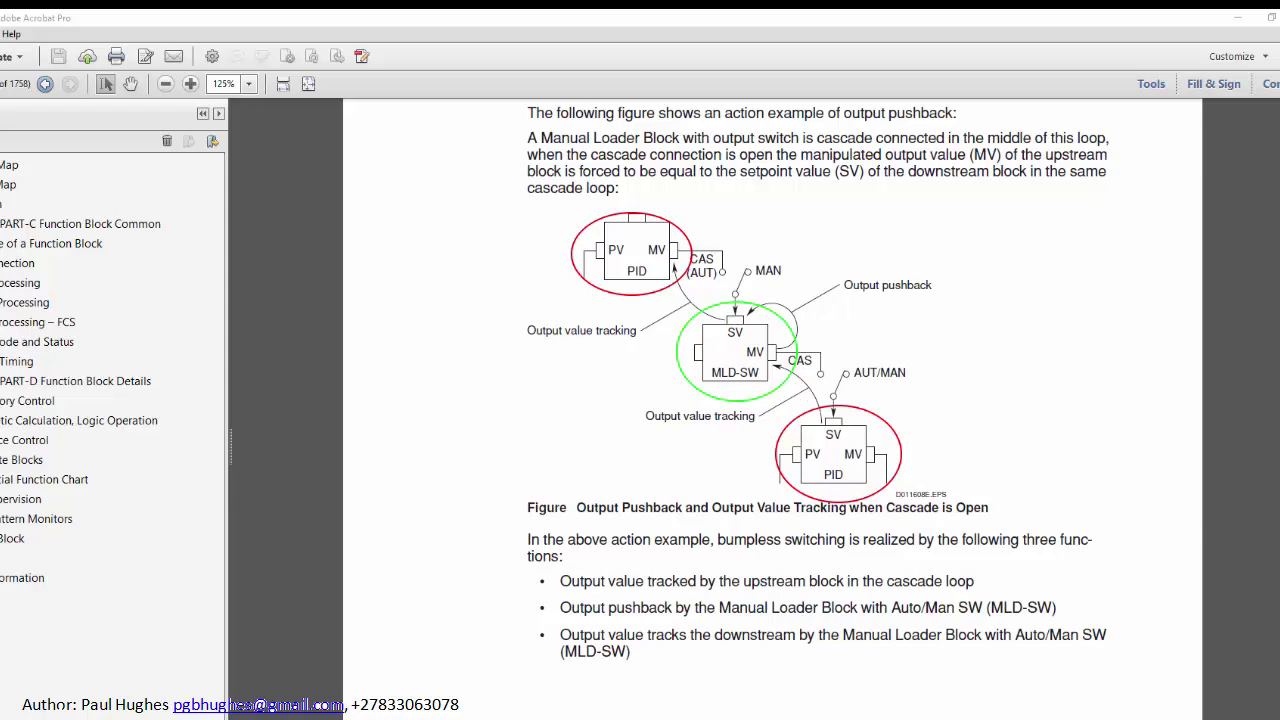
{"action": "scroll", "coordinate": [766, 528], "scroll_direction": "down", "scroll_amount": 5}
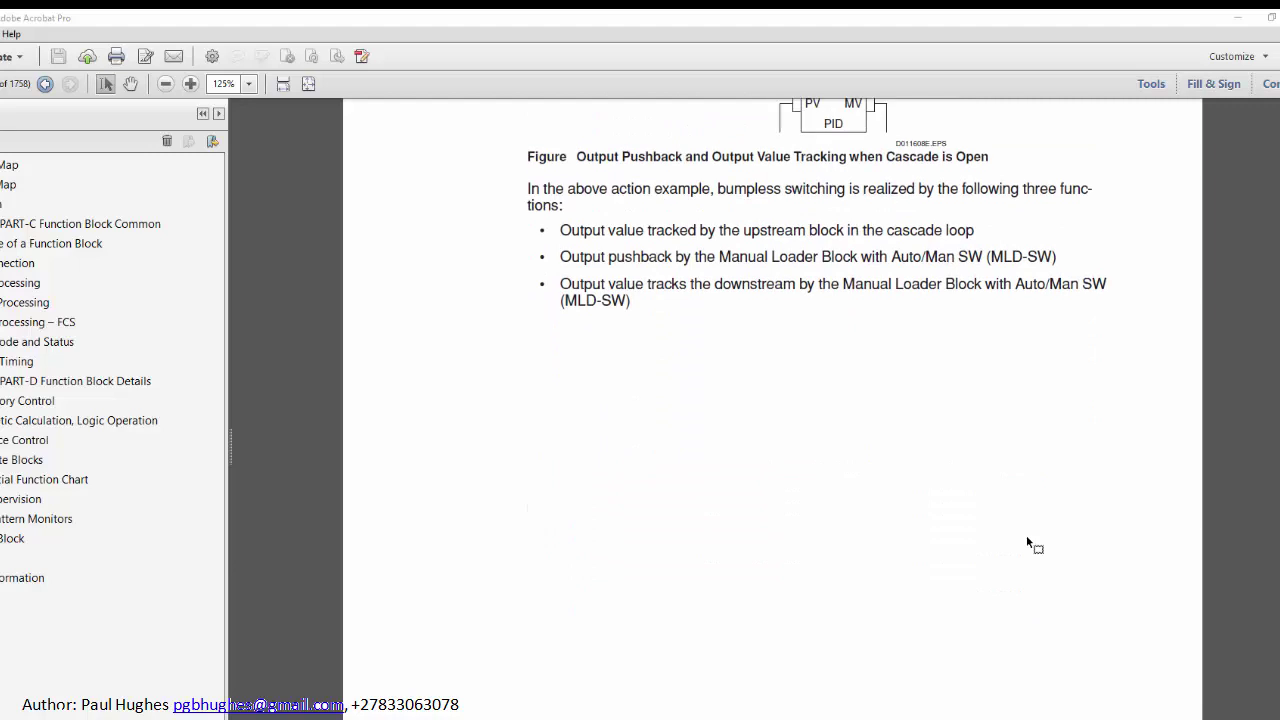
- Scroll the manual to the Bias Tracking definition and circle its Yes/No setting, default No
{"action": "scroll", "coordinate": [1027, 537], "scroll_direction": "down", "scroll_amount": 15}
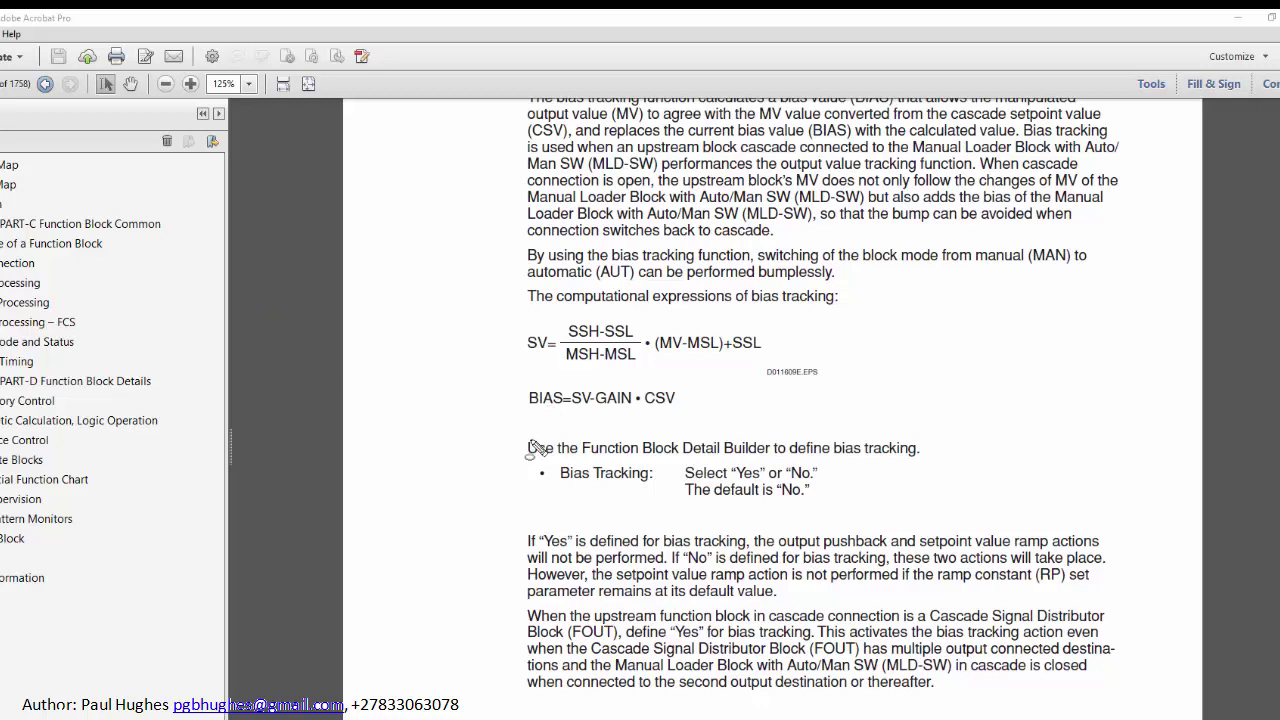
{"action": "mouse_move", "coordinate": [516, 430]}
{"action": "left_mouse_down"}
{"action": "mouse_move", "coordinate": [826, 452]}
{"action": "mouse_move", "coordinate": [946, 522]}
{"action": "left_mouse_up"}
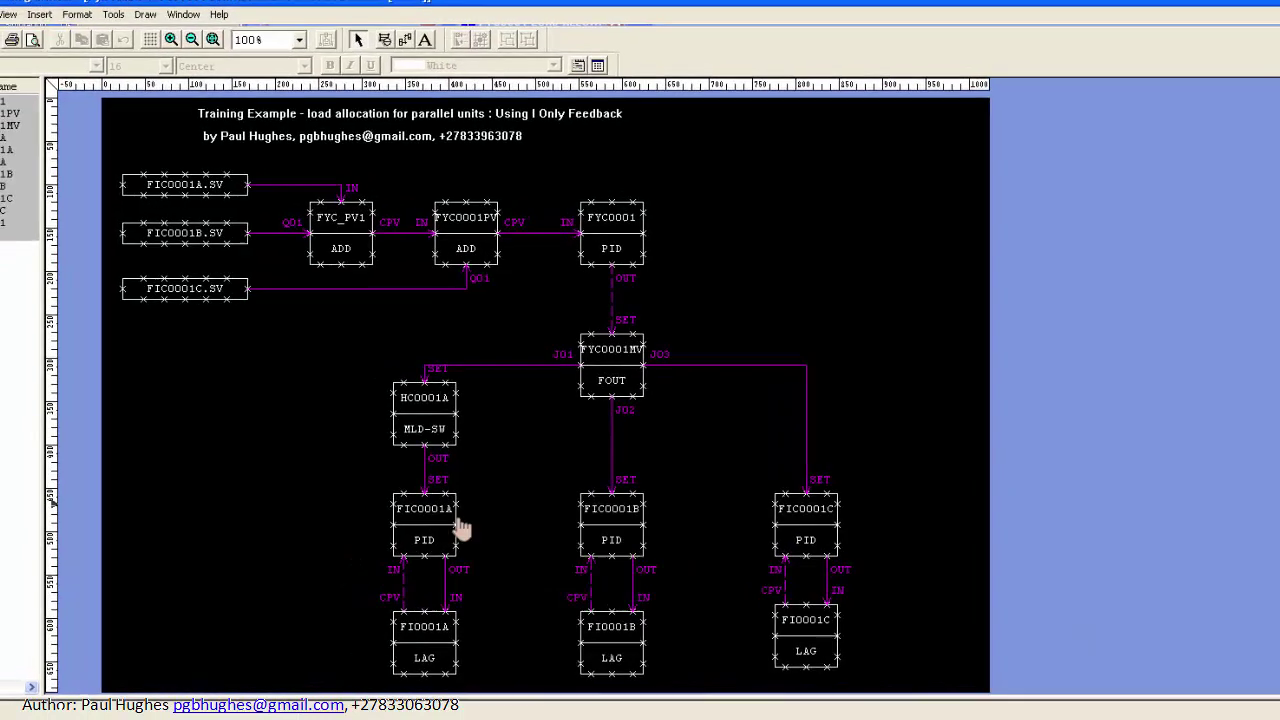
- In HC0001A's Edit Detail, set Bias Tracking to 1:Yes on Control Calculation, then review the Output tab
{"action": "right_click", "coordinate": [426, 398]}
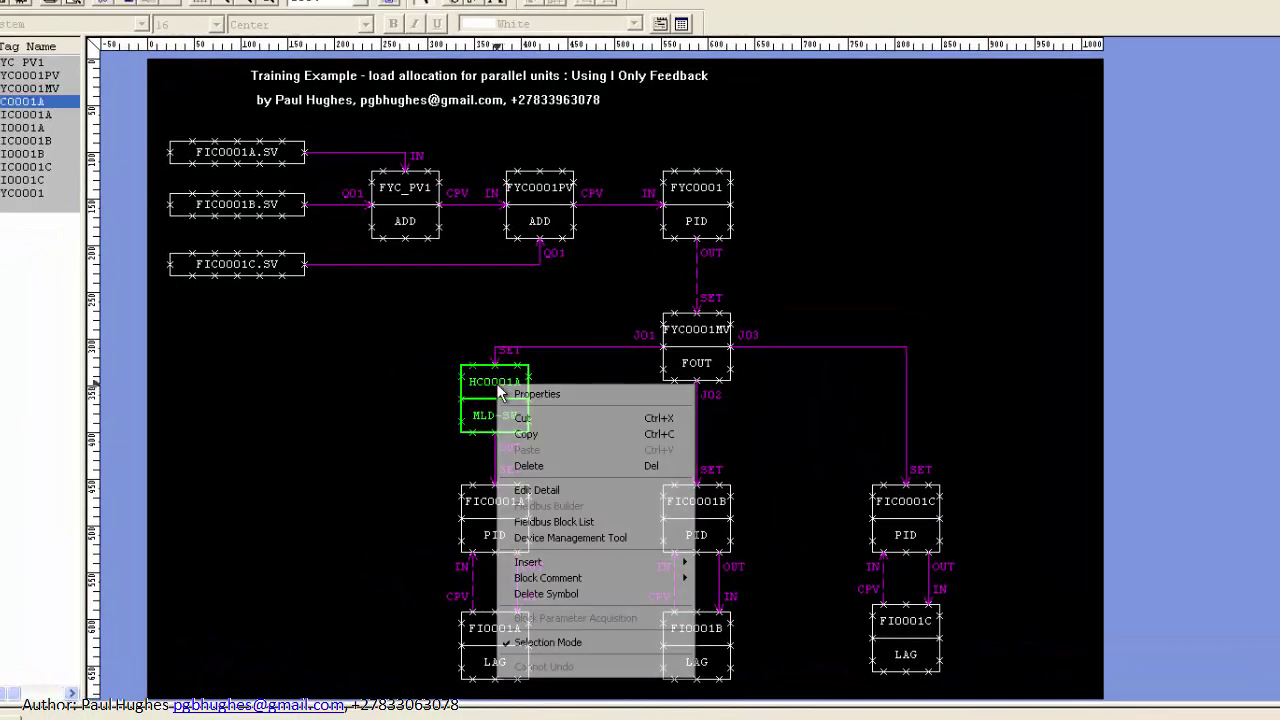
{"action": "left_click", "coordinate": [590, 490]}
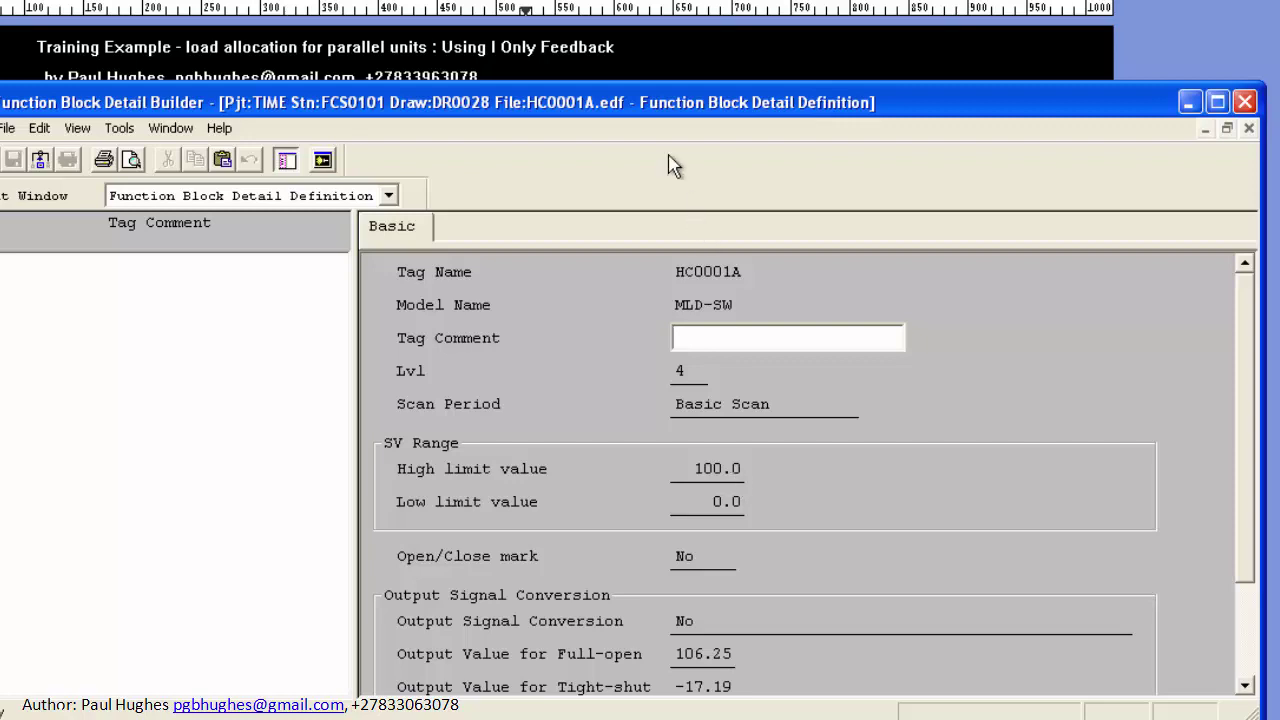
{"action": "left_click_drag", "start_coordinate": [655, 112], "coordinate": [1125, 10]}
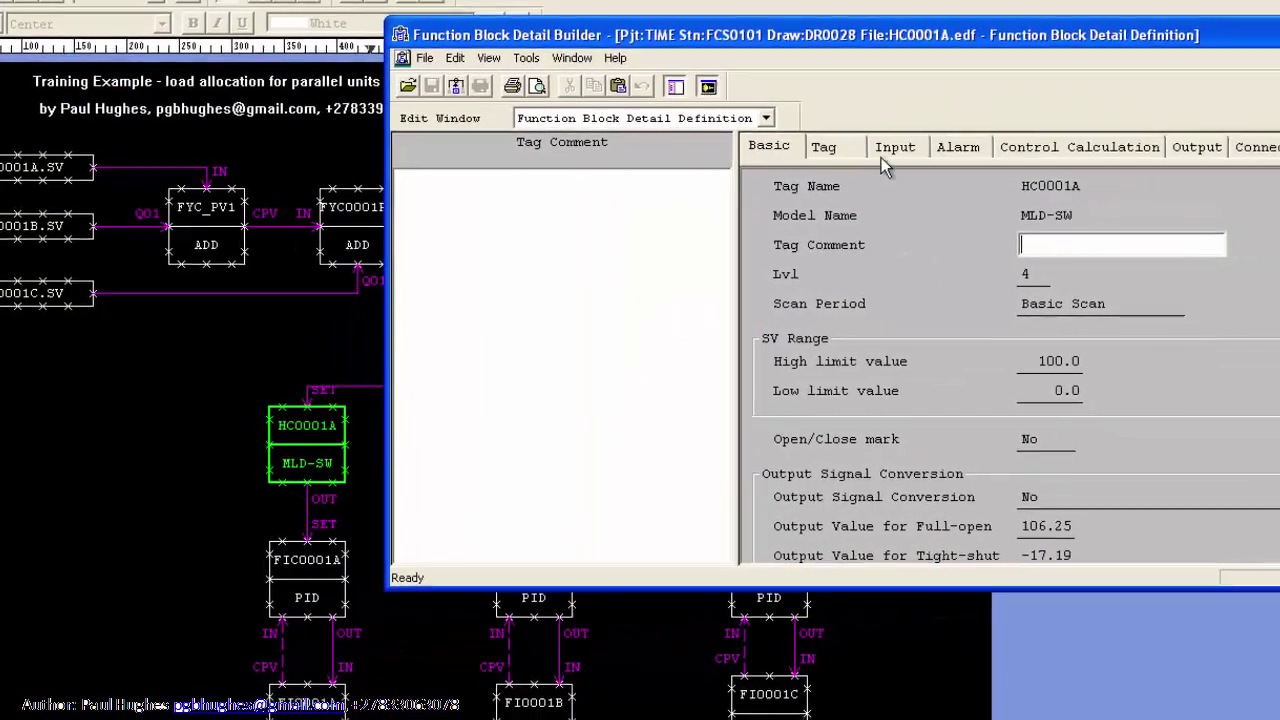
{"action": "left_click", "coordinate": [1060, 140]}
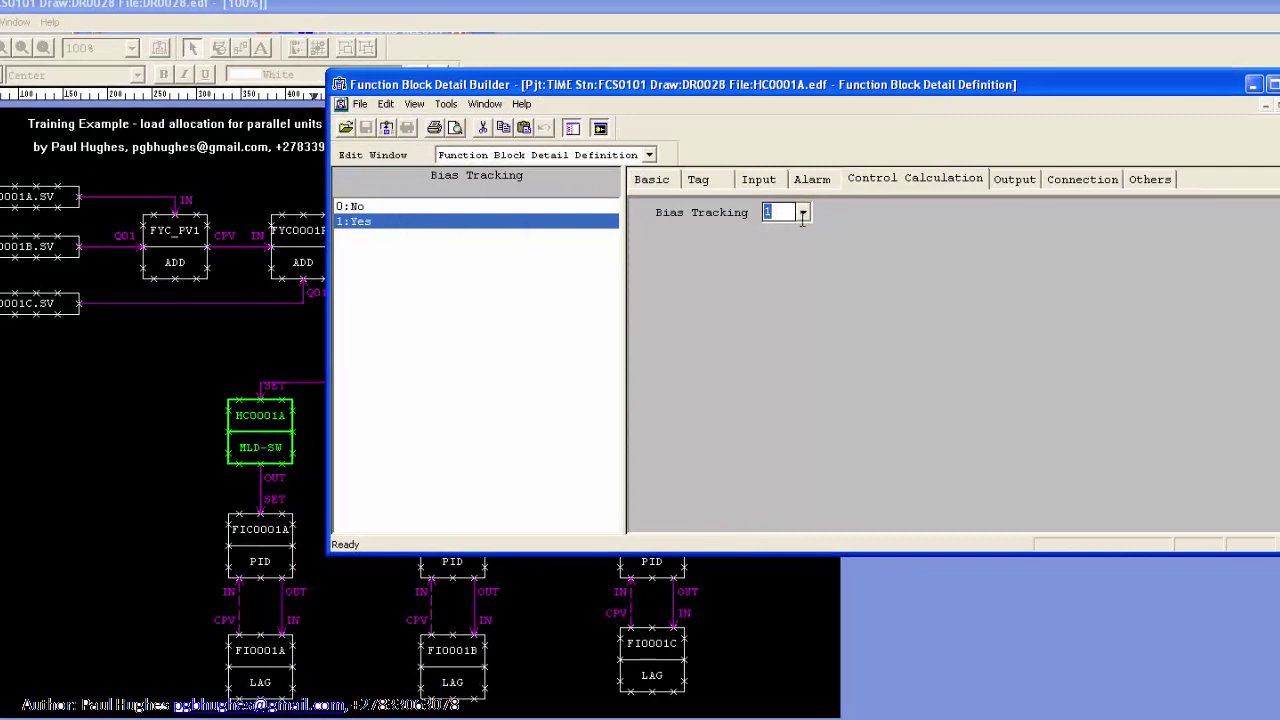
{"action": "left_click", "coordinate": [1013, 181]}
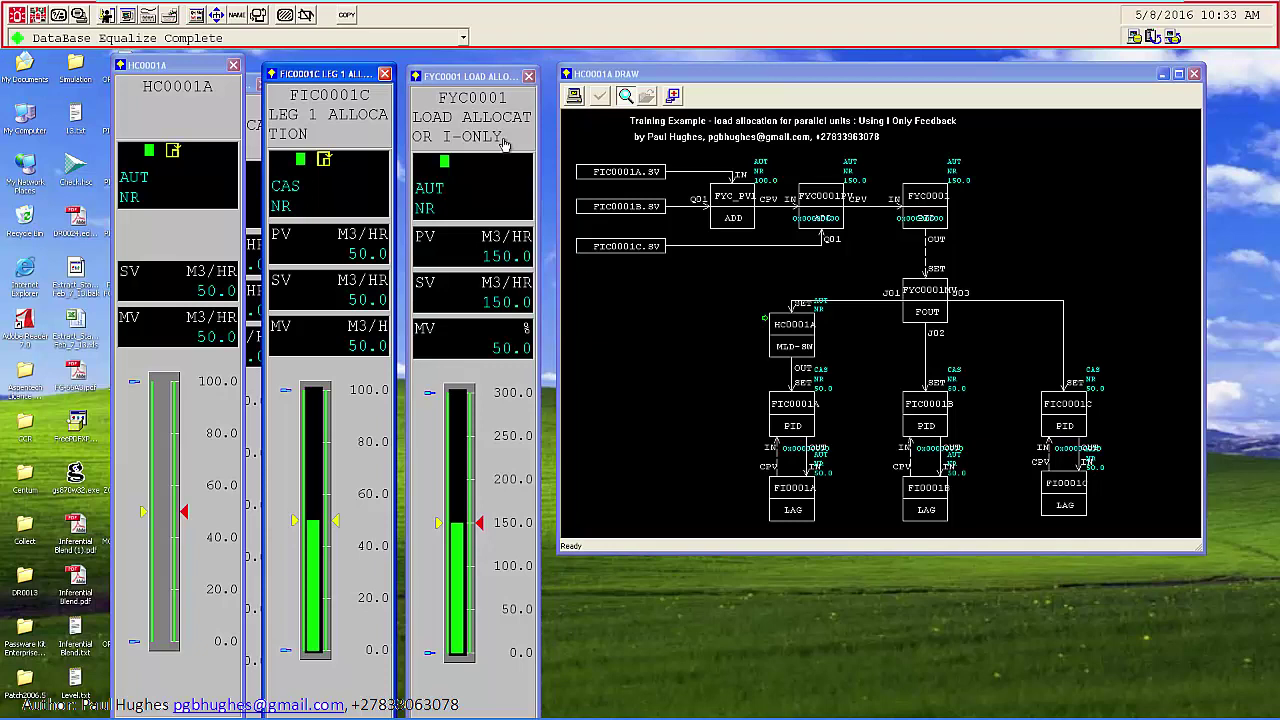
- Replace the FIC0001C faceplate with FIC0001A's, placed between HC0001A and FYC0001
{"action": "left_click_drag", "start_coordinate": [485, 78], "coordinate": [498, 66]}
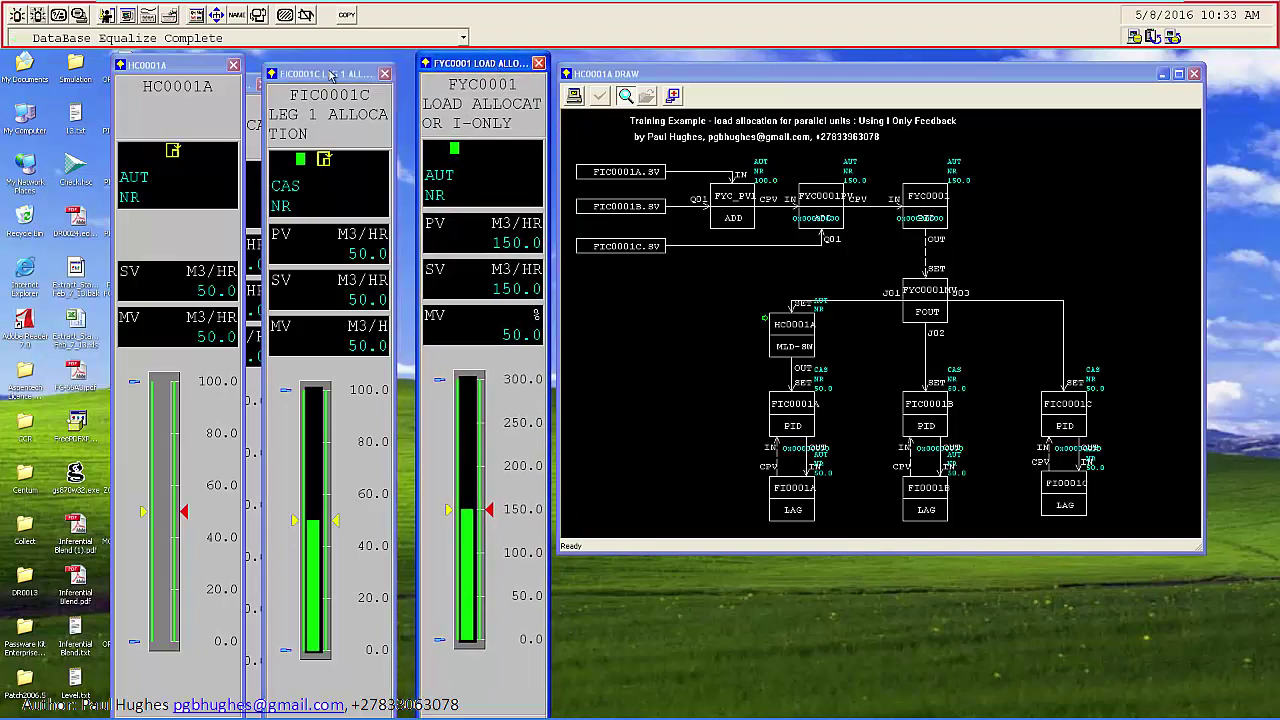
{"action": "left_click_drag", "start_coordinate": [330, 75], "coordinate": [358, 65]}
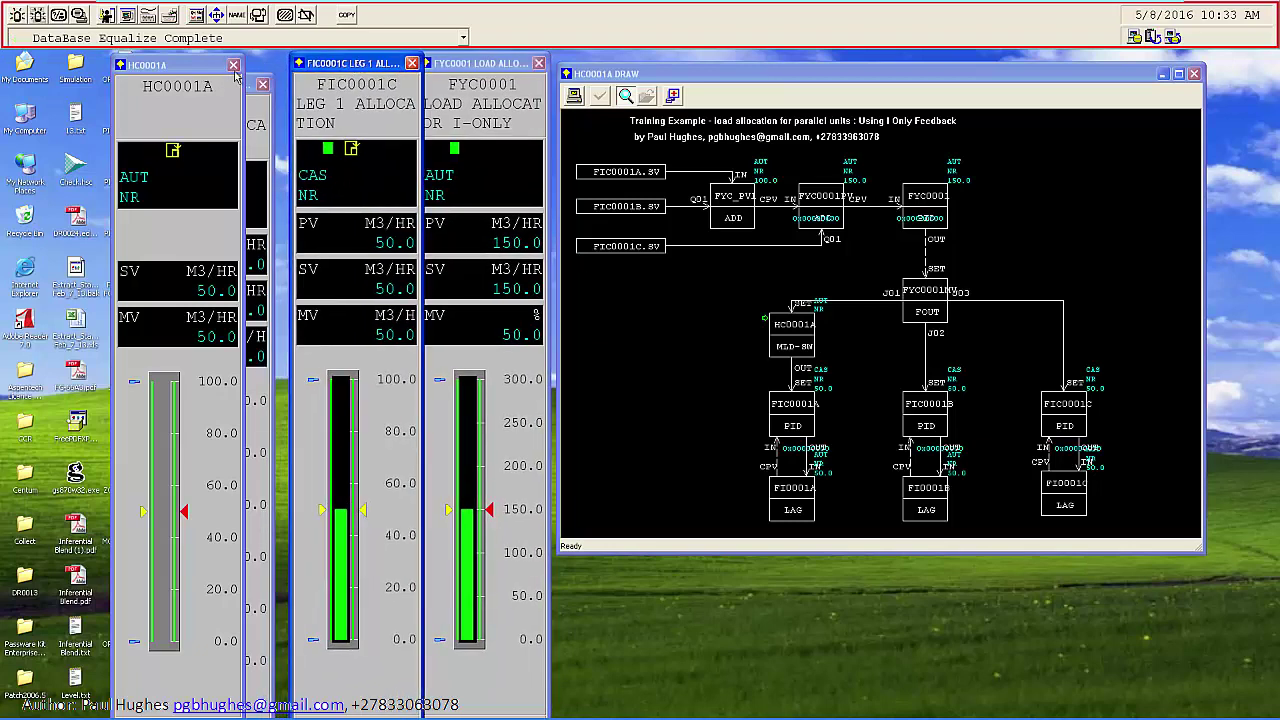
{"action": "left_click", "coordinate": [412, 63]}
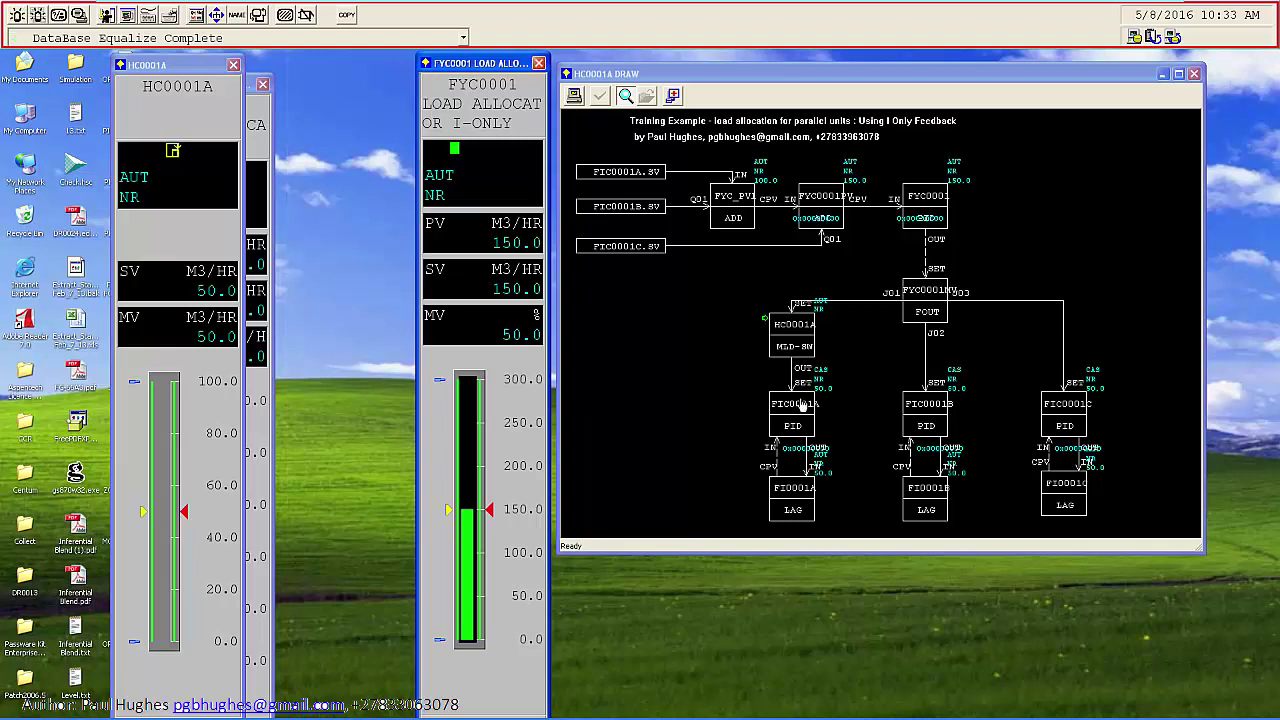
{"action": "double_click", "coordinate": [792, 404]}
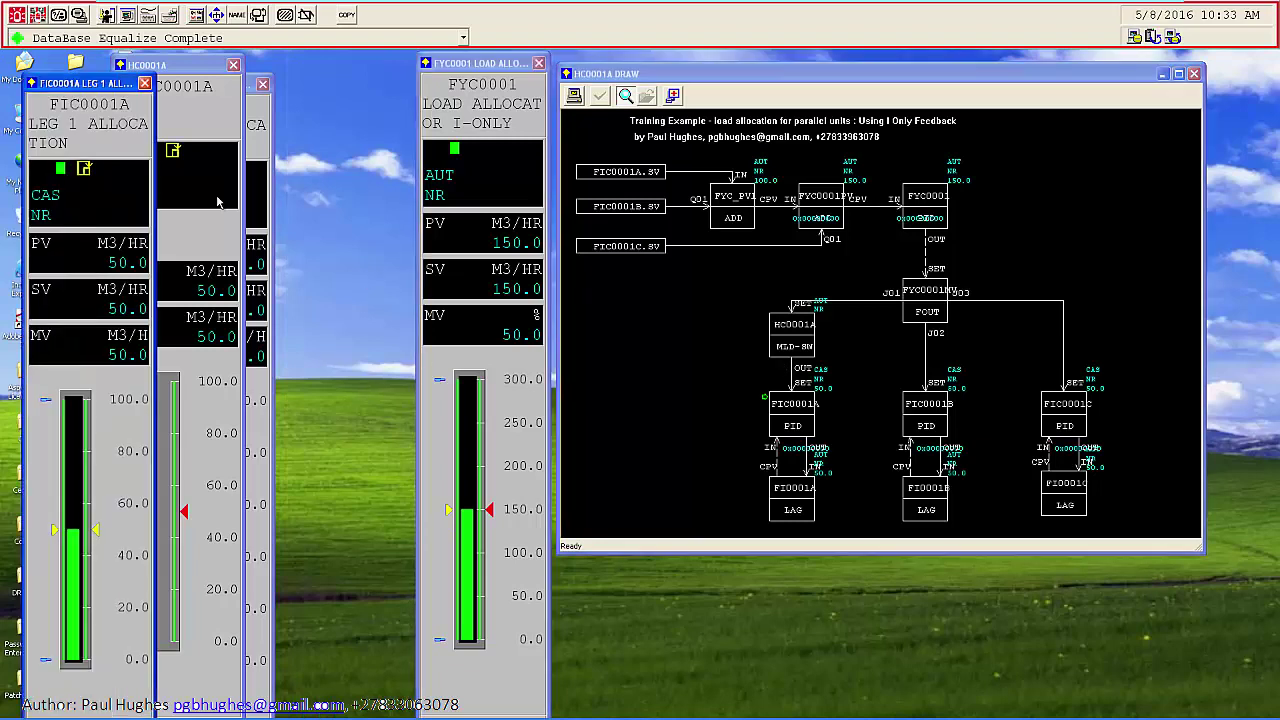
{"action": "left_click_drag", "start_coordinate": [80, 84], "coordinate": [310, 67]}
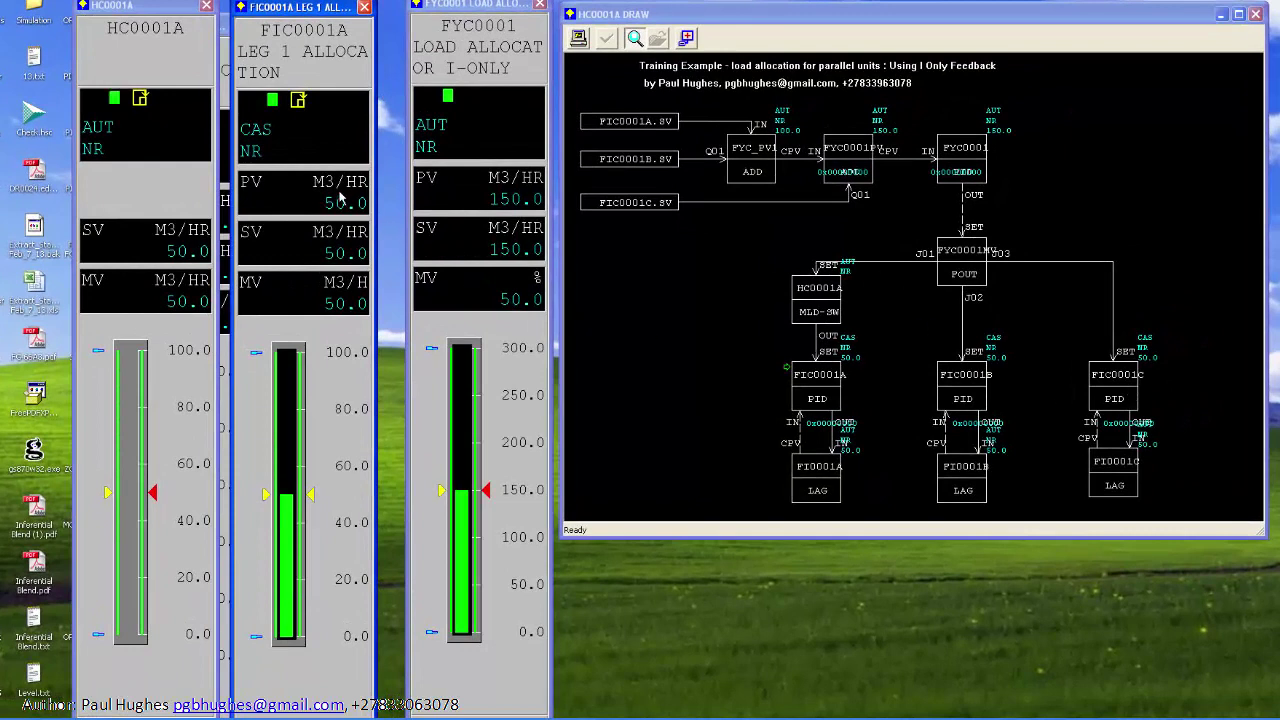
- Review HC0001A's tuning values (BIAS 0.0, GAIN 1), then close the tuning view
{"action": "right_click", "coordinate": [150, 60]}
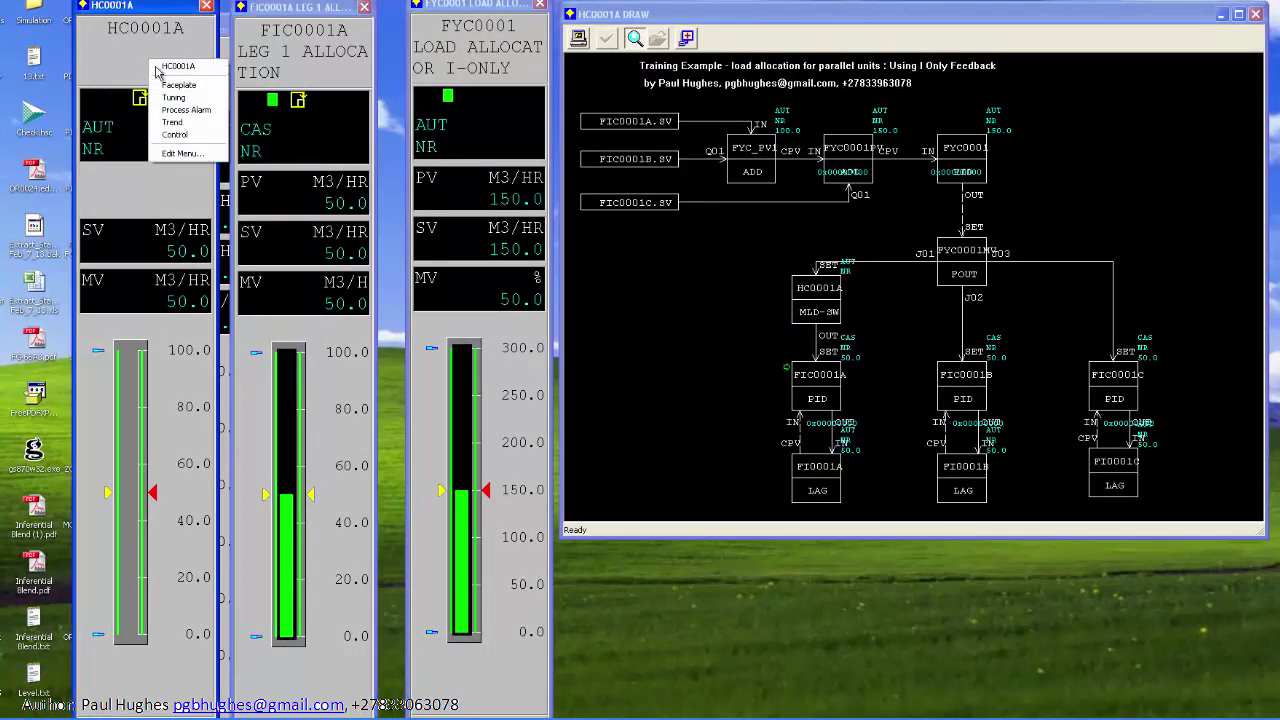
{"action": "left_click", "coordinate": [176, 100]}
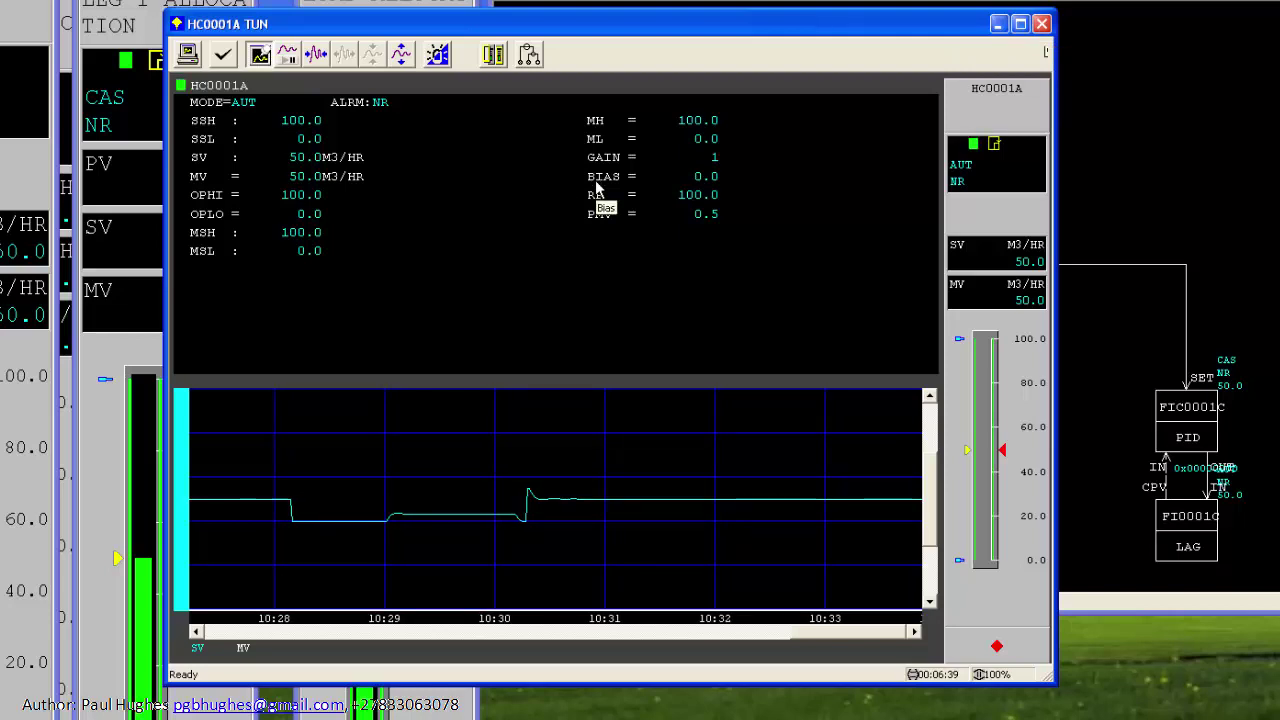
{"action": "left_click", "coordinate": [1041, 23]}
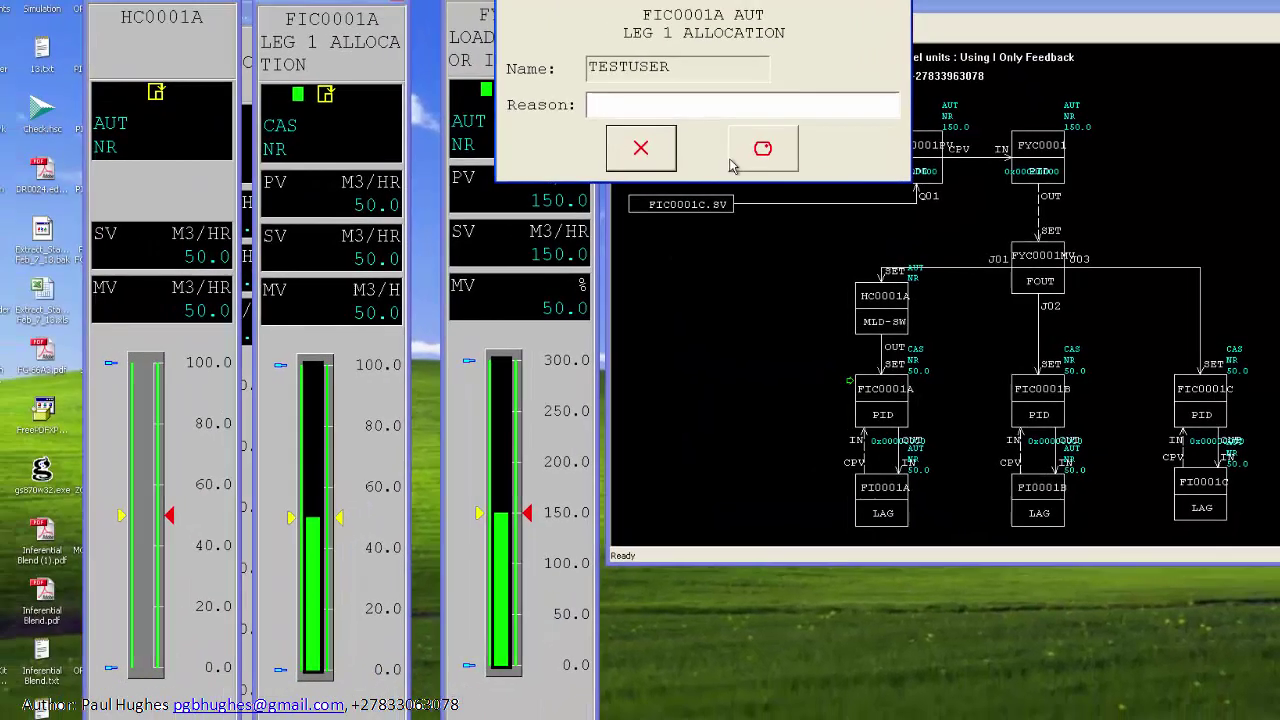
- Switch FIC0001A from CAS to AUT and lower its SV to 45.0 M3/HR, then close the FYC0001 faceplate
{"action": "left_click", "coordinate": [659, 111]}
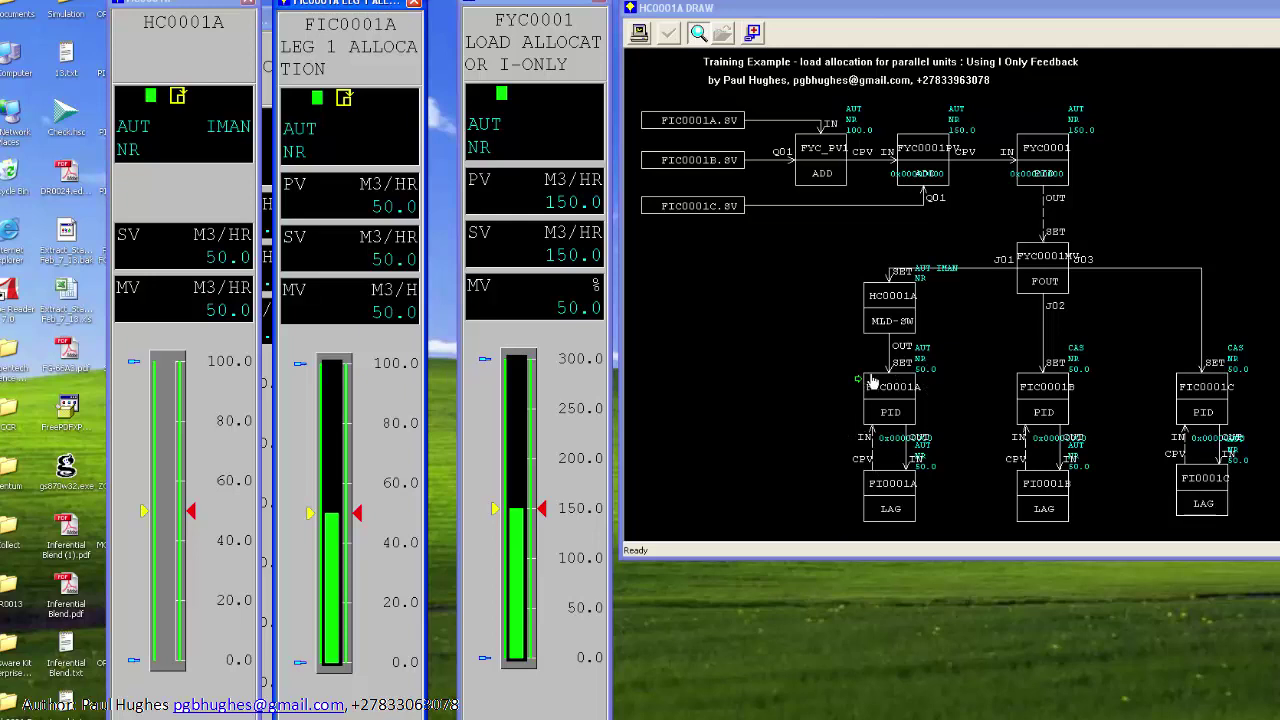
{"action": "left_click", "coordinate": [400, 262]}
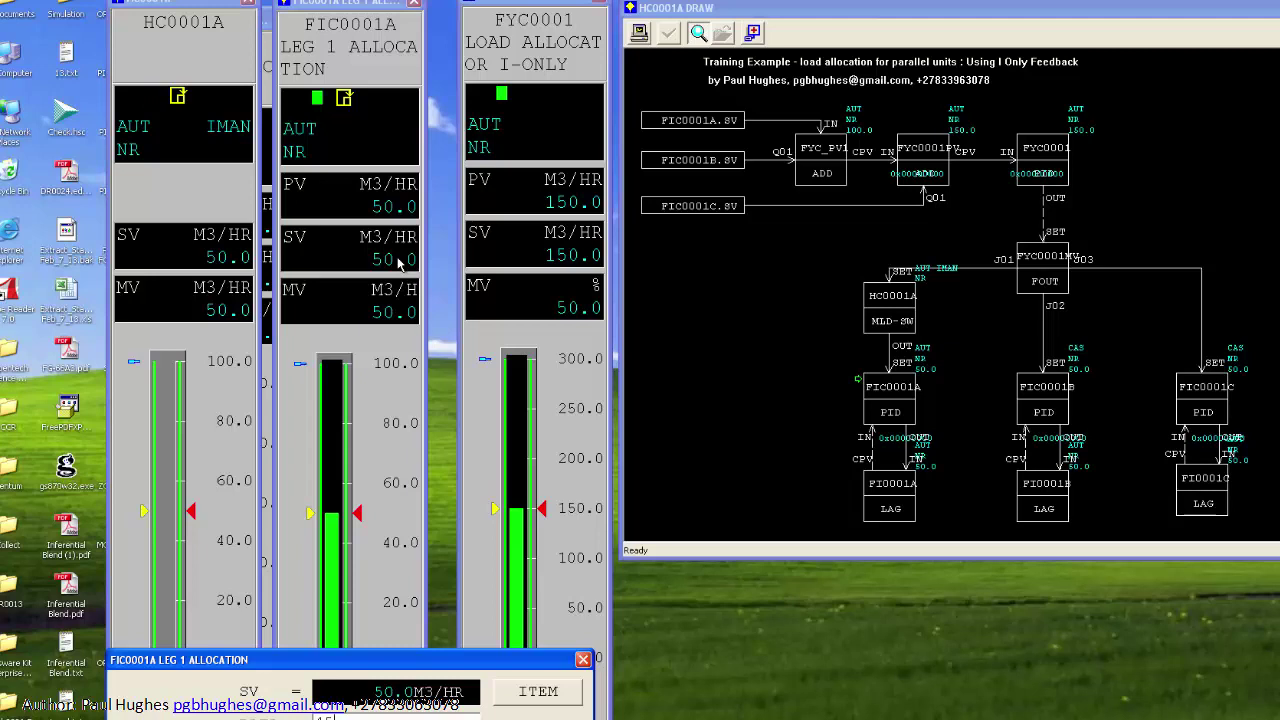
{"action": "key", "text": "Return"}
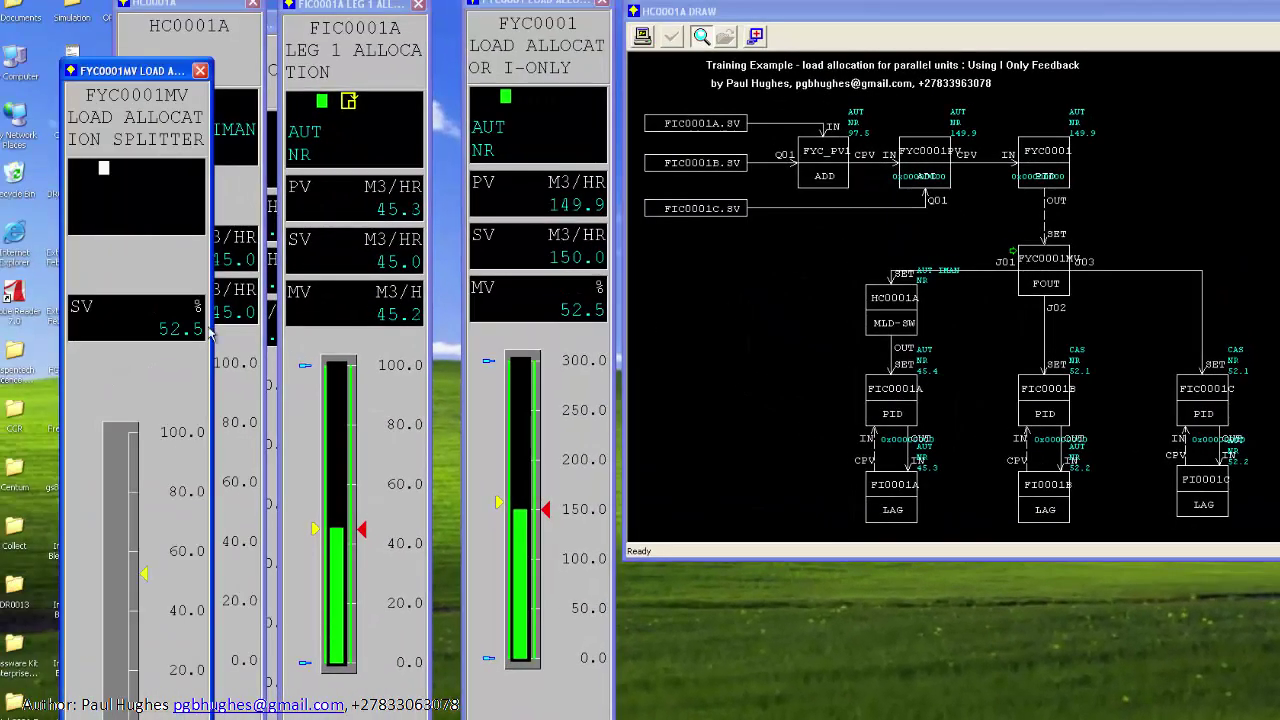
{"action": "left_click", "coordinate": [200, 71]}
- Open HC0001A's tuning view to check its tracked BIAS value of -7.5
{"action": "right_click", "coordinate": [200, 55]}
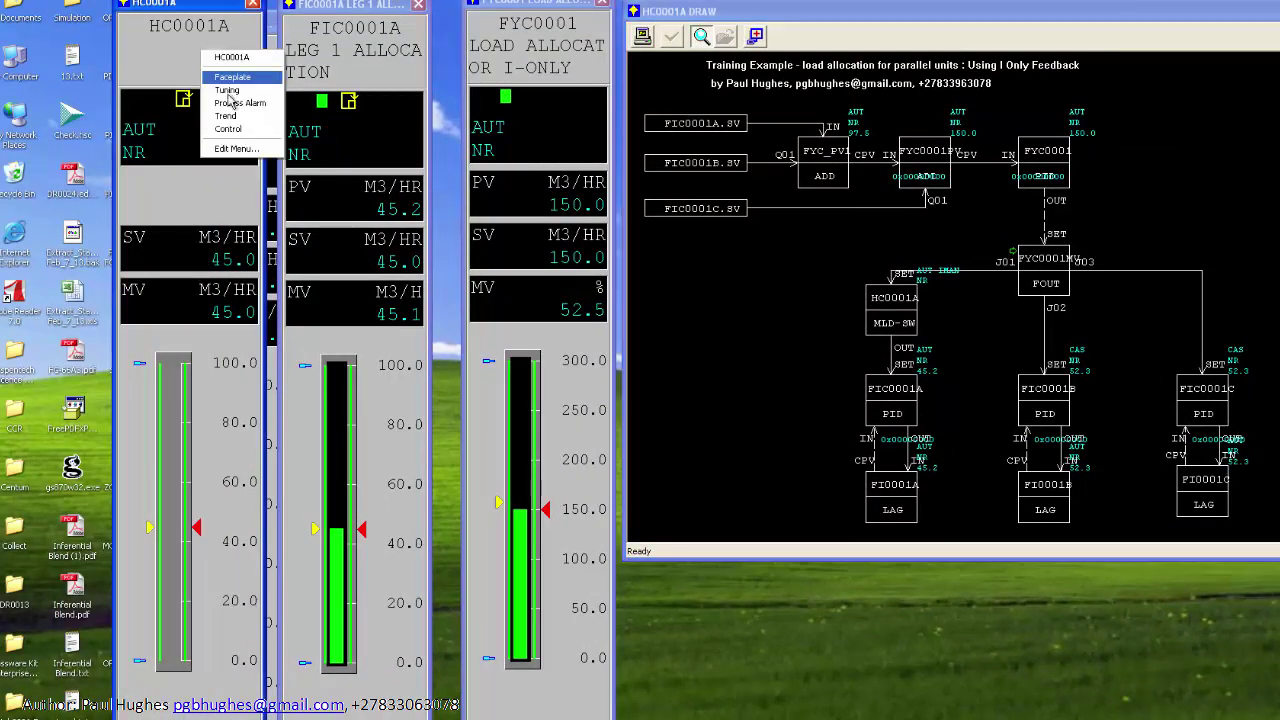
{"action": "left_click", "coordinate": [251, 99]}
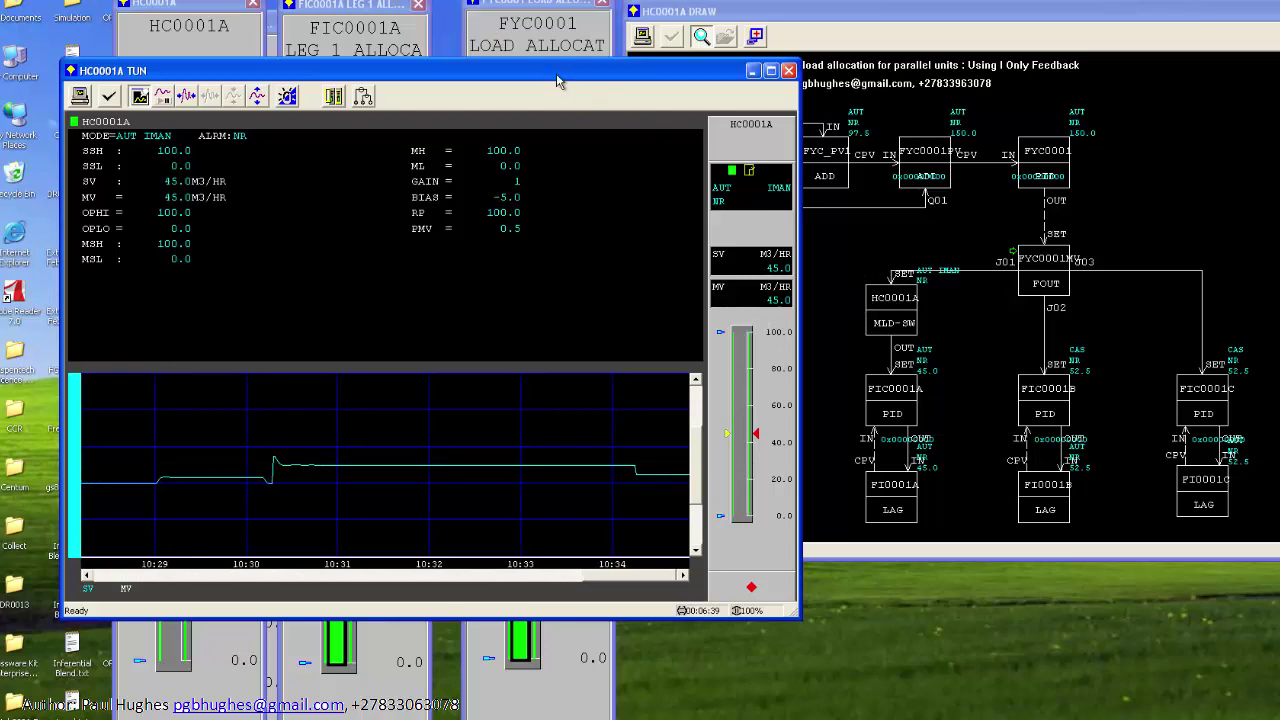
{"action": "left_click_drag", "start_coordinate": [552, 81], "coordinate": [1005, 84]}
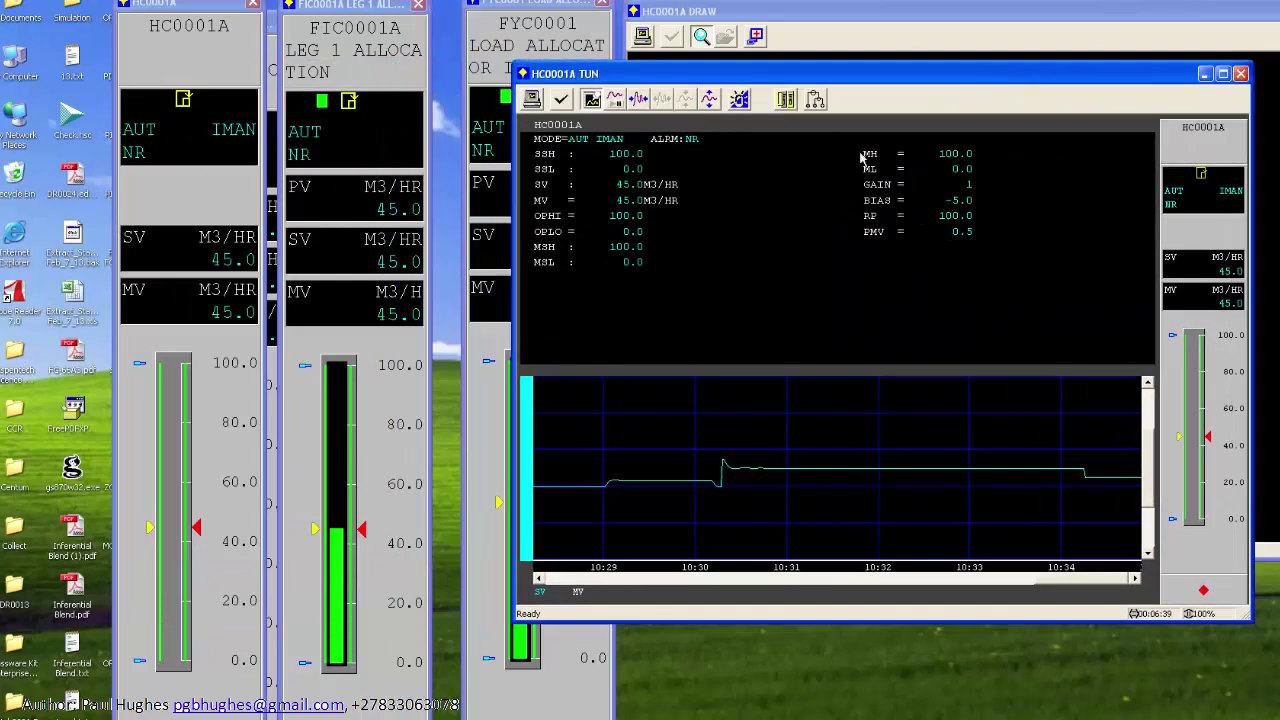
- Switch FIC0001A back to CAS, then minimize the HC0001A tuning window
{"action": "left_click", "coordinate": [313, 143]}
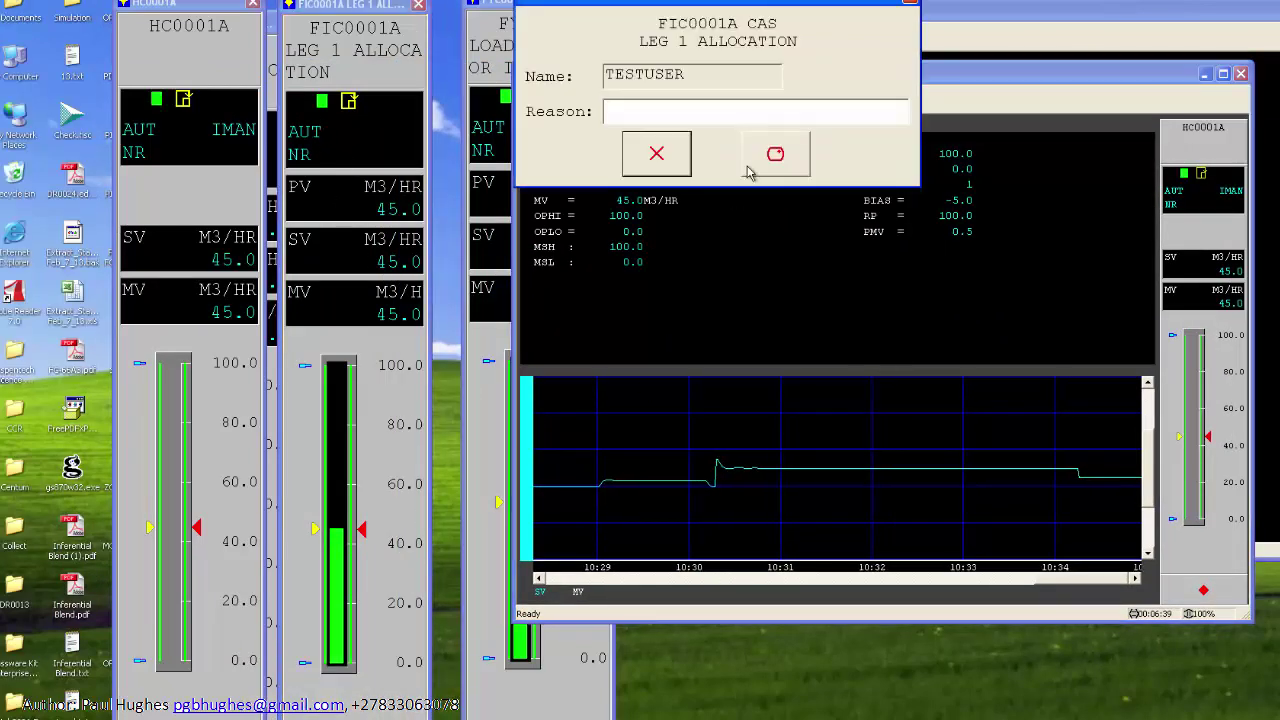
{"action": "left_click", "coordinate": [863, 149]}
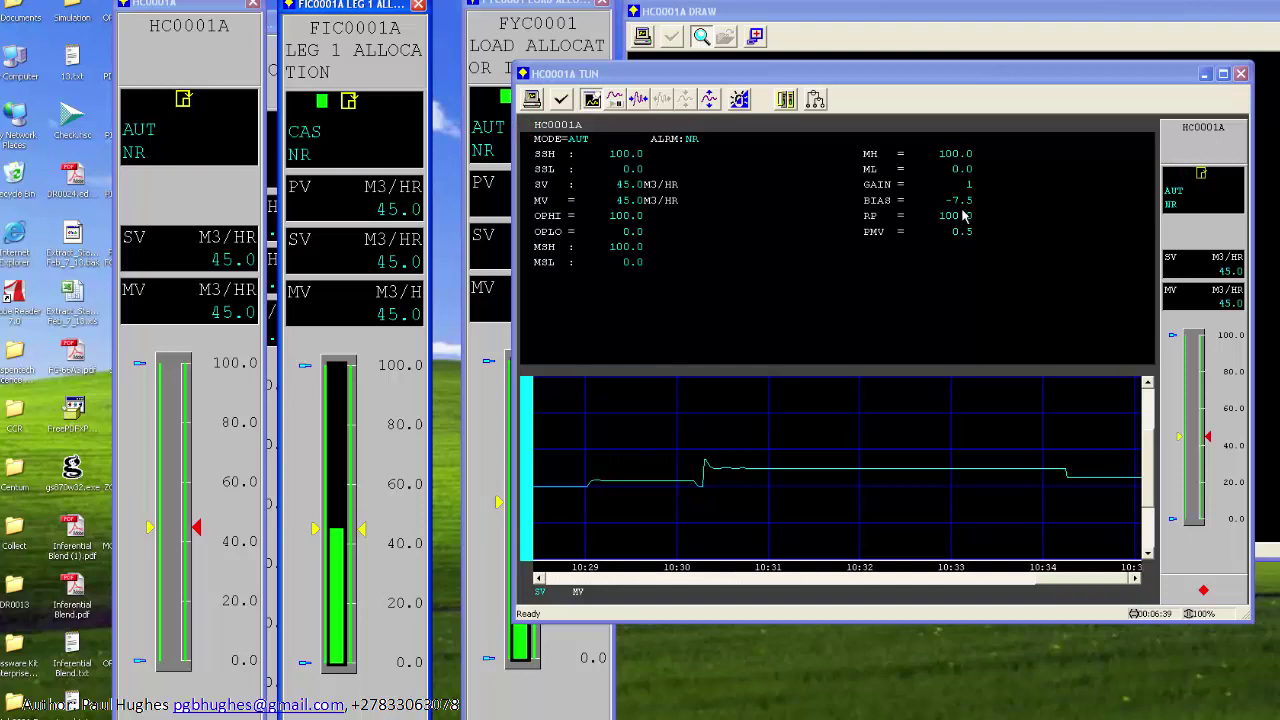
{"action": "mouse_move", "coordinate": [968, 80]}
{"action": "left_mouse_down"}
{"action": "mouse_move", "coordinate": [695, 42]}
{"action": "mouse_move", "coordinate": [443, 137]}
{"action": "mouse_move", "coordinate": [1058, 138]}
{"action": "mouse_move", "coordinate": [916, 285]}
{"action": "mouse_move", "coordinate": [700, 302]}
{"action": "left_mouse_up"}
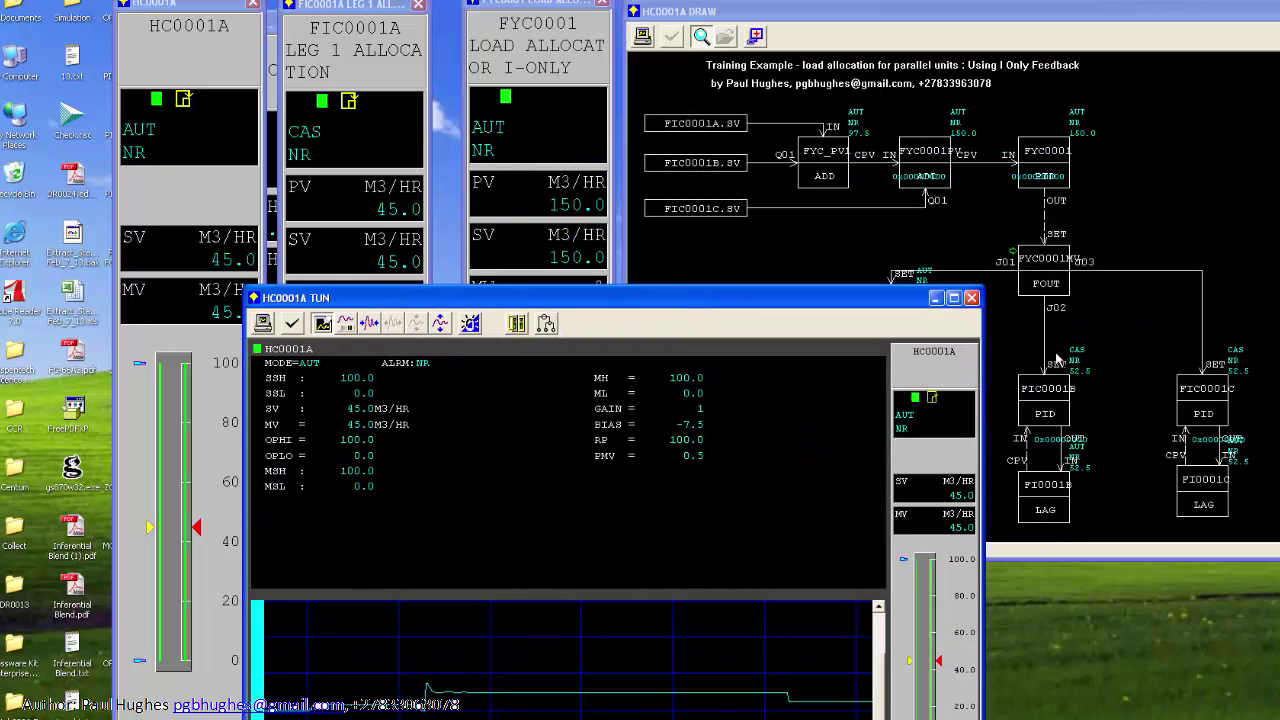
{"action": "left_click", "coordinate": [938, 299]}
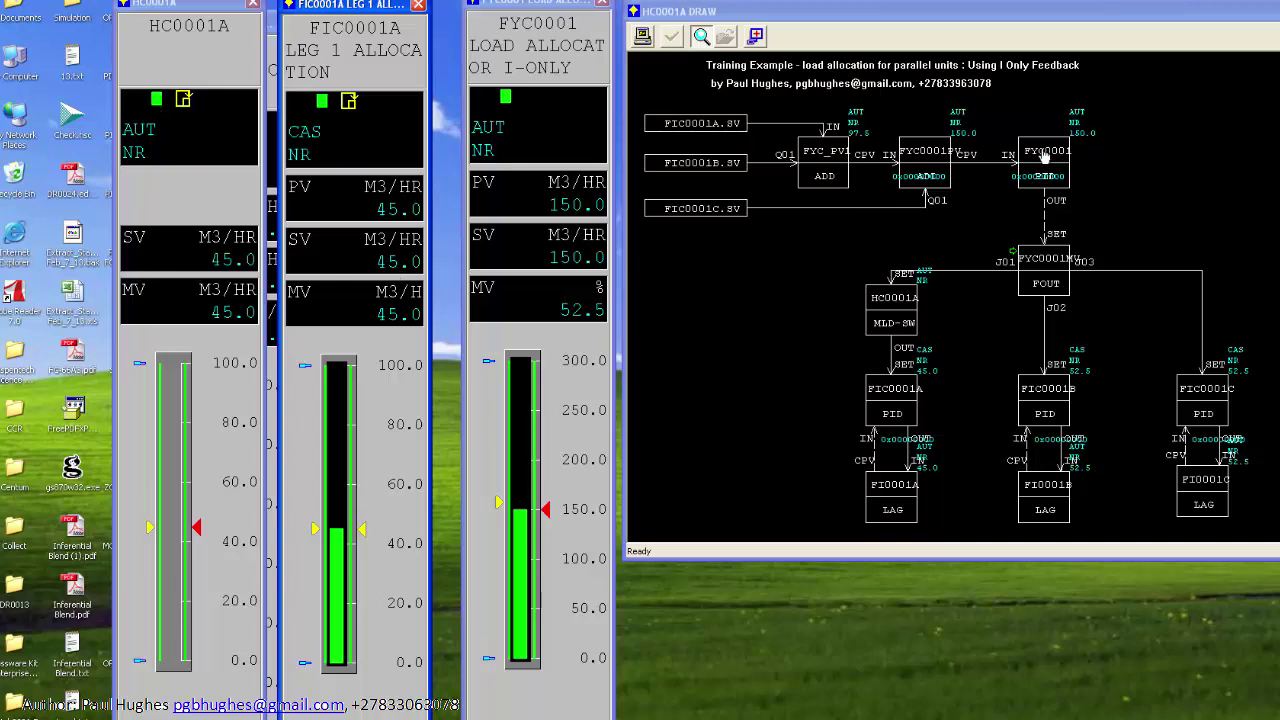
- Open FYC0001's tuning window and lower FIC0001A's setpoint to 40
{"action": "right_click", "coordinate": [538, 58]}
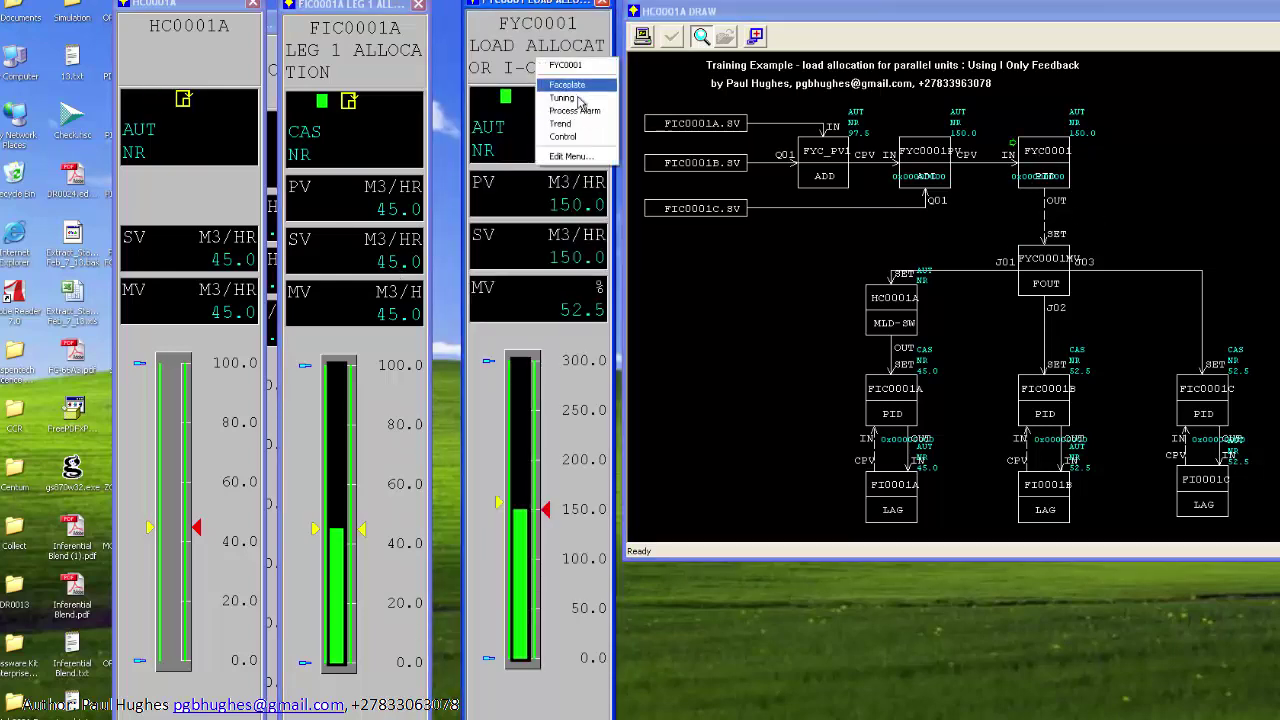
{"action": "left_click", "coordinate": [572, 97]}
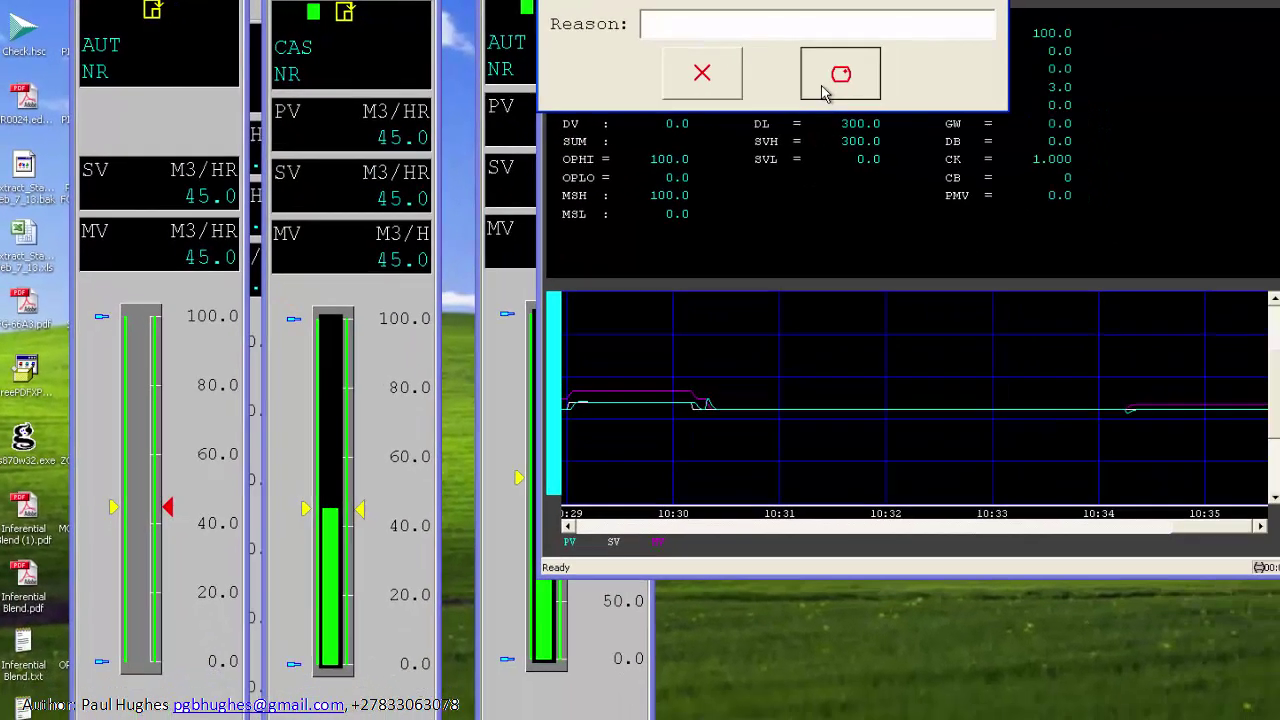
{"action": "left_click", "coordinate": [940, 86]}
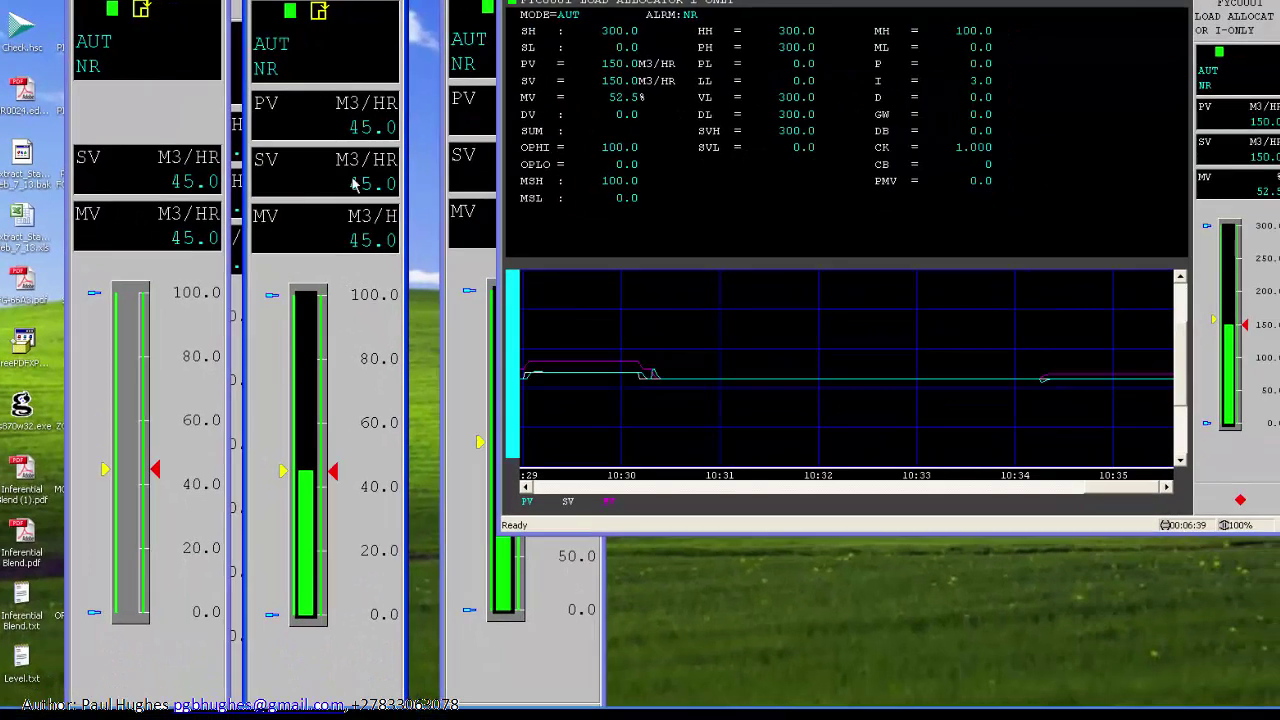
{"action": "left_click", "coordinate": [356, 185]}
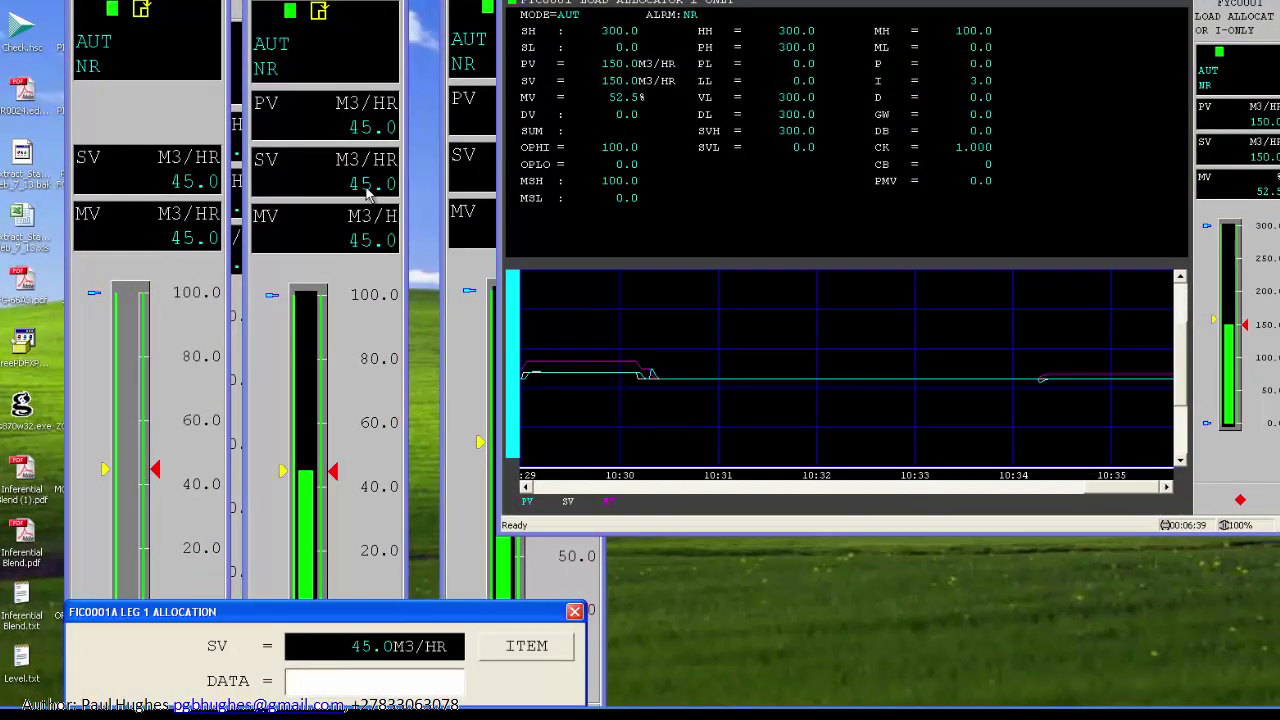
{"action": "type", "text": "40"}
{"action": "key", "text": "Return"}
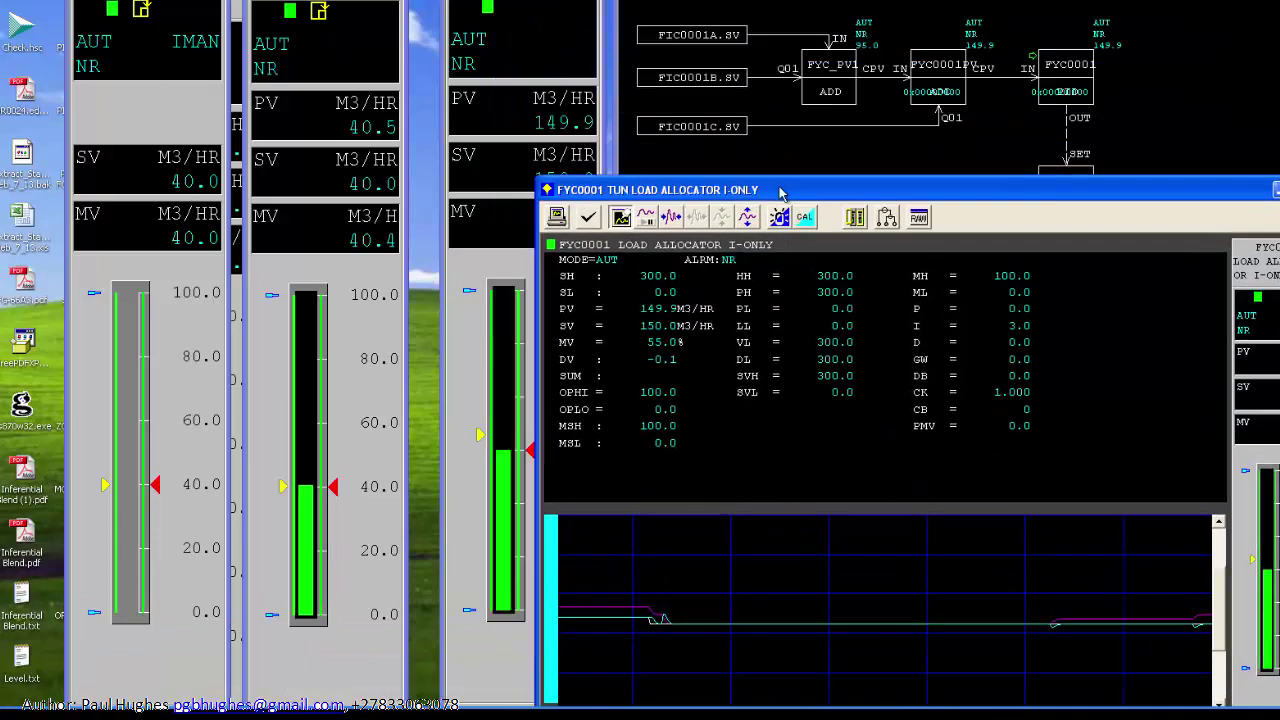
- Move the FYC0001 tuning window aside, then review and close HC0001A's tuning data (bias -12.5)
{"action": "left_click_drag", "start_coordinate": [780, 188], "coordinate": [770, 283]}
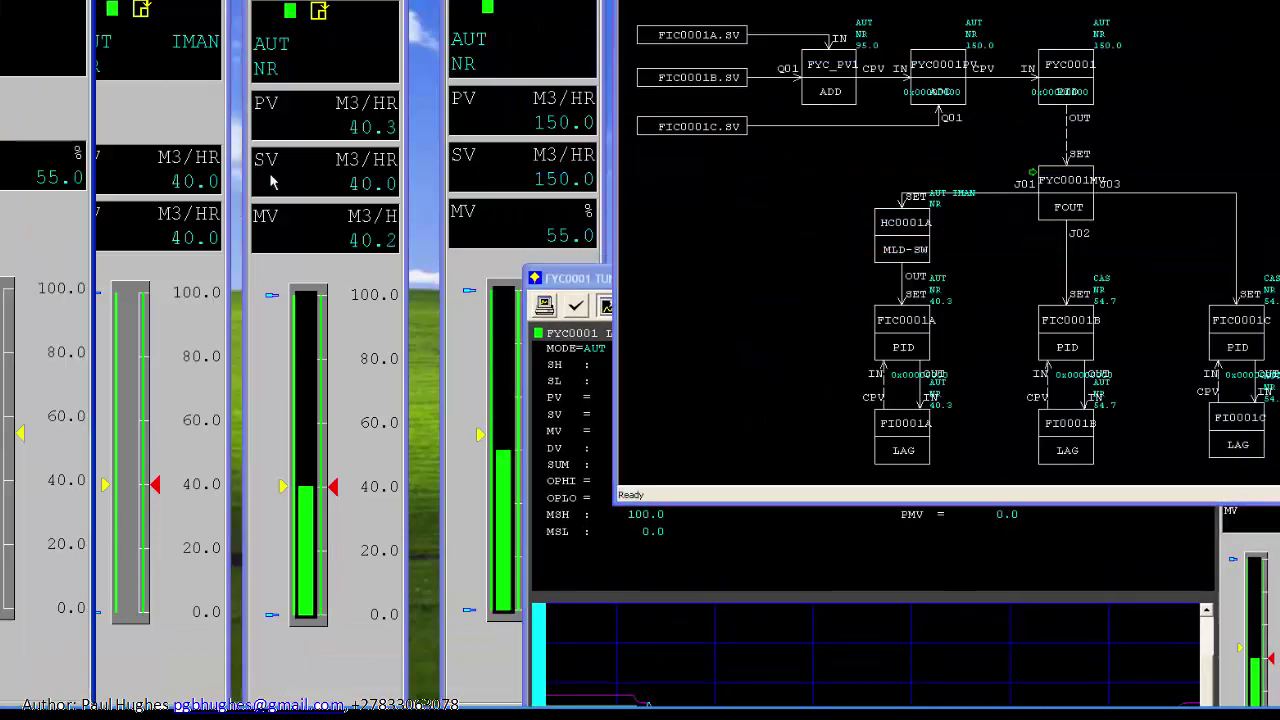
{"action": "left_click", "coordinate": [1000, 525]}
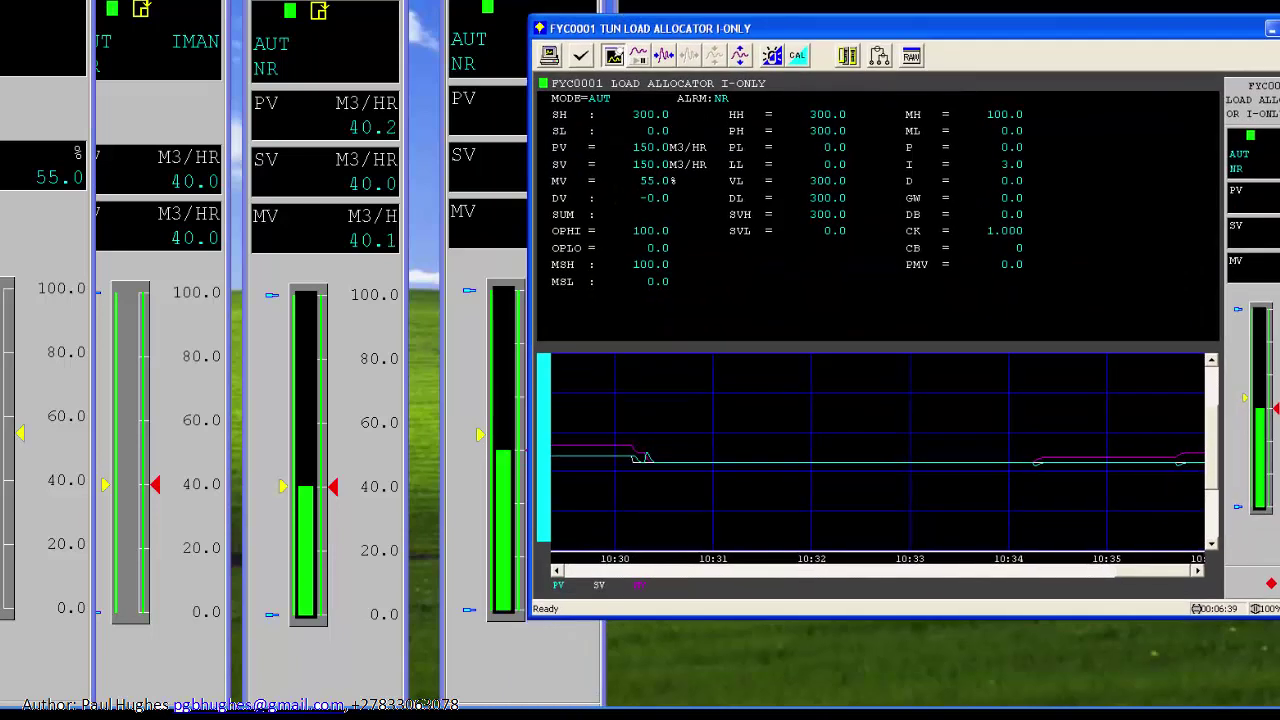
{"action": "left_click_drag", "start_coordinate": [802, 31], "coordinate": [852, 0]}
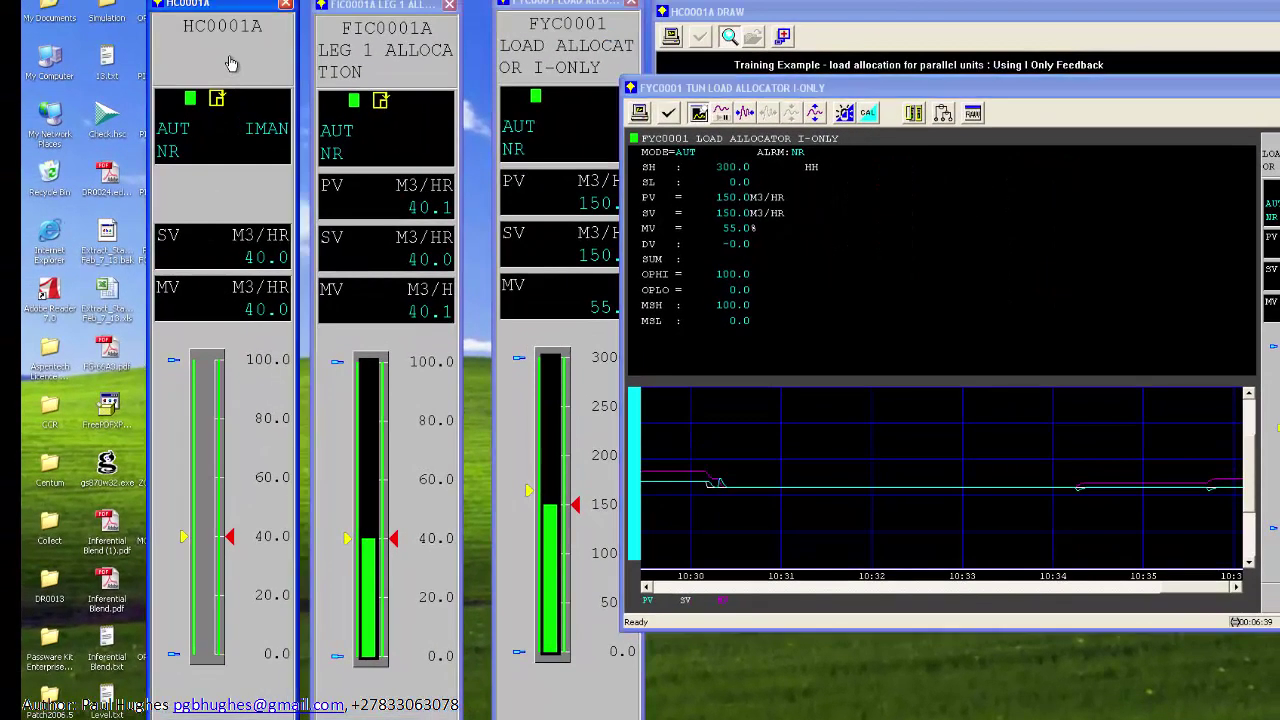
{"action": "left_click", "coordinate": [164, 36]}
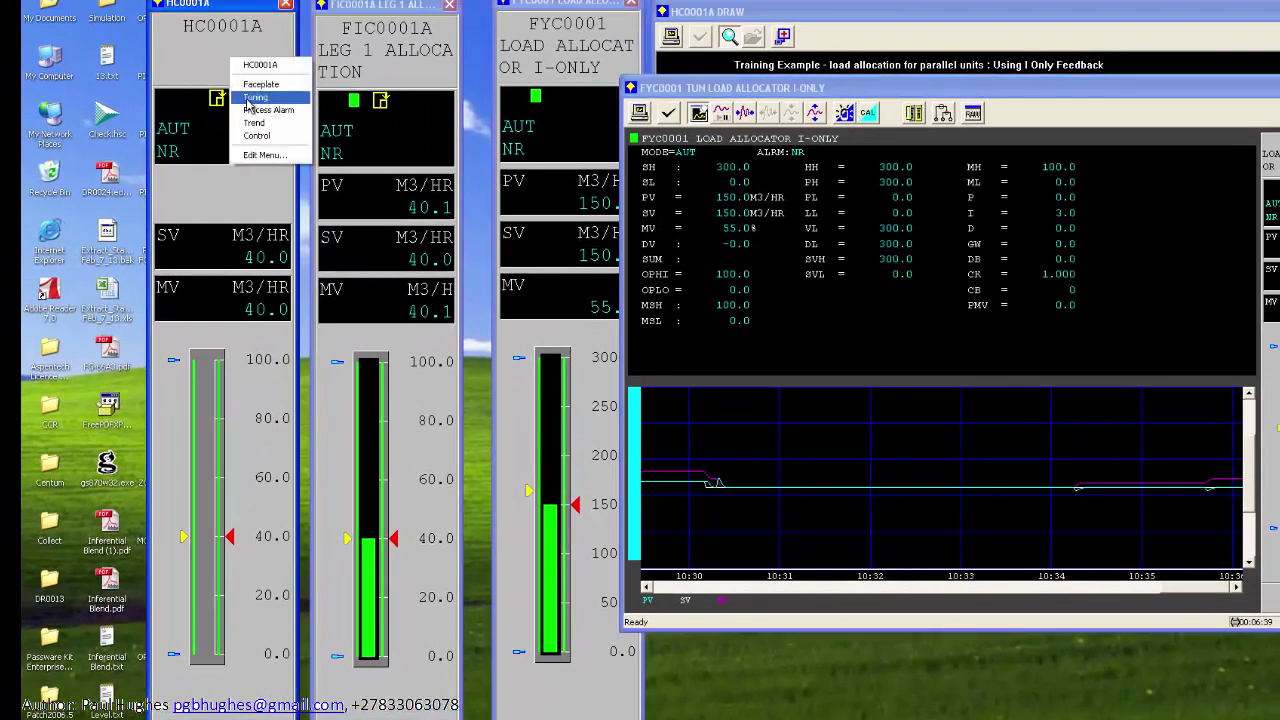
{"action": "left_click", "coordinate": [247, 100]}
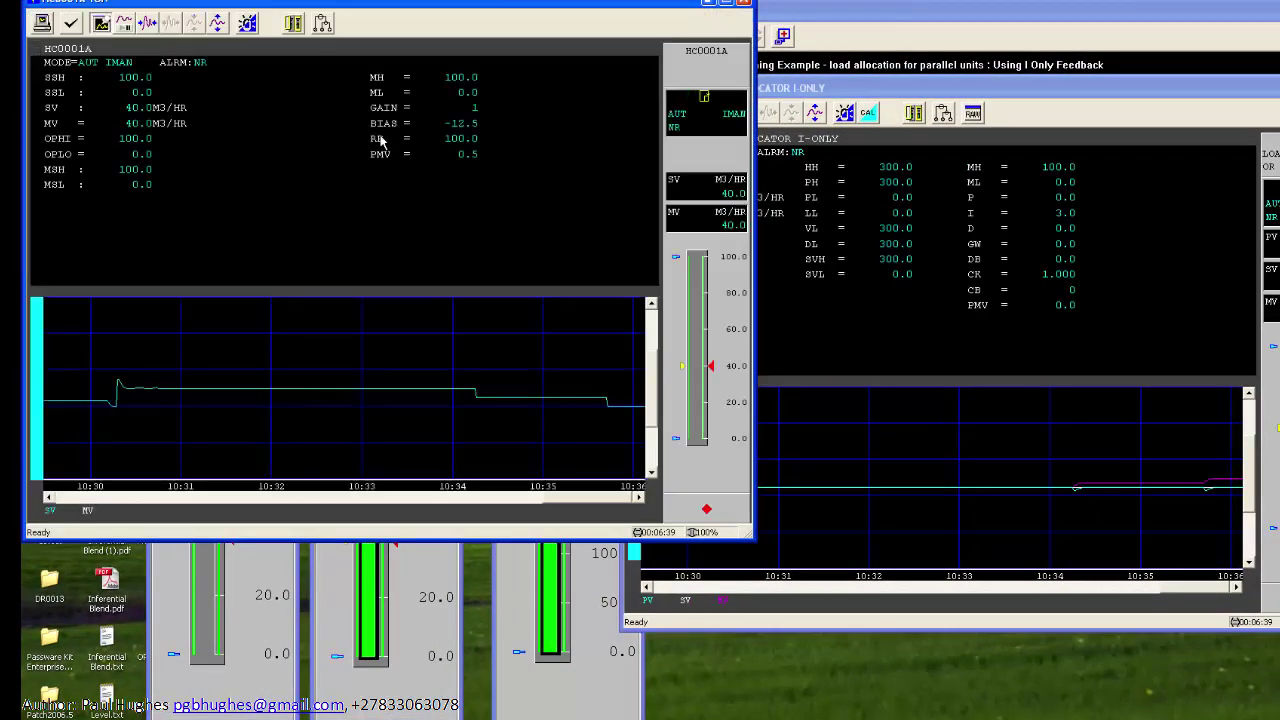
{"action": "left_click", "coordinate": [745, 5]}
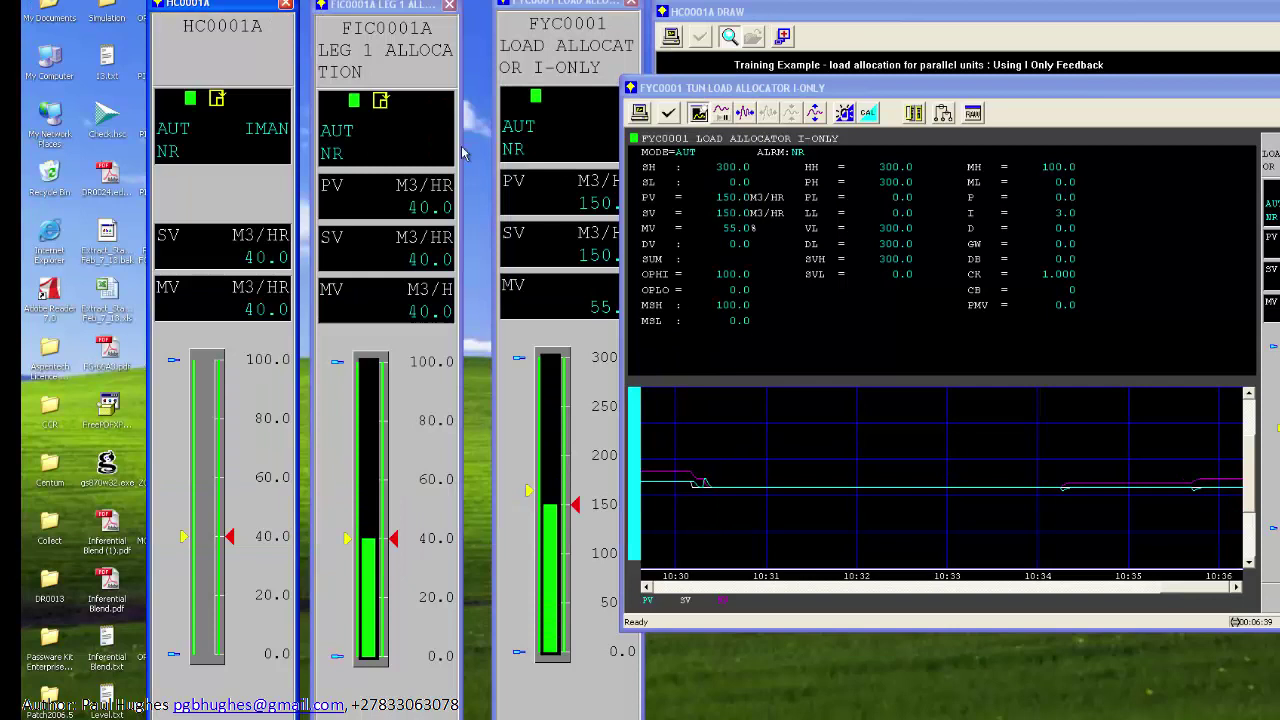
- Switch FIC0001A to CAS mode and confirm
{"action": "left_click", "coordinate": [367, 160]}
{"action": "left_click", "coordinate": [478, 700]}
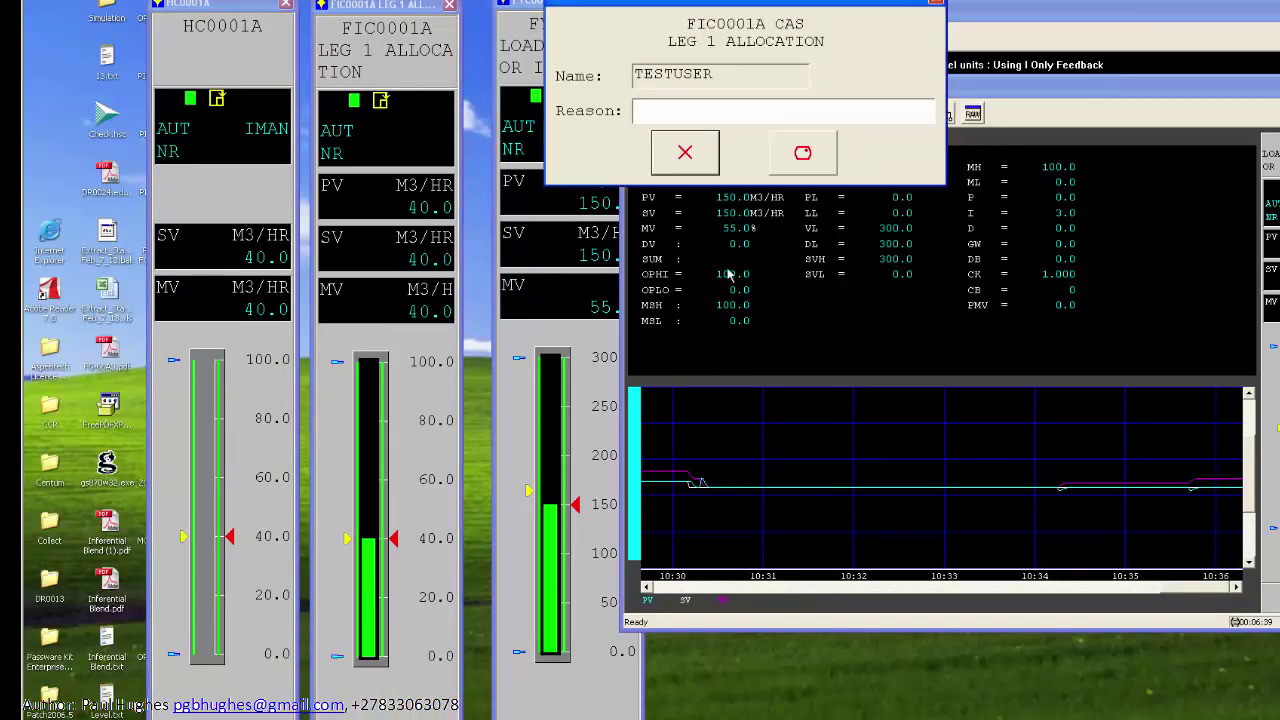
{"action": "left_click", "coordinate": [803, 155]}
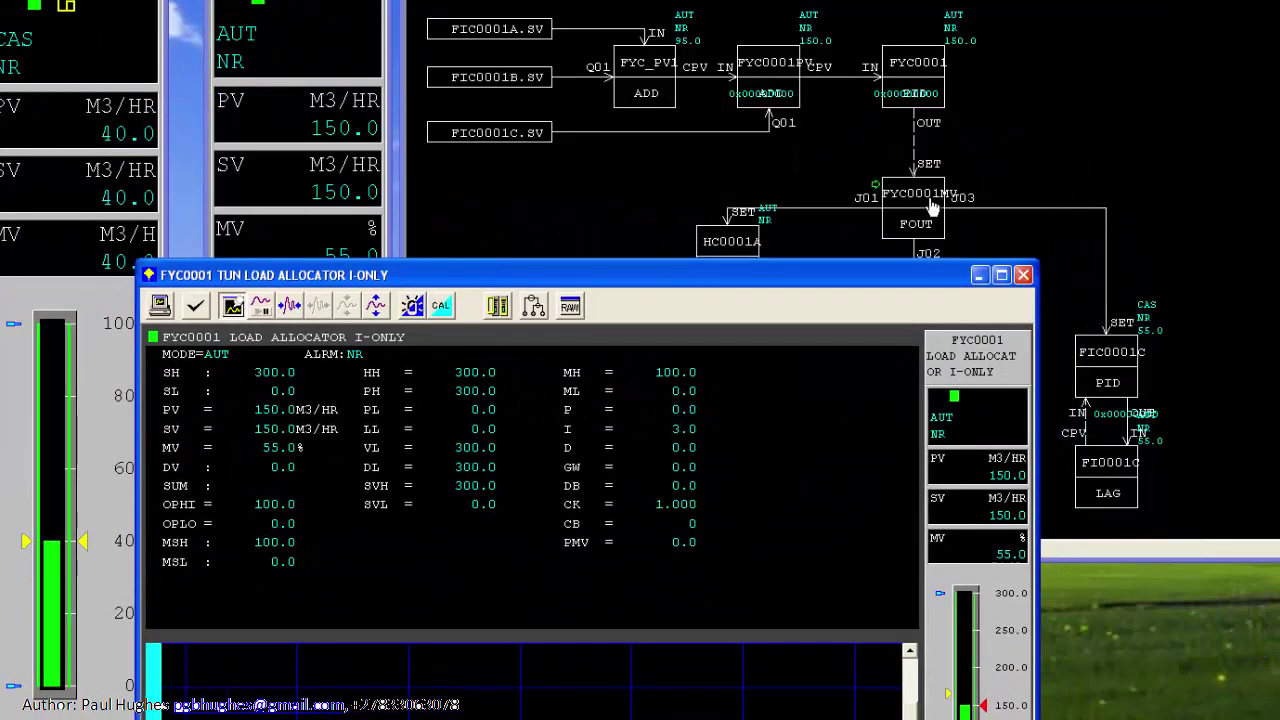
- Raise FYC0001's SV to 170 and reposition its tuning window to show the trend
{"action": "left_click", "coordinate": [912, 70]}
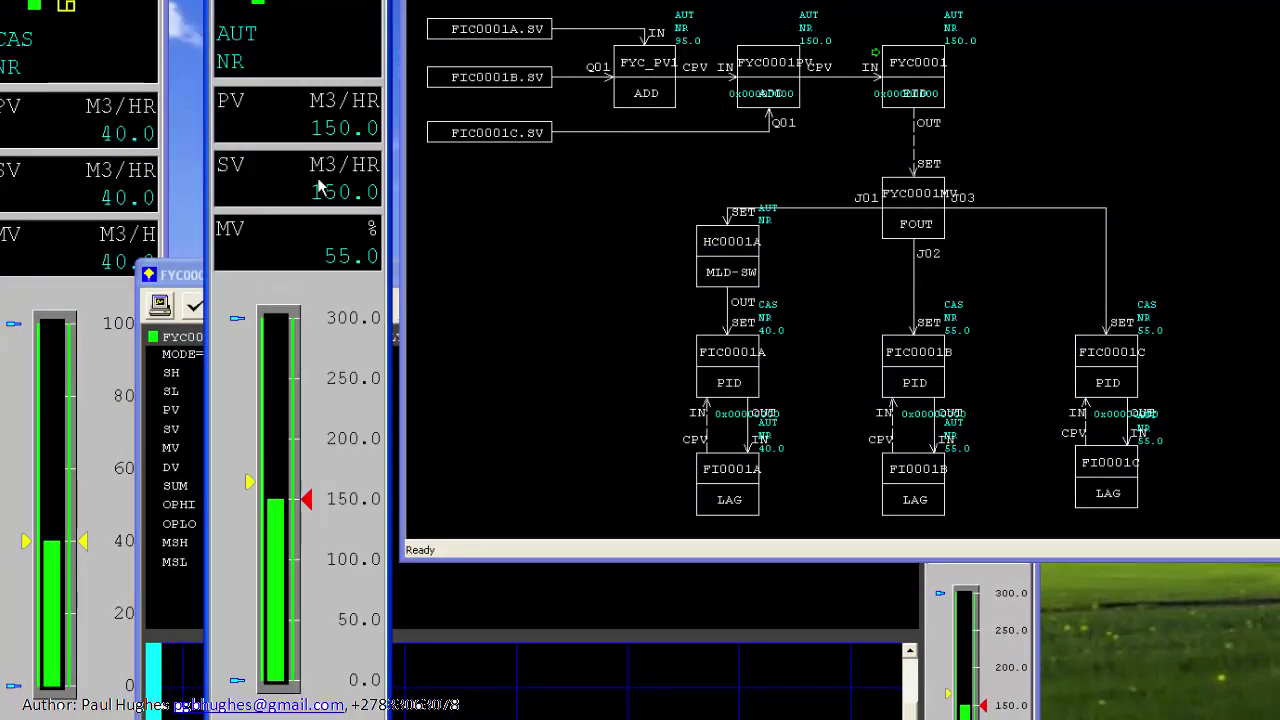
{"action": "left_click", "coordinate": [347, 207]}
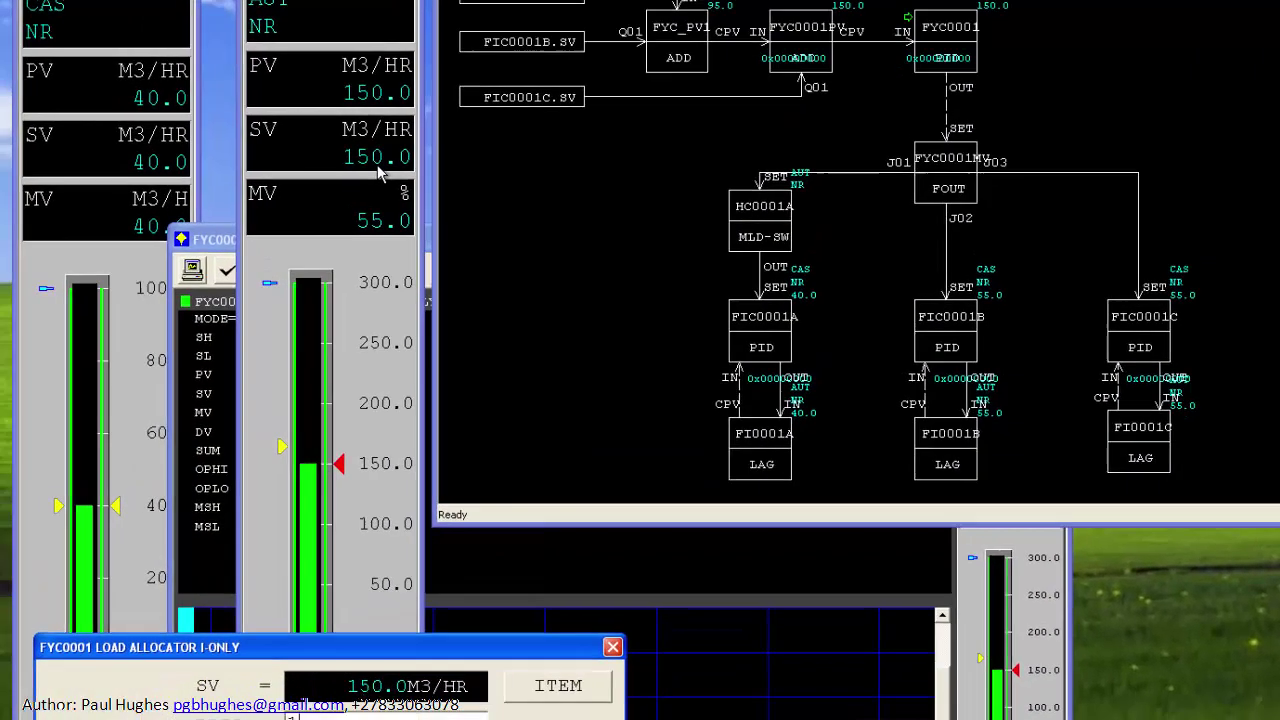
{"action": "type", "text": "170"}
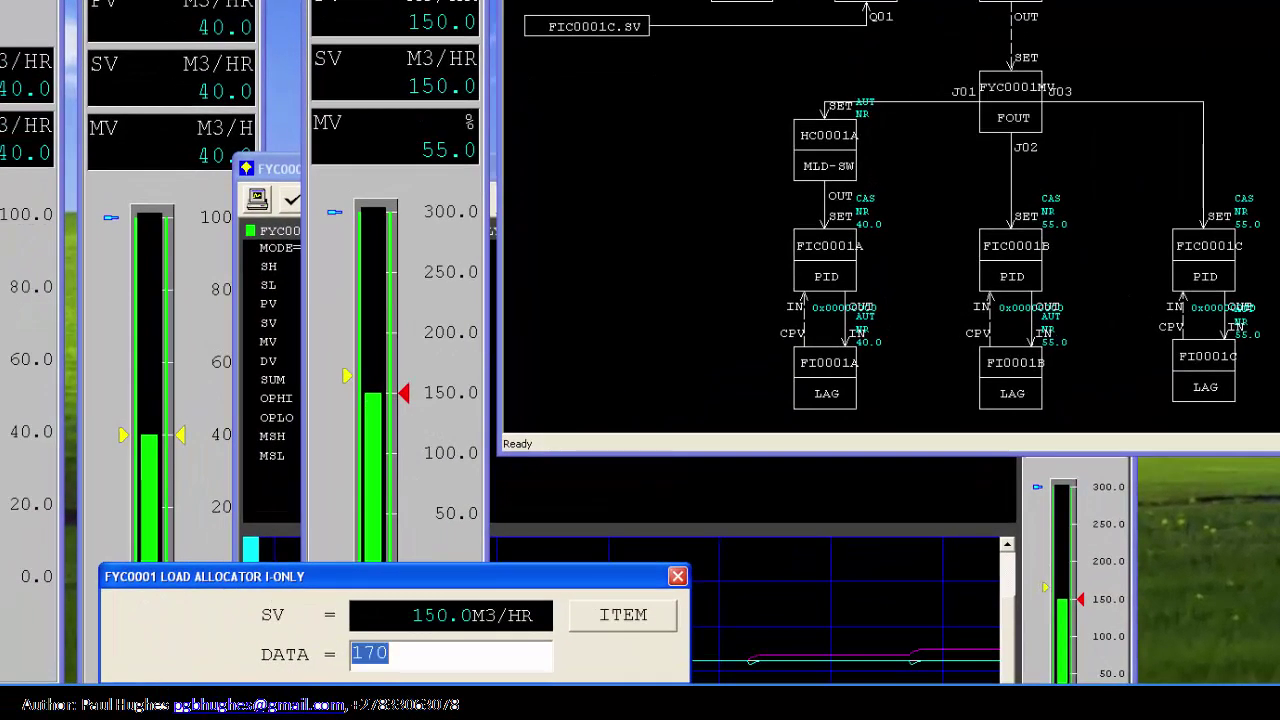
{"action": "key", "text": "Return"}
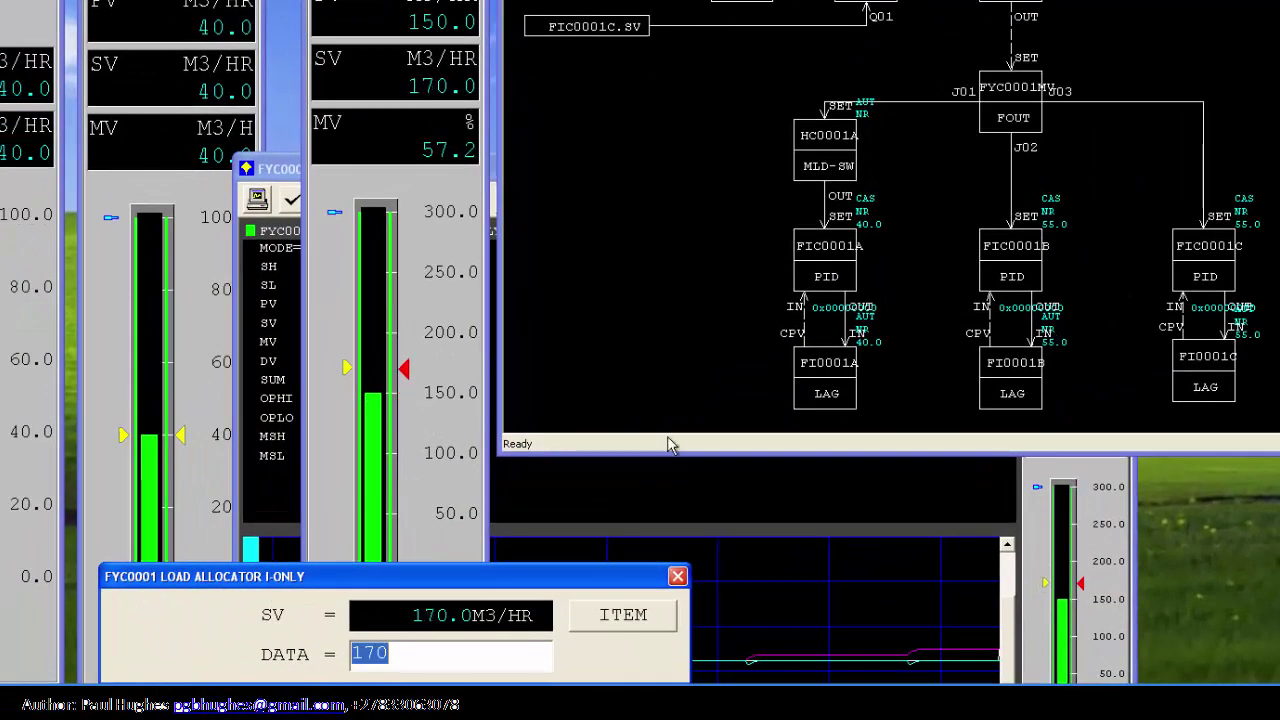
{"action": "left_click", "coordinate": [708, 455]}
{"action": "left_click_drag", "start_coordinate": [710, 168], "coordinate": [724, 0]}
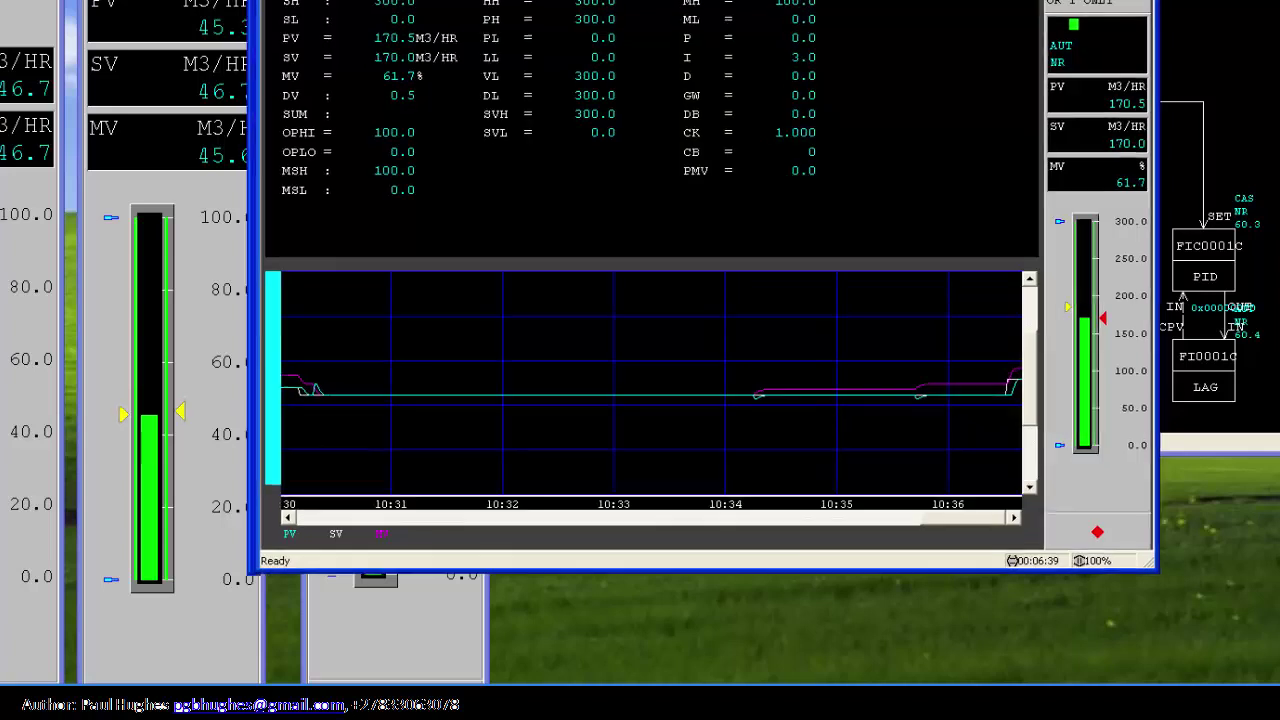
{"action": "left_click_drag", "start_coordinate": [698, 5], "coordinate": [815, 432]}
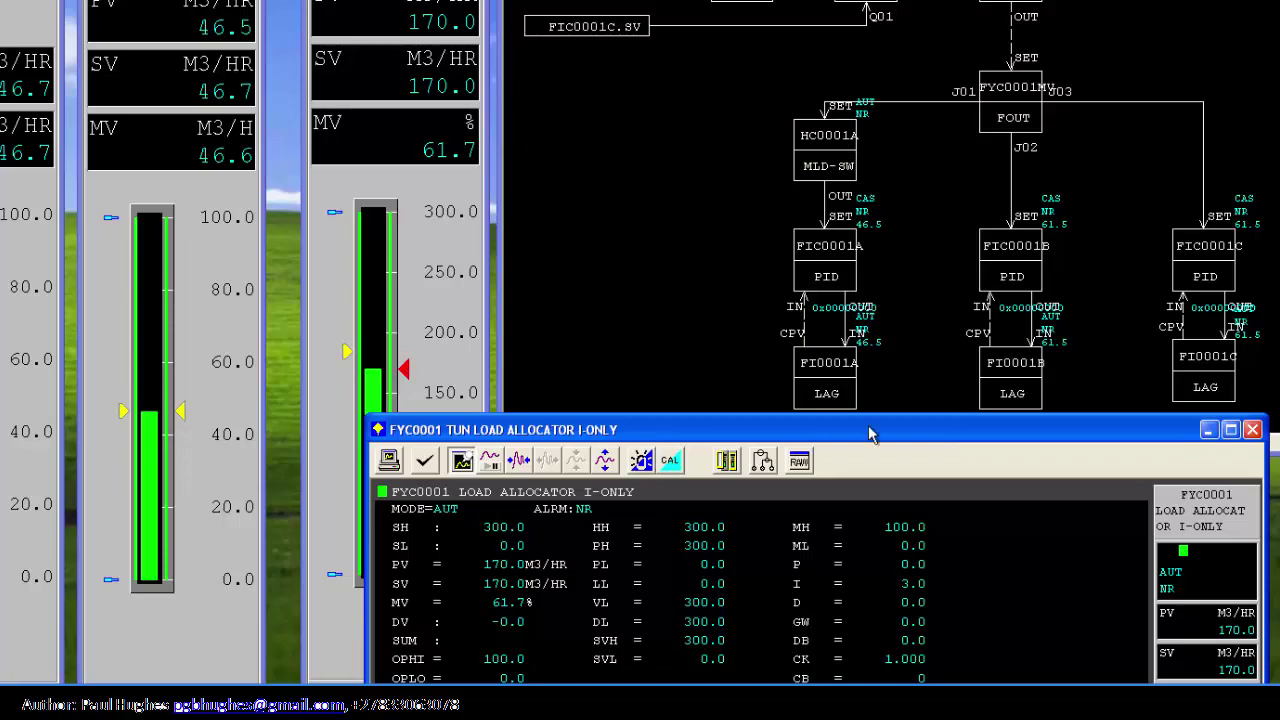
- Drag the FYC0001 LOAD ALLOCATOR tuning window to the left, exposing the whole HC0001A diagram
{"action": "left_click_drag", "start_coordinate": [868, 434], "coordinate": [920, 337]}
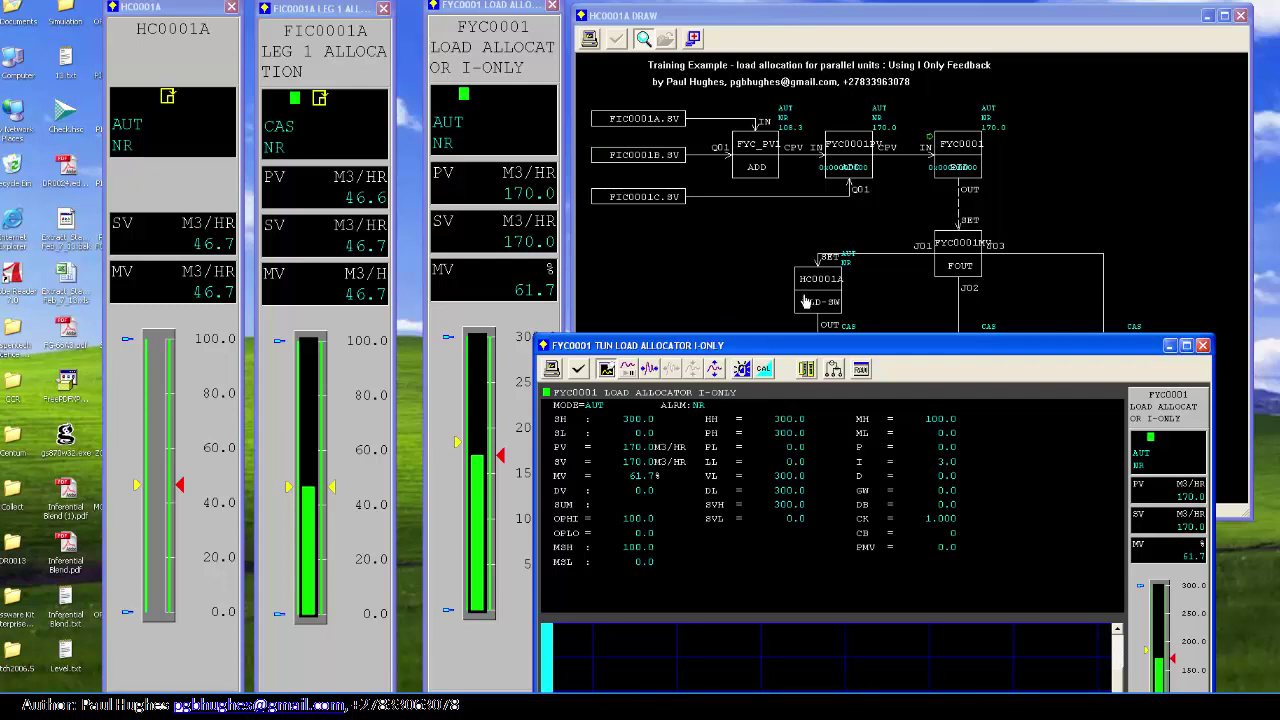
{"action": "left_click_drag", "start_coordinate": [900, 348], "coordinate": [885, 430]}
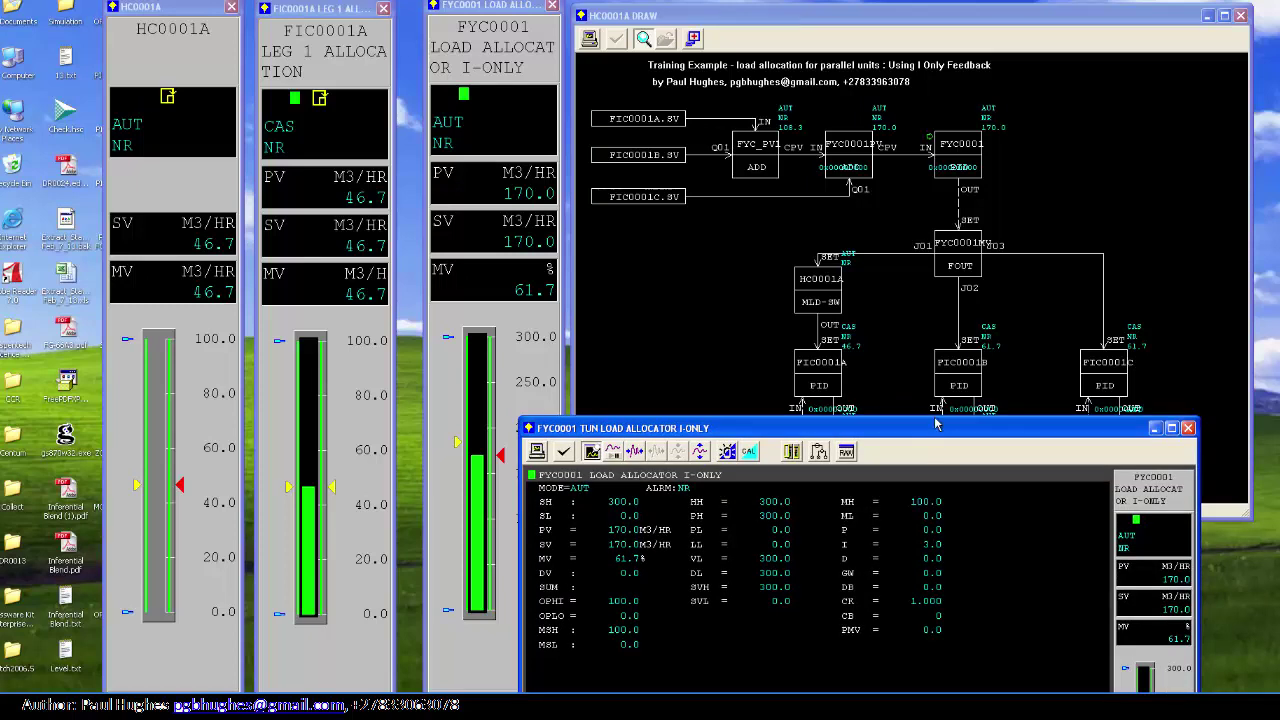
{"action": "left_click_drag", "start_coordinate": [932, 432], "coordinate": [830, 86]}
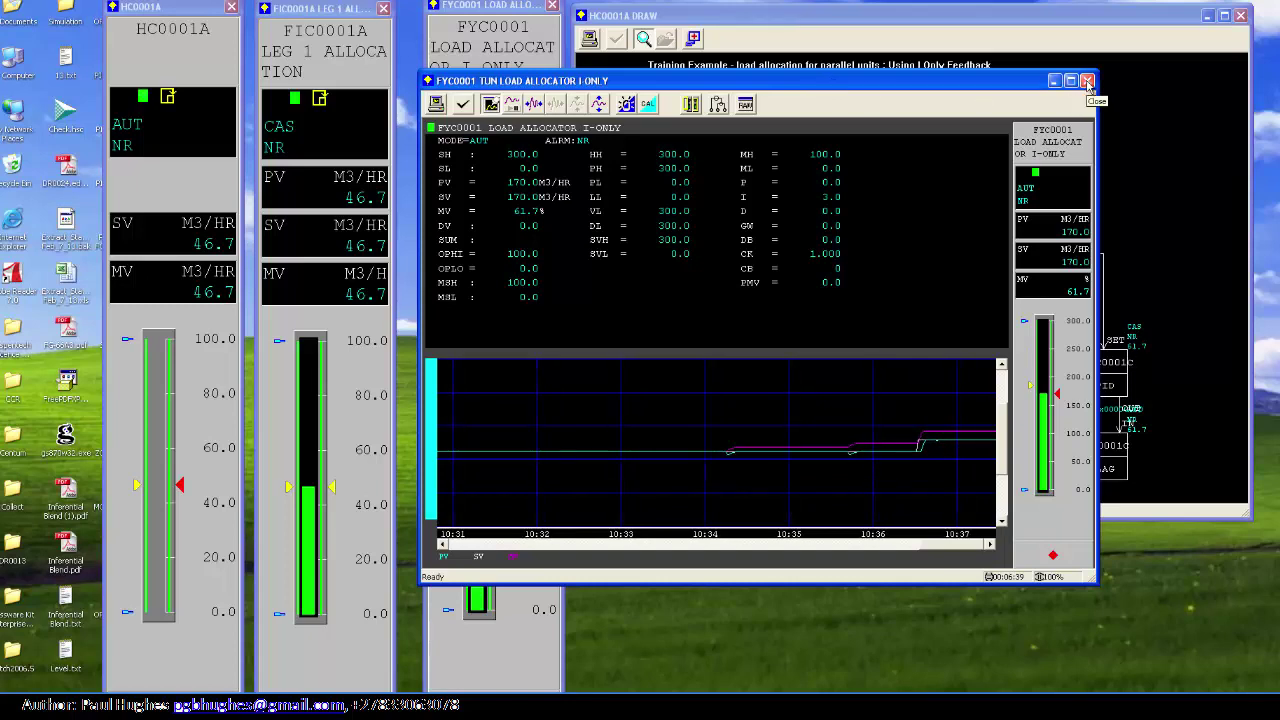
{"action": "mouse_move", "coordinate": [935, 90]}
{"action": "left_mouse_down"}
{"action": "mouse_move", "coordinate": [695, 130]}
{"action": "mouse_move", "coordinate": [535, 97]}
{"action": "left_mouse_up"}
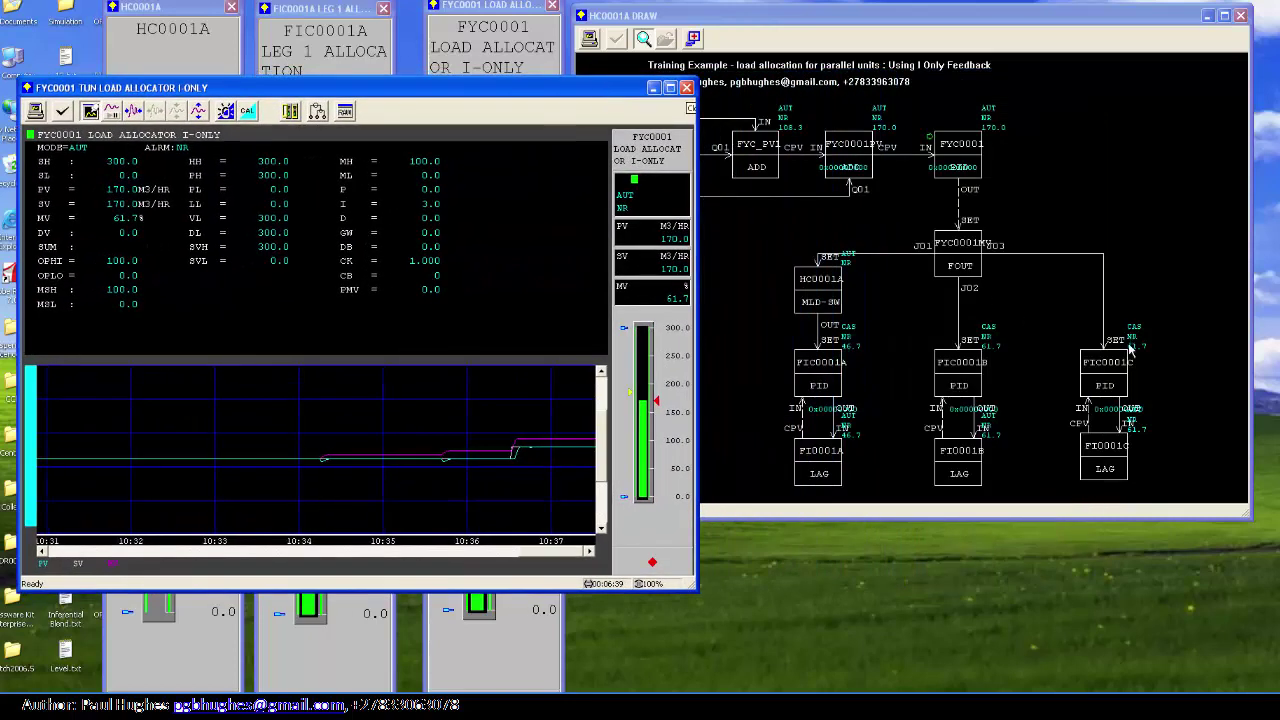
- Open FIC0001C's faceplate, which refuses an SV of 55 in cascade, and switch it to AUT
{"action": "left_click", "coordinate": [1101, 363]}
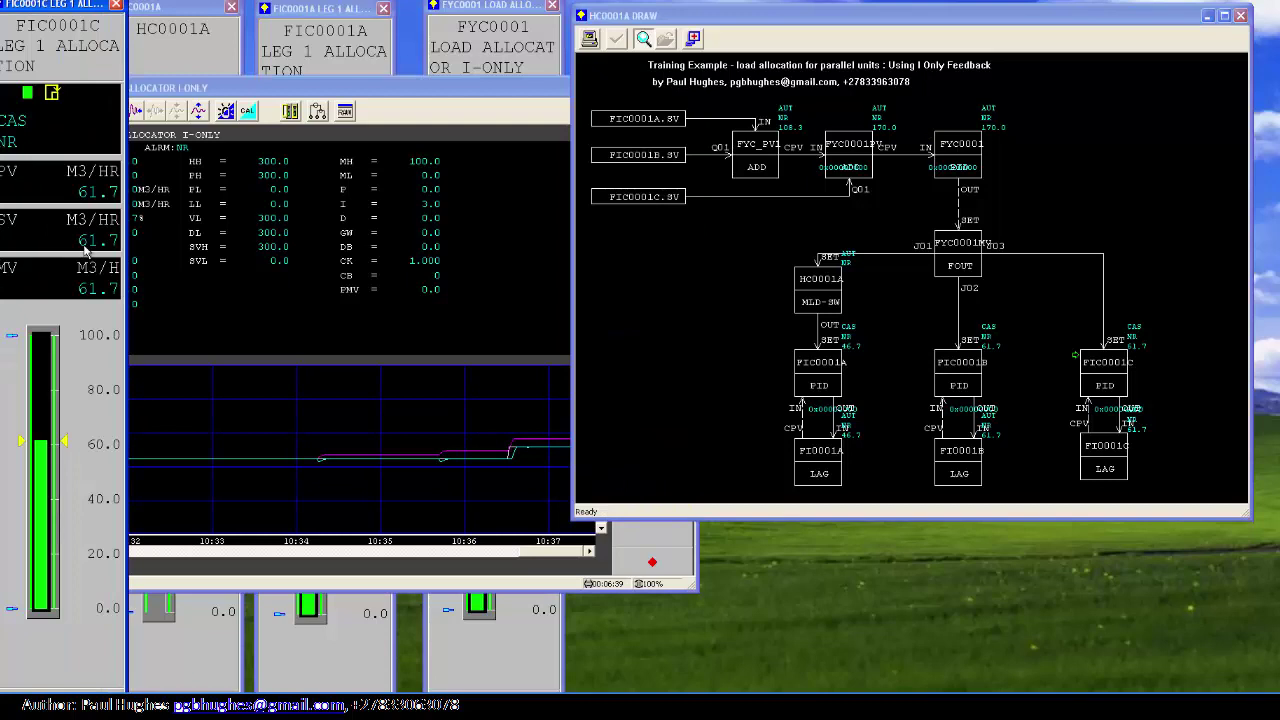
{"action": "left_click", "coordinate": [85, 245]}
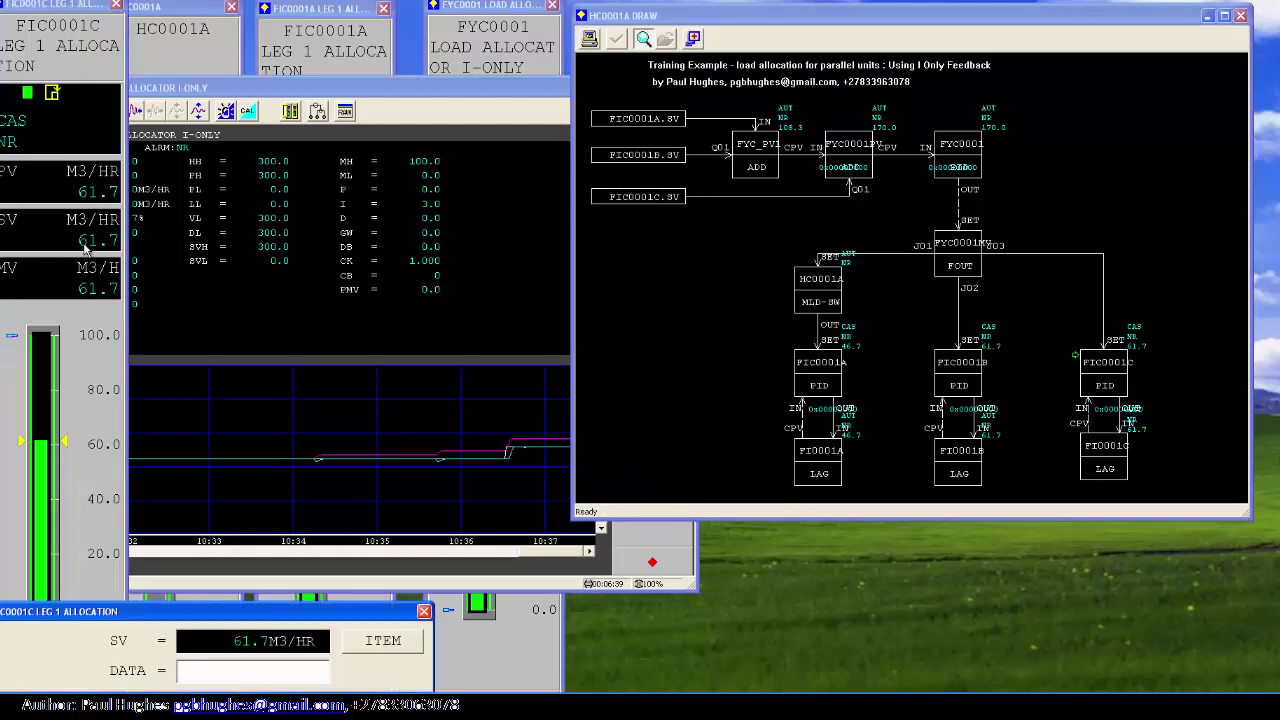
{"action": "type", "text": "55"}
{"action": "key", "text": "Return"}
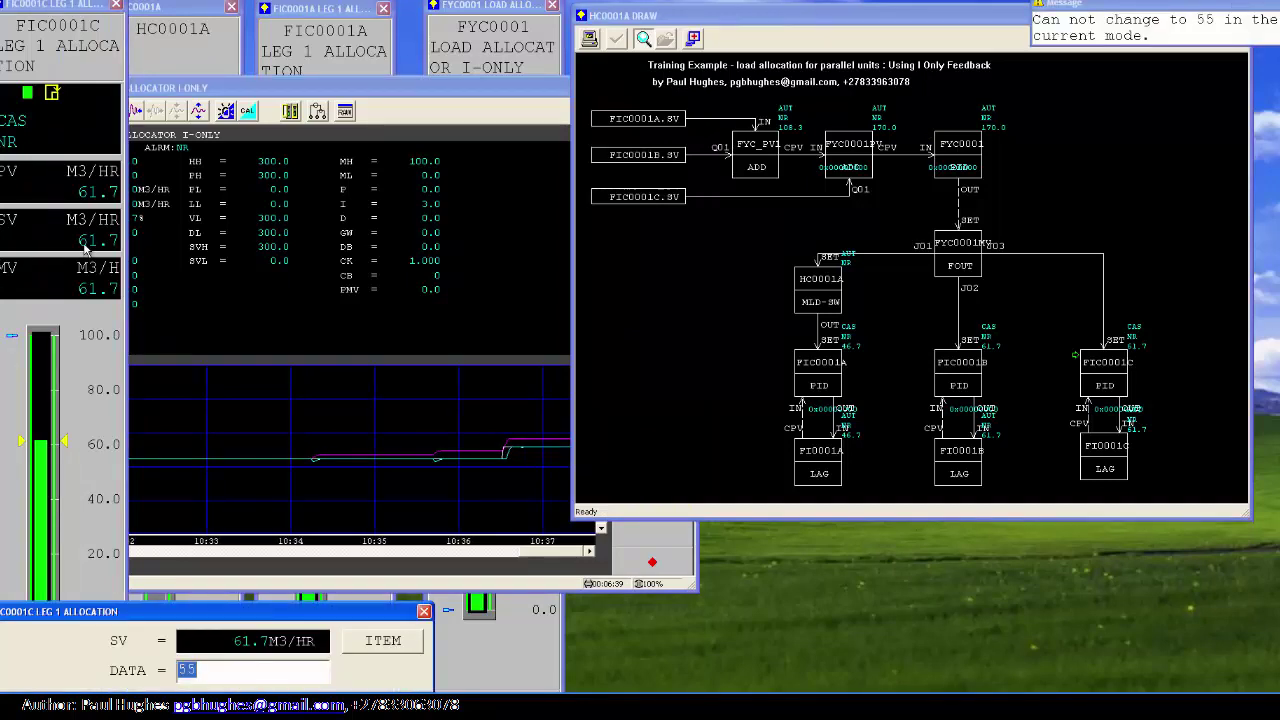
{"action": "left_click", "coordinate": [347, 100]}
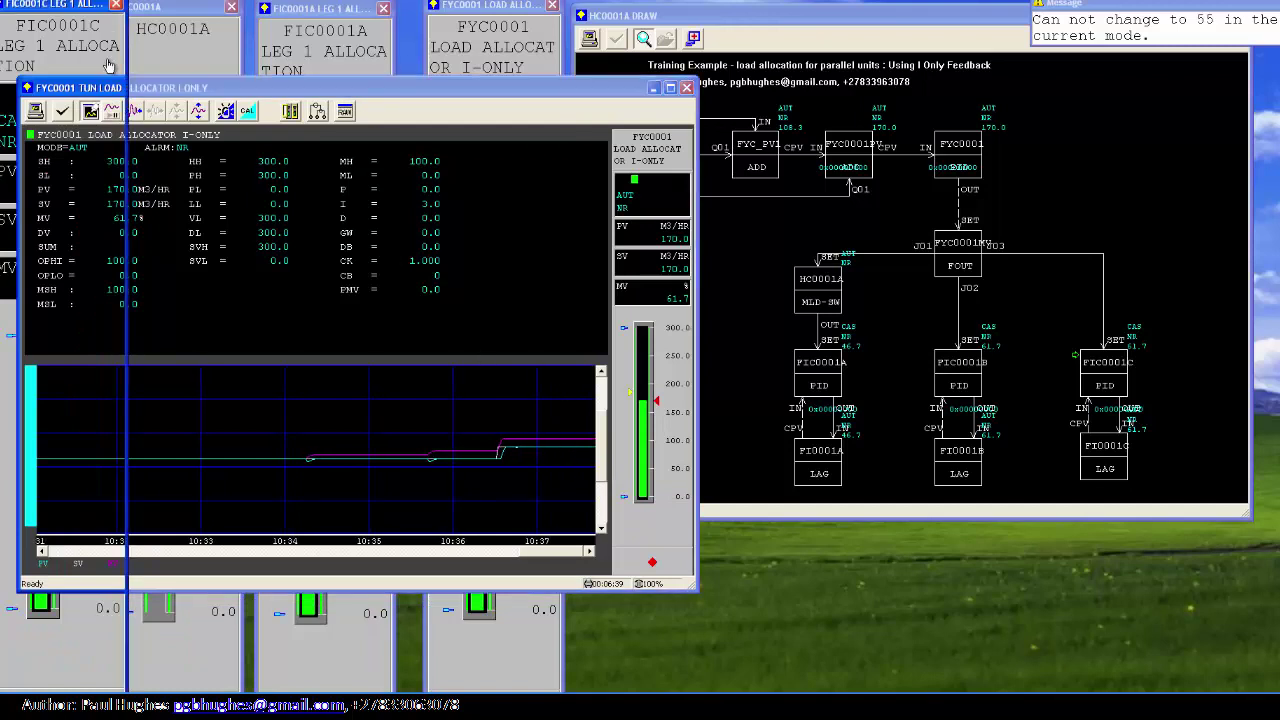
{"action": "left_click", "coordinate": [110, 650]}
{"action": "left_click", "coordinate": [91, 666]}
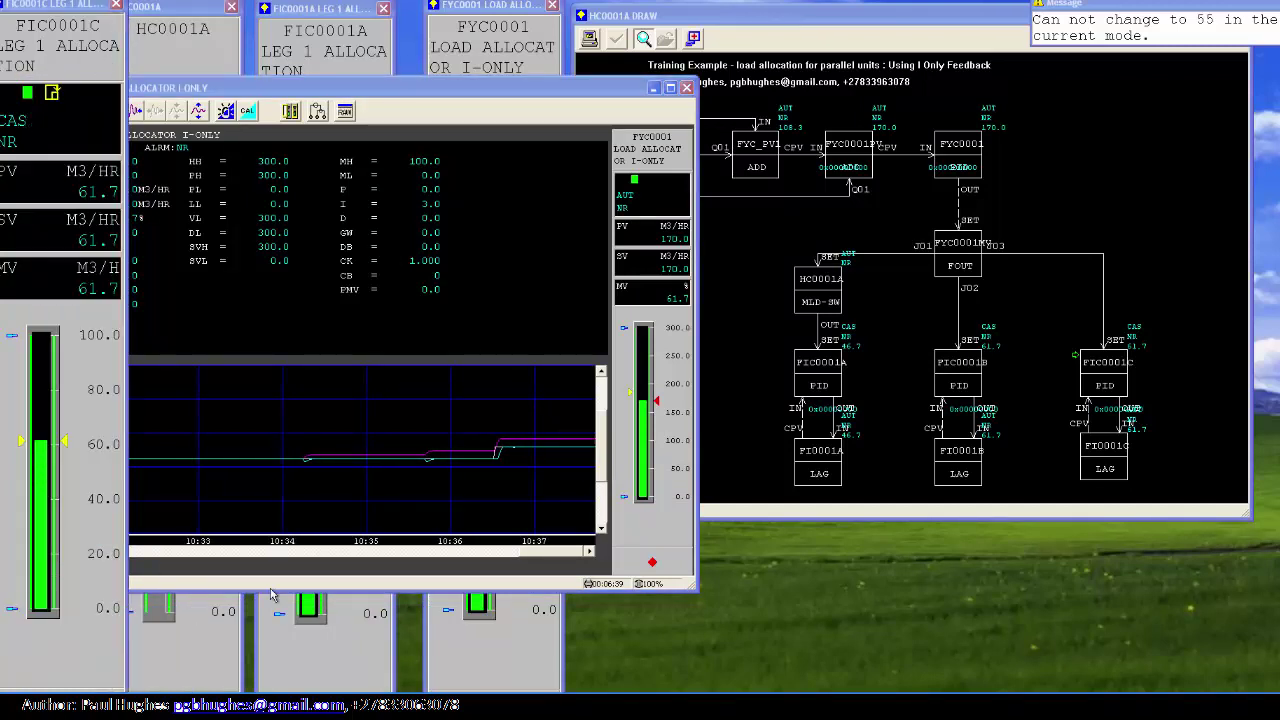
{"action": "left_click", "coordinate": [708, 143]}
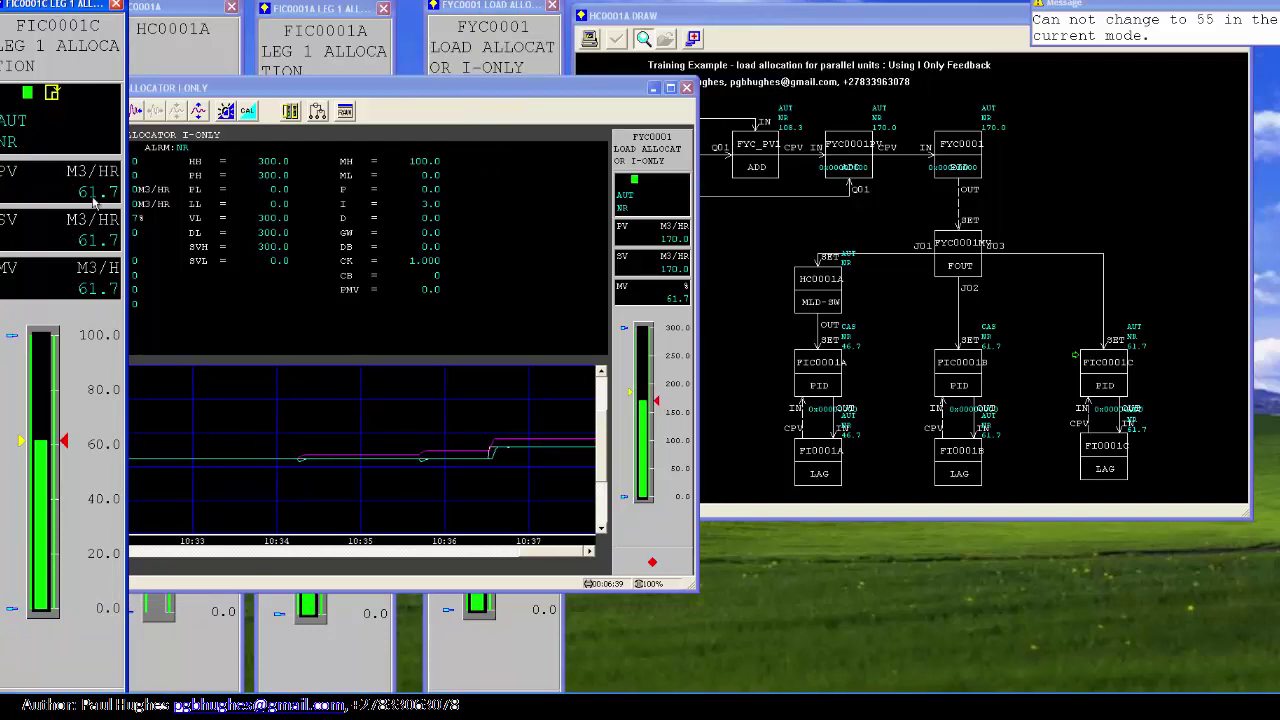
- Set FIC0001C's SV to 55 M3/HR, then return it to CAS
{"action": "left_click", "coordinate": [88, 240]}
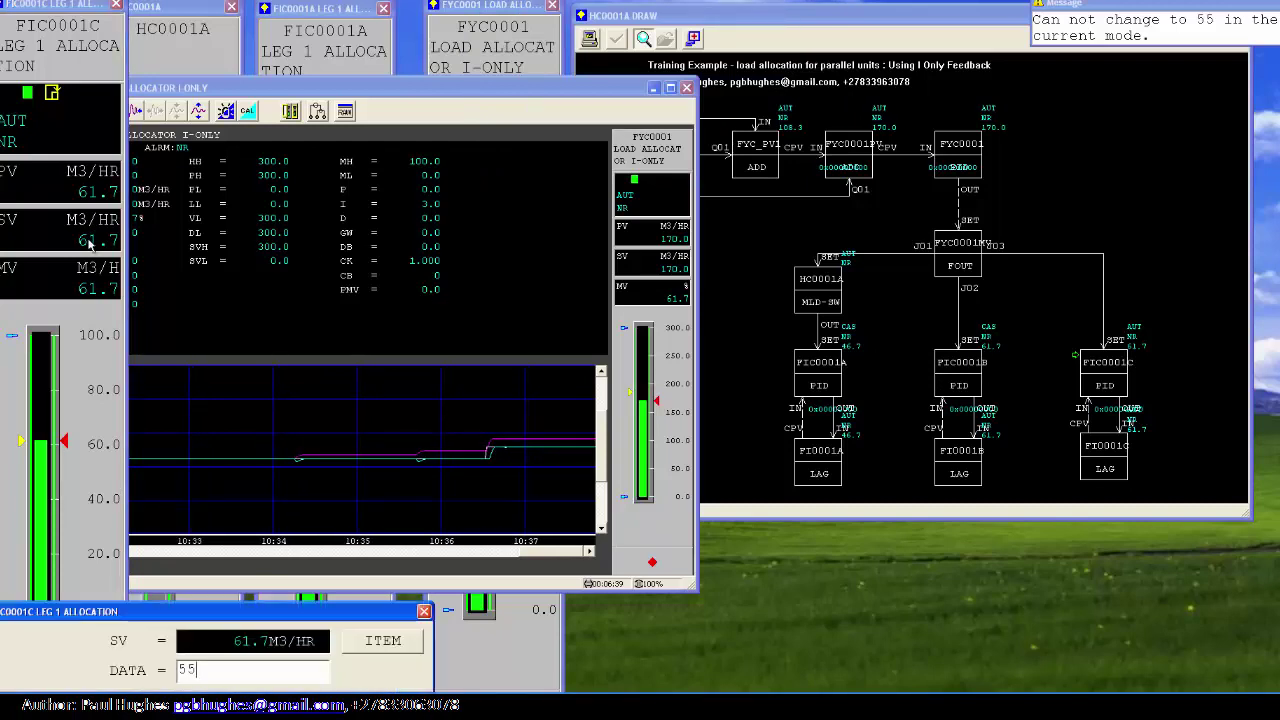
{"action": "type", "text": "55"}
{"action": "key", "text": "Return"}
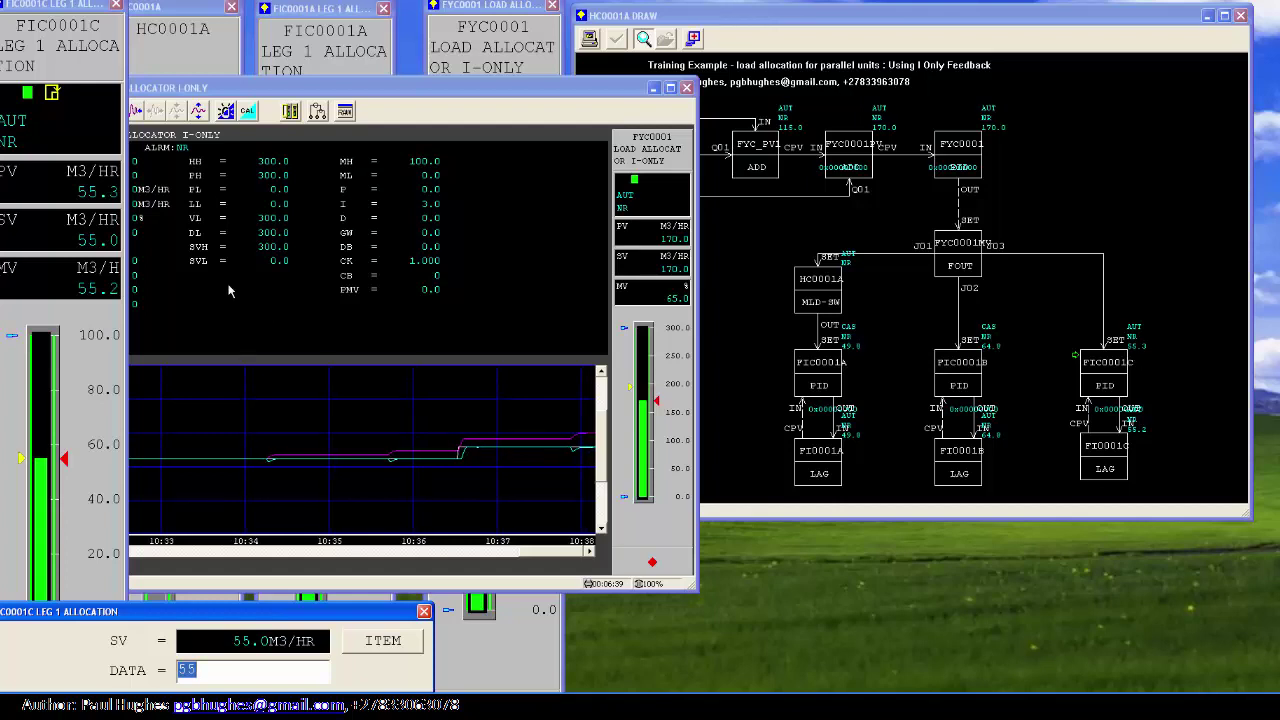
{"action": "key", "text": "Return"}
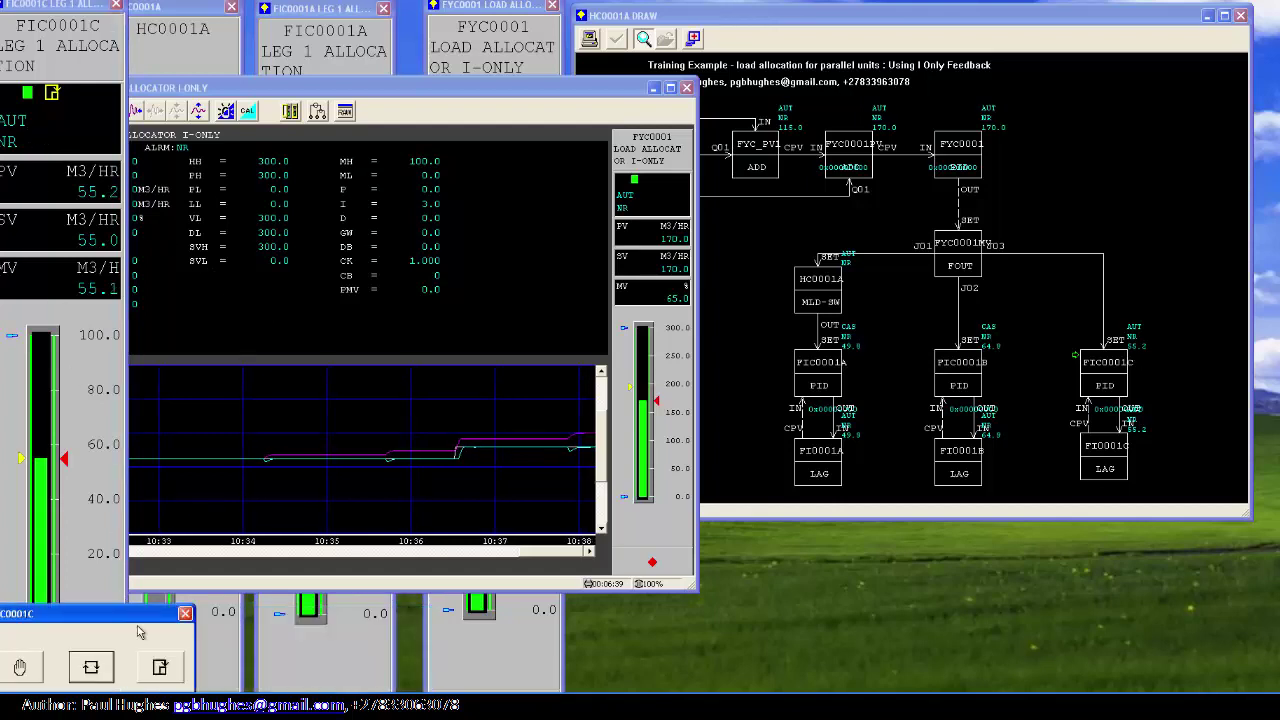
{"action": "left_click", "coordinate": [160, 667]}
{"action": "left_click", "coordinate": [711, 147]}
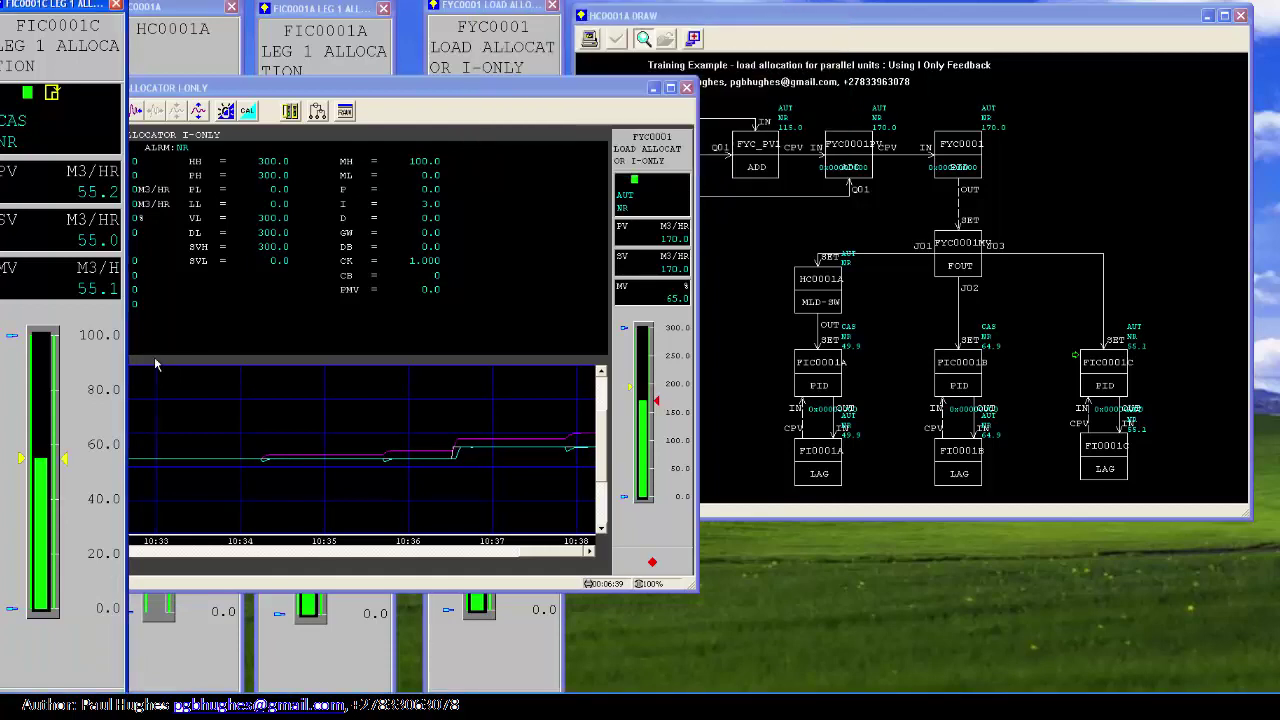